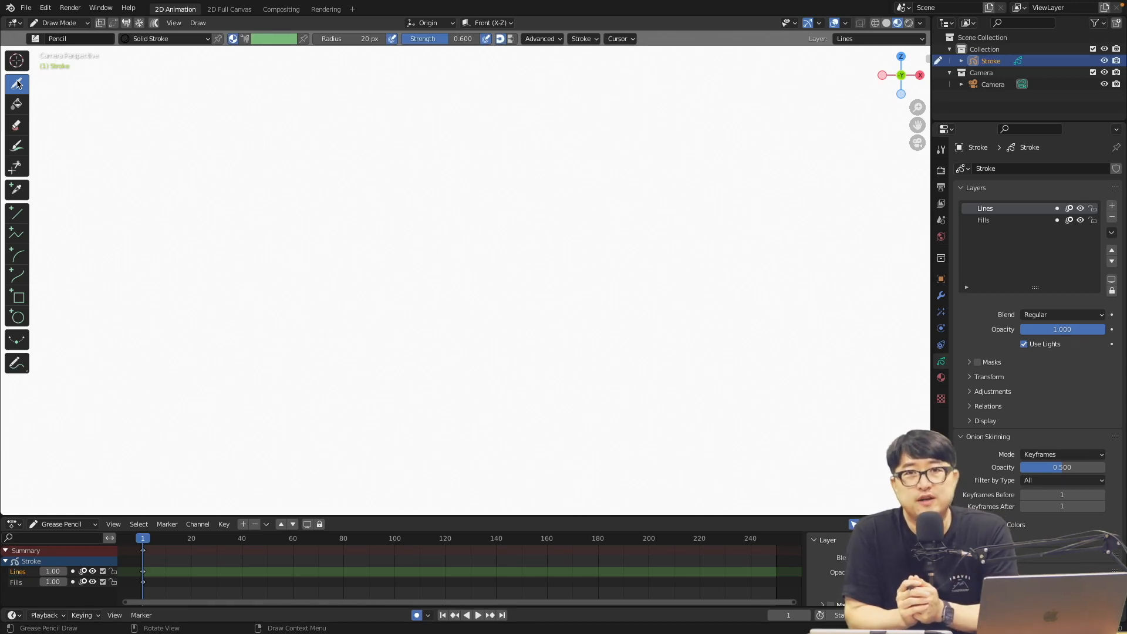
Start a new 2D Animation file without saving the current one and bring in 1.jpeg as the camera's background image
left_click(18, 84)
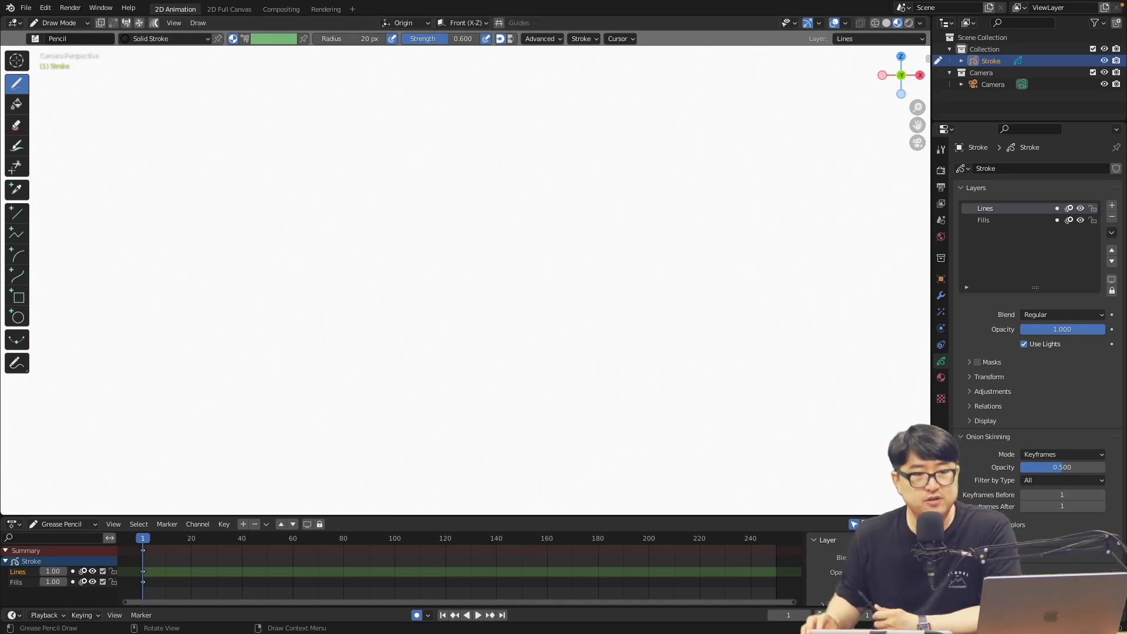
left_click(26, 7)
mouse_move(88, 40)
left_click(343, 66)
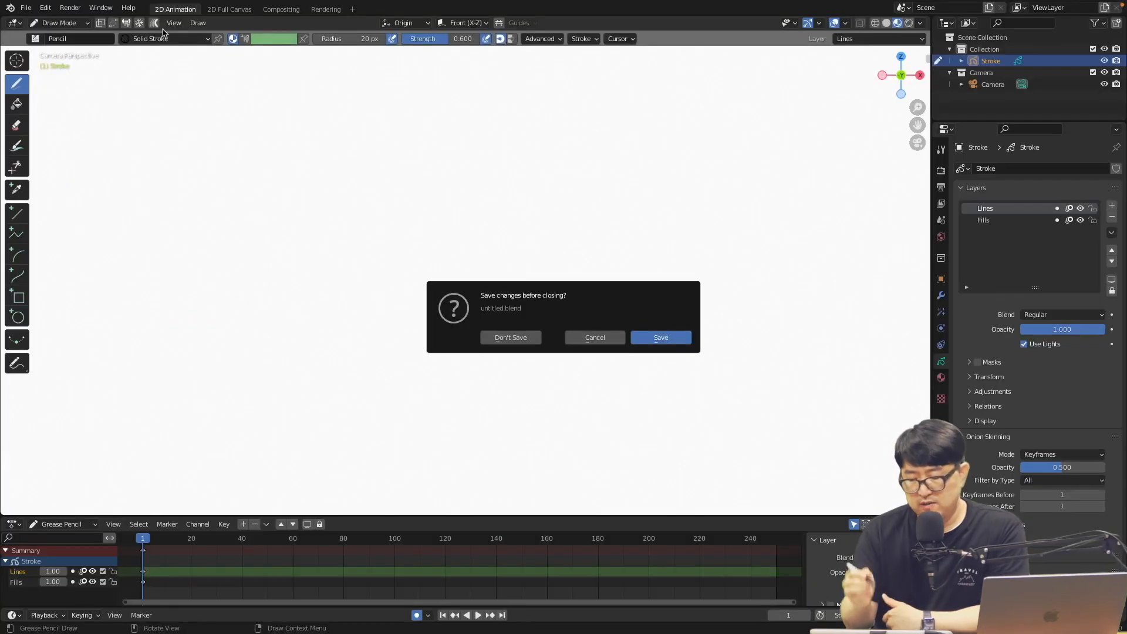
left_click(512, 337)
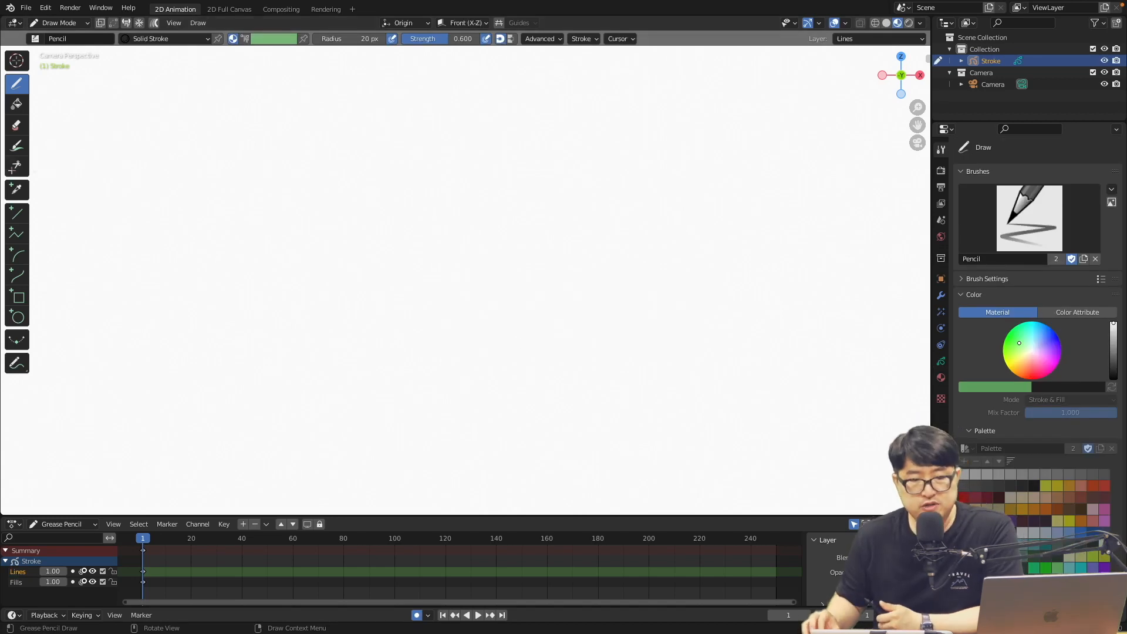
left_click_drag(0, 352, 401, 283)
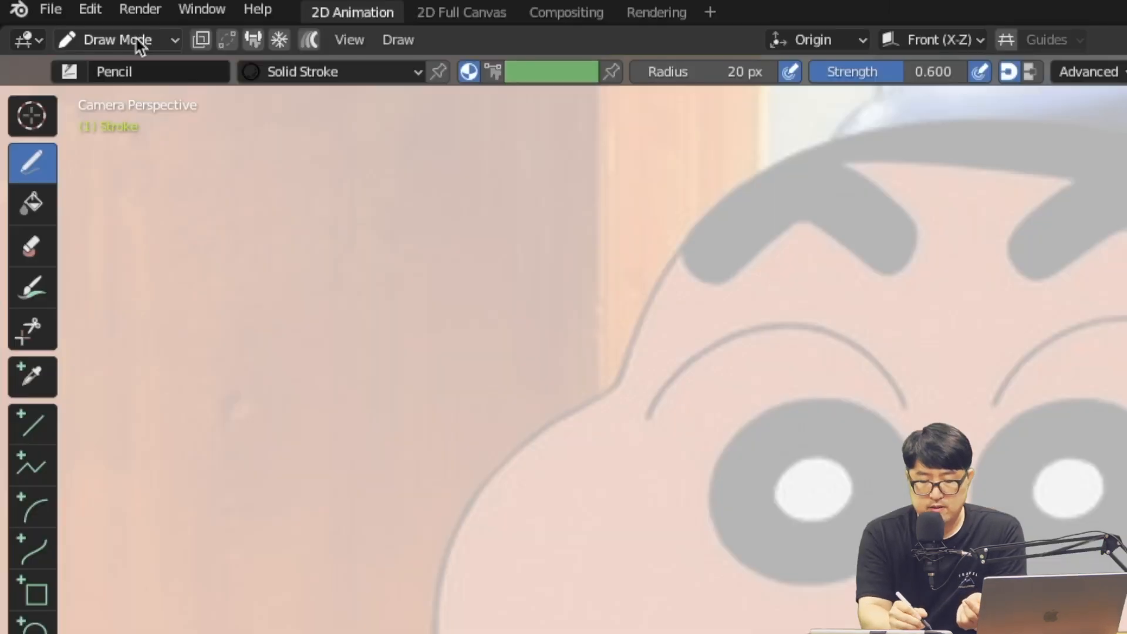
Switch to Object Mode and open the Background Images settings of the camera
left_click(66, 23)
left_click(66, 37)
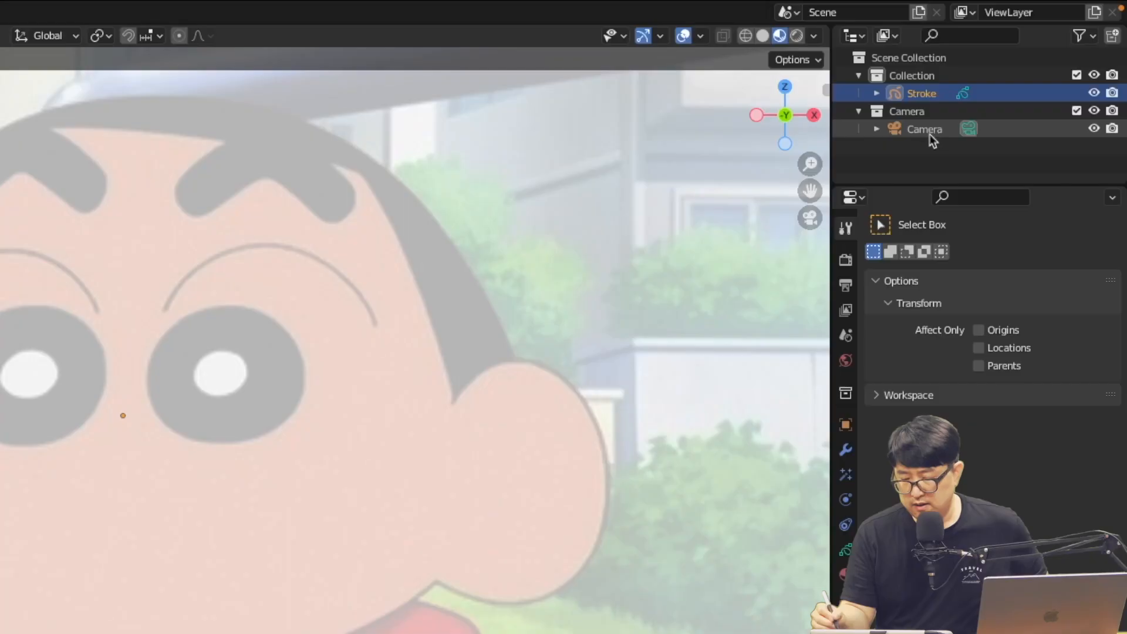
left_click(931, 130)
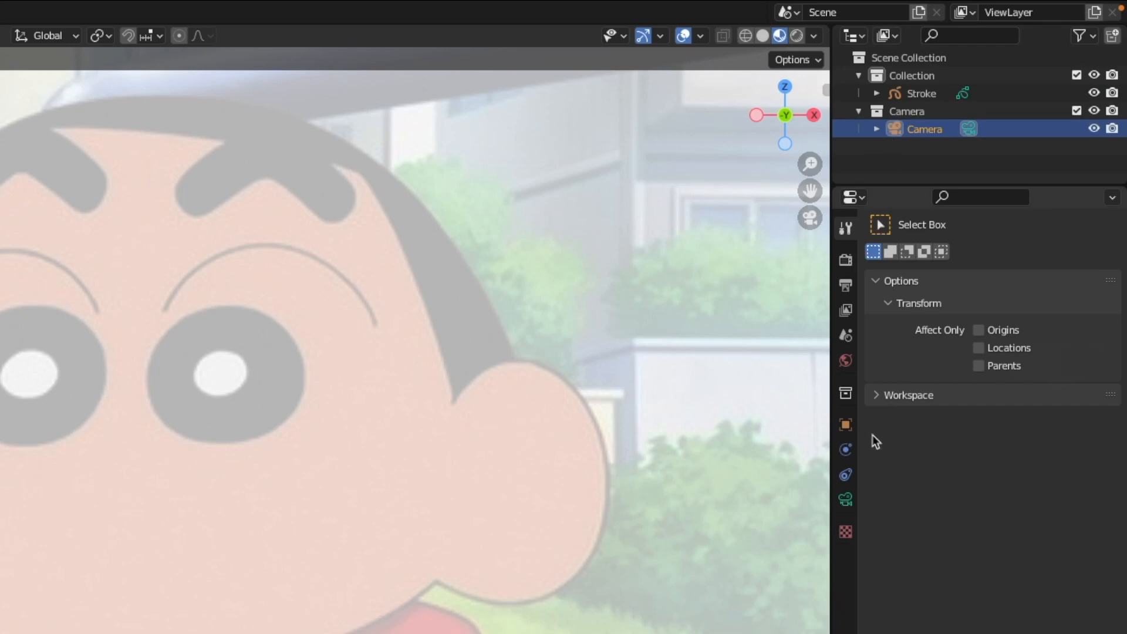
left_click(845, 500)
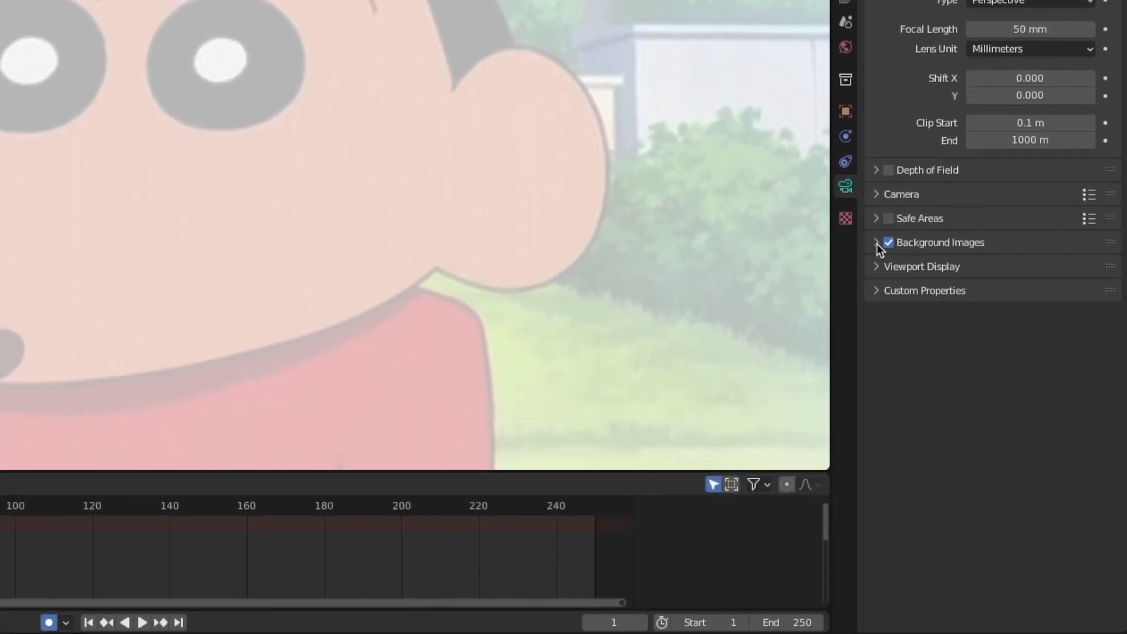
left_click(883, 552)
left_click(887, 242)
scroll(1008, 216, "down", 3)
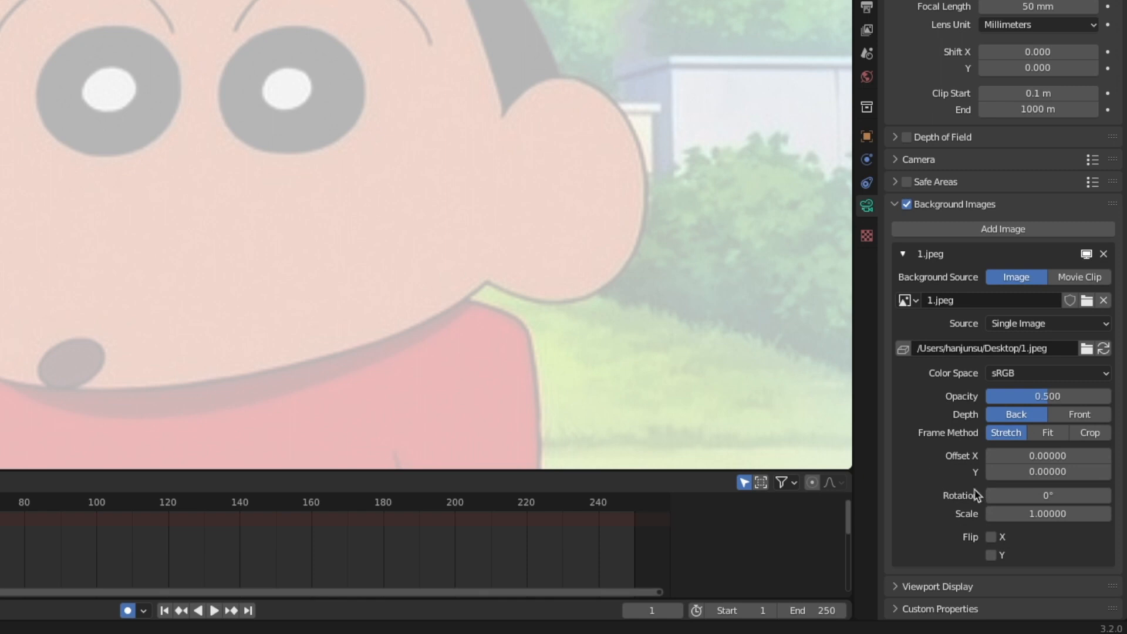
Set the background image's scale to 0.59, X offset to 0.014, opacity to 0.572 and depth to Front
left_click_drag(1068, 511, 720, 548)
left_click_drag(991, 458, 1048, 459)
left_click(1086, 415)
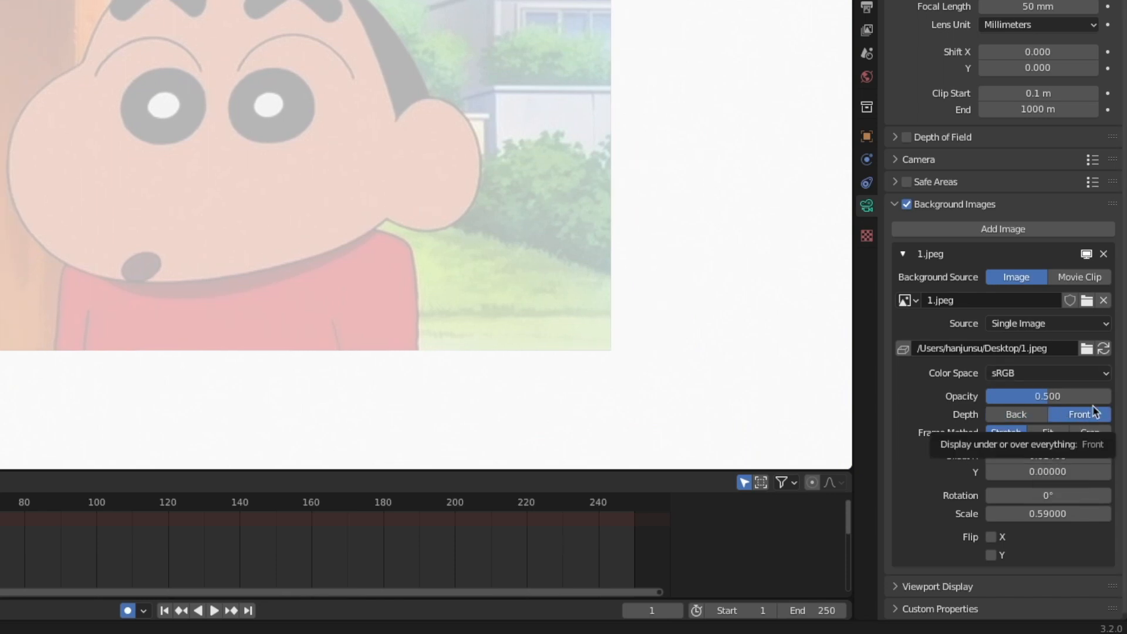
left_click(1015, 414)
mouse_move(1053, 397)
left_mouse_down()
mouse_move(1079, 398)
mouse_move(1033, 398)
mouse_move(1057, 401)
left_mouse_up()
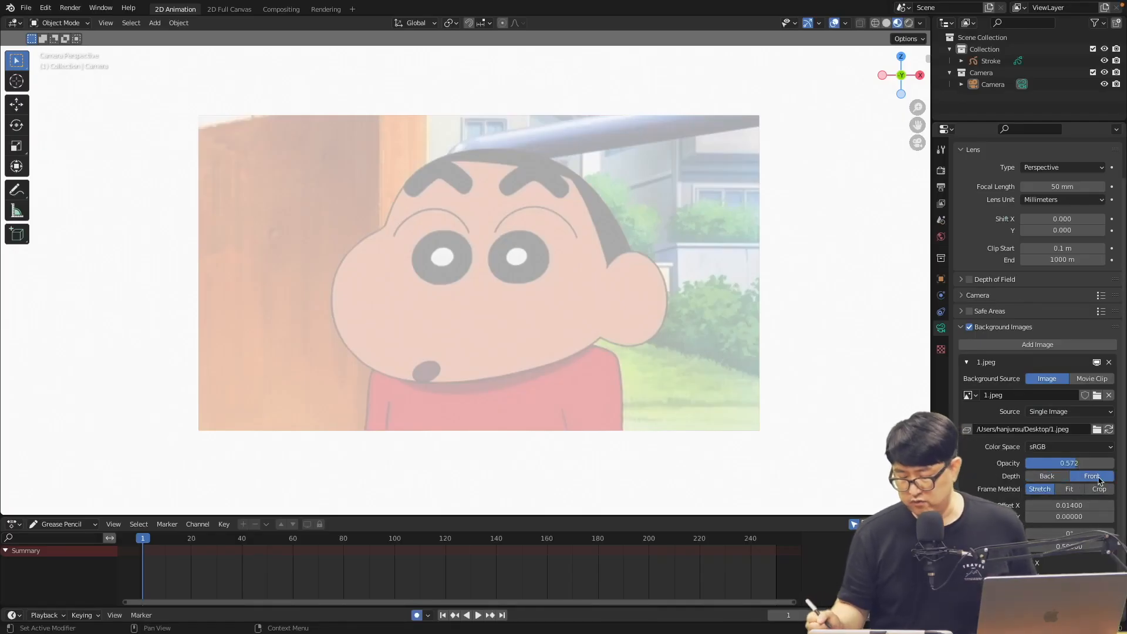
left_click(1092, 476)
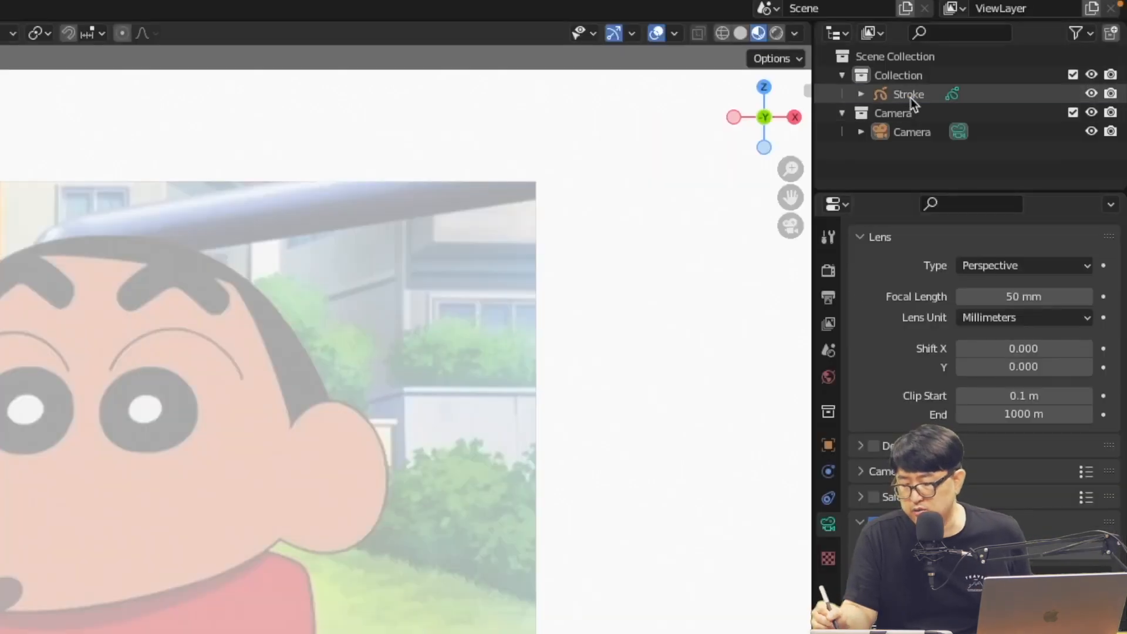
Select the Stroke object, switch it to Draw Mode and set the Pencil strength to 1.000
left_click(999, 62)
left_click(94, 32)
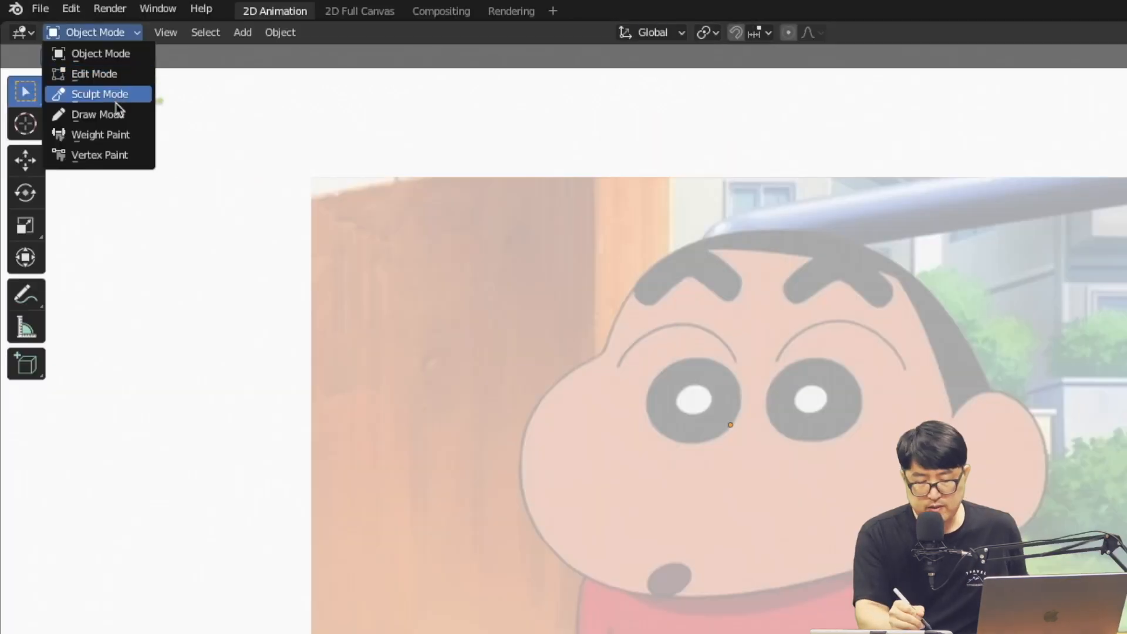
left_click(115, 114)
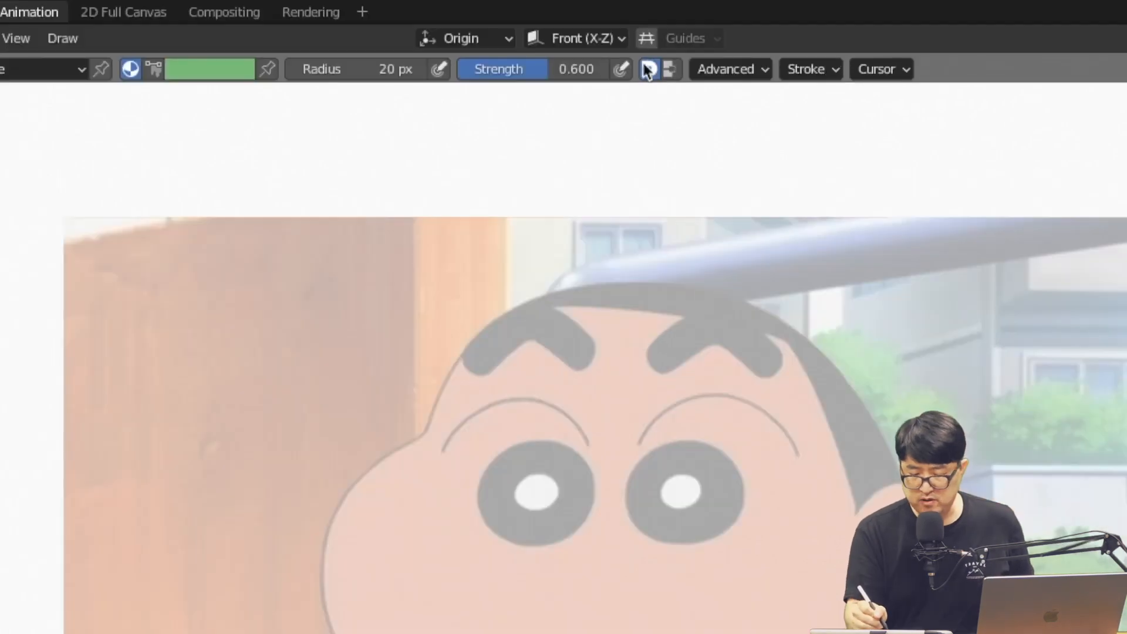
left_click_drag(697, 62, 768, 61)
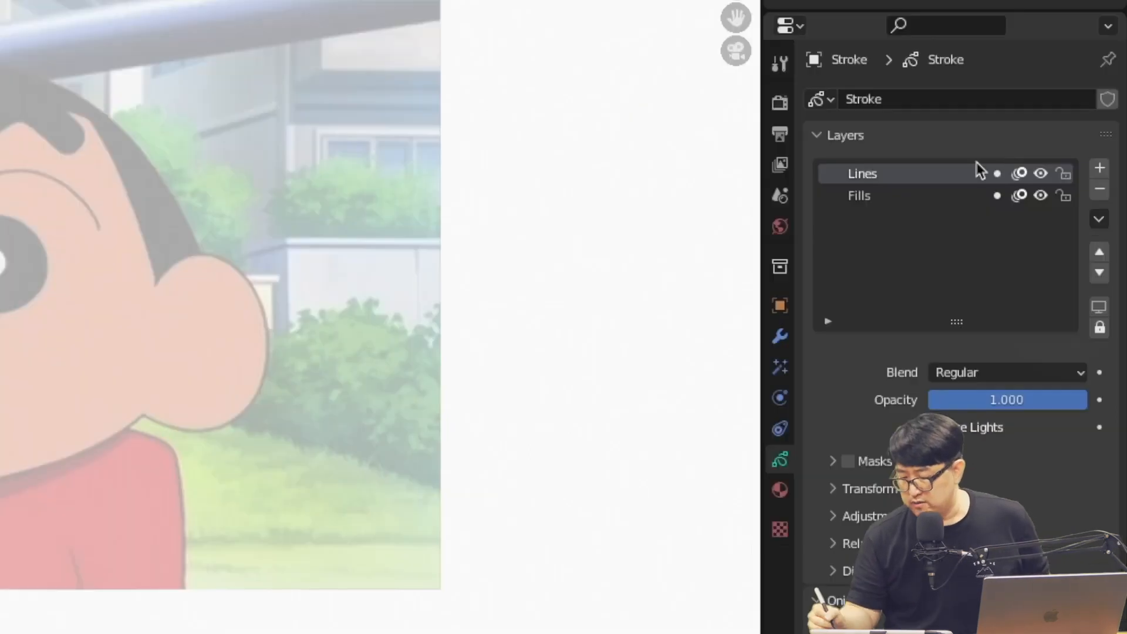
Rename the Fills layer of the Stroke object to FACE
left_click(1009, 222)
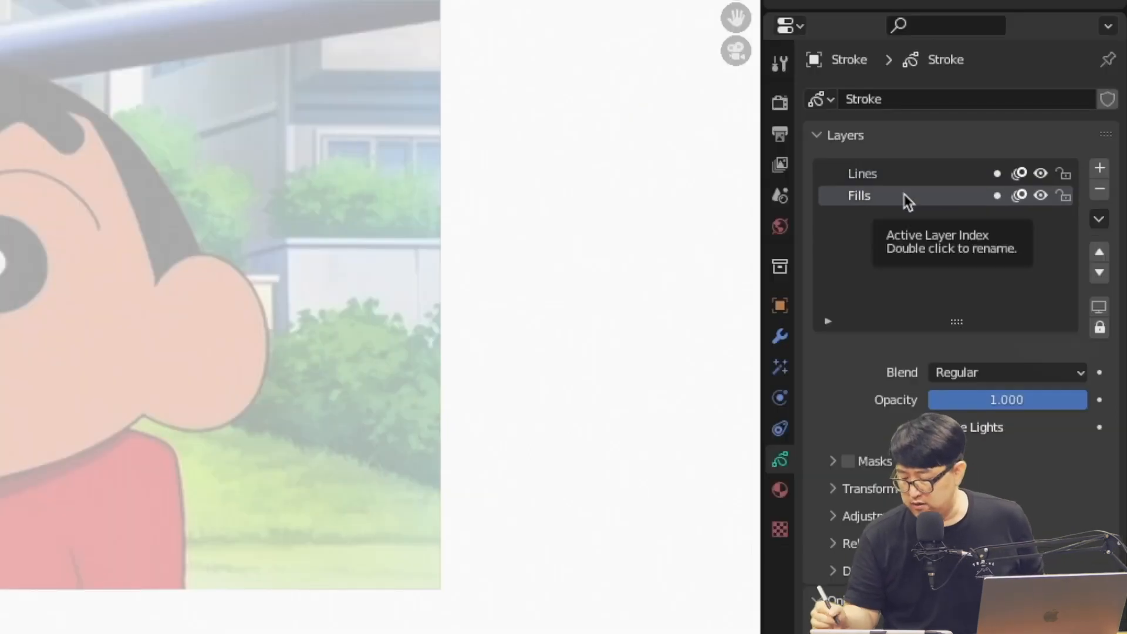
double_click(874, 195)
type("FAC")
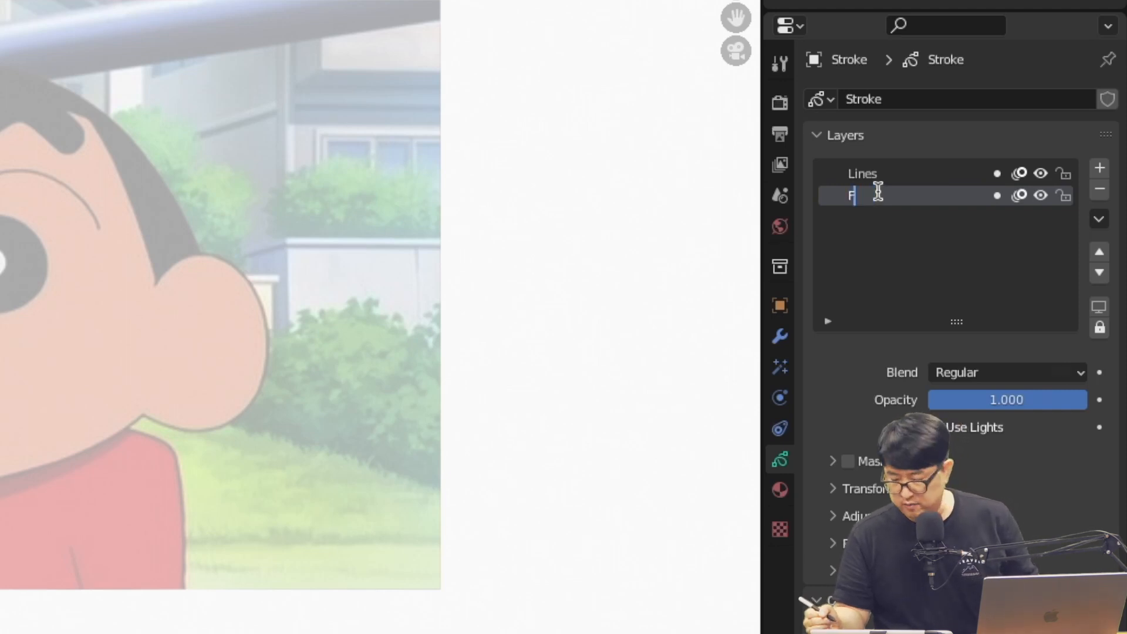
type("E")
key("Return")
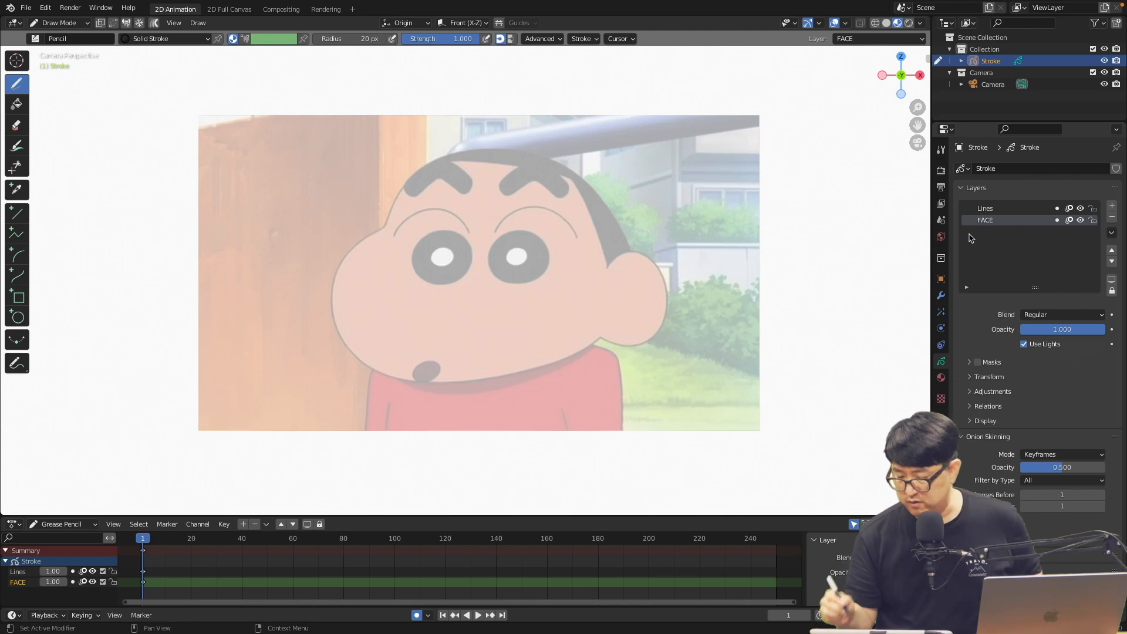
Rename the Solid Stroke material to FACE
left_click(940, 377)
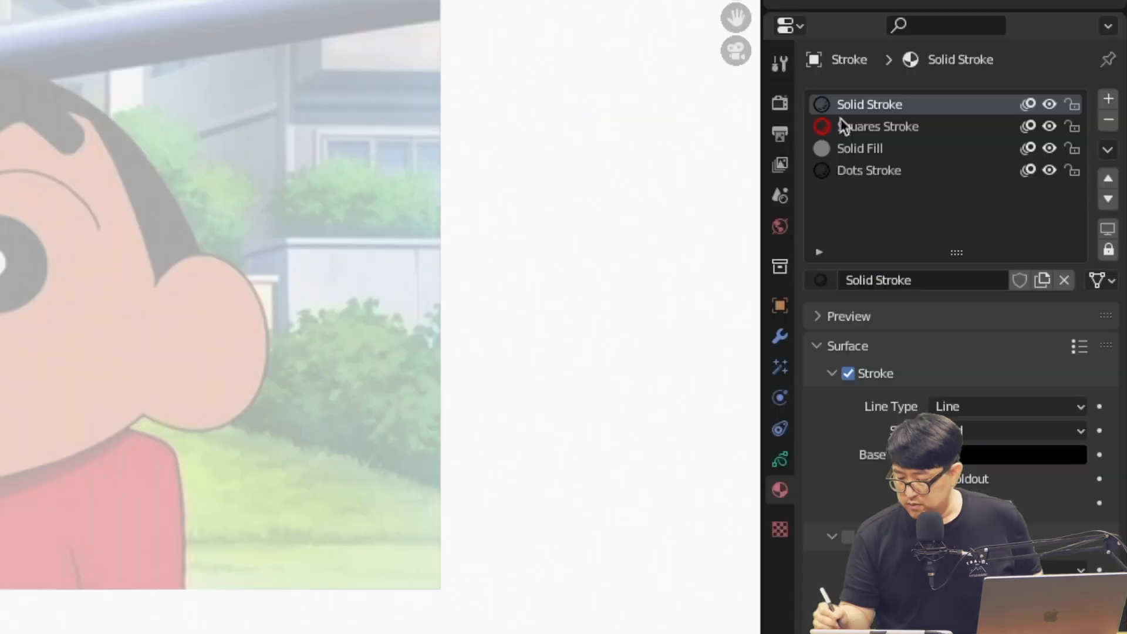
double_click(1000, 171)
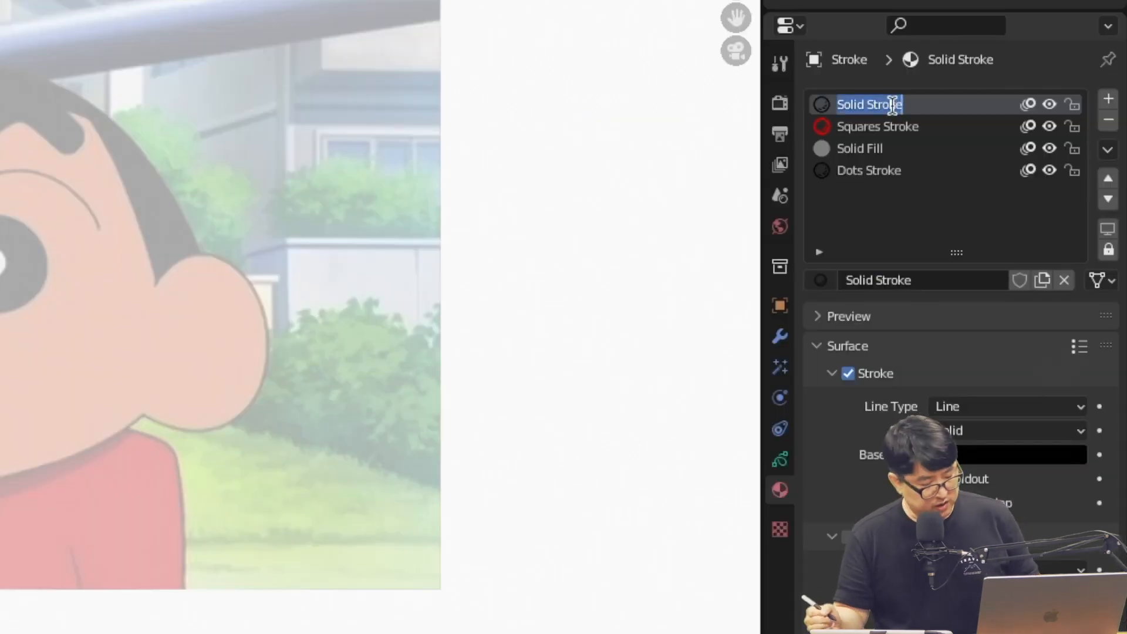
type("FACE")
key("Return")
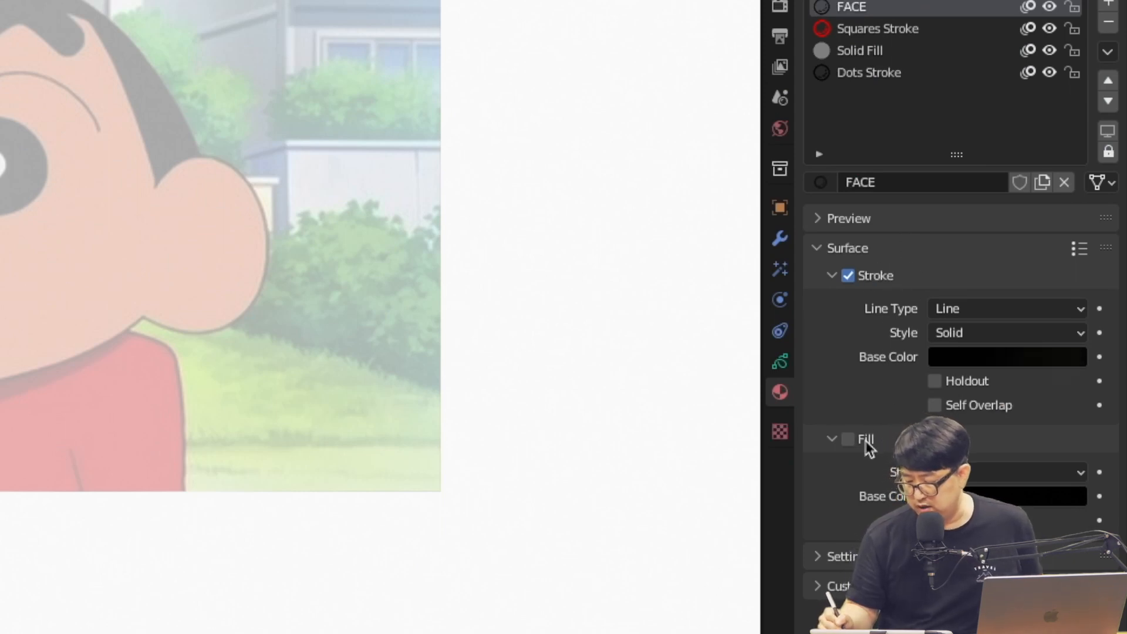
Enable Fill on the FACE material and set its fill base color to a light peach skin tone
left_click(856, 439)
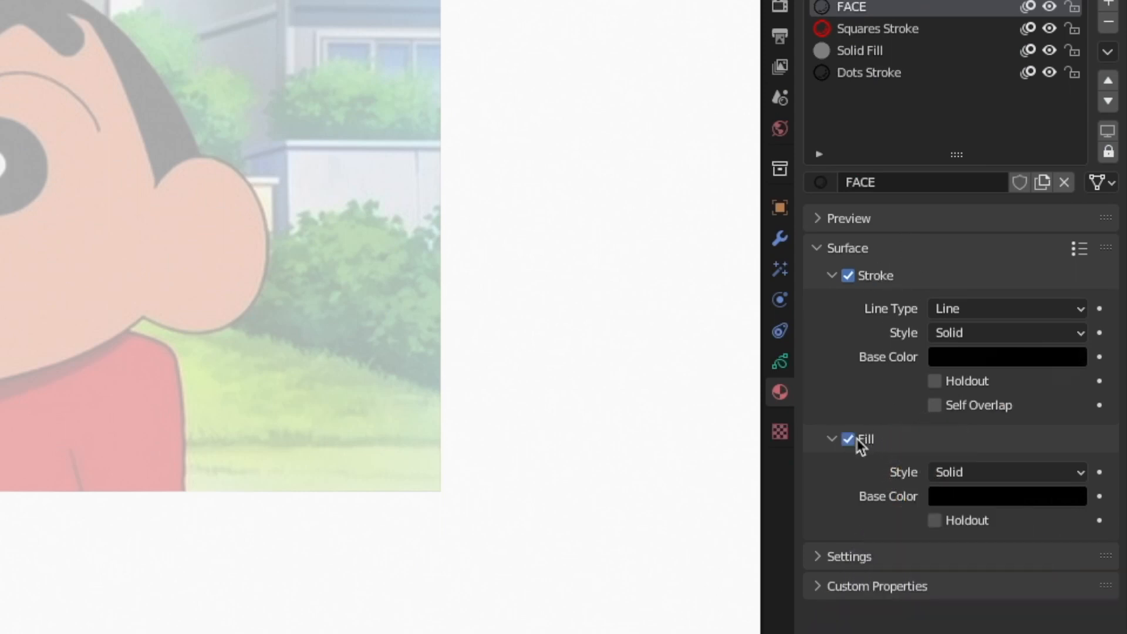
left_click(1031, 496)
left_click_drag(1070, 319, 1076, 163)
left_click_drag(967, 262, 960, 282)
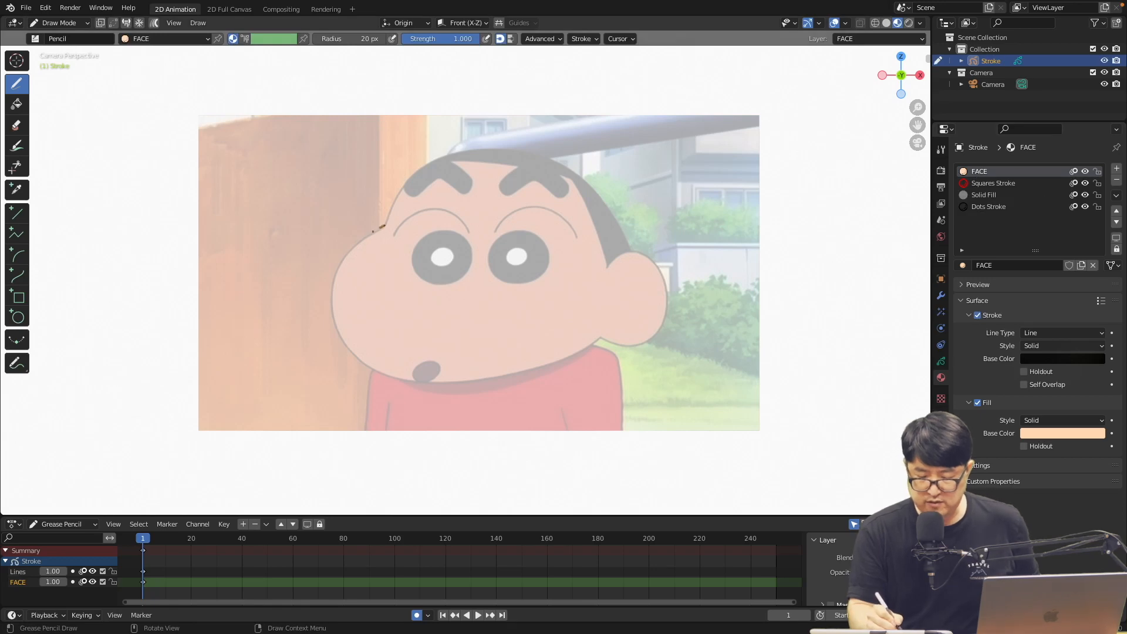
left_click_drag(385, 225, 355, 343)
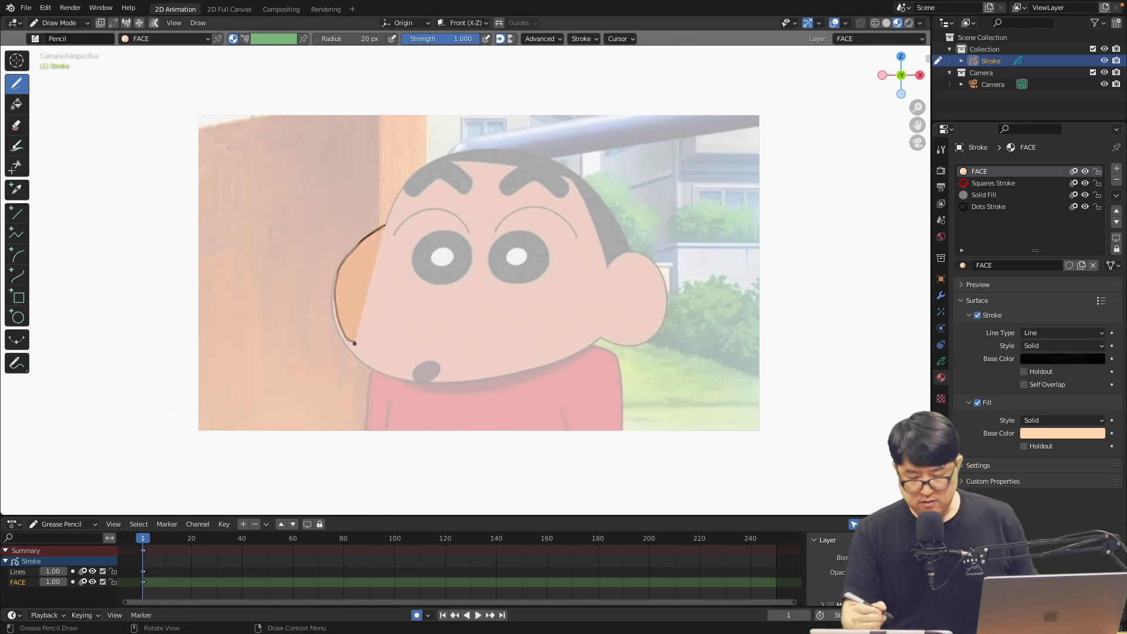
middle_click_drag(519, 280, 512, 188, "ctrl")
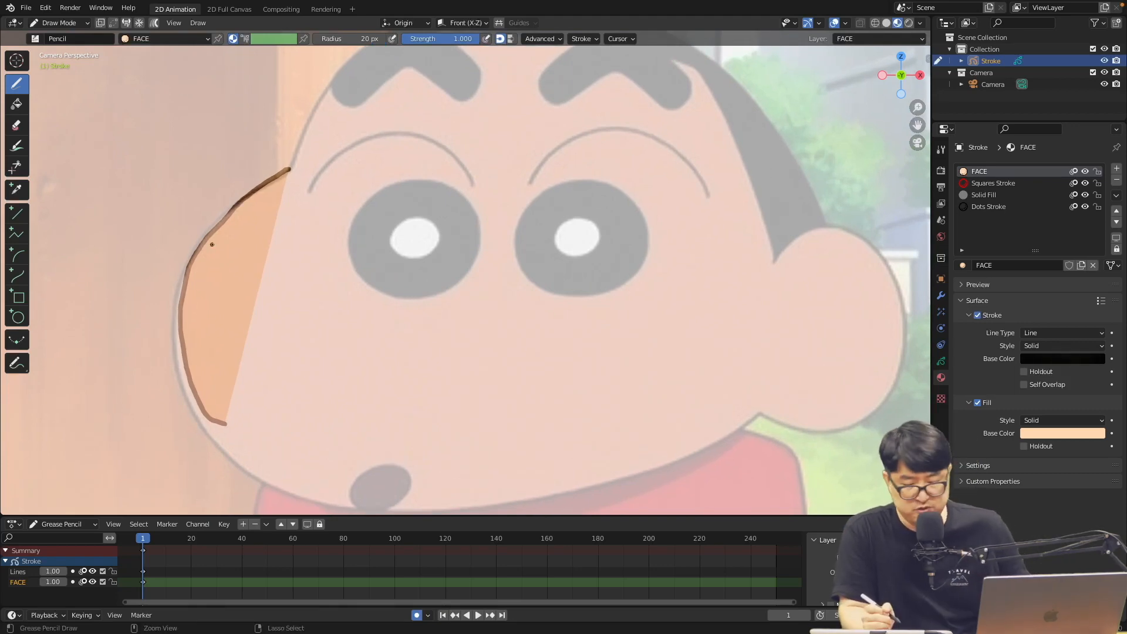
key("ctrl+z")
Trace the face outline without the ear using Stabilize Stroke, and check the drawing with the camera temporarily hidden
left_click(581, 39)
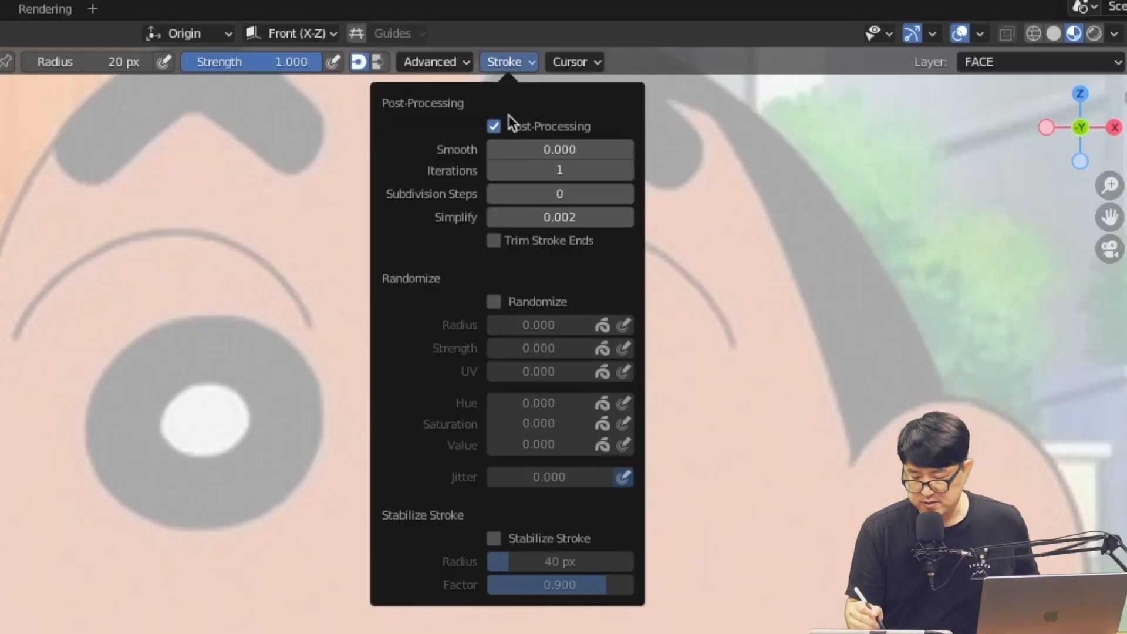
left_click(494, 539)
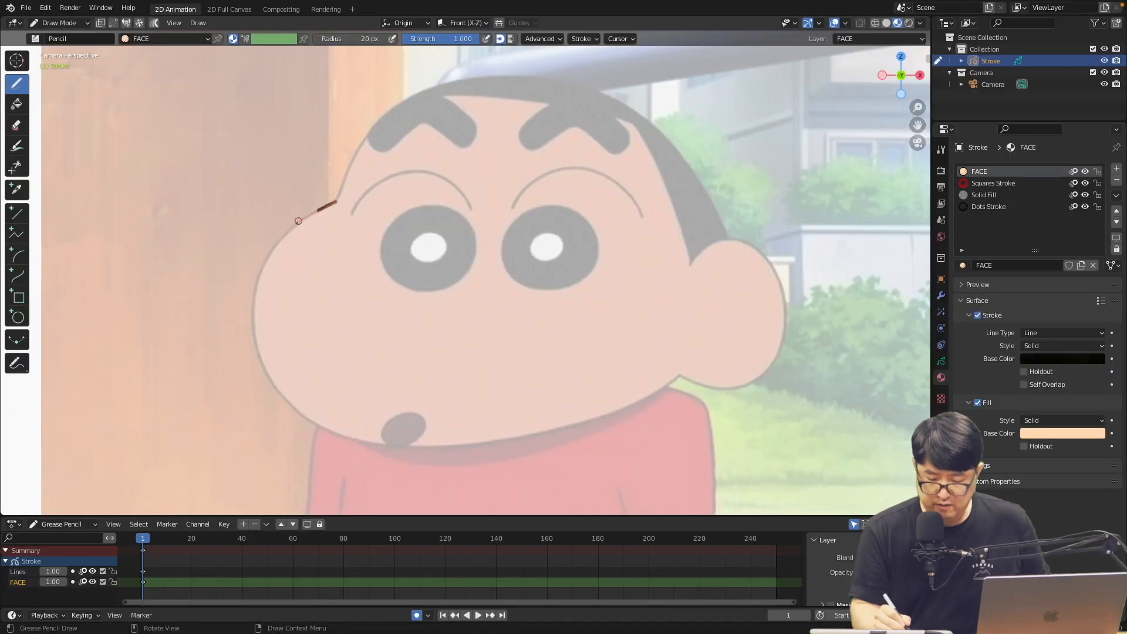
mouse_move(262, 265)
left_mouse_down()
mouse_move(258, 332)
mouse_move(276, 386)
mouse_move(295, 412)
mouse_move(370, 448)
mouse_move(613, 406)
mouse_move(715, 337)
mouse_move(737, 279)
mouse_move(731, 238)
mouse_move(683, 159)
mouse_move(615, 99)
mouse_move(340, 184)
left_mouse_up()
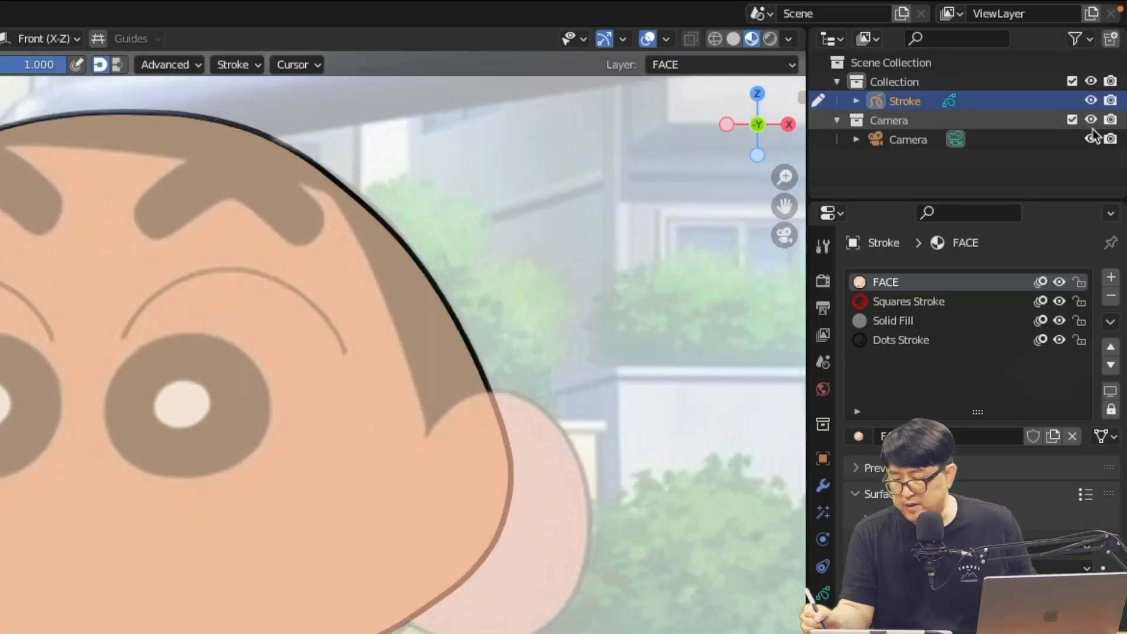
left_click(1091, 139)
left_click(1091, 139)
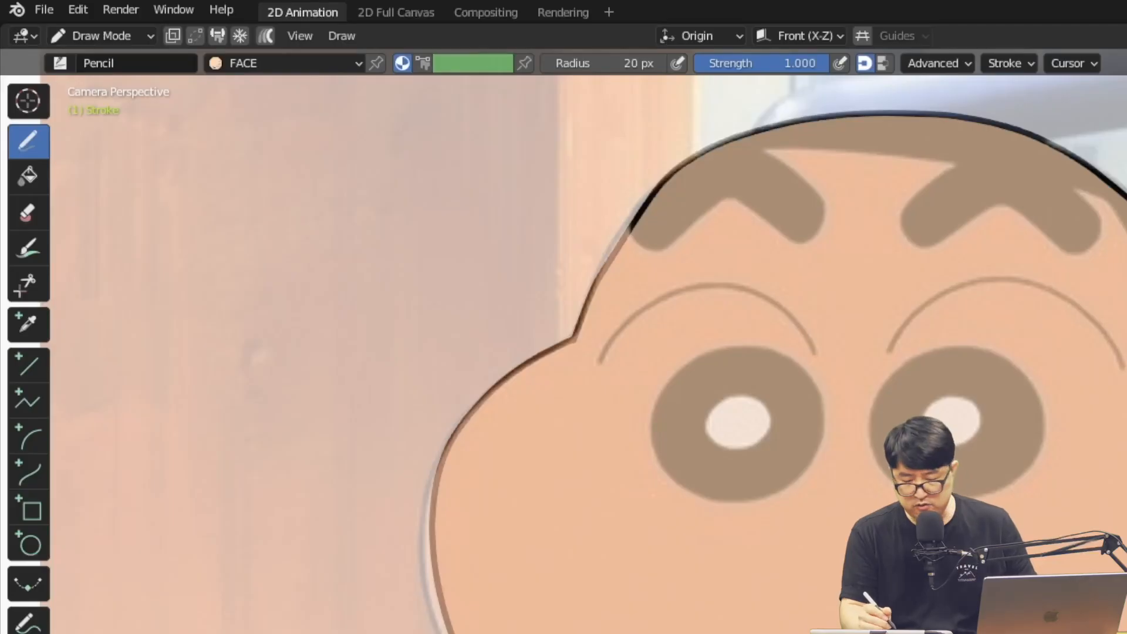
In Edit Mode, try the point, stroke and between-strokes selection modes on the face outline
key("Tab")
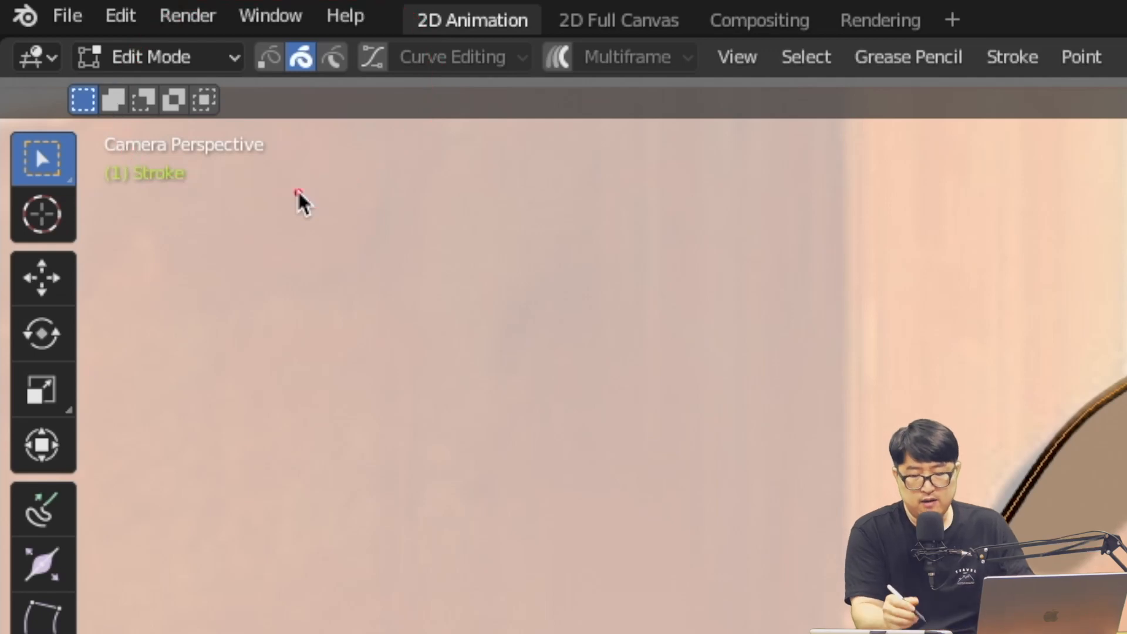
left_click(271, 57)
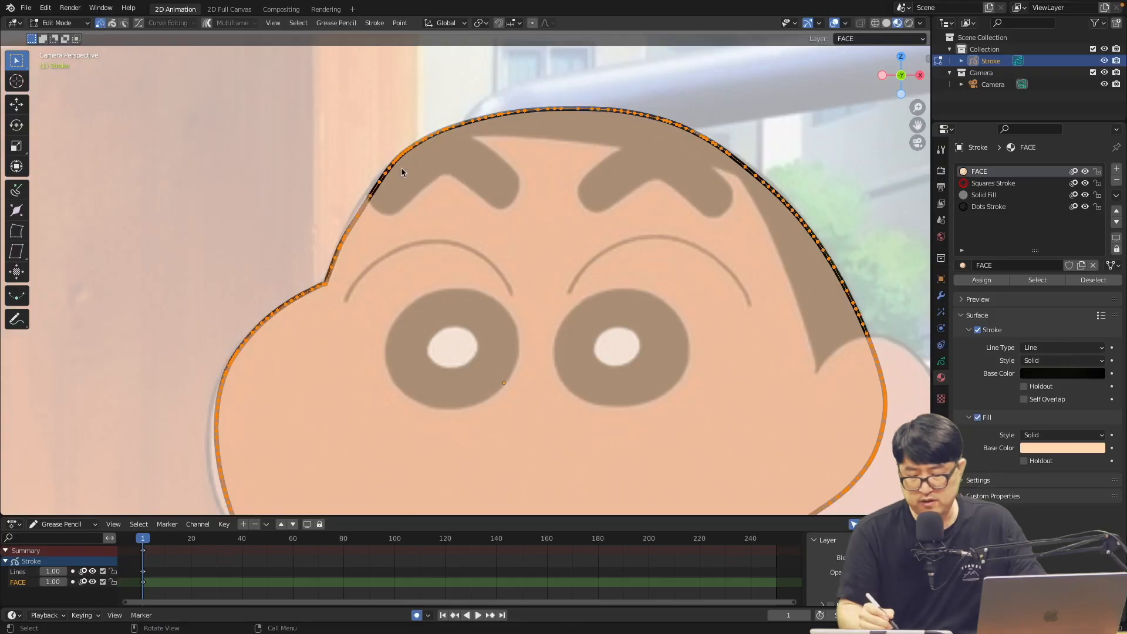
left_click(409, 151)
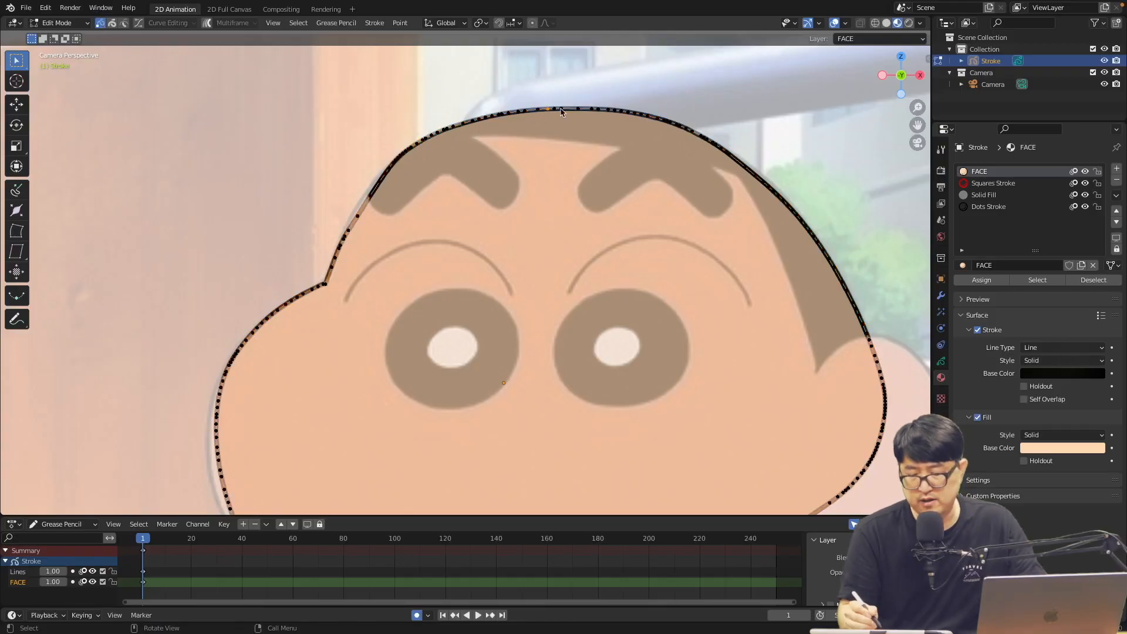
left_click(114, 23)
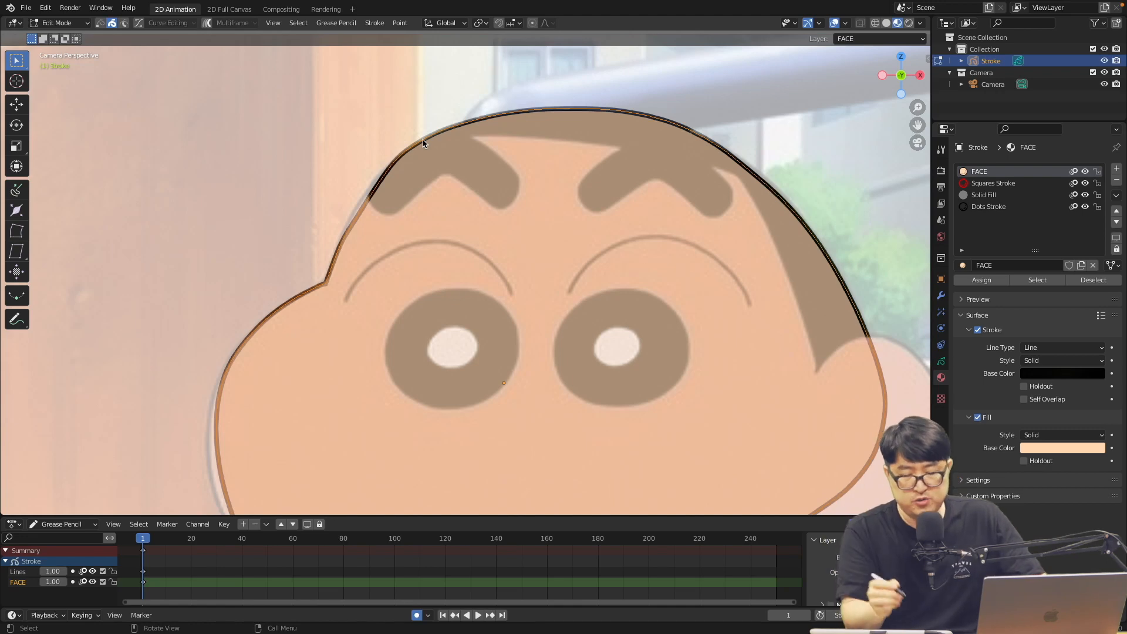
left_click(125, 23)
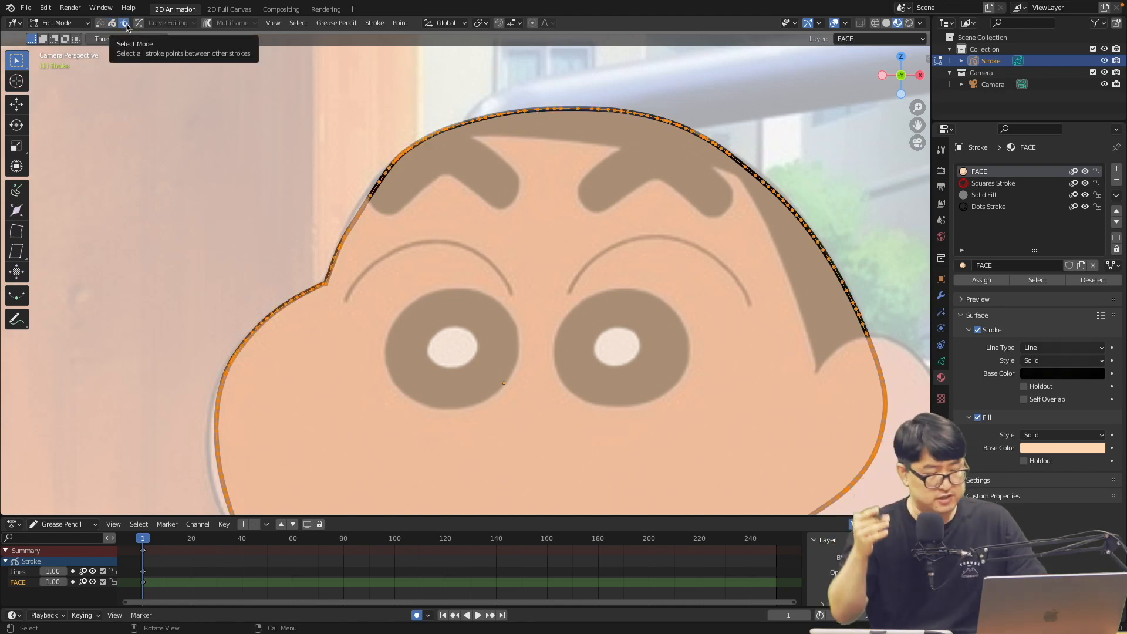
Return to Draw Mode and draw a small self-crossing teardrop loop in the empty area beside the head
left_click(59, 23)
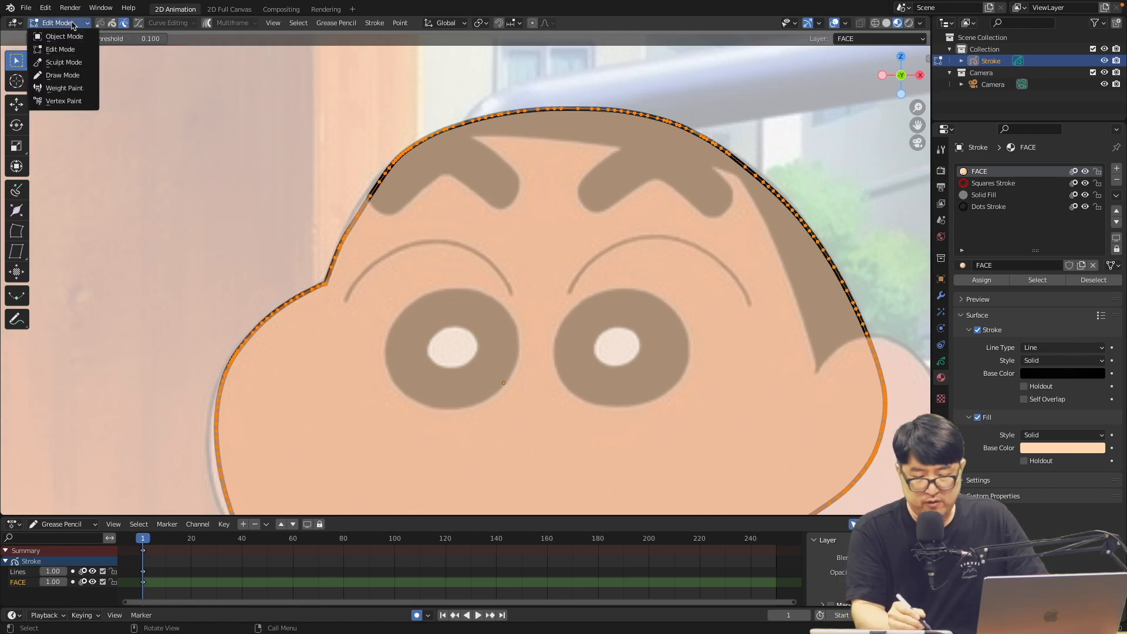
left_click(53, 77)
mouse_move(173, 156)
left_mouse_down()
mouse_move(200, 267)
mouse_move(231, 142)
left_mouse_up()
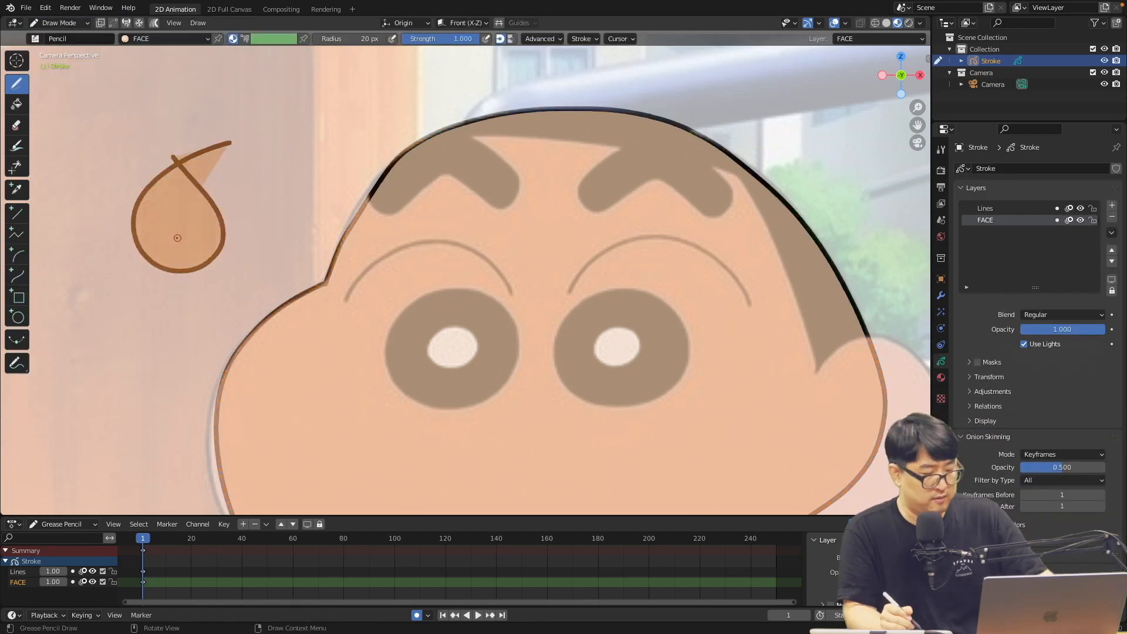
In Edit Mode, select the teardrop's loop and loose tail separately with between-strokes selection, and switch back to point selection
key("Tab")
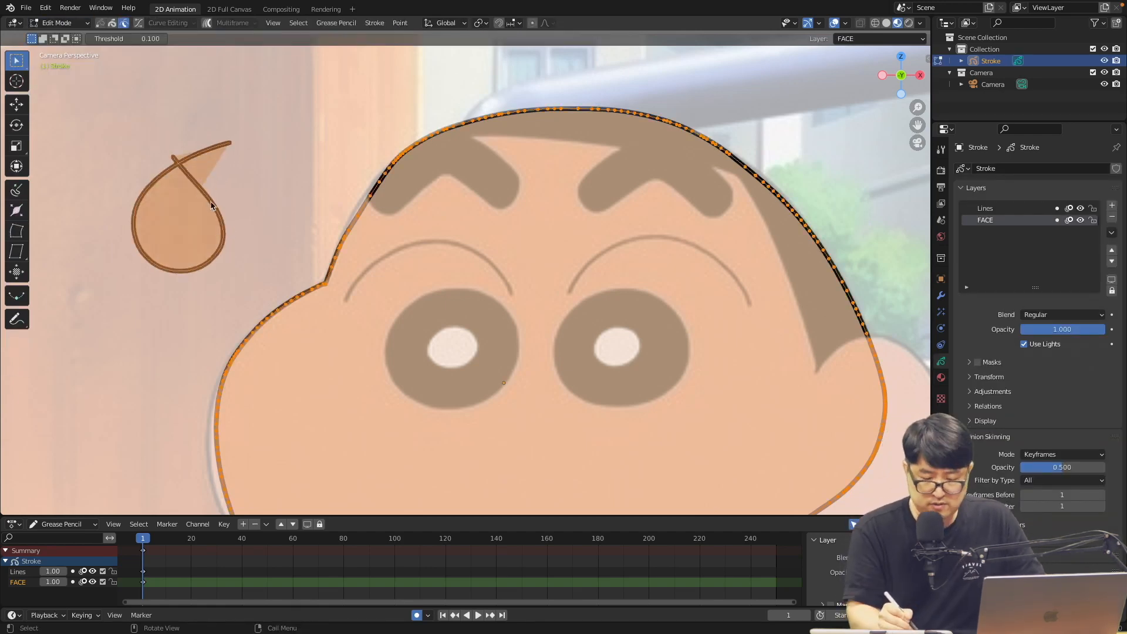
left_click(212, 205)
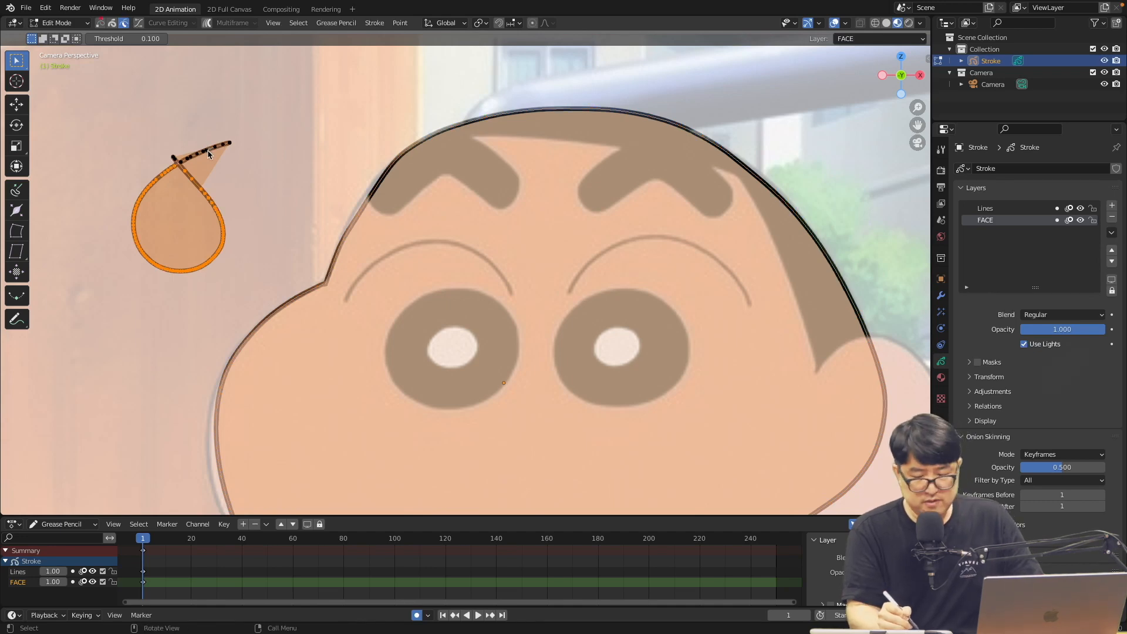
mouse_move(176, 172)
left_mouse_down()
mouse_move(226, 115)
mouse_move(214, 167)
mouse_move(175, 159)
left_mouse_up()
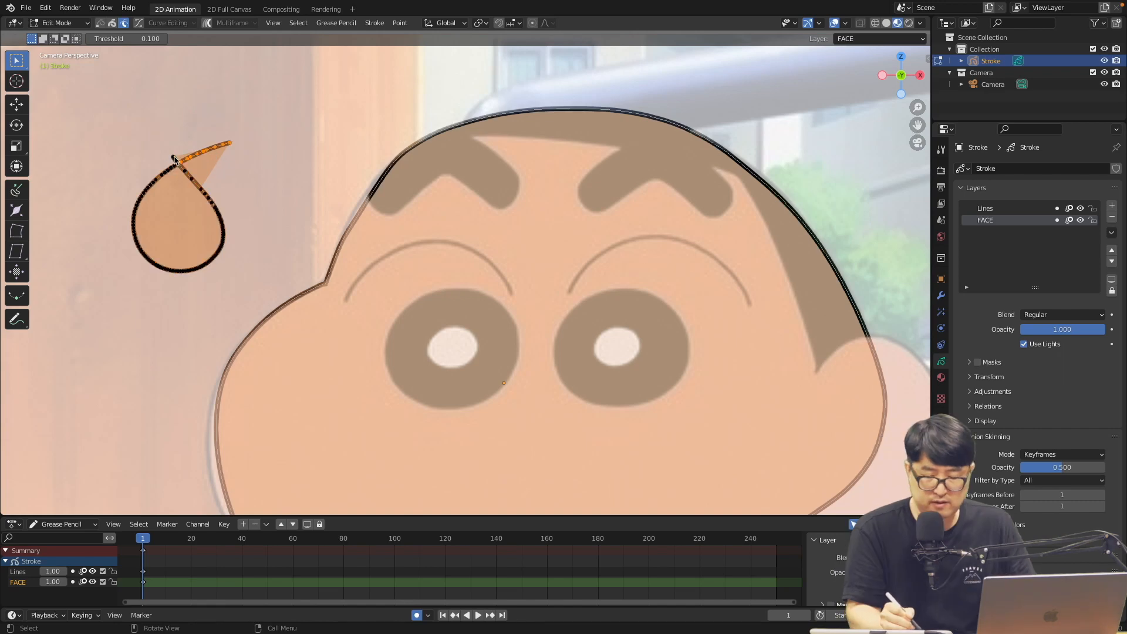
left_click(140, 194)
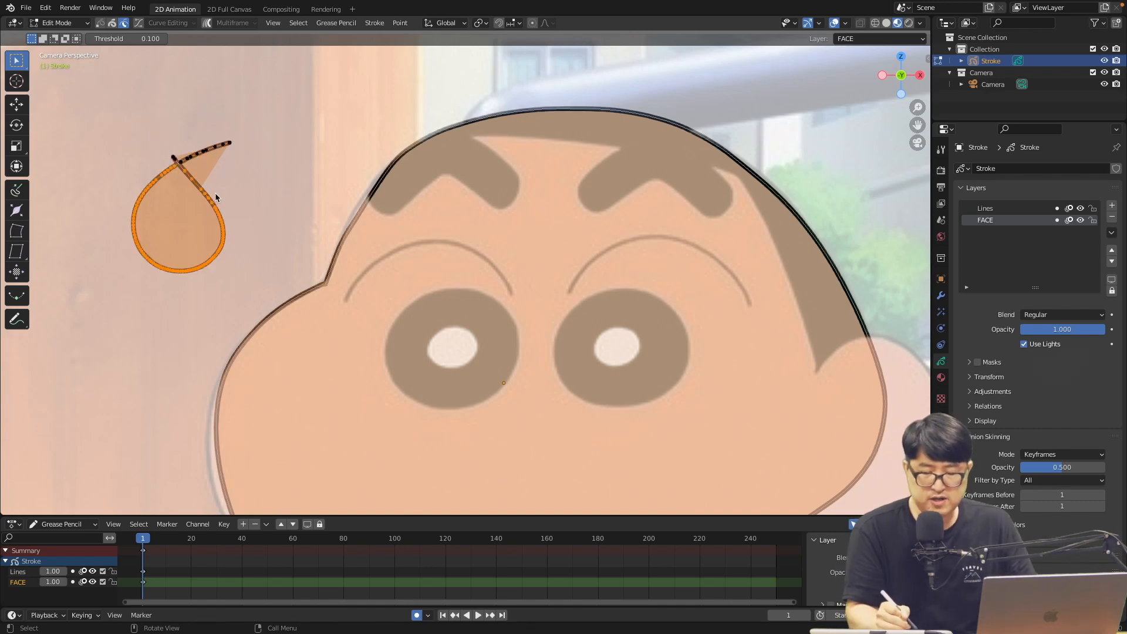
left_click(214, 154)
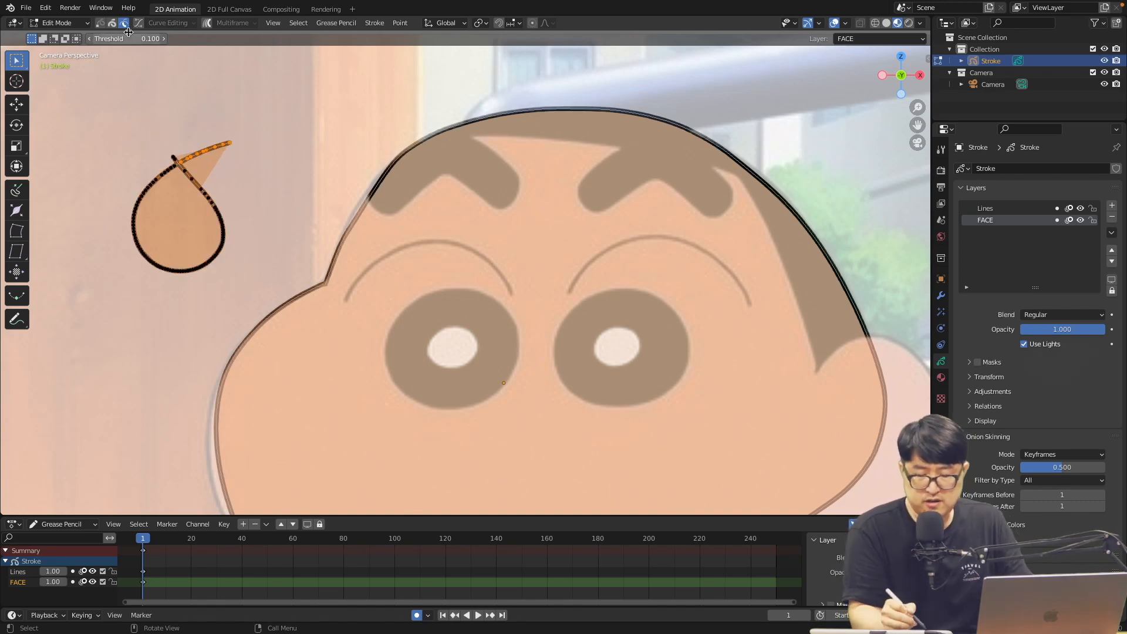
left_click(112, 23)
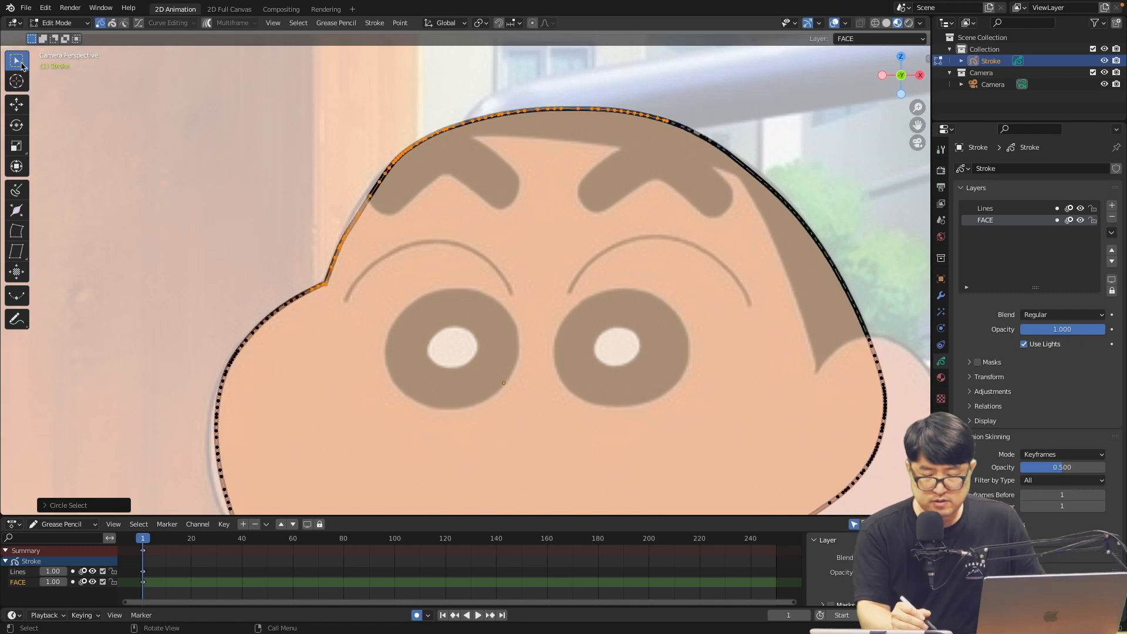
Look through the selection tool's Tweak, Box, Circle and Lasso variants and clear the selection on the face outline
left_click(21, 58)
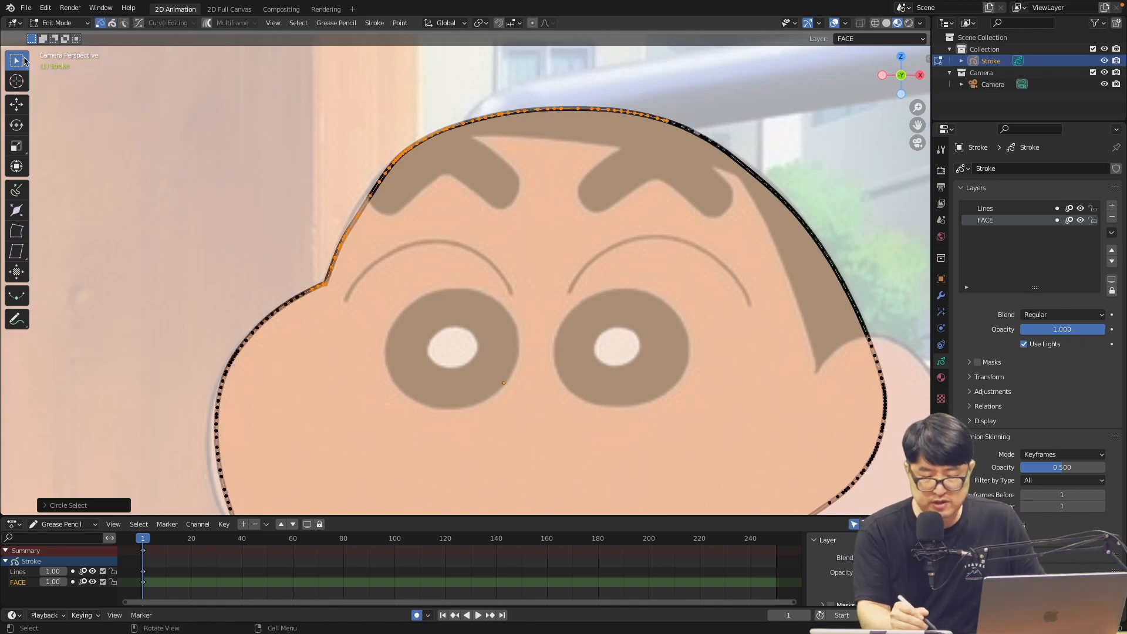
left_click(21, 58)
left_click(16, 61)
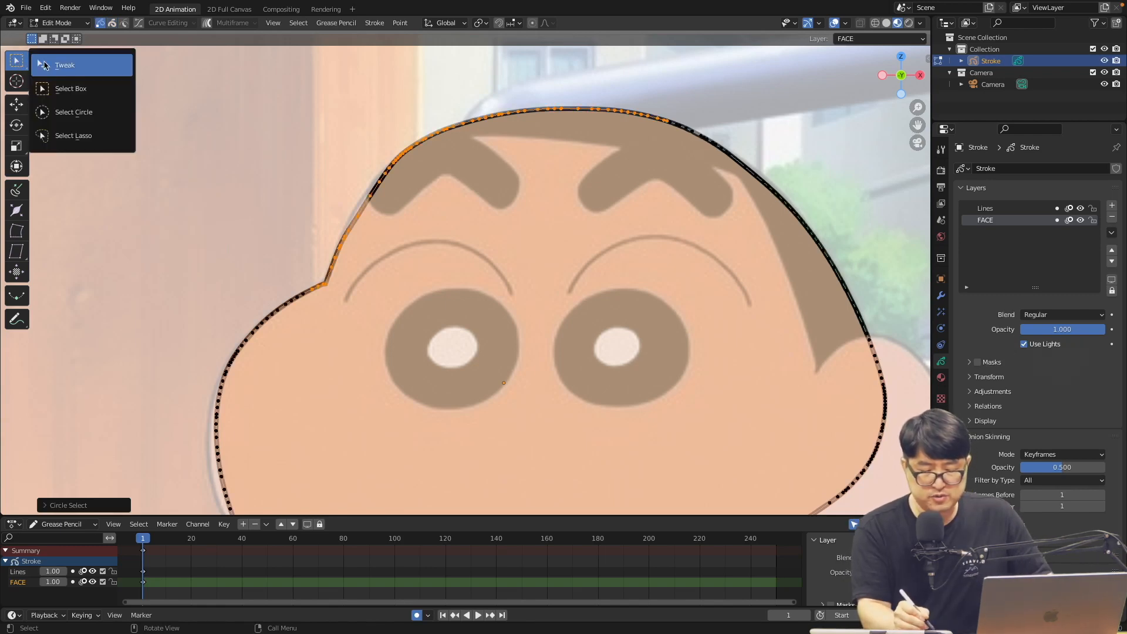
left_click(315, 201)
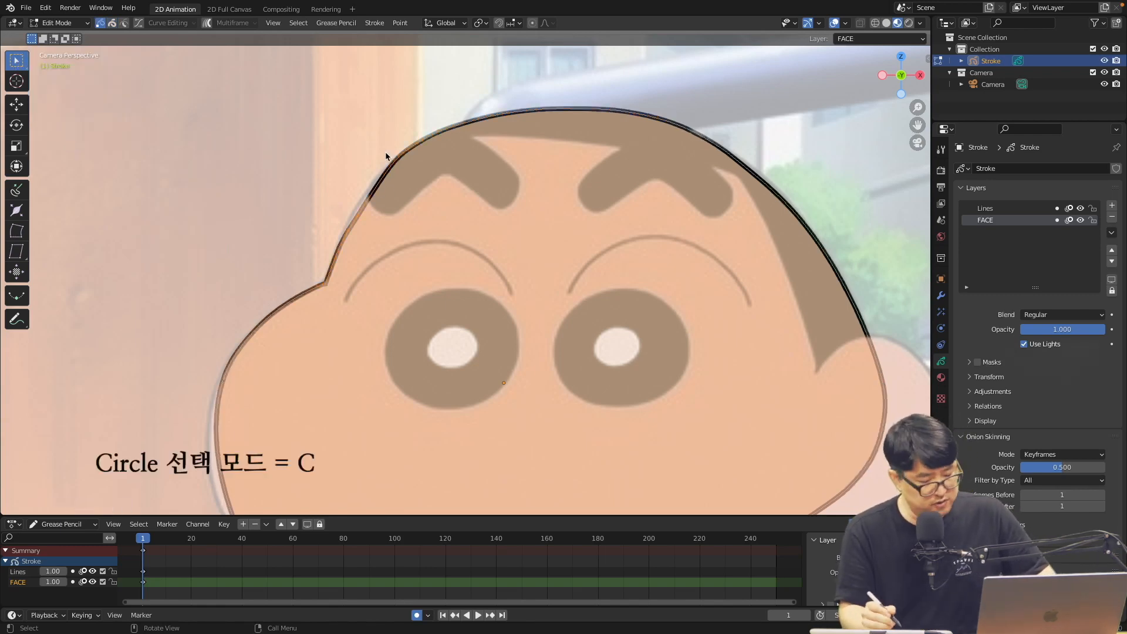
Circle-select the forehead points at the upper left of the face outline, and try moving them without applying the move
key("c")
mouse_move(393, 170)
left_mouse_down()
mouse_move(448, 129)
mouse_move(560, 110)
mouse_move(346, 246)
left_mouse_up()
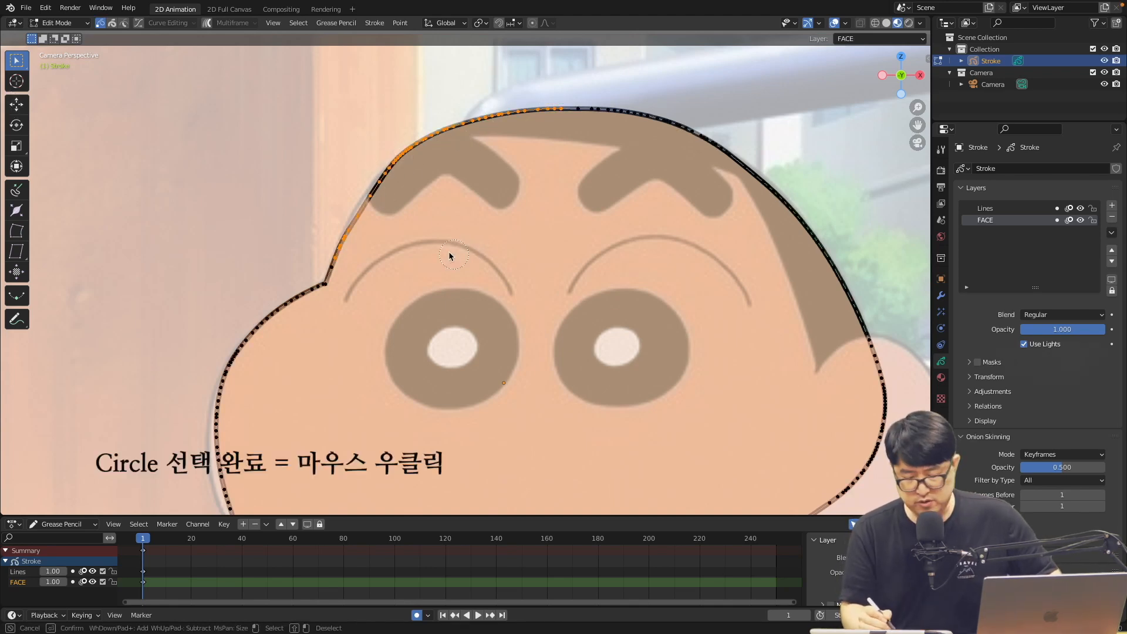
right_click(437, 202)
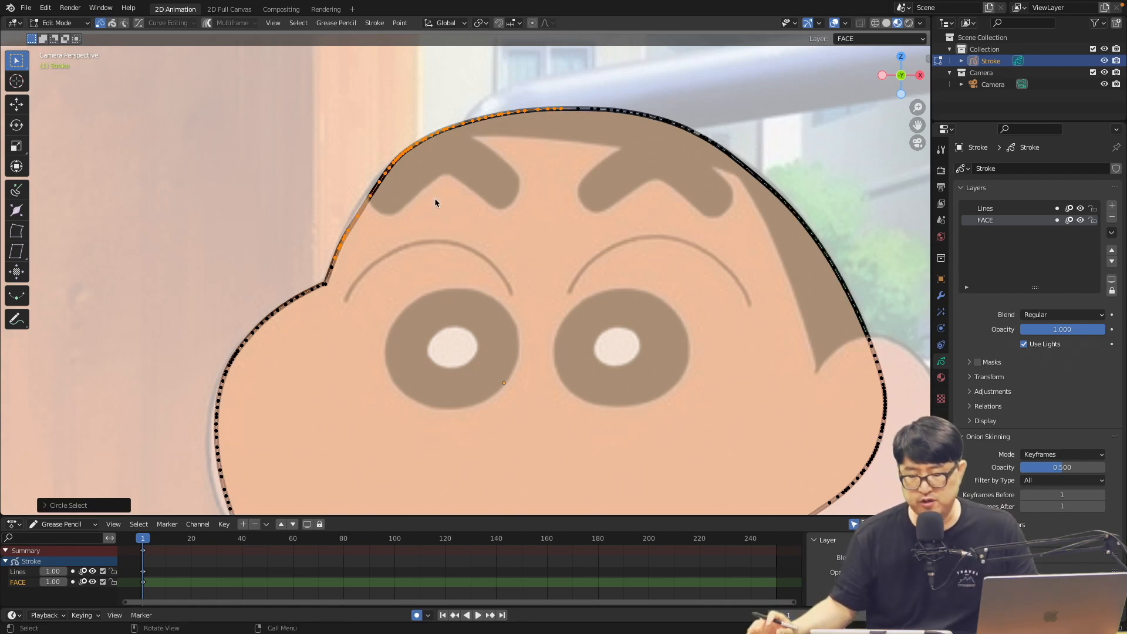
key("g")
right_click(411, 173)
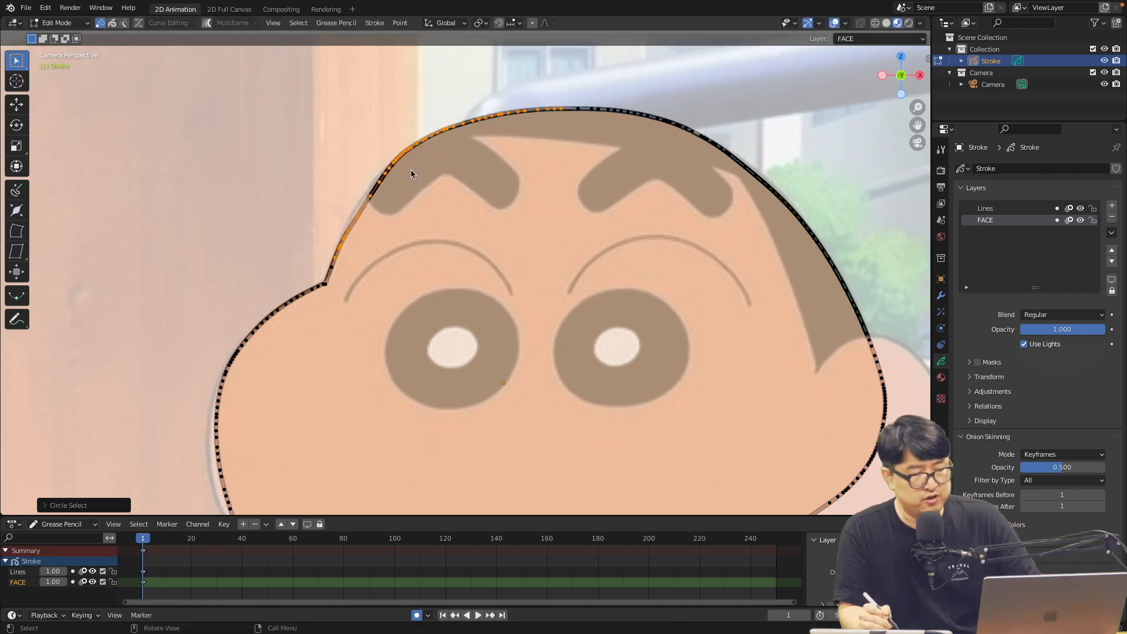
Circle-select a few forehead points, enlarge the selection circle, and sweep it over the face outline down to the left cheek
left_click(382, 126)
key("c")
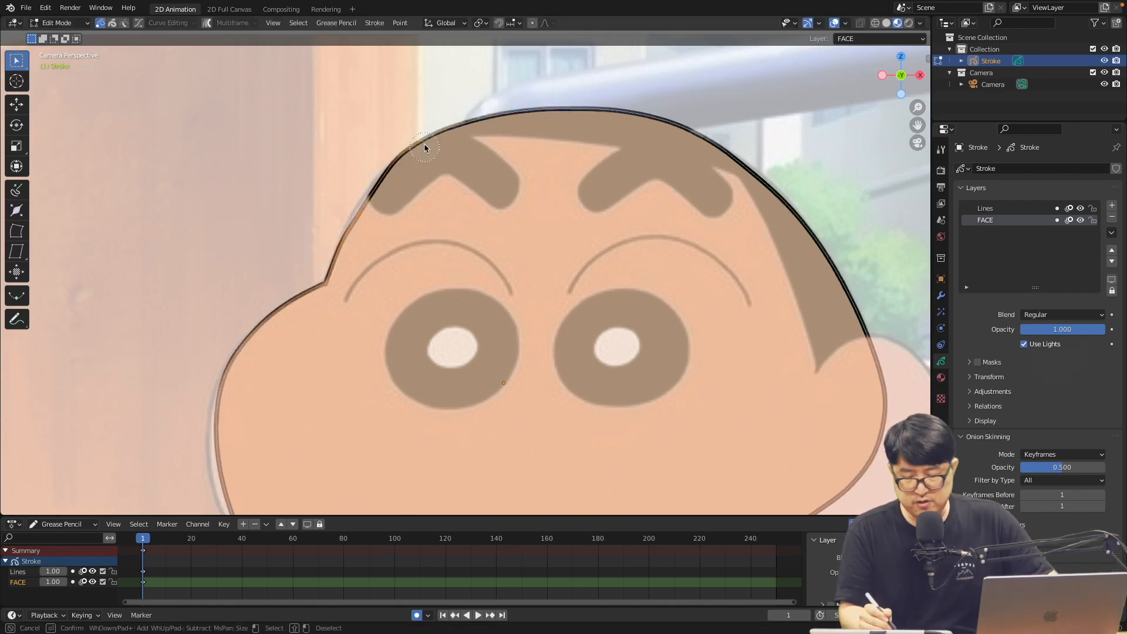
left_click(433, 135)
scroll(417, 150, "up", 4)
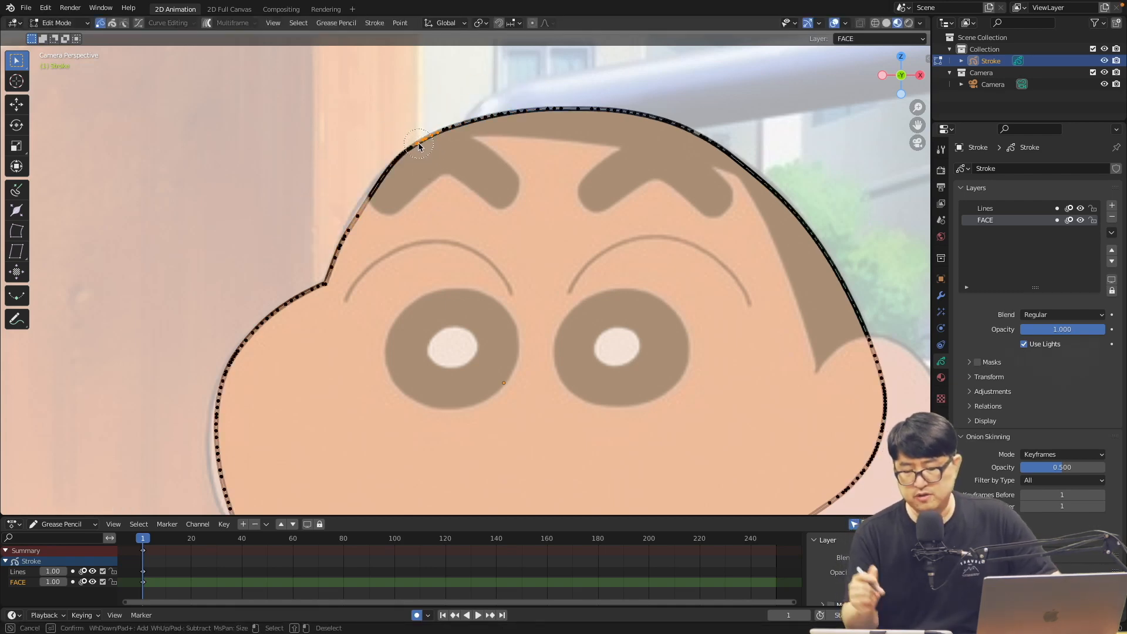
scroll(420, 146, "down", 6)
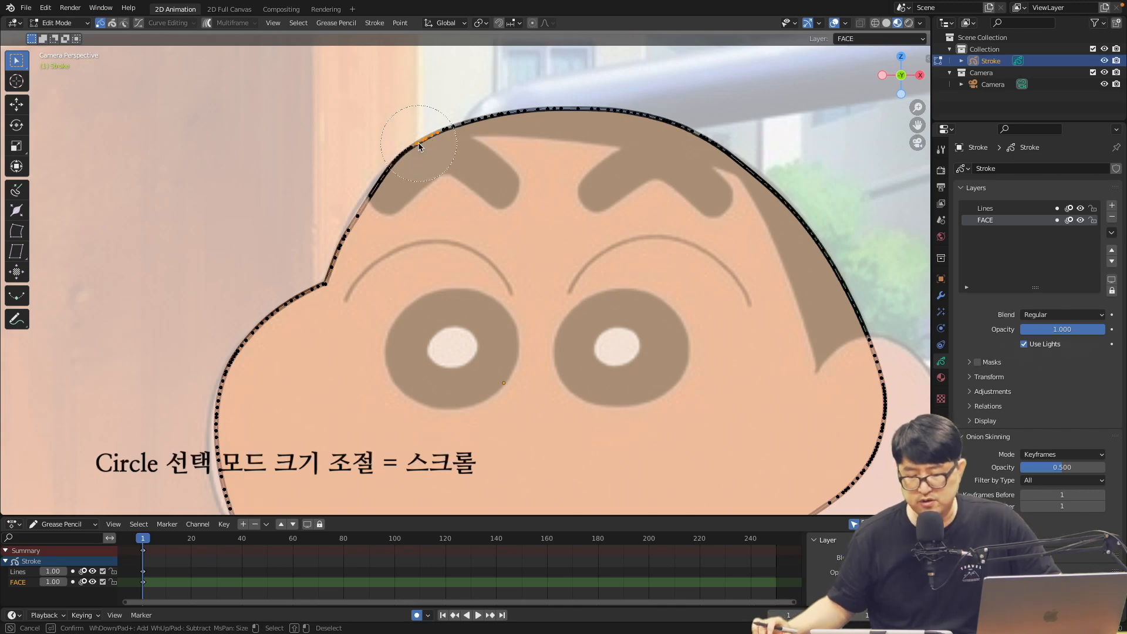
mouse_move(418, 143)
left_mouse_down()
mouse_move(734, 176)
mouse_move(253, 411)
left_mouse_up()
key("Escape")
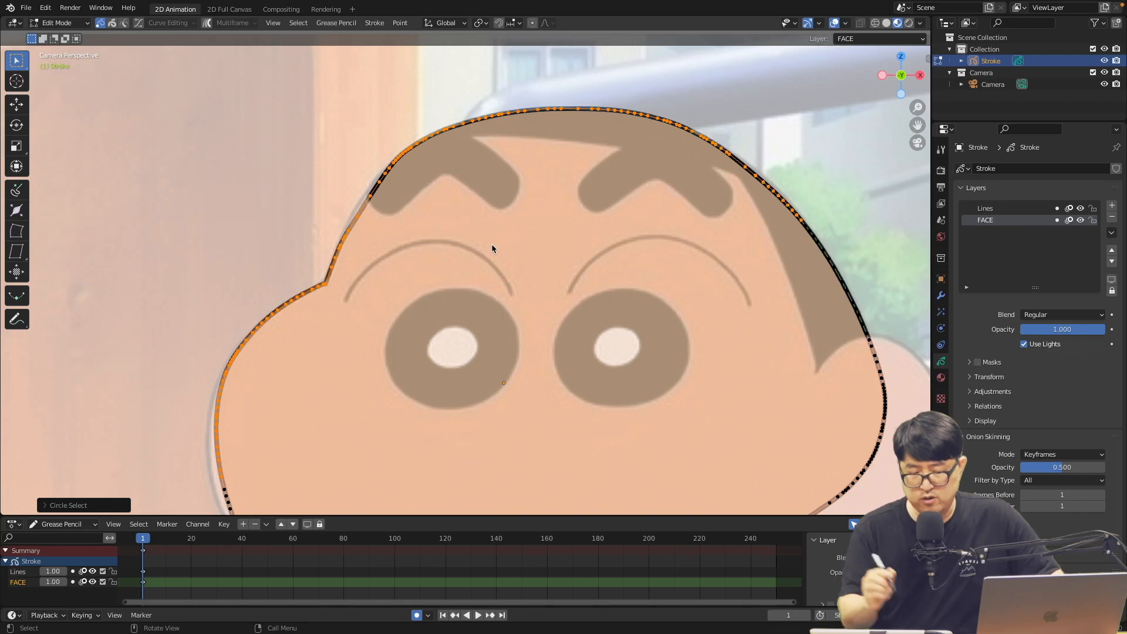
Try box-selecting the upper-left part of the face outline and clear the selection
left_click(183, 137)
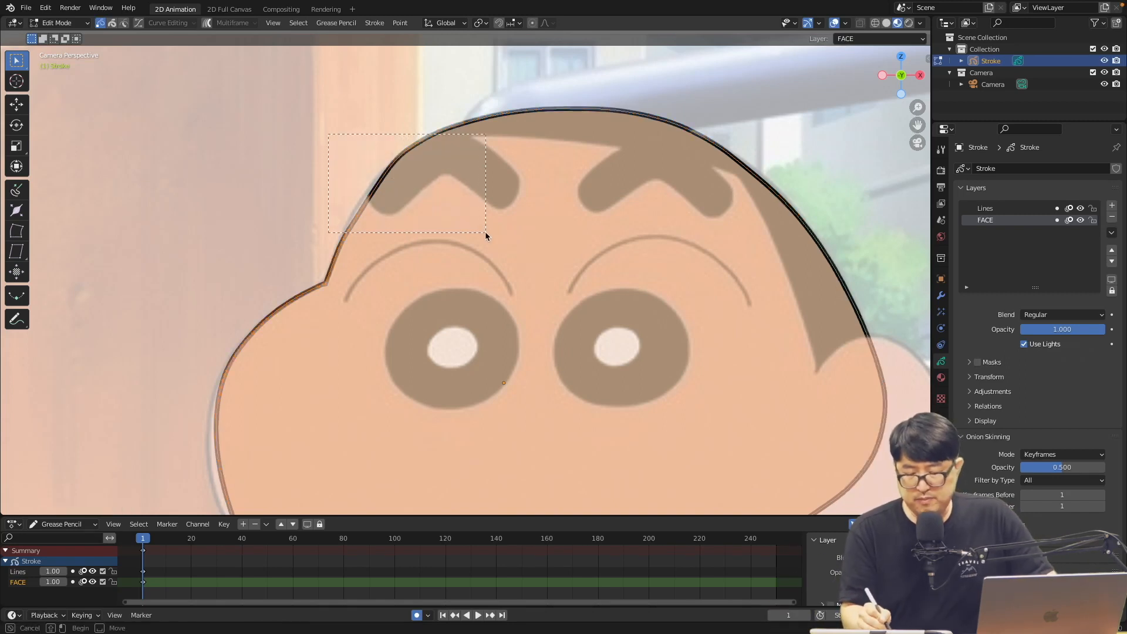
key("a")
left_click(279, 197)
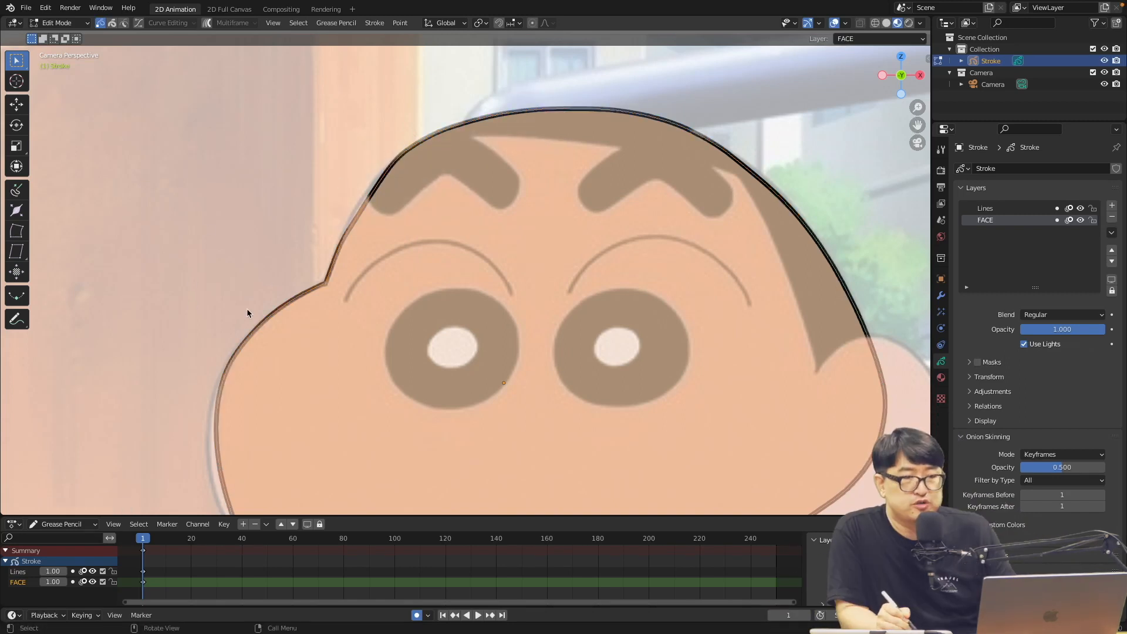
Lasso-select the forehead points at the outline's upper left, box-select a shorter stretch of them, and clear the selection
scroll(352, 148, "down", 1)
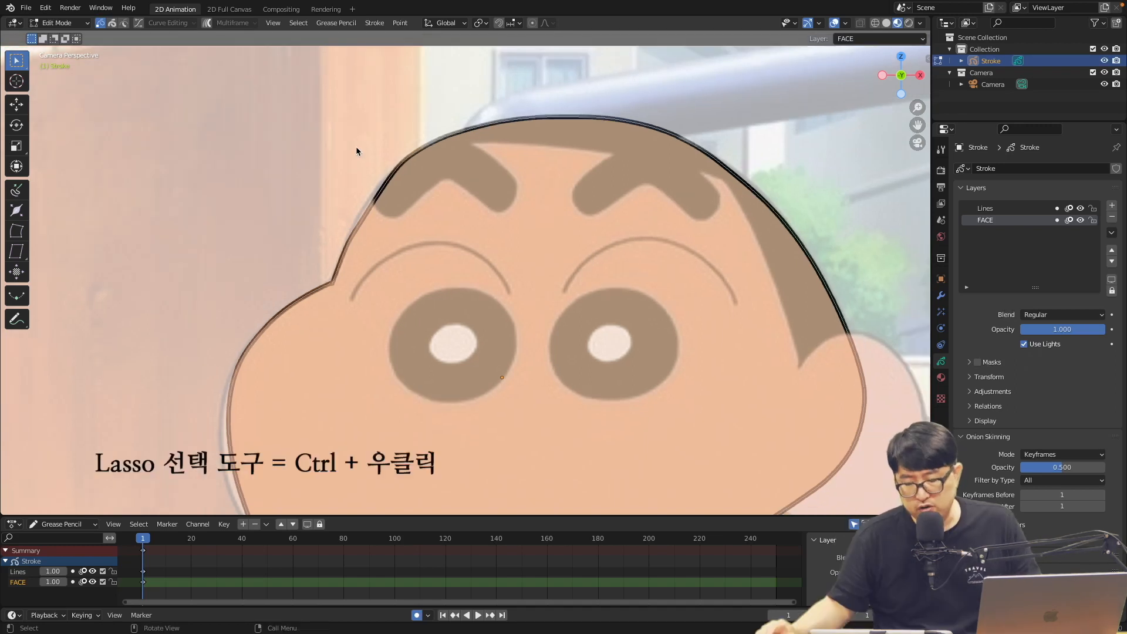
mouse_move(343, 158)
right_mouse_down("ctrl")
mouse_move(314, 228)
mouse_move(368, 259)
mouse_move(406, 196)
mouse_move(521, 174)
mouse_move(594, 120)
mouse_move(485, 113)
mouse_move(406, 127)
right_mouse_up("ctrl")
right_click_drag(353, 155, 351, 147, "ctrl")
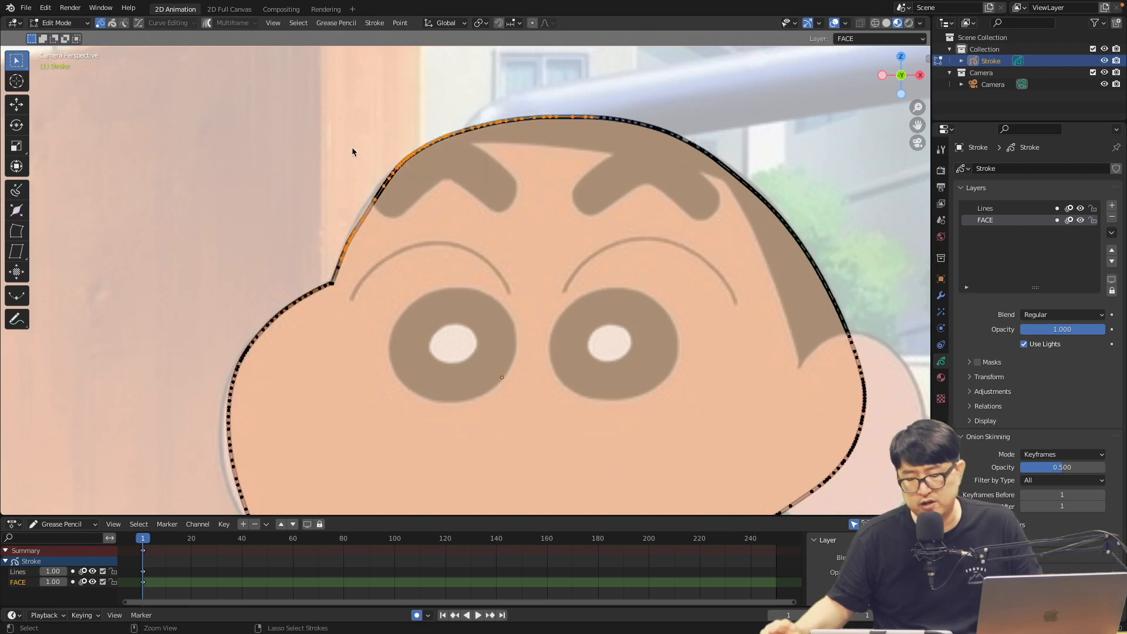
left_click_drag(404, 118, 531, 198)
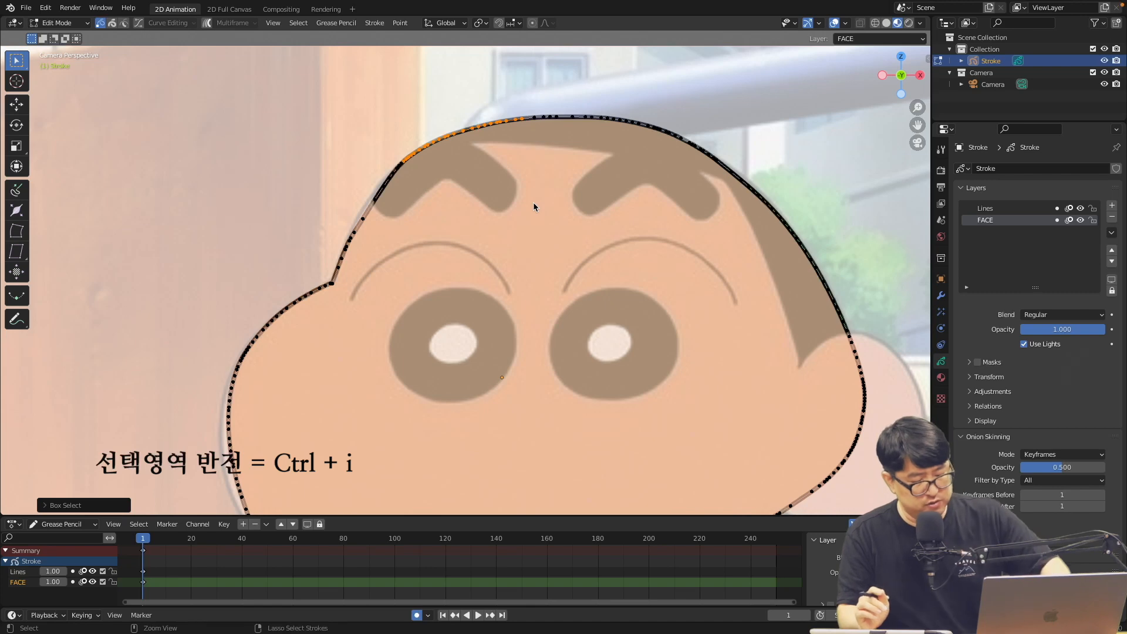
left_click(533, 202)
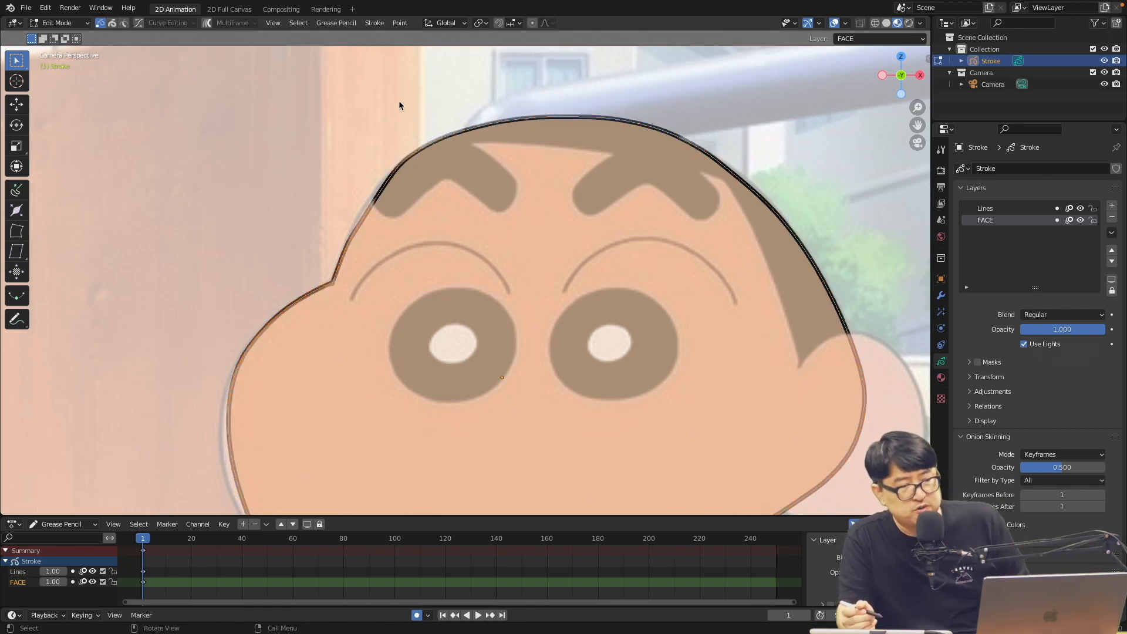
Pick a single point on top of the head and extend the selection to all linked points of the outline
left_click(459, 131)
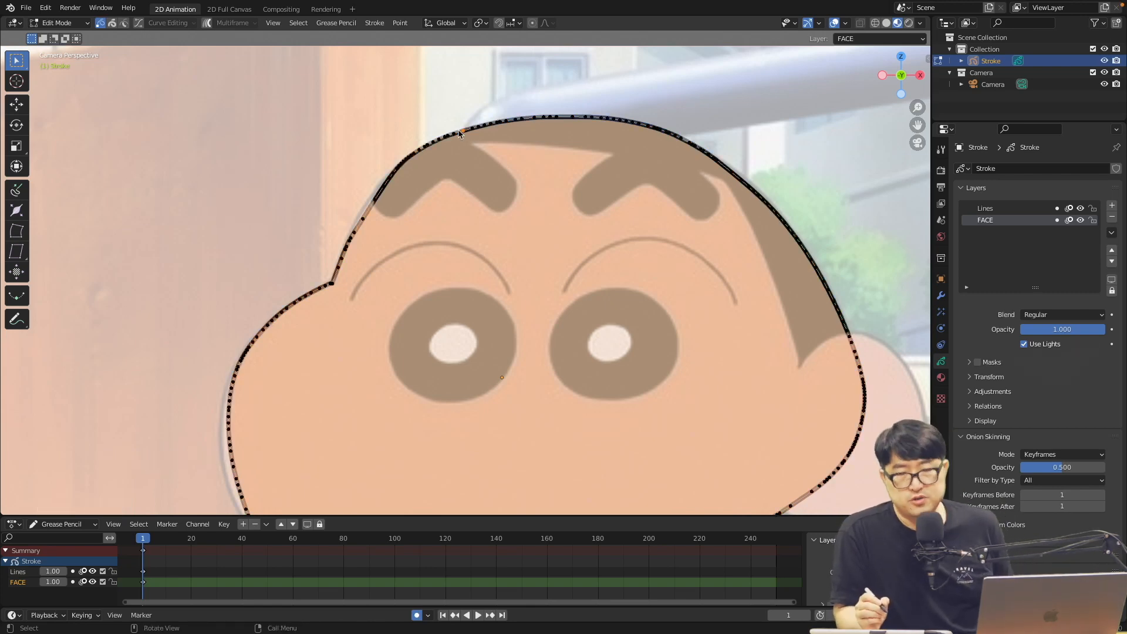
left_click(558, 122)
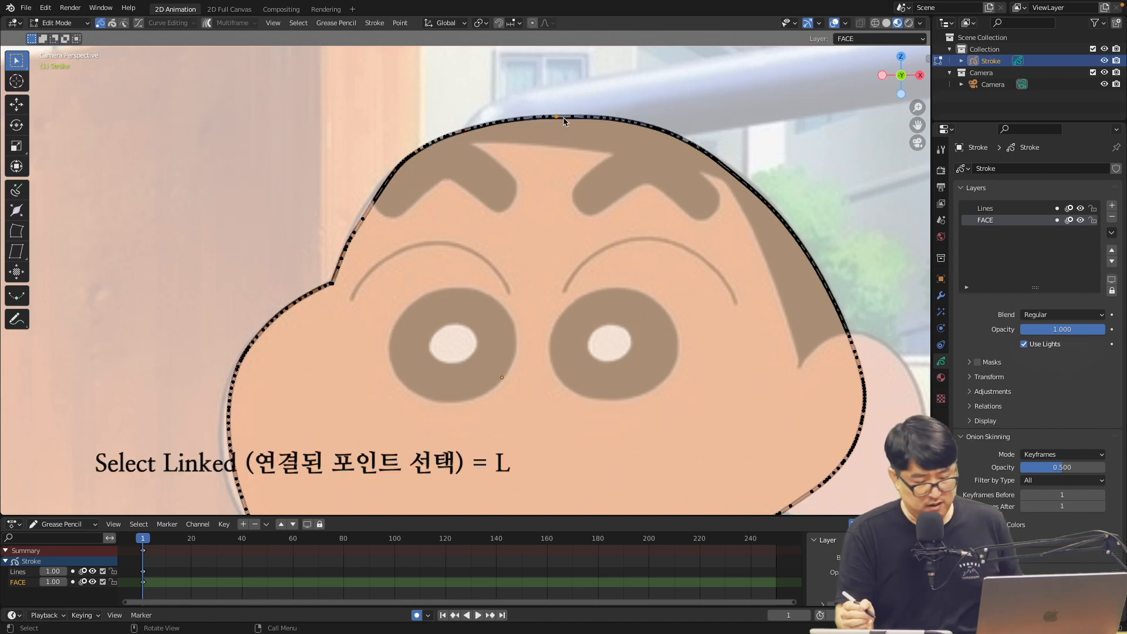
key("l")
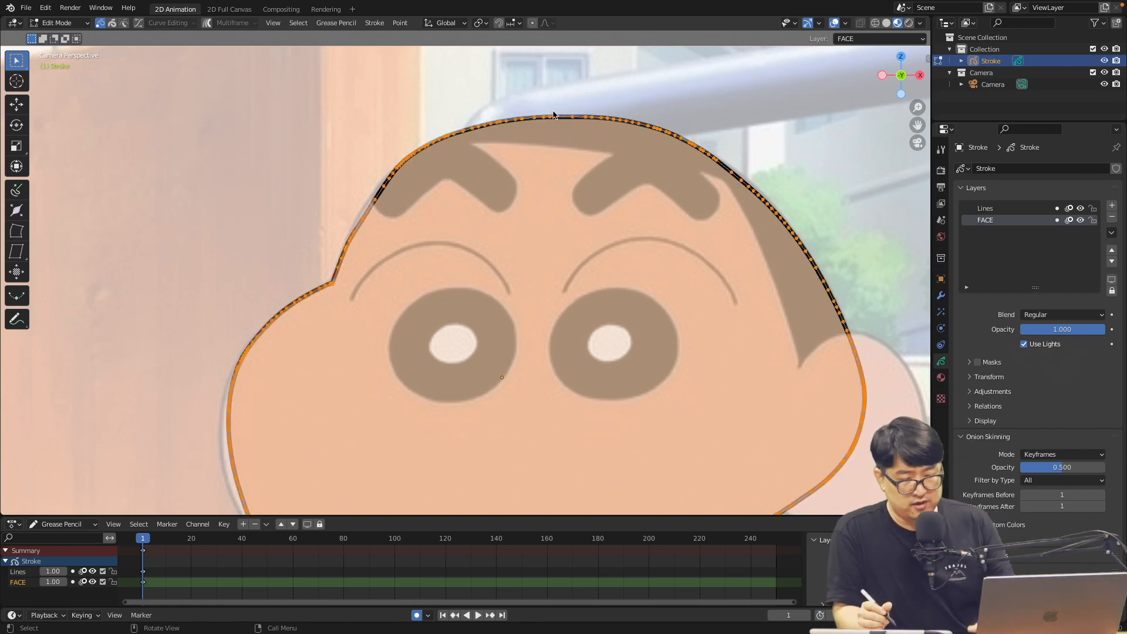
Select one point on the upper-left of the head and repeatedly grow the selection along the face outline
left_click(473, 127)
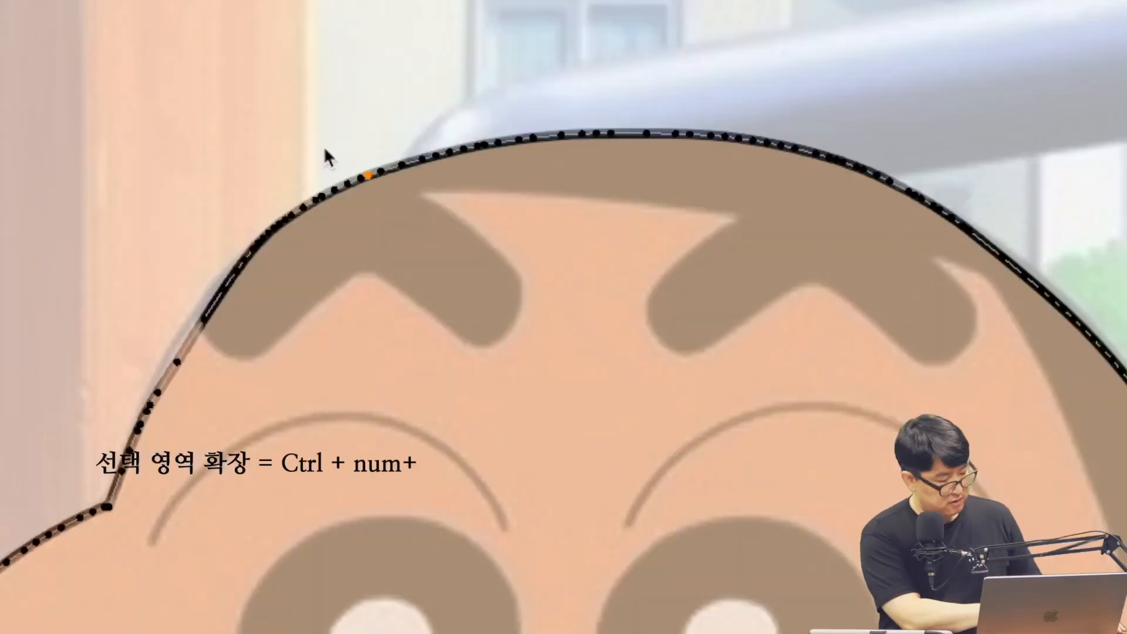
key("ctrl+KP_Add")
key("ctrl+KP_Add")
key("ctrl+KP_Add")
key("ctrl+KP_Add")
key("ctrl+KP_Add")
key("ctrl+KP_Add")
key("ctrl+KP_Add")
key("ctrl+KP_Add")
key("ctrl+KP_Add")
key("ctrl+KP_Add")
key("ctrl+KP_Add")
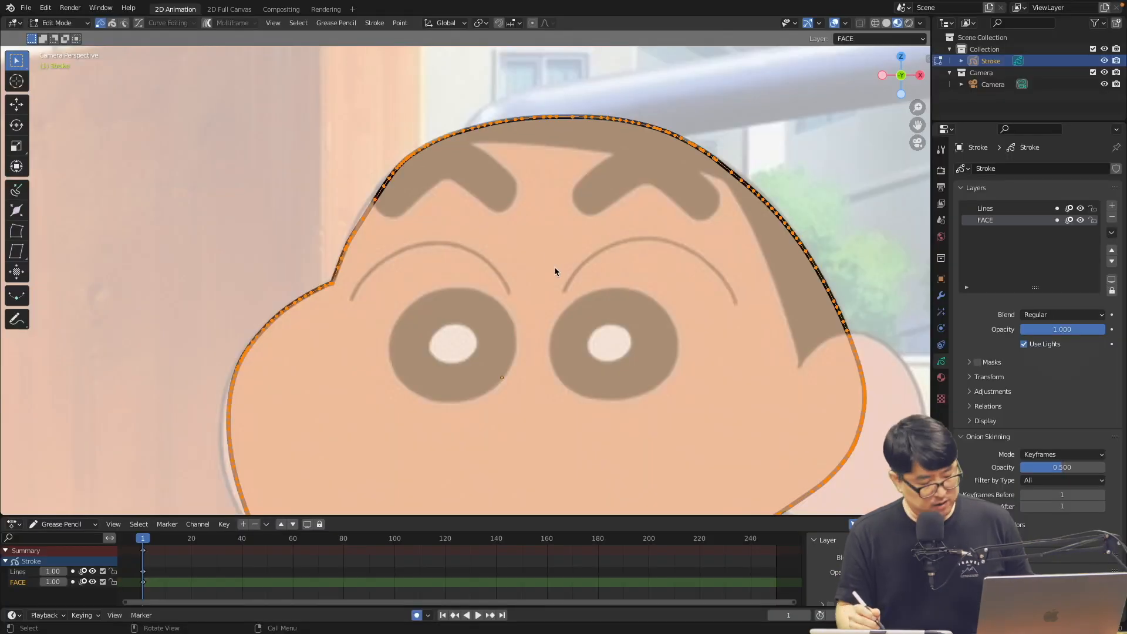
Simplify the selected face outline with the Fixed method, trying 2 and more steps before lowering the step count again
middle_click_drag(554, 267, 538, 208, "ctrl")
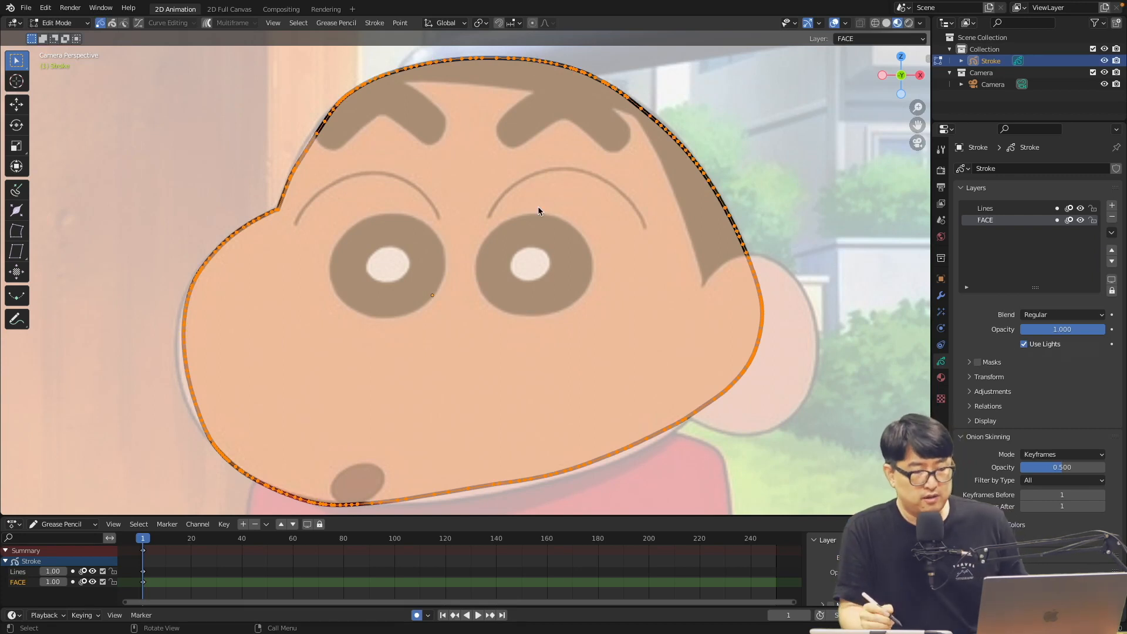
left_click(377, 23)
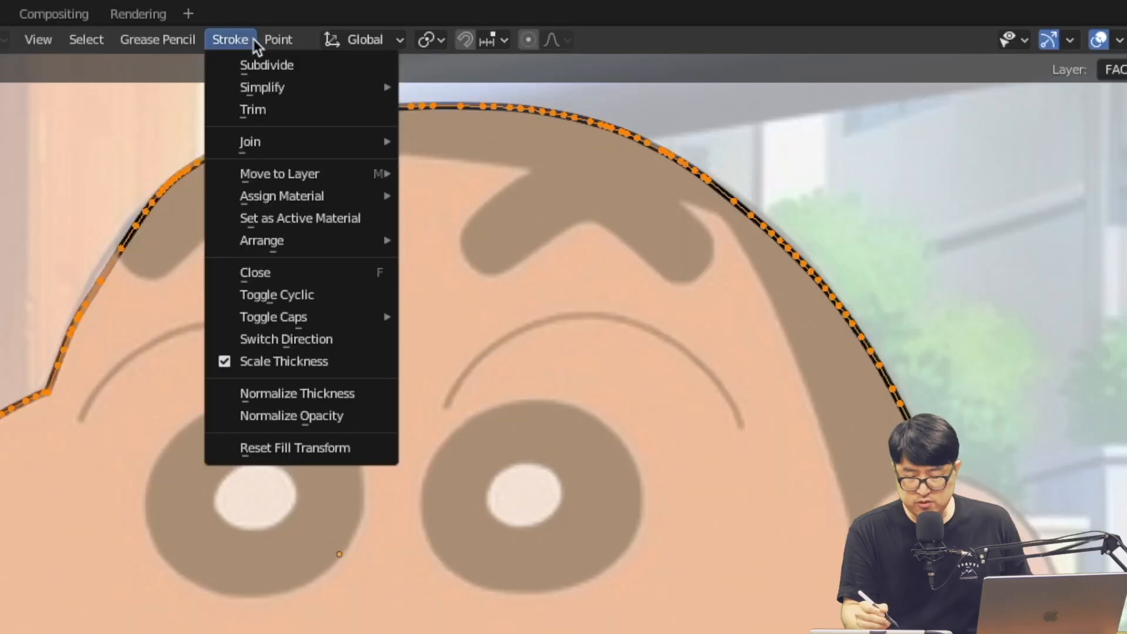
mouse_move(388, 87)
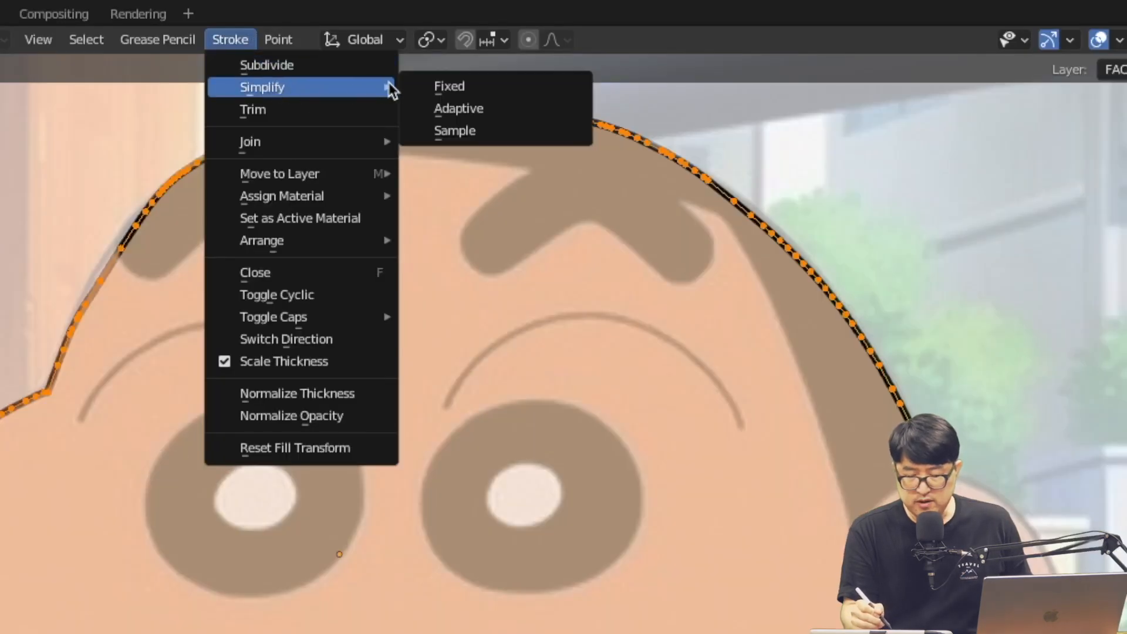
left_click(472, 86)
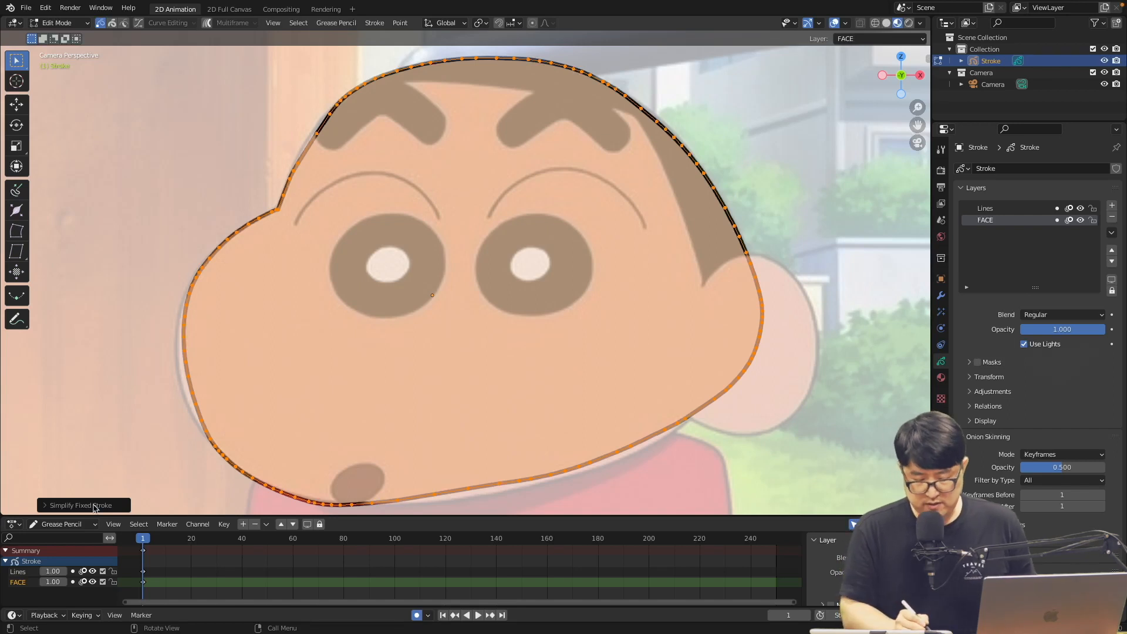
left_click(82, 505)
left_click(302, 515)
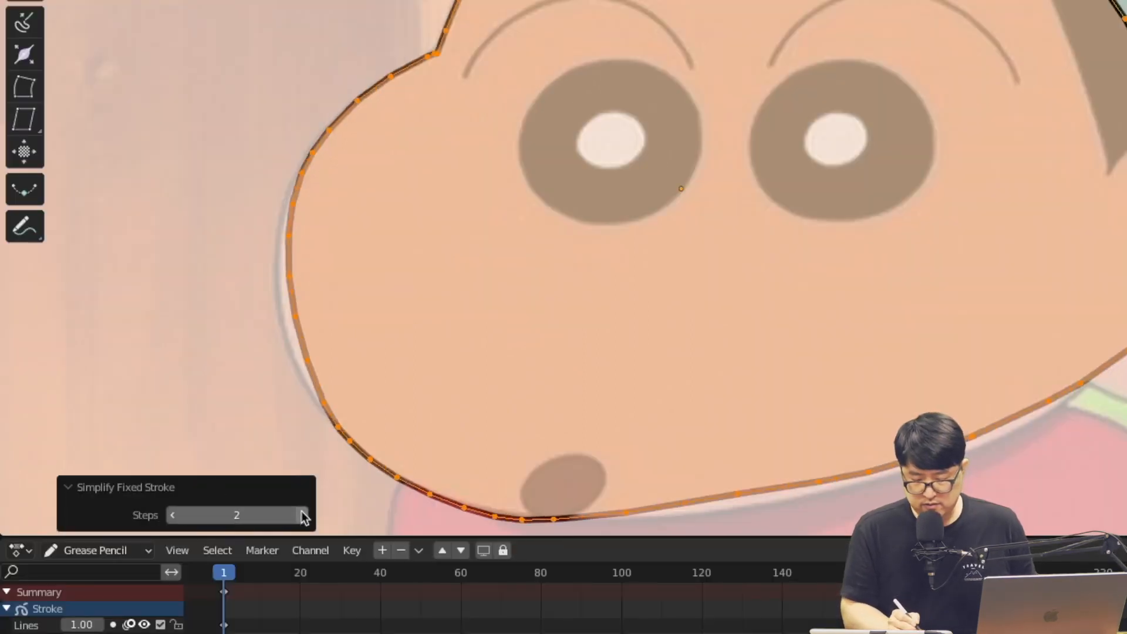
left_click(302, 515)
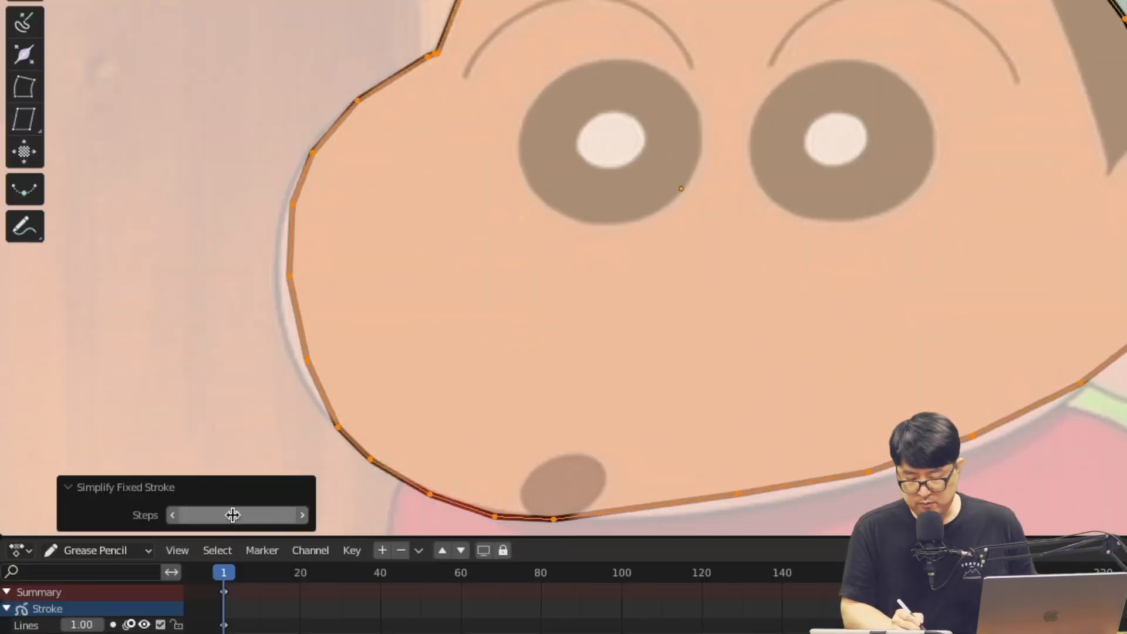
left_click(174, 516)
left_click(173, 516)
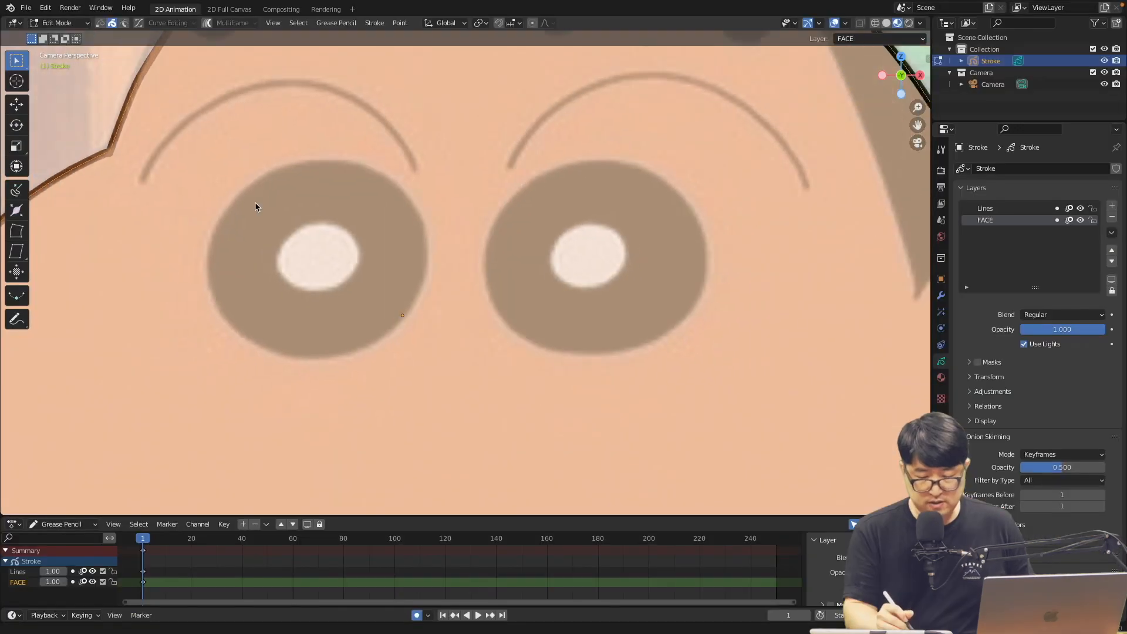
scroll(260, 245, "down", 2)
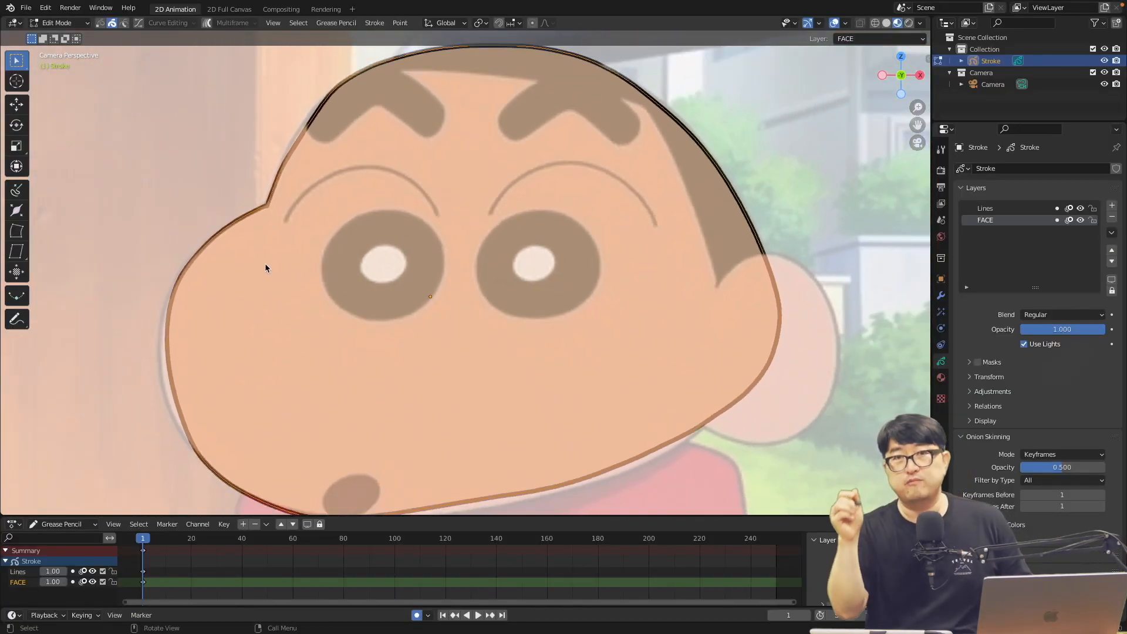
Select the two open end points at the notch beside the eye and connect them to close the face outline
middle_click_drag(265, 263, 688, 341, "ctrl")
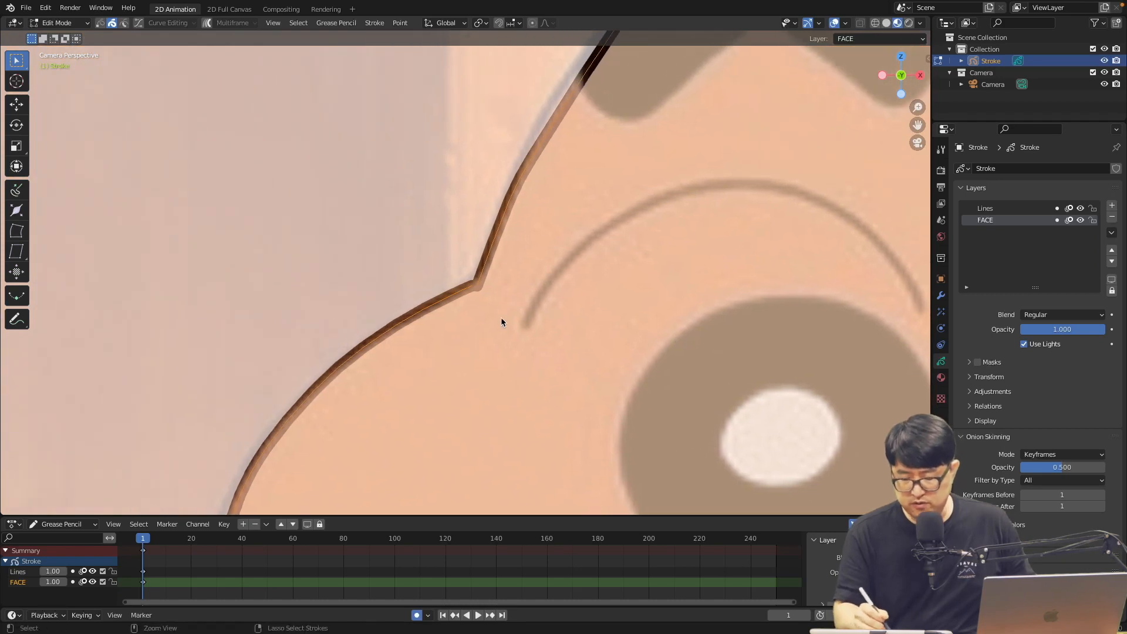
mouse_move(501, 321)
middle_mouse_down("ctrl")
mouse_move(470, 133)
mouse_move(552, 304)
middle_mouse_up("ctrl")
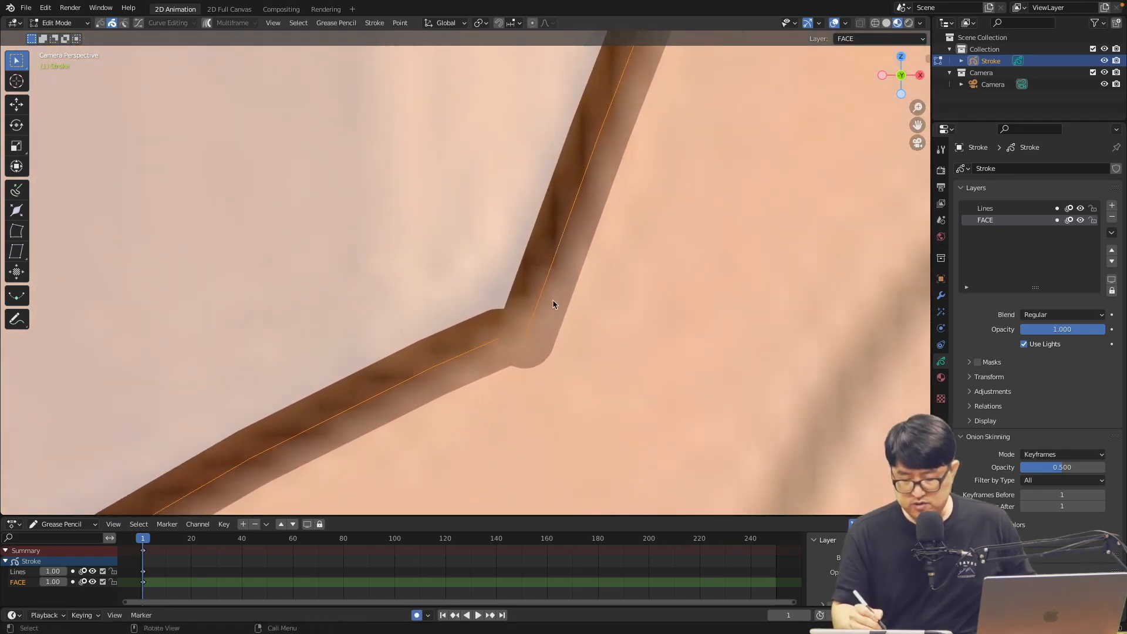
left_click(524, 339)
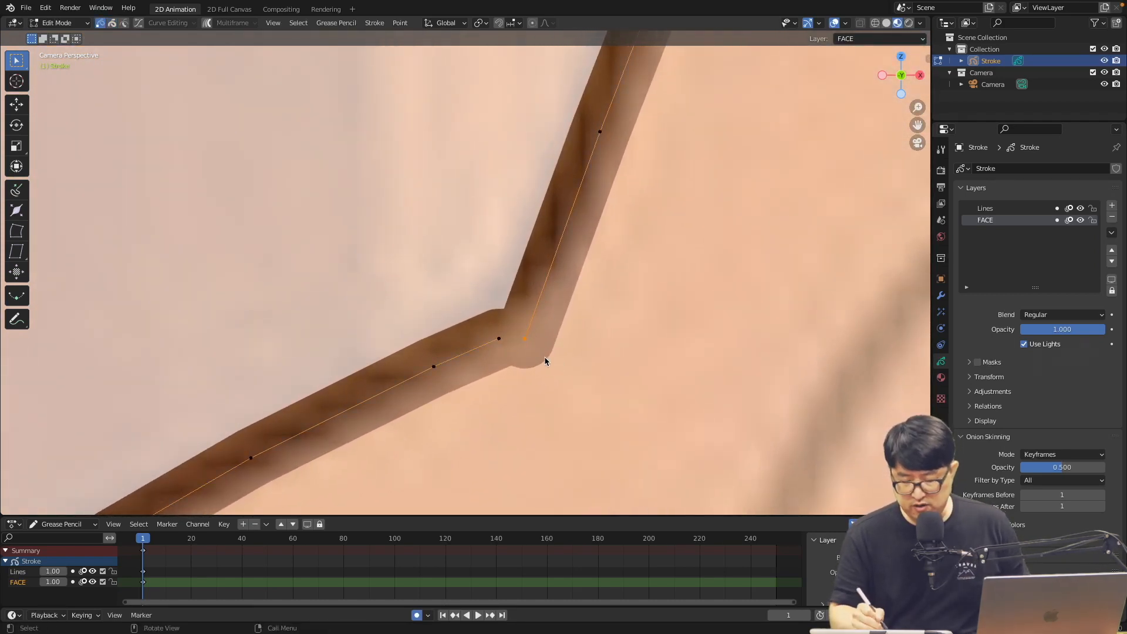
left_click_drag(477, 311, 558, 370)
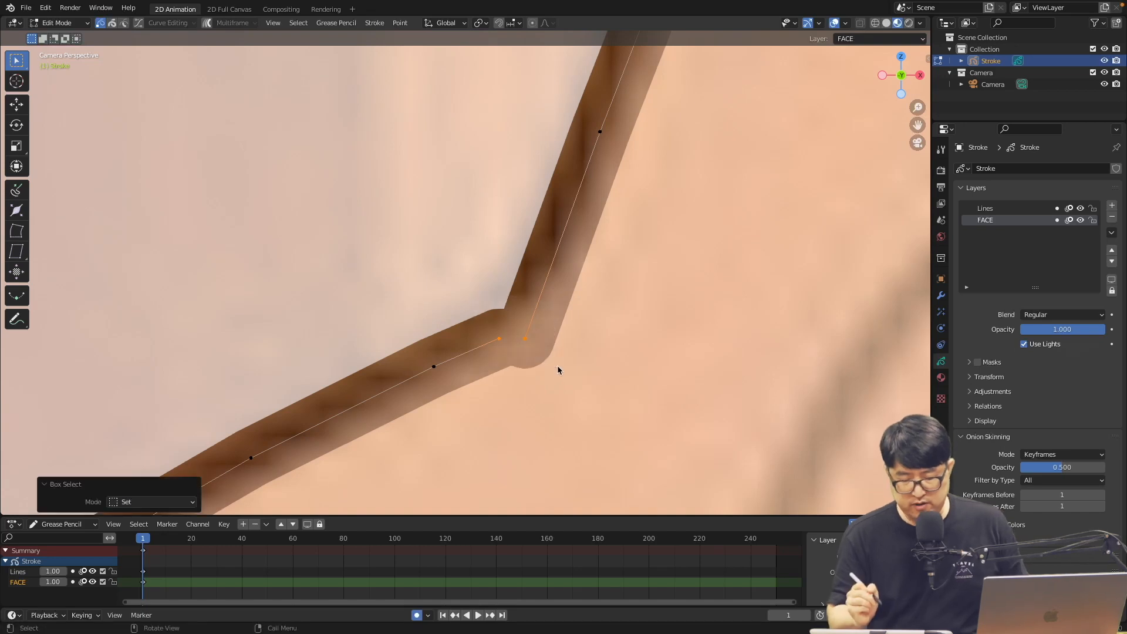
key("f")
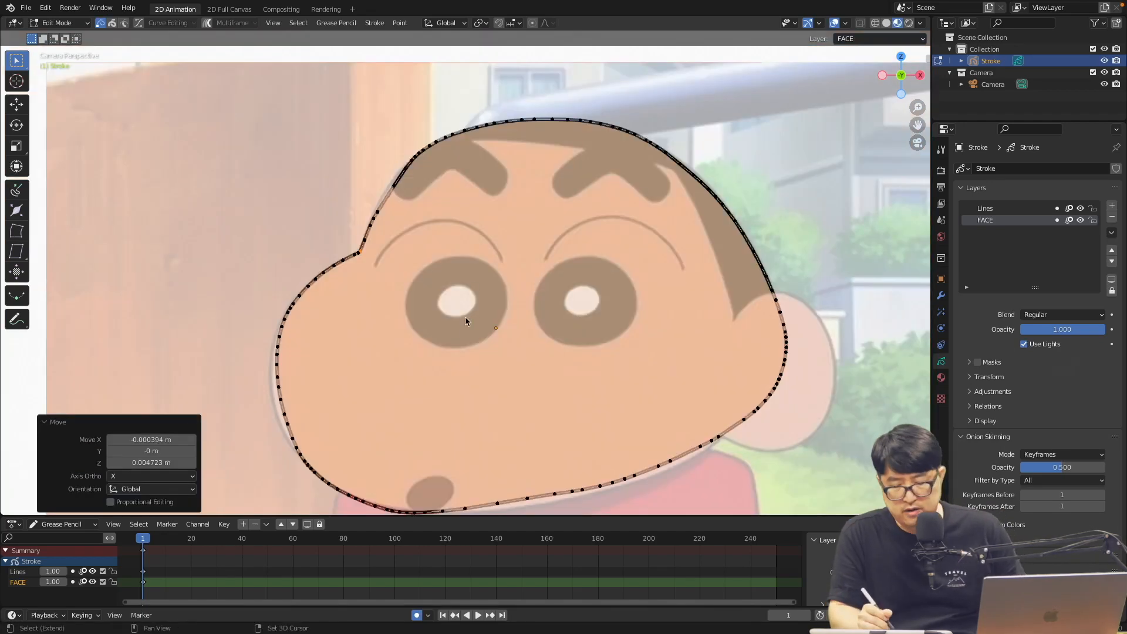
Turn on proportional editing and move a point on the outer cheek toward the reference outline
middle_click_drag(465, 317, 535, 253, "shift")
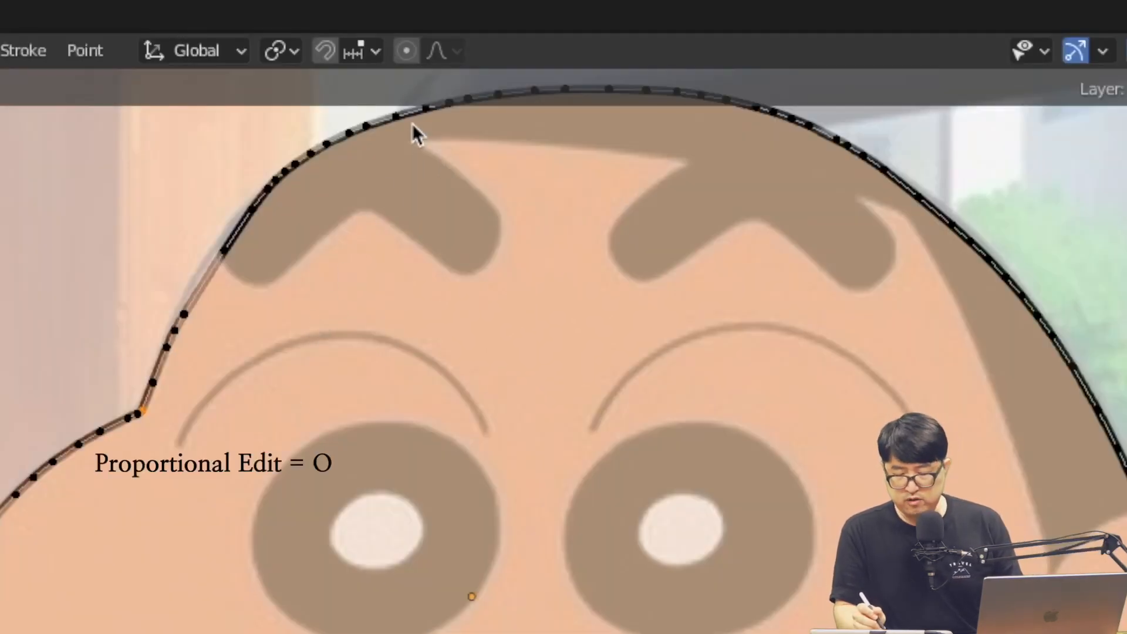
key("o")
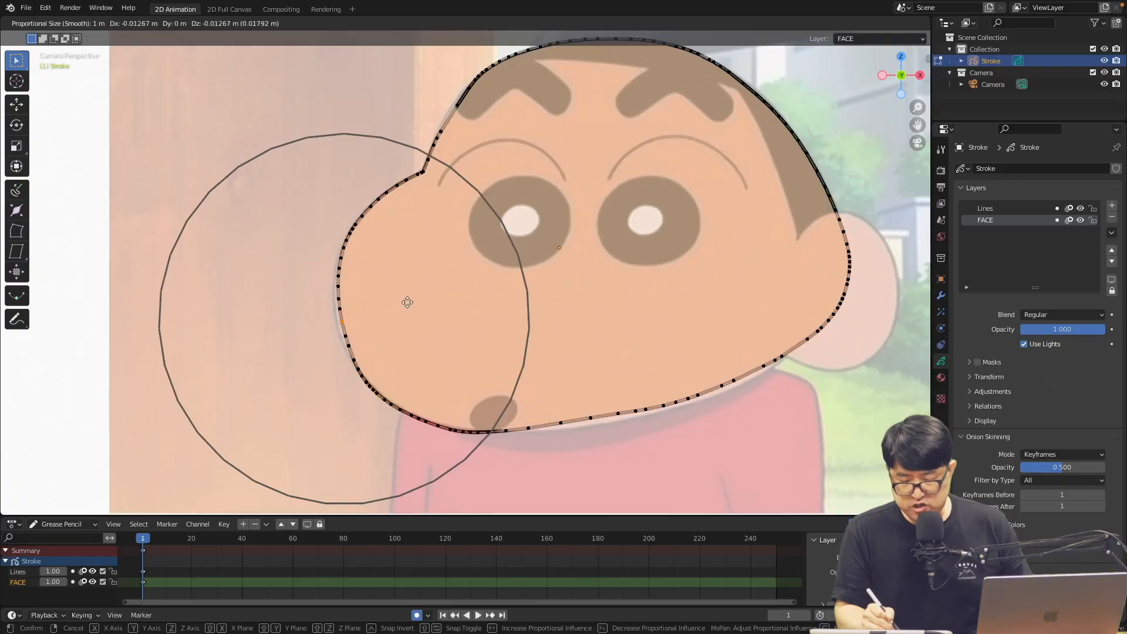
key("g")
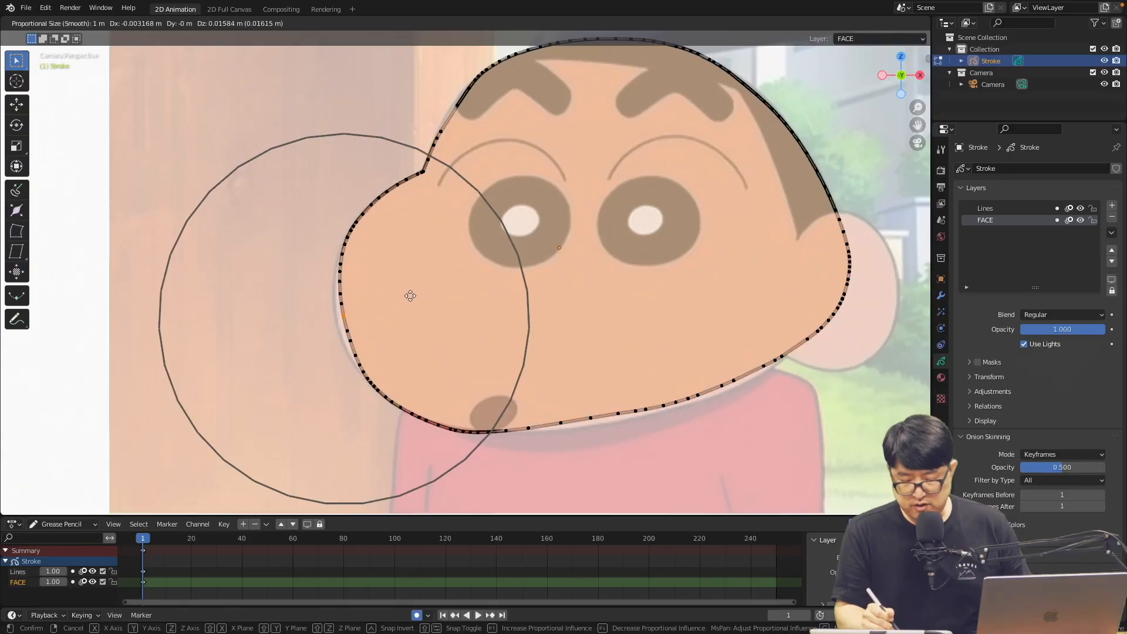
left_click(406, 301)
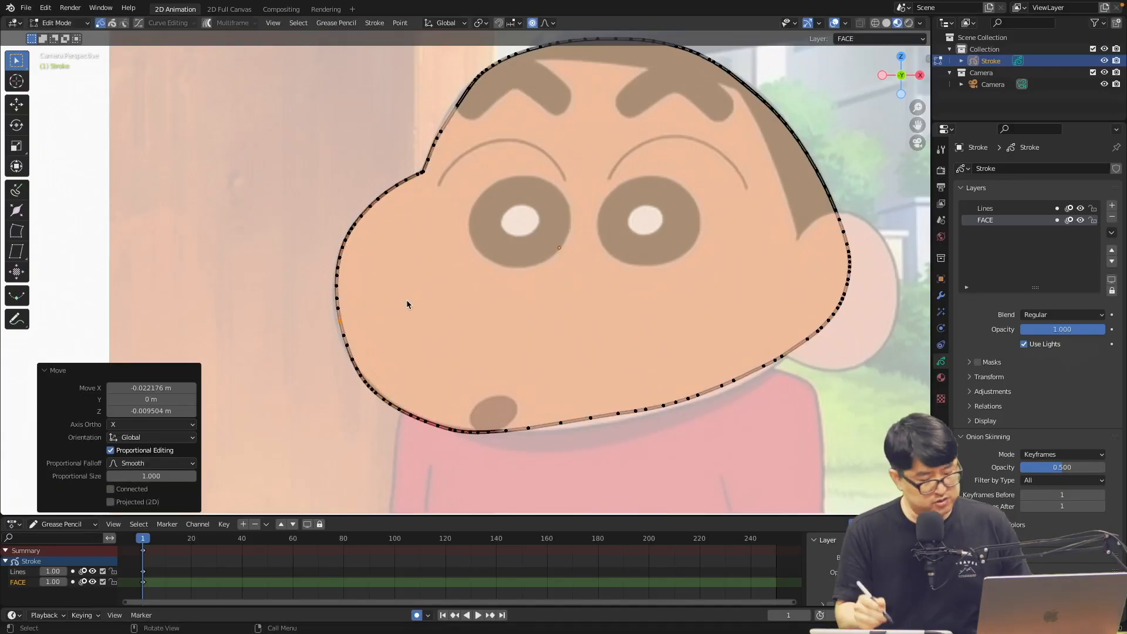
Shrink the proportional size to about 0.57 m and move the outer cheek and lower cheek points onto the reference edge
key("g")
scroll(355, 314, "up", 5)
scroll(355, 316, "up", 2)
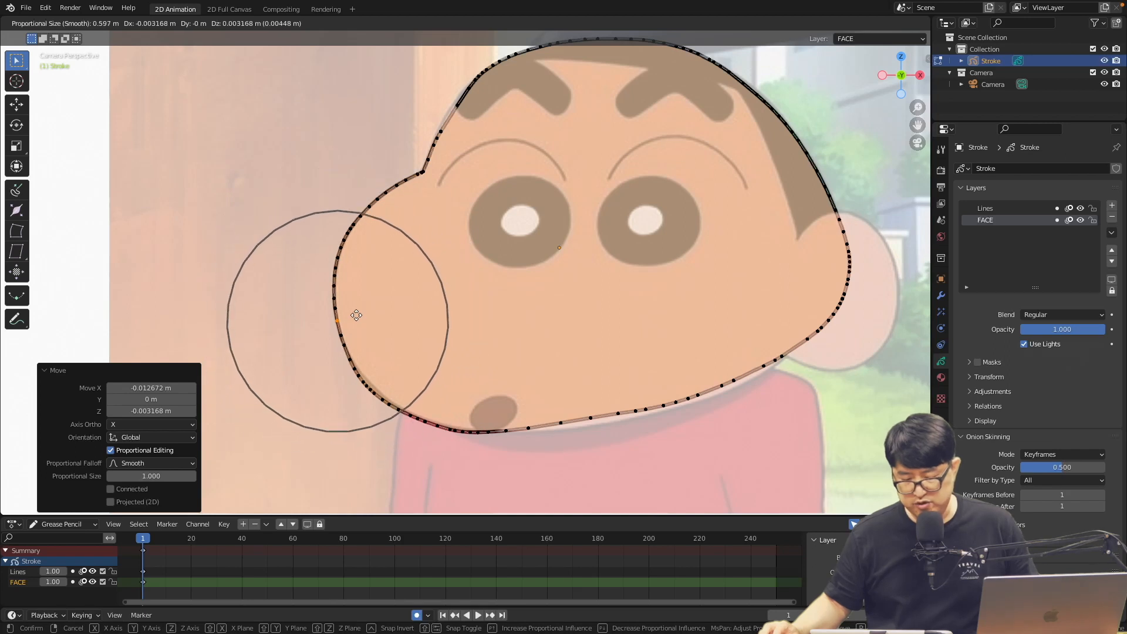
left_click(355, 313)
left_click(385, 401)
key("g")
left_click(392, 402)
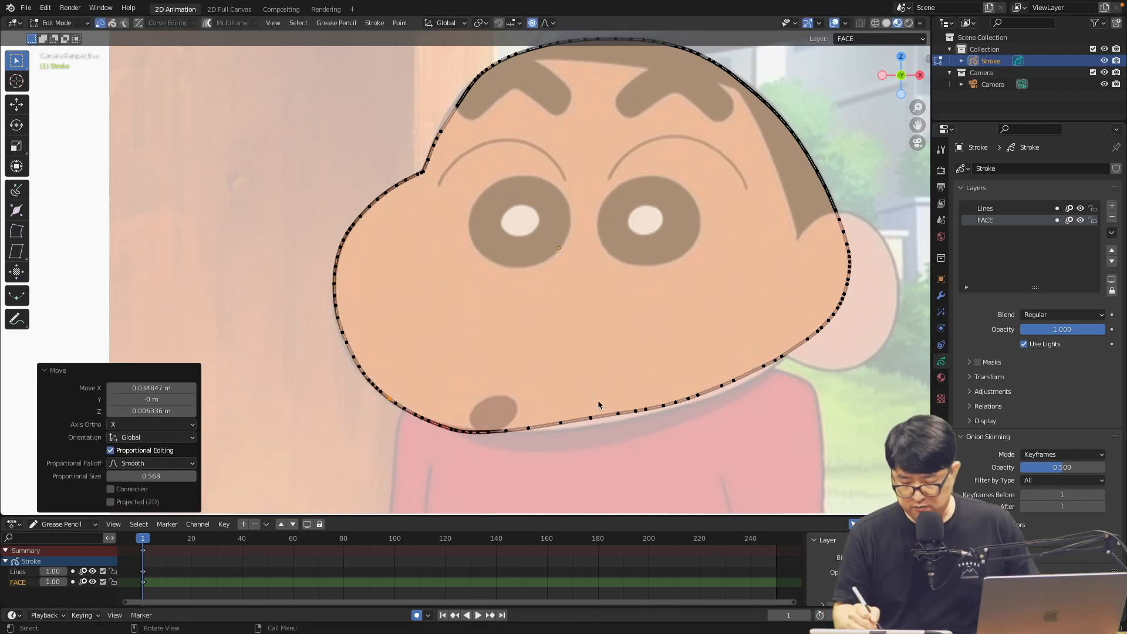
Move the points under the chin and along the jaw below the ear outward onto the reference edge
left_click(615, 413)
key("g")
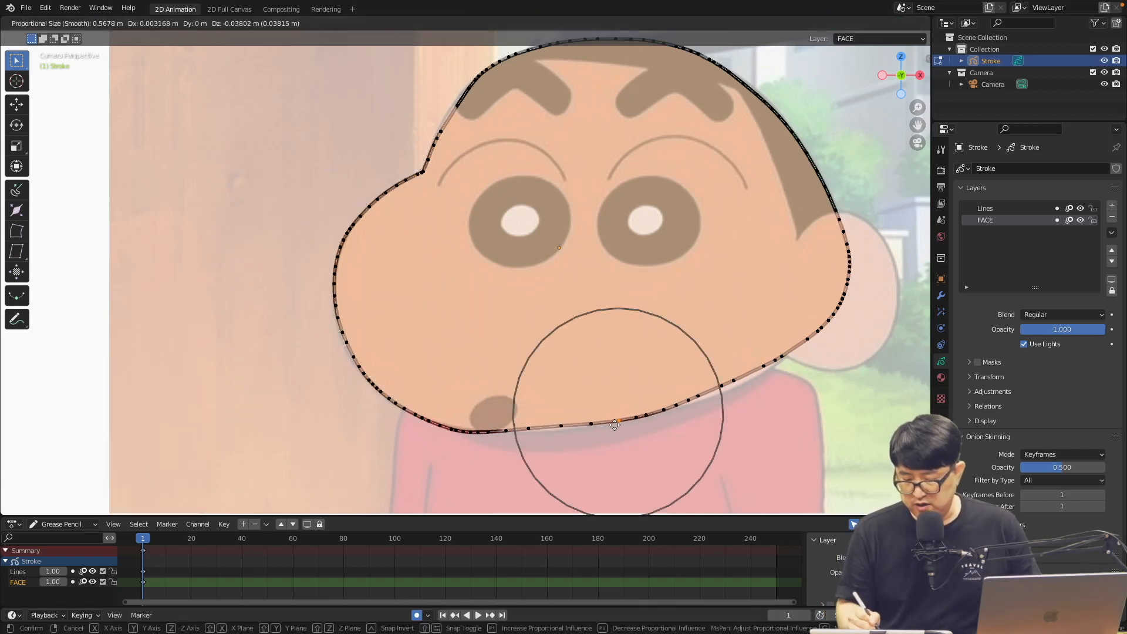
left_click(612, 425)
left_click(551, 427)
left_click(734, 380)
key("g")
left_click(748, 385)
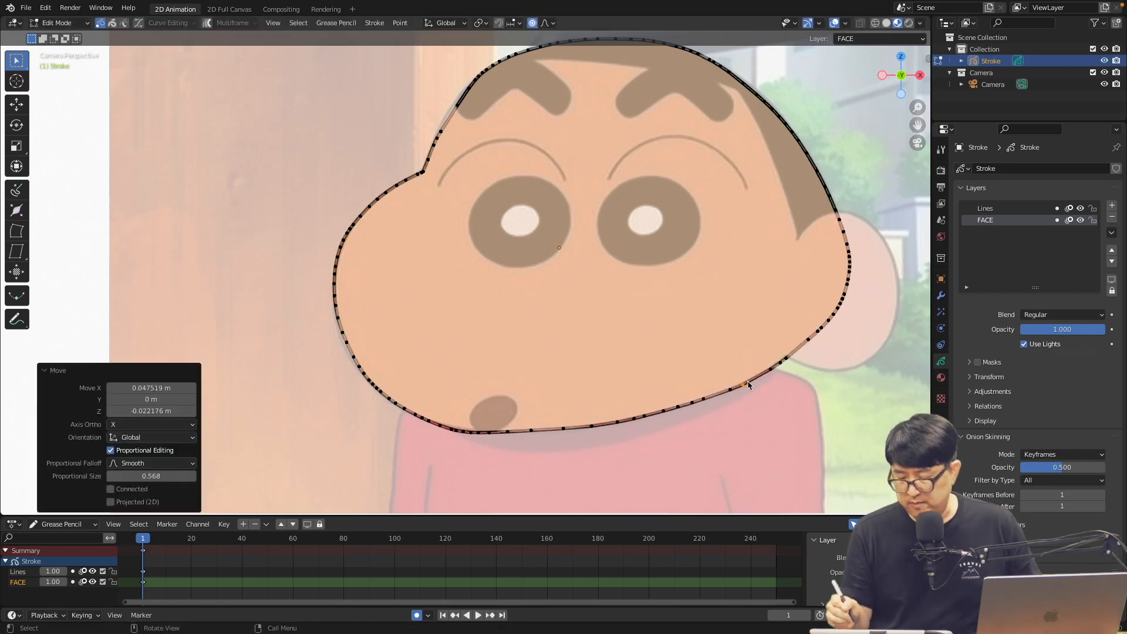
Adjust the outline point between the notch and the forehead to follow the reference with proportional editing
middle_click_drag(609, 153, 621, 203, "shift")
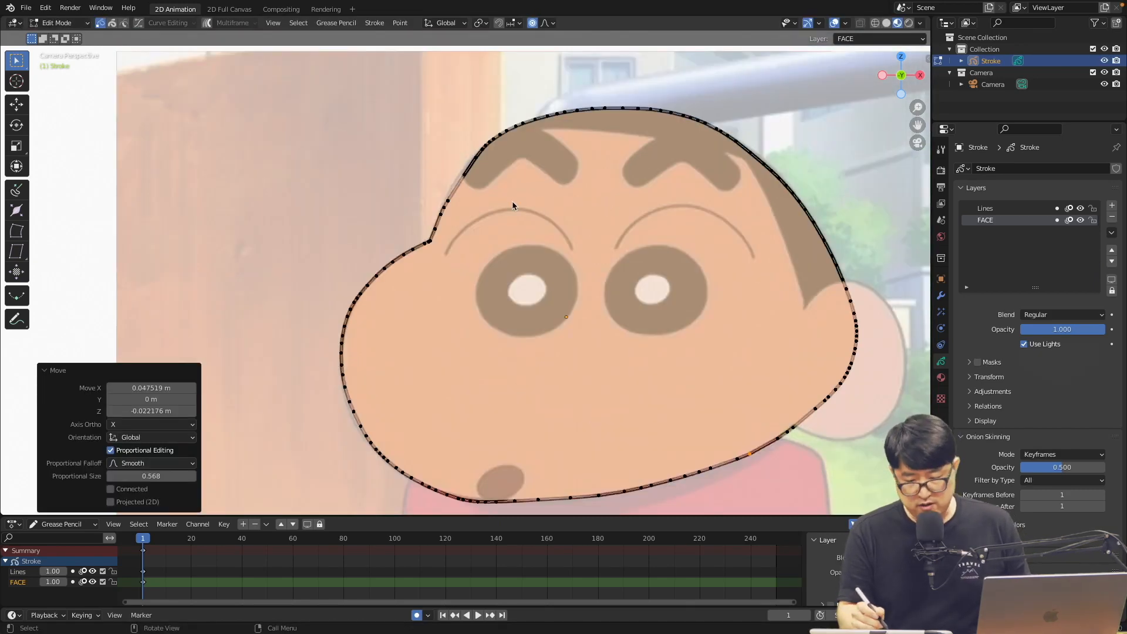
left_click(450, 202)
key("g")
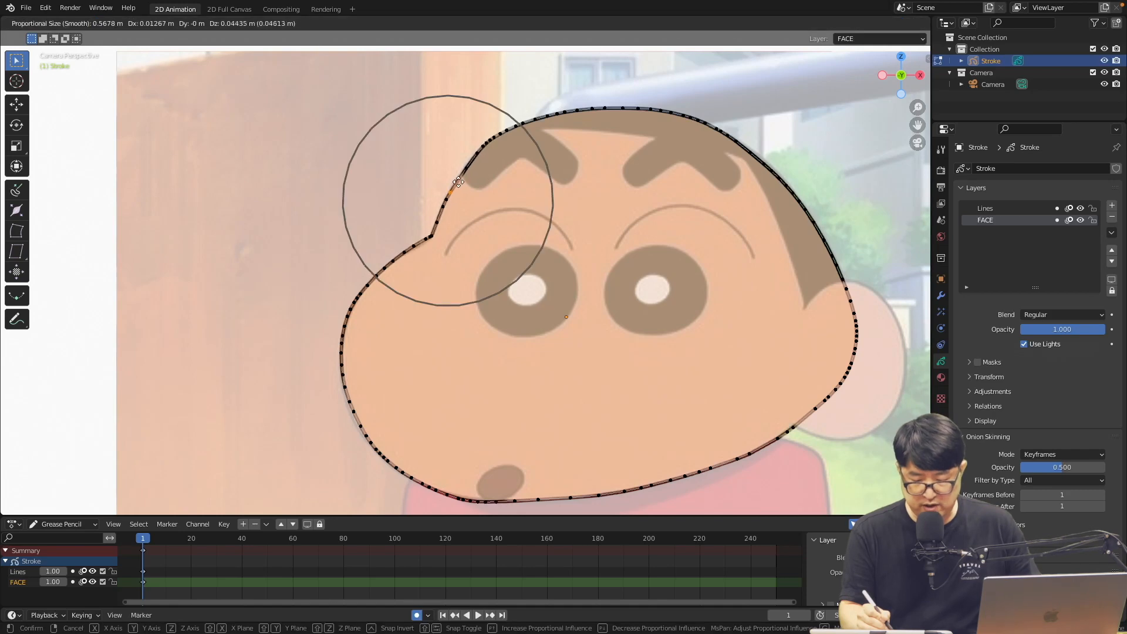
left_click(431, 242)
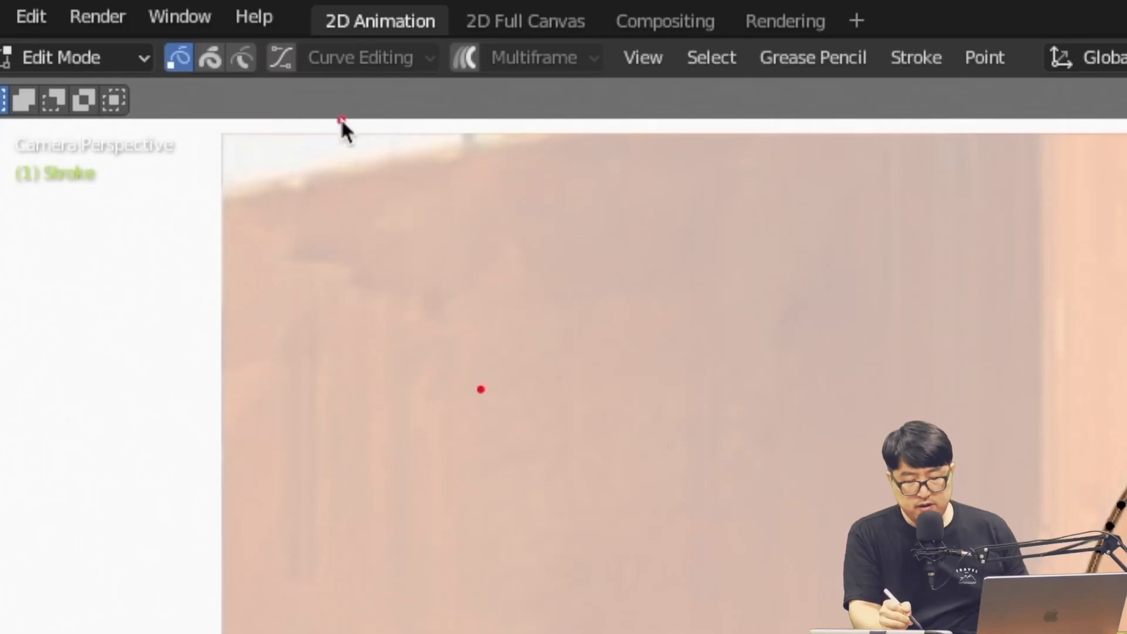
Turn on curve editing for the face outline and pick individual curve points around the forehead in point selection mode
left_click_drag(163, 52, 159, 49)
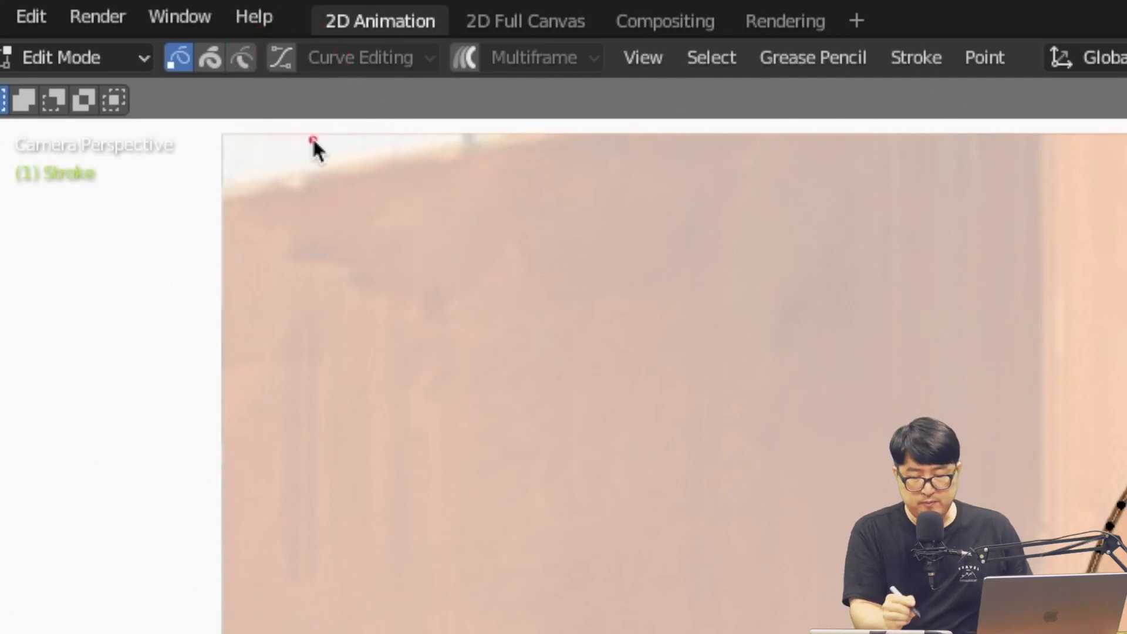
left_click(290, 52)
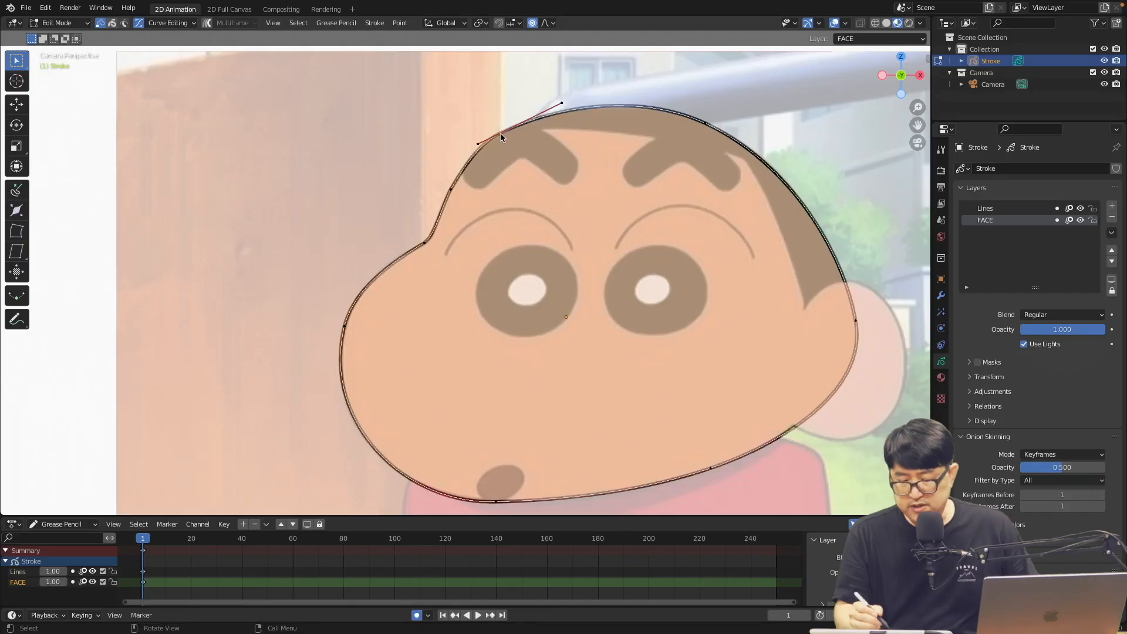
left_click(705, 124)
left_click(453, 192)
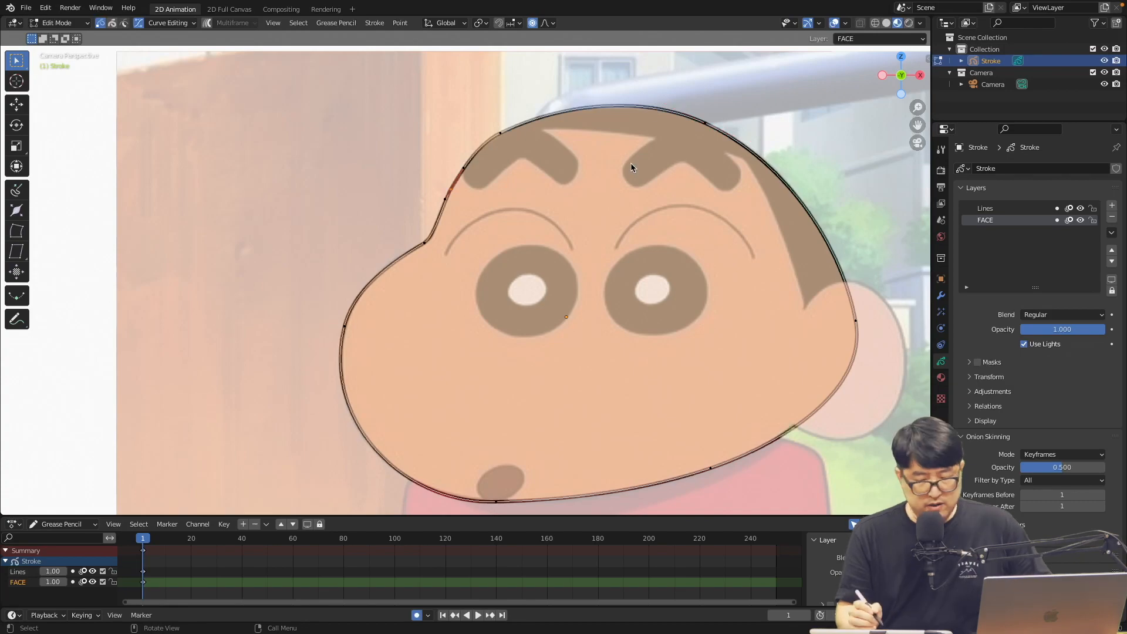
key("2")
left_click(506, 137)
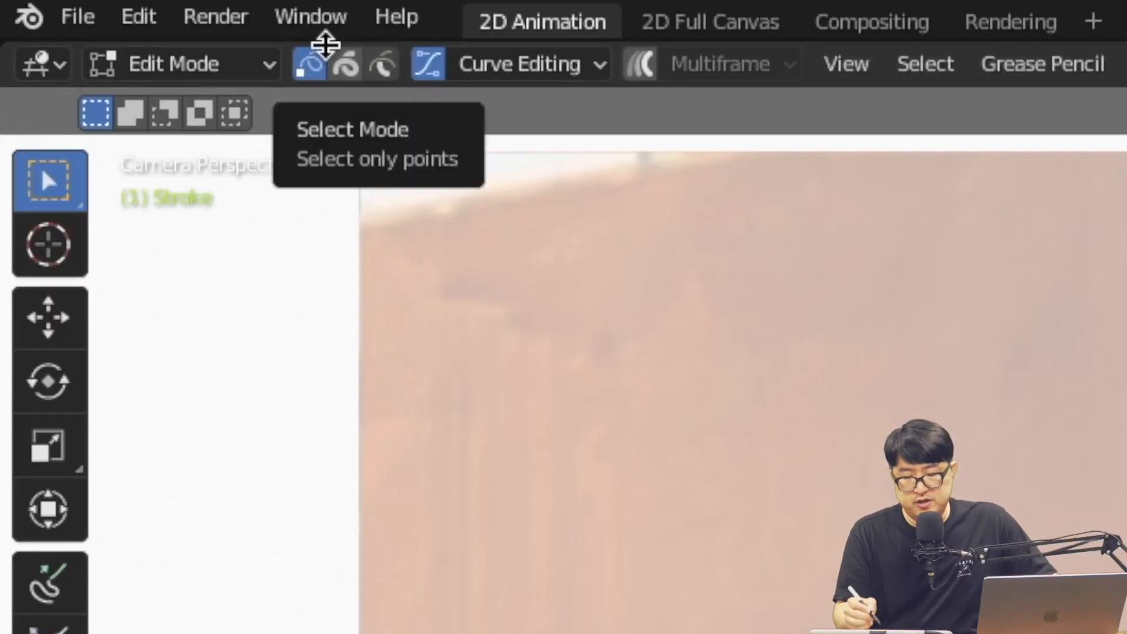
left_click(317, 58)
Move the curve point on the head's upper-right edge with proportional editing, then turn that off and nudge the point back onto the reference
left_click(707, 123)
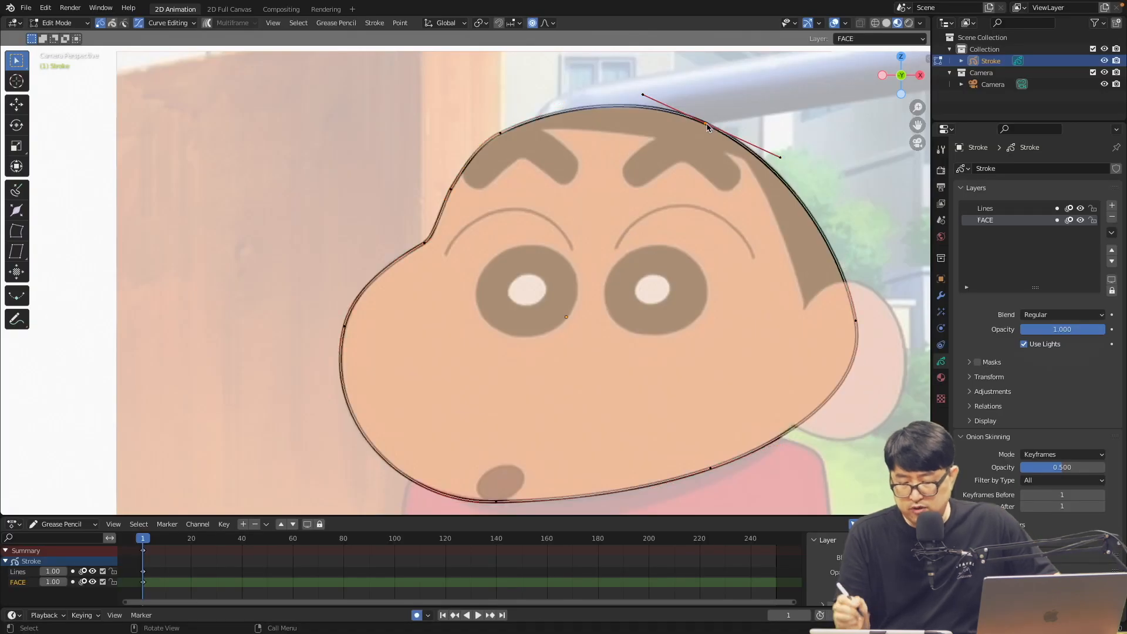
key("g")
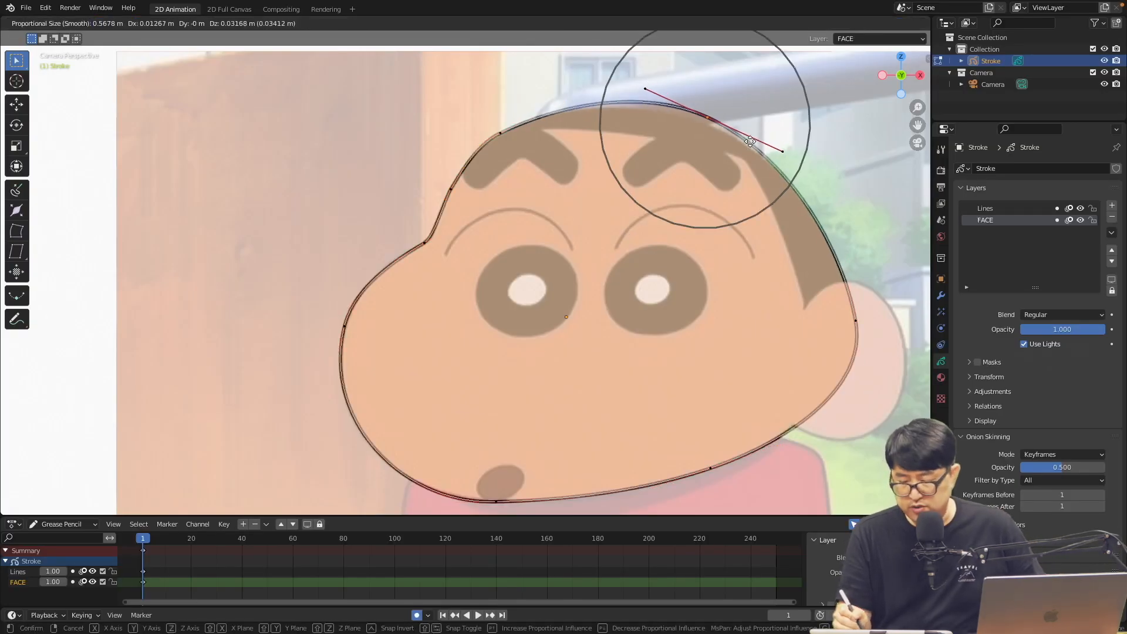
left_click(733, 147)
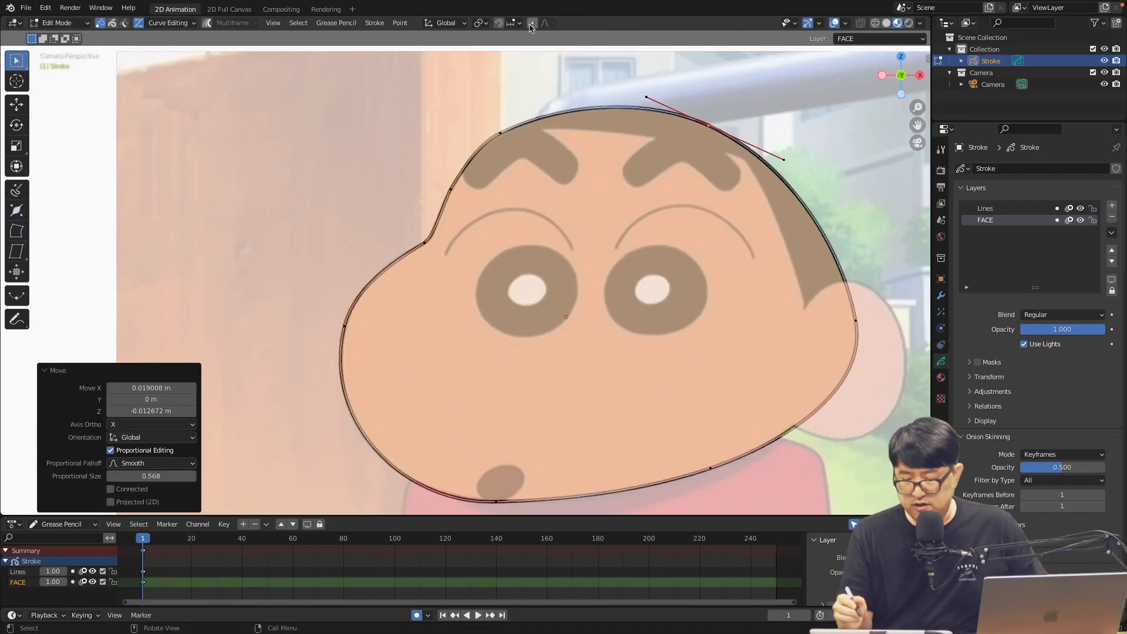
key("g")
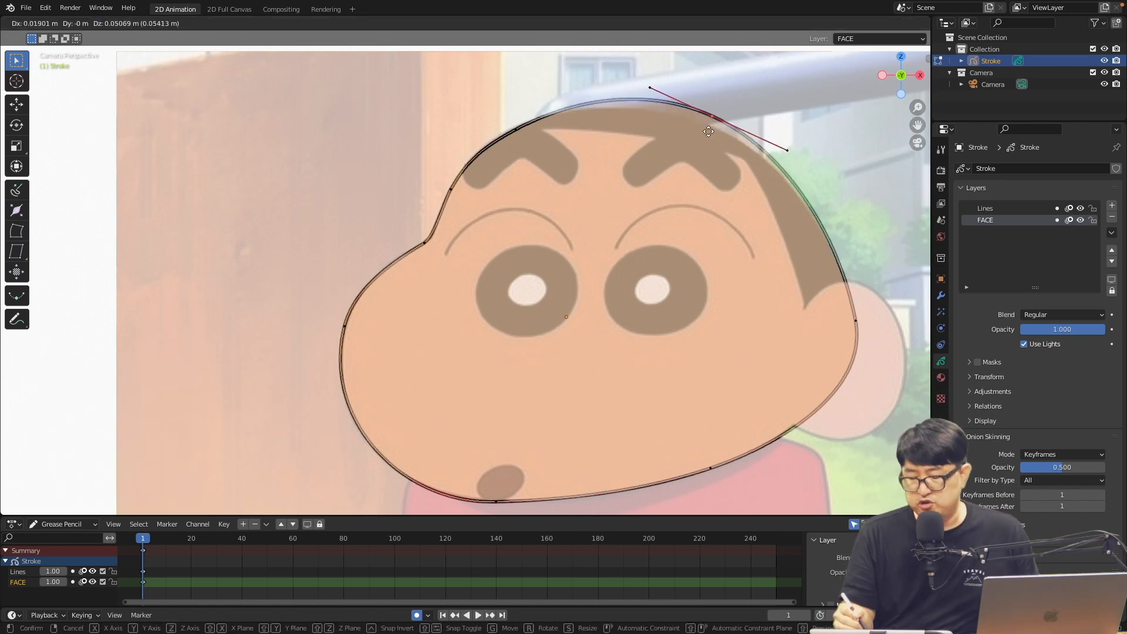
left_click(710, 131)
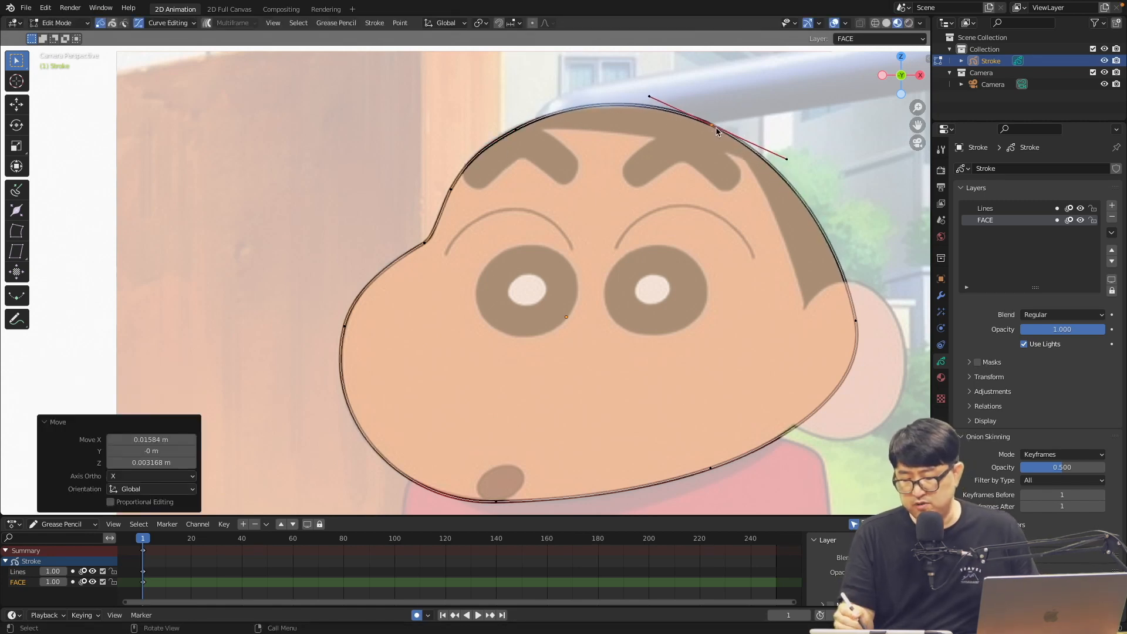
key("g")
left_click(715, 132)
Try rotating the handles of the upper-right head point and scaling the handles of the point beside the ear
key("r")
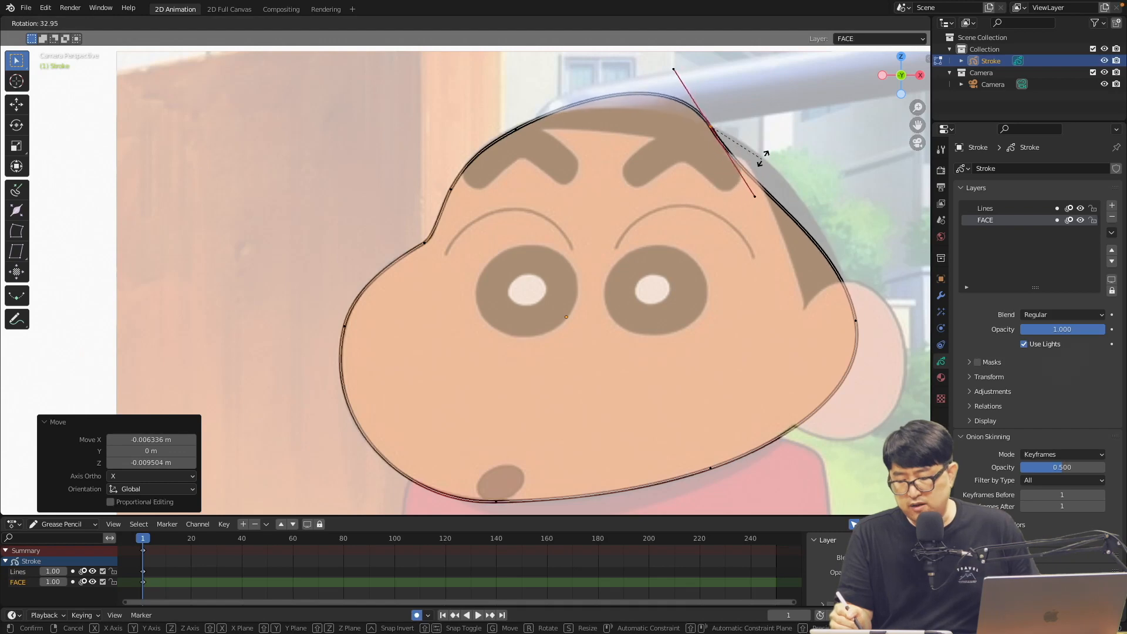
left_click(777, 134)
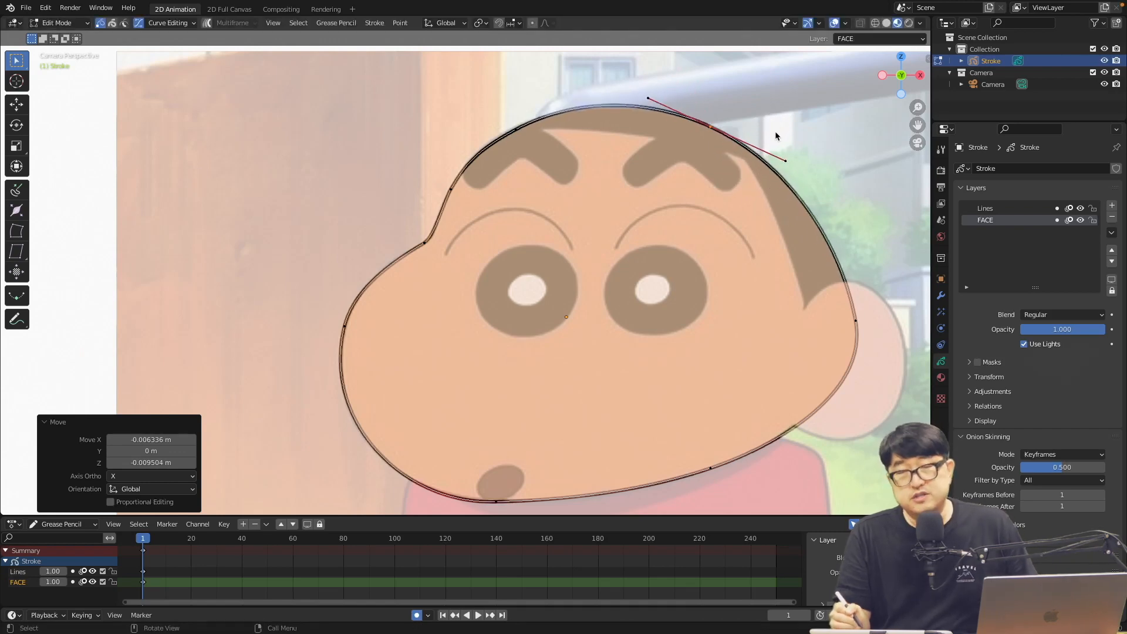
left_click(855, 321)
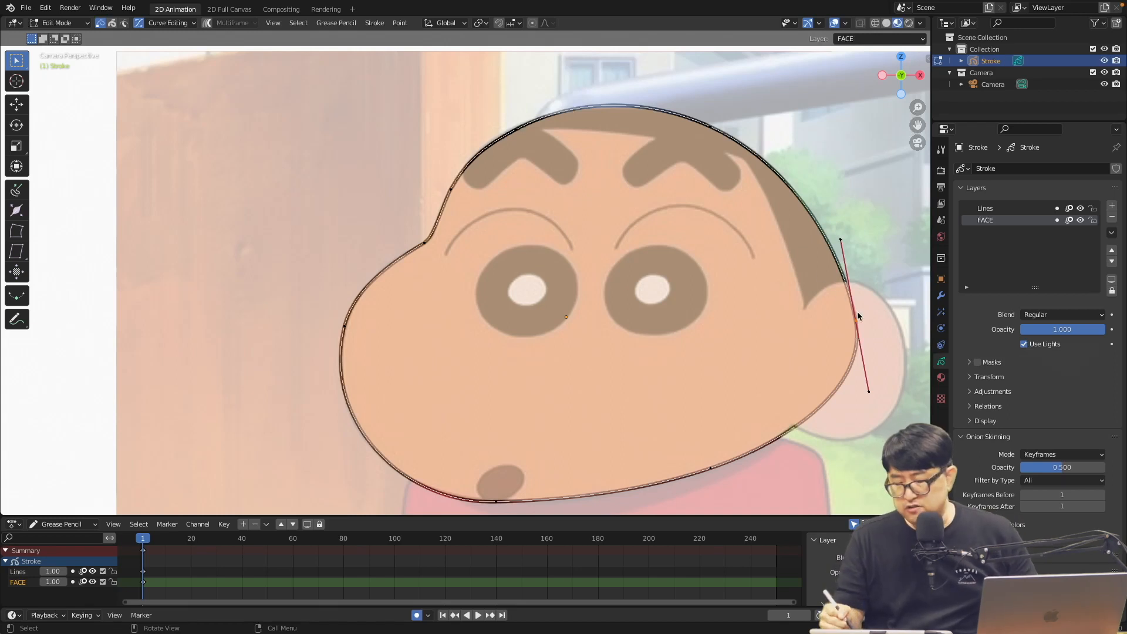
key("s")
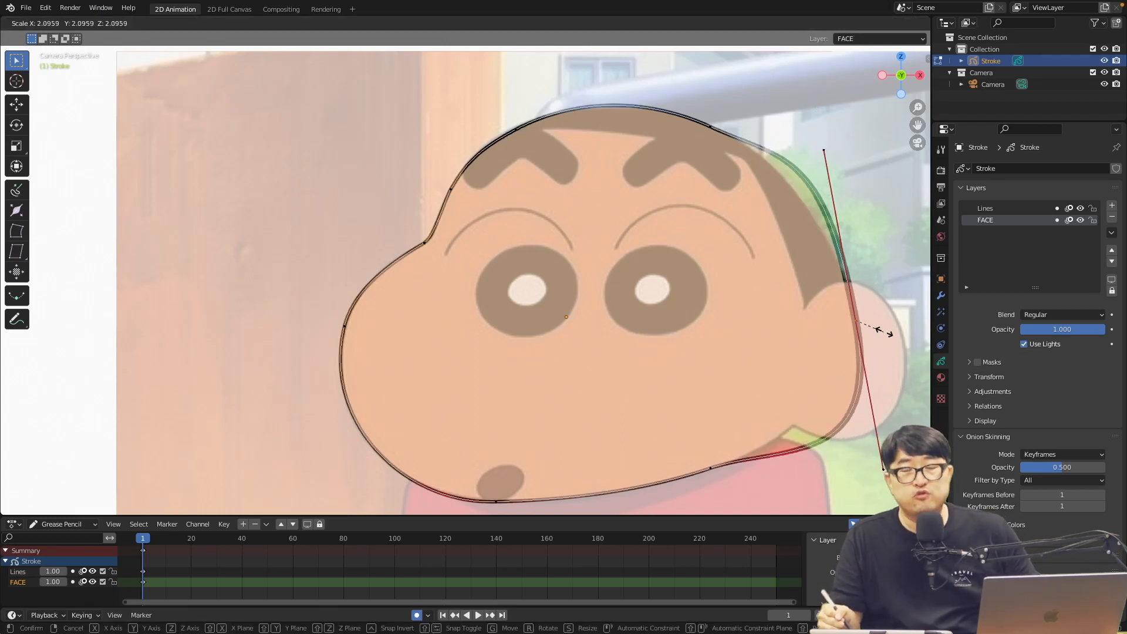
right_click(889, 332)
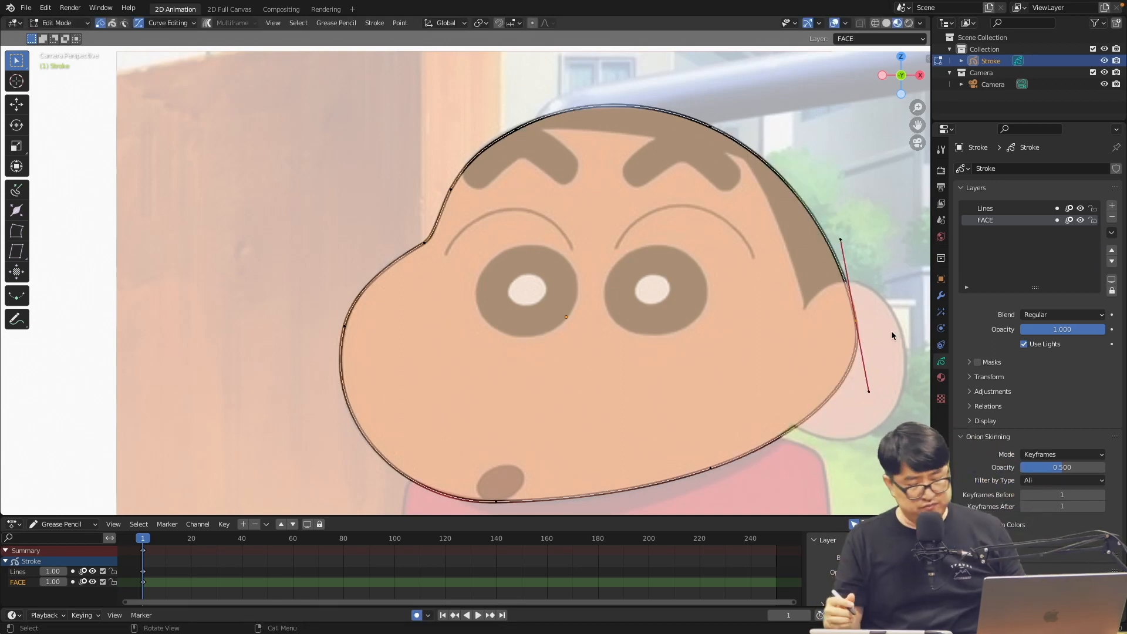
Adjust the upper and lower handles of the curve point beside the ear and nudge the jaw point below it
key("g")
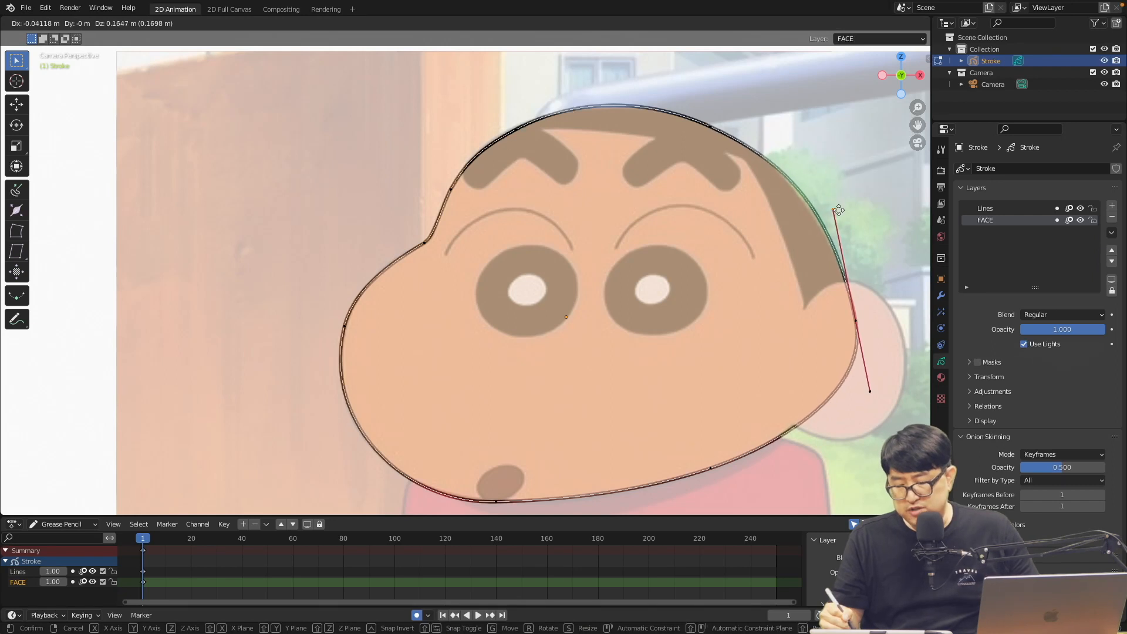
left_click(841, 224)
key("g")
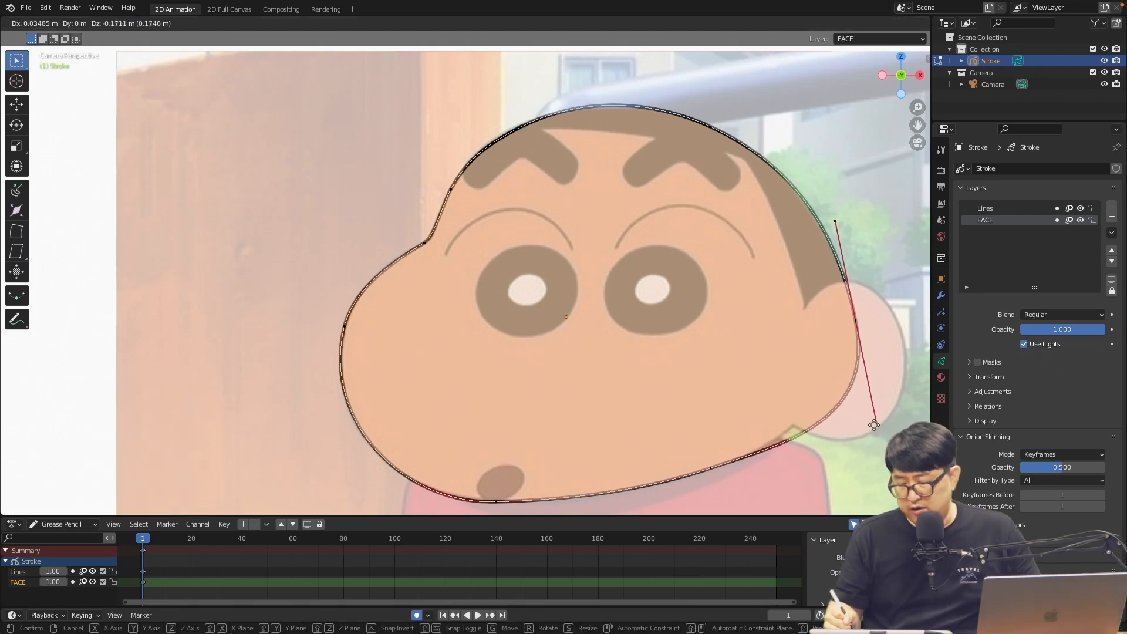
left_click(867, 388)
left_click_drag(710, 470, 708, 467)
Reposition the handle of the curve point at the notch beside the eye to reshape the adjoining curve
mouse_move(435, 254)
left_mouse_down()
mouse_move(450, 249)
mouse_move(440, 251)
left_mouse_up()
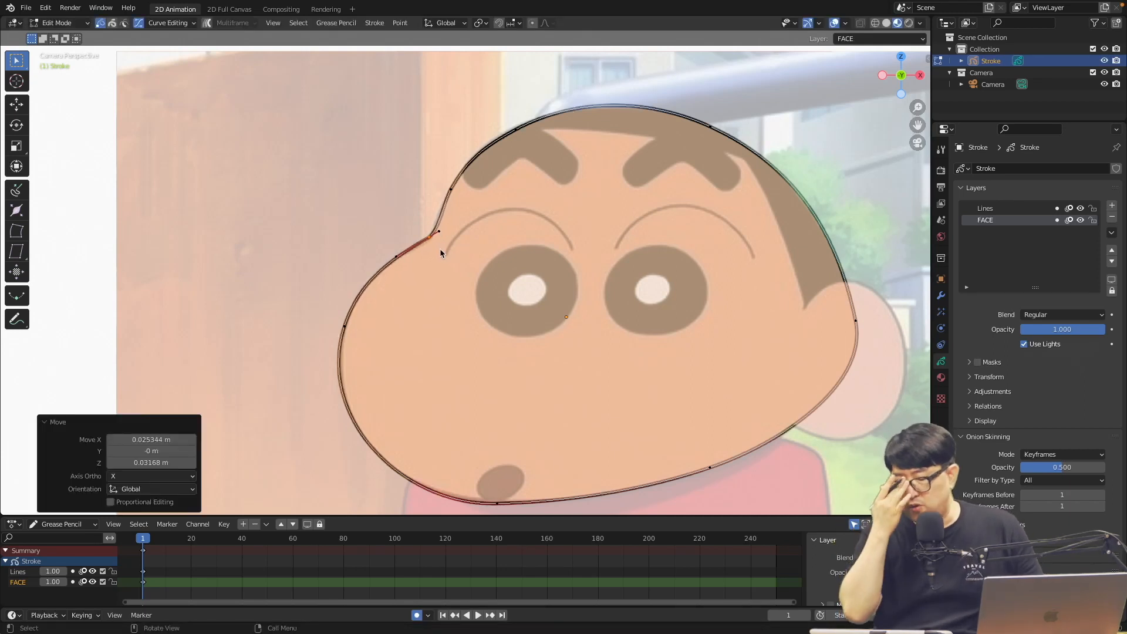
key("g")
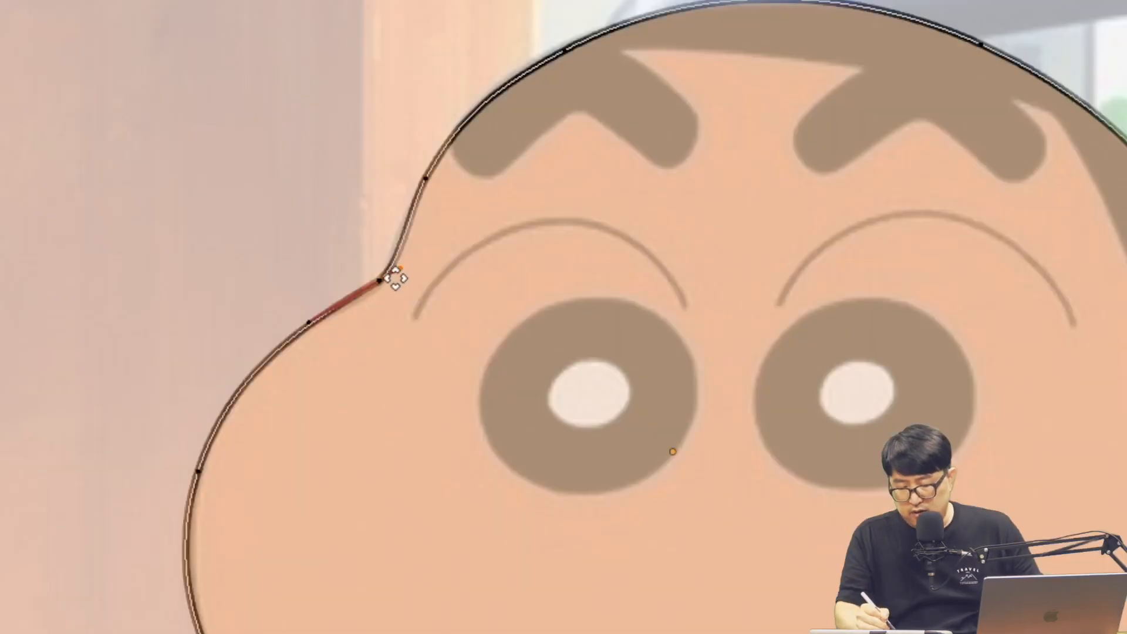
left_click_drag(395, 277, 414, 256)
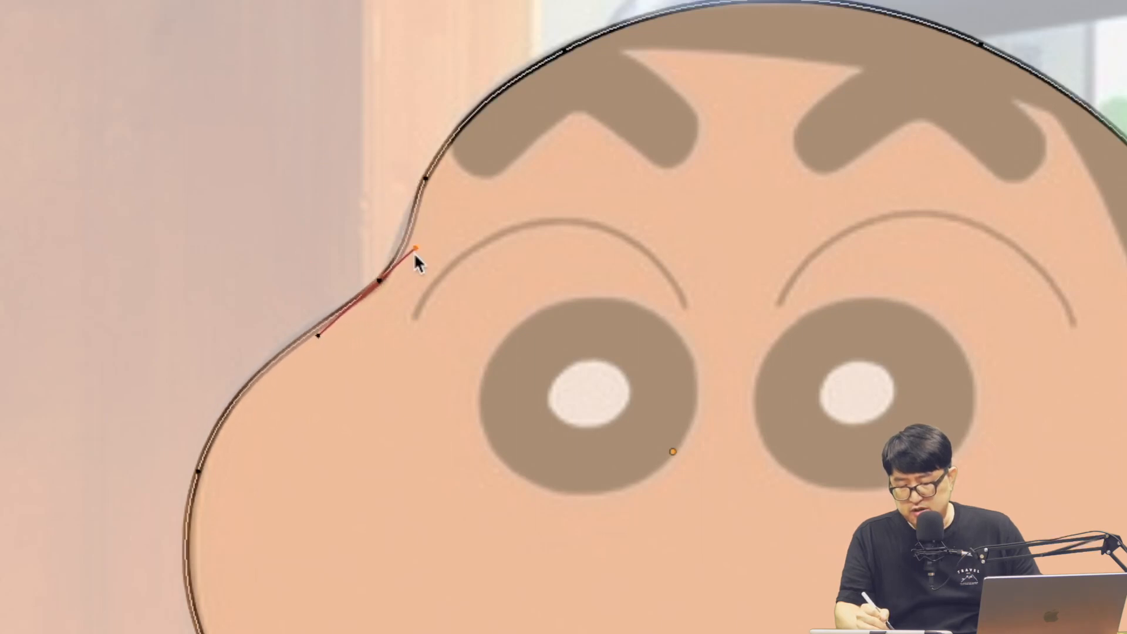
Undo the last handle move, make the handles of the notch point beside the eye independent, and align its lower handle with the cheek curve
key("ctrl+z")
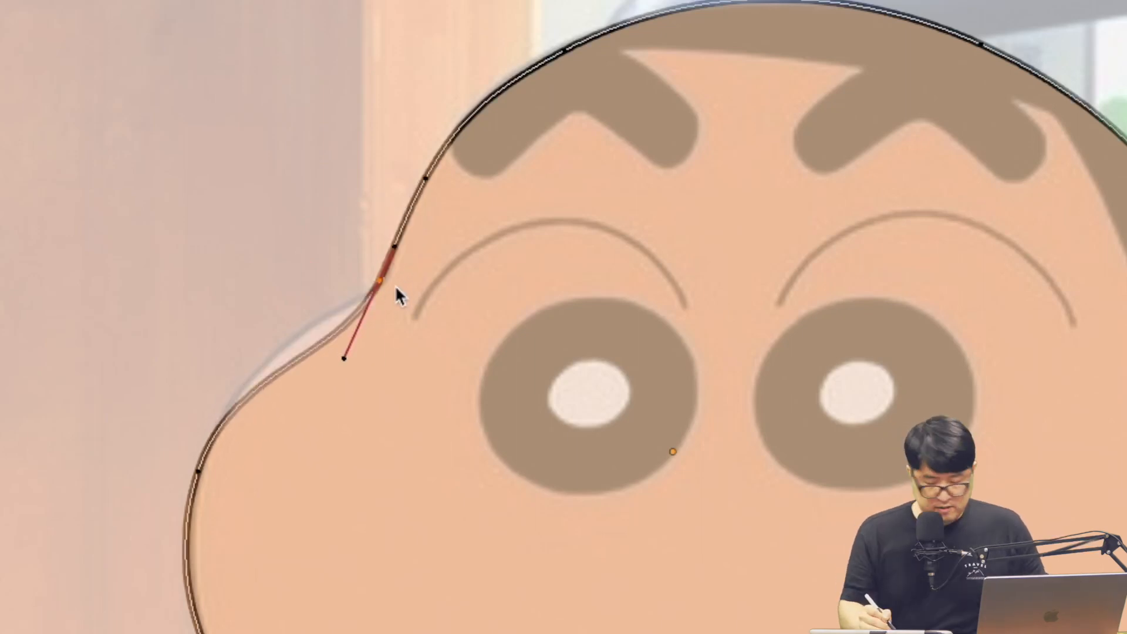
key("v")
left_click(385, 277)
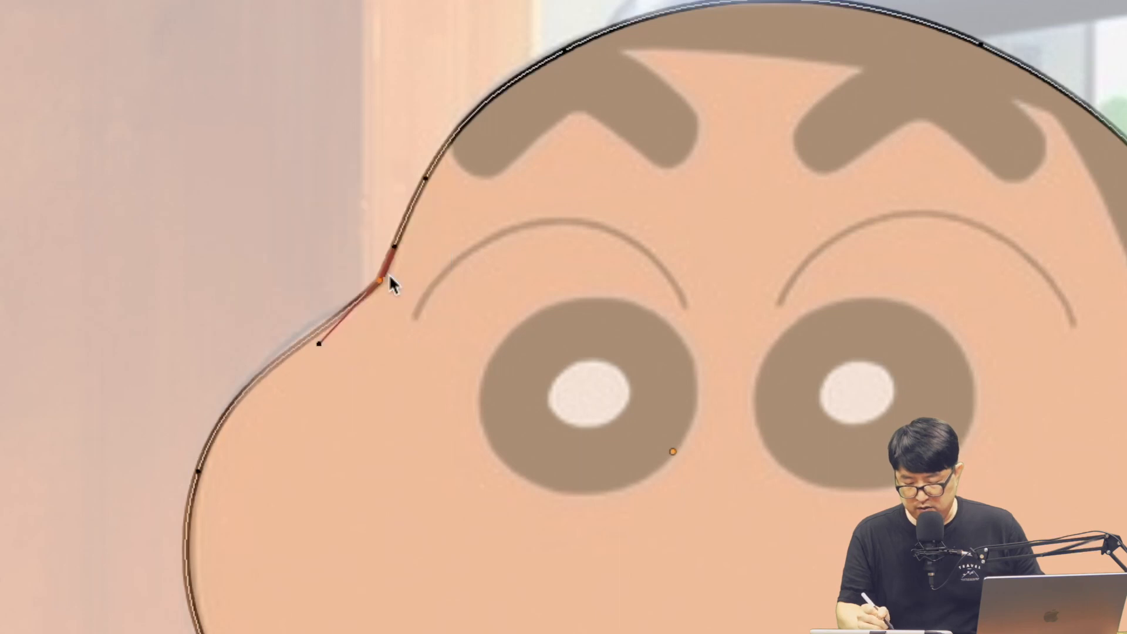
left_click_drag(328, 357, 311, 333)
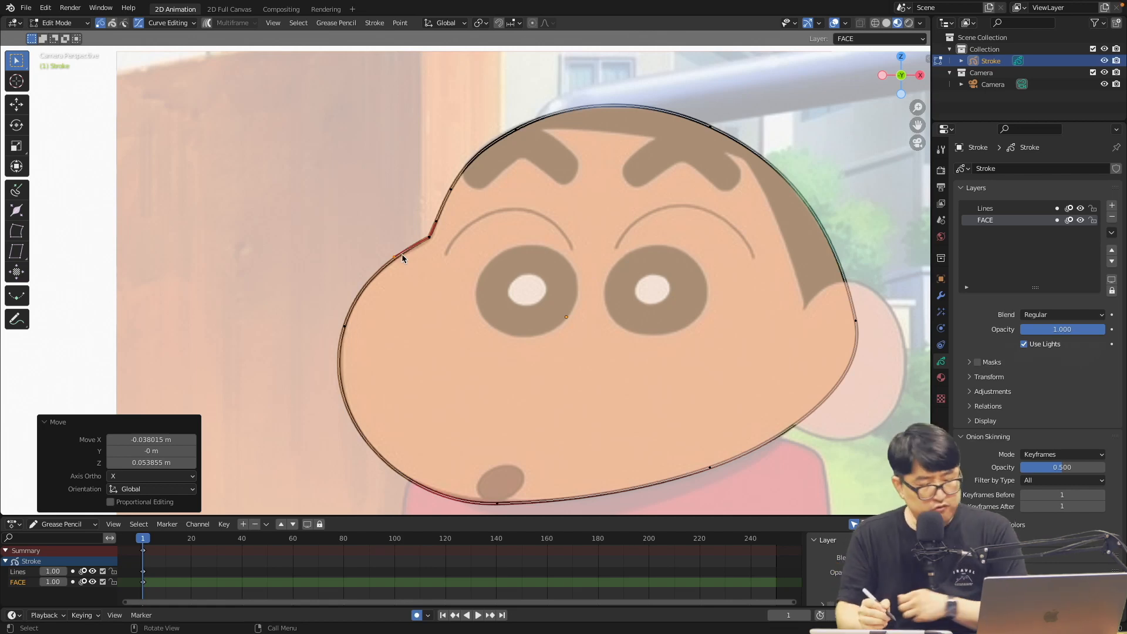
Return to Draw Mode, check the face with the camera reference hidden, and rename the Lines layer as Ear
key("Tab")
left_click(1104, 85)
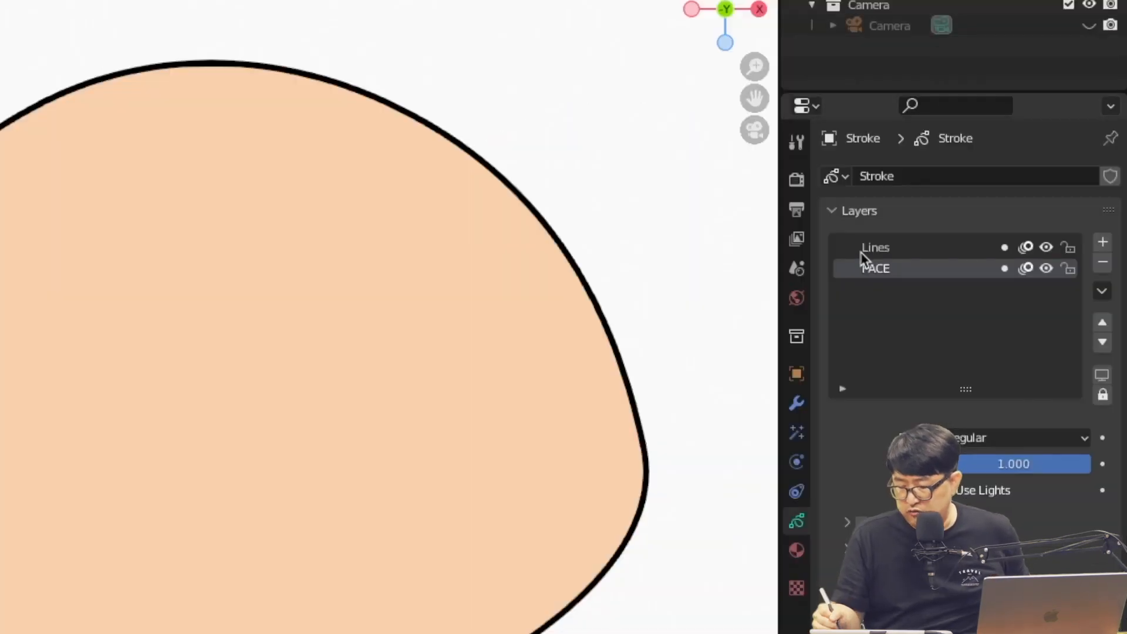
left_click(986, 209)
double_click(989, 208)
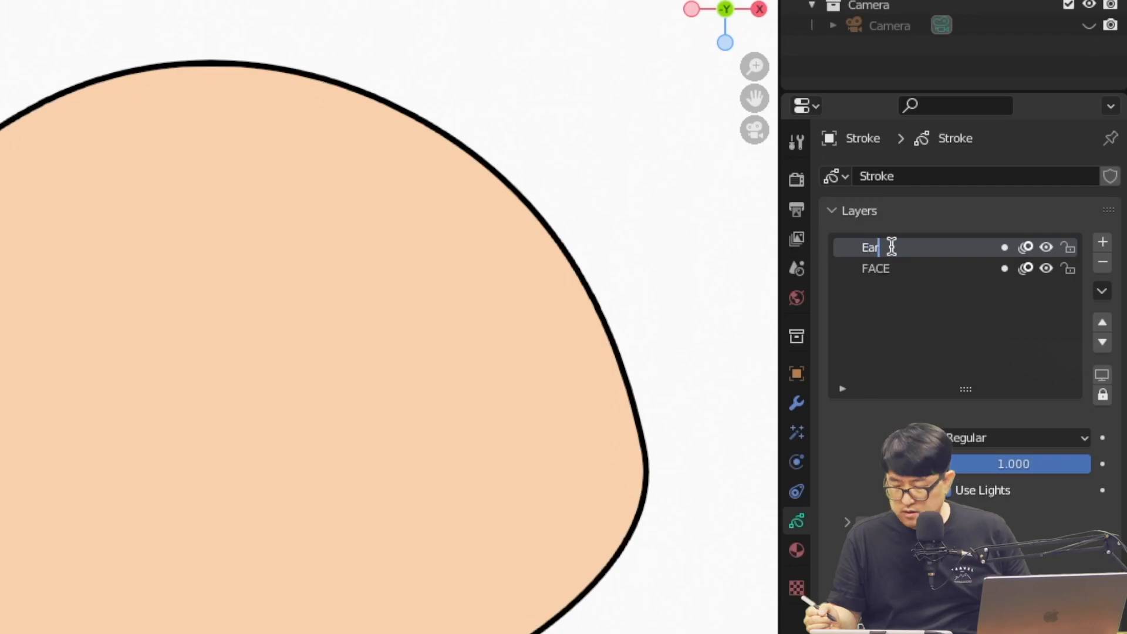
key("Return")
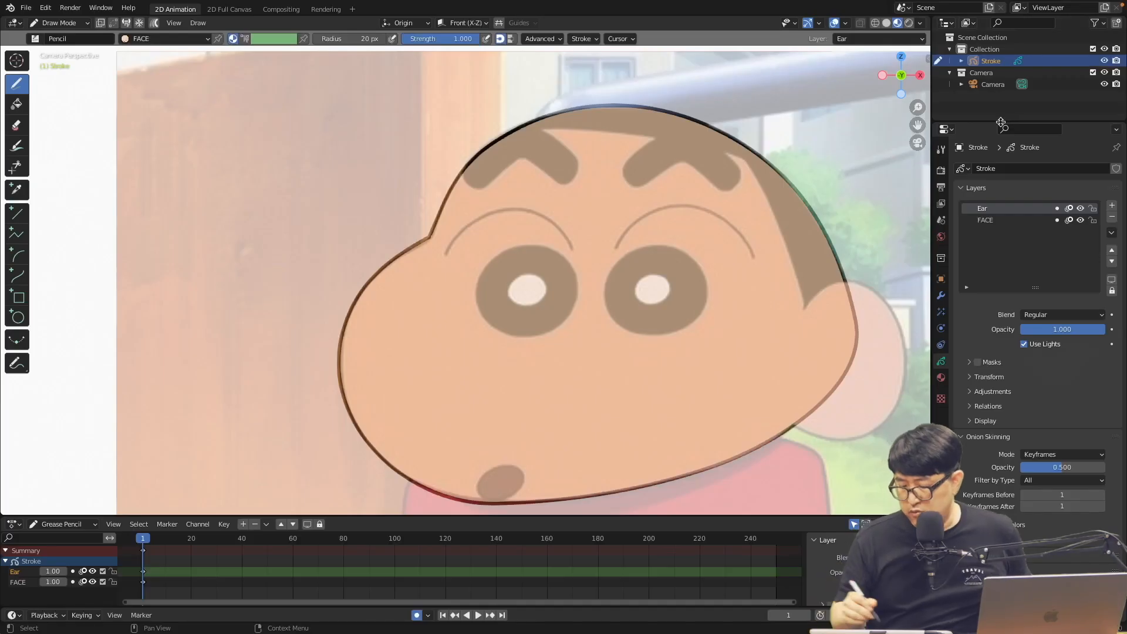
Check the FACE material and draw the ear outline over the reference on the Ear layer
left_click(941, 378)
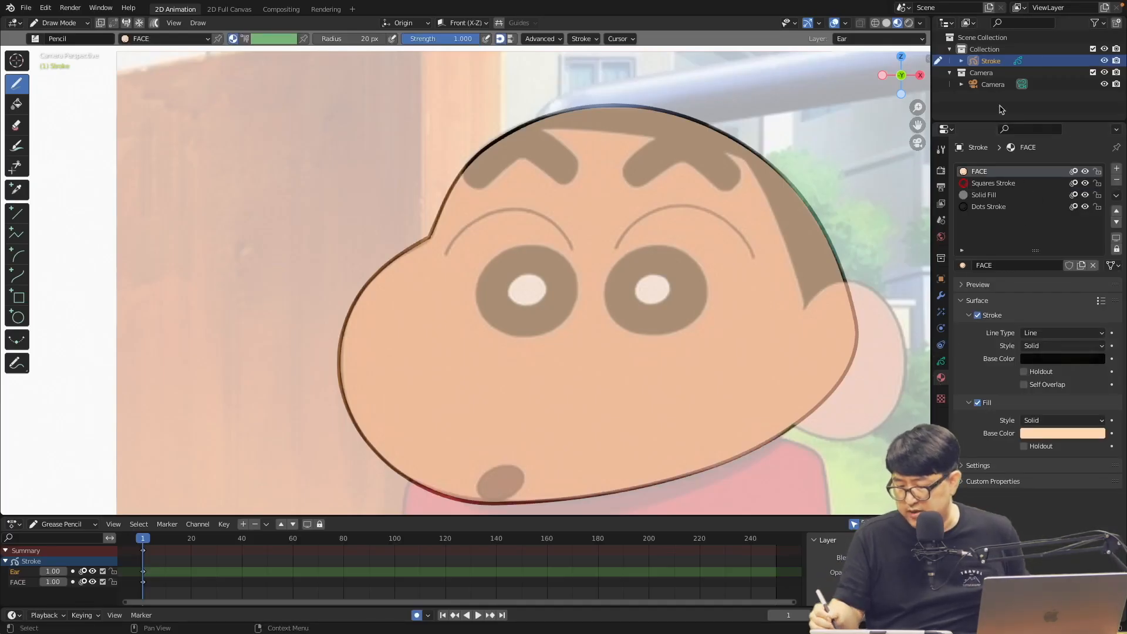
left_click(940, 361)
mouse_move(803, 309)
left_mouse_down()
mouse_move(909, 329)
mouse_move(862, 441)
mouse_move(778, 408)
left_mouse_up()
Move the curve point on the ear's outer upper edge onto the reference, then check the drawing with the camera reference temporarily hidden
key("Tab")
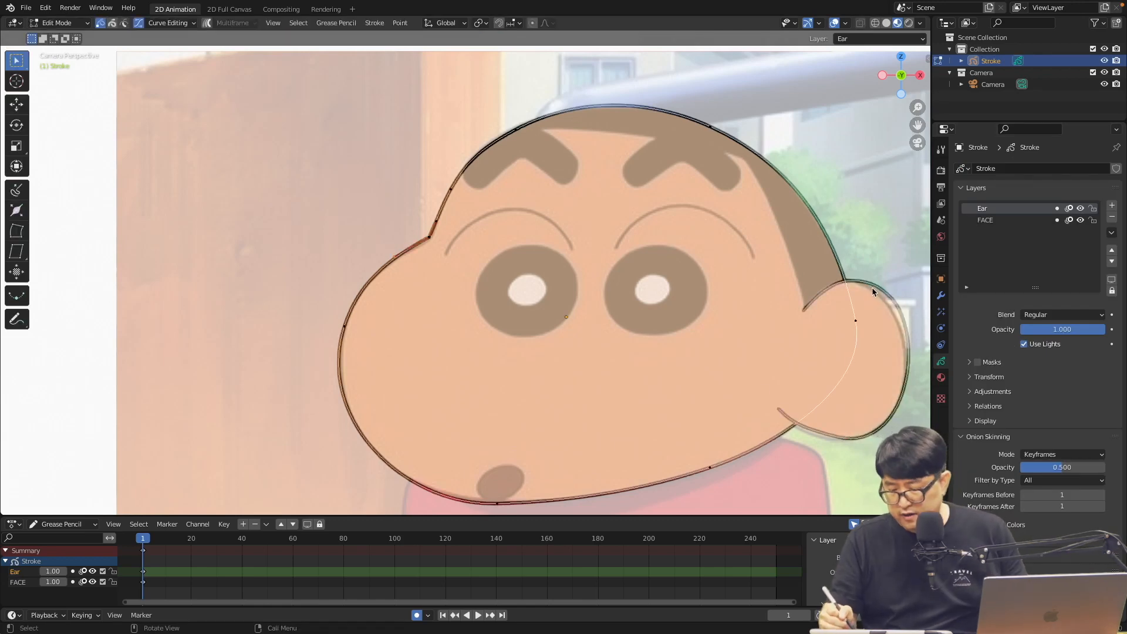
left_click(887, 308)
key("g")
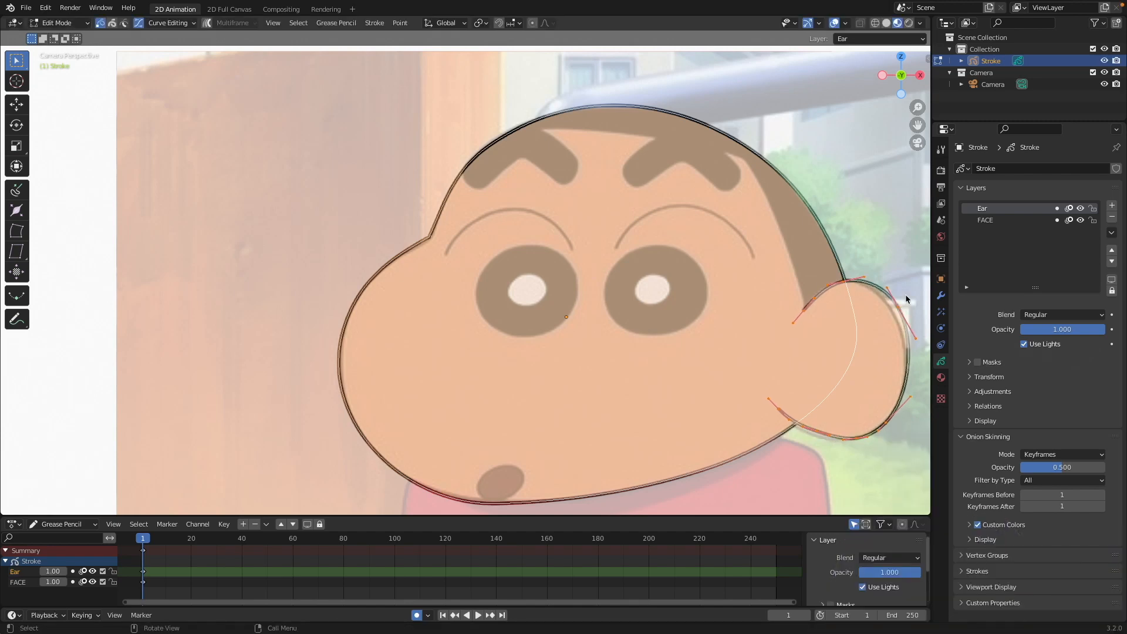
left_click(899, 313)
key("Tab")
left_click(1104, 84)
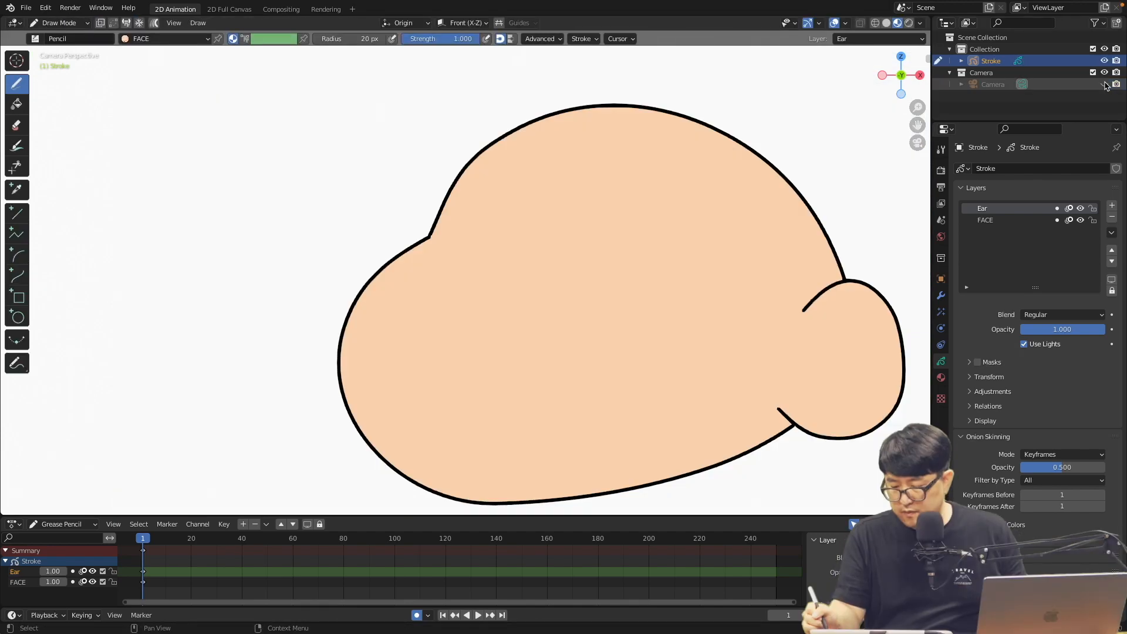
left_click(1103, 84)
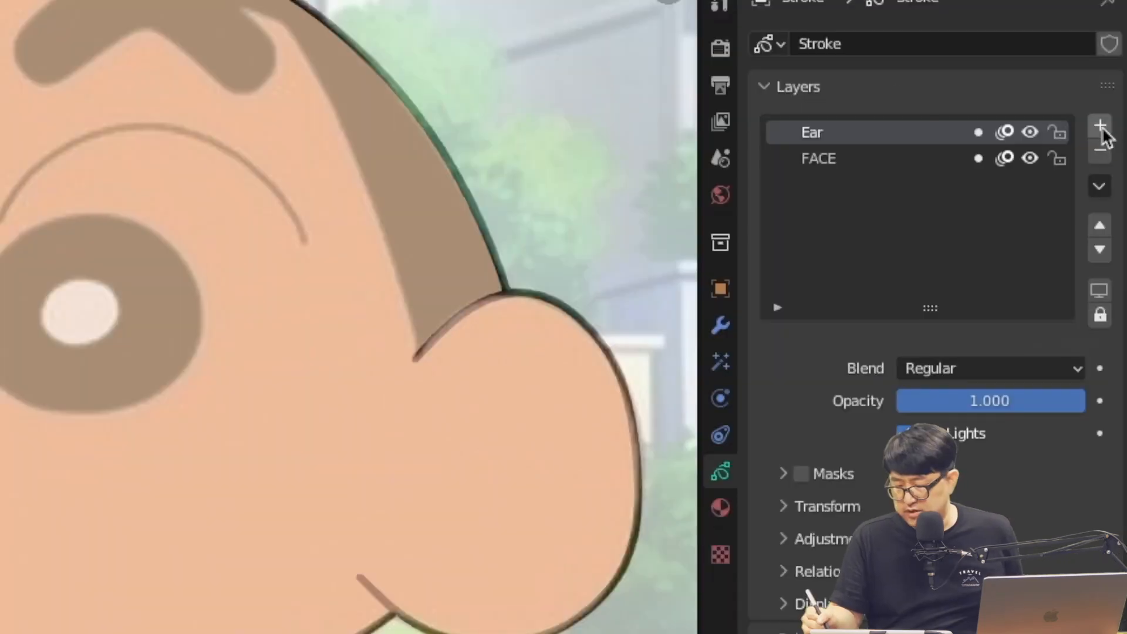
Add a new Grease Pencil layer and name it Hair
left_click(1111, 206)
double_click(833, 131)
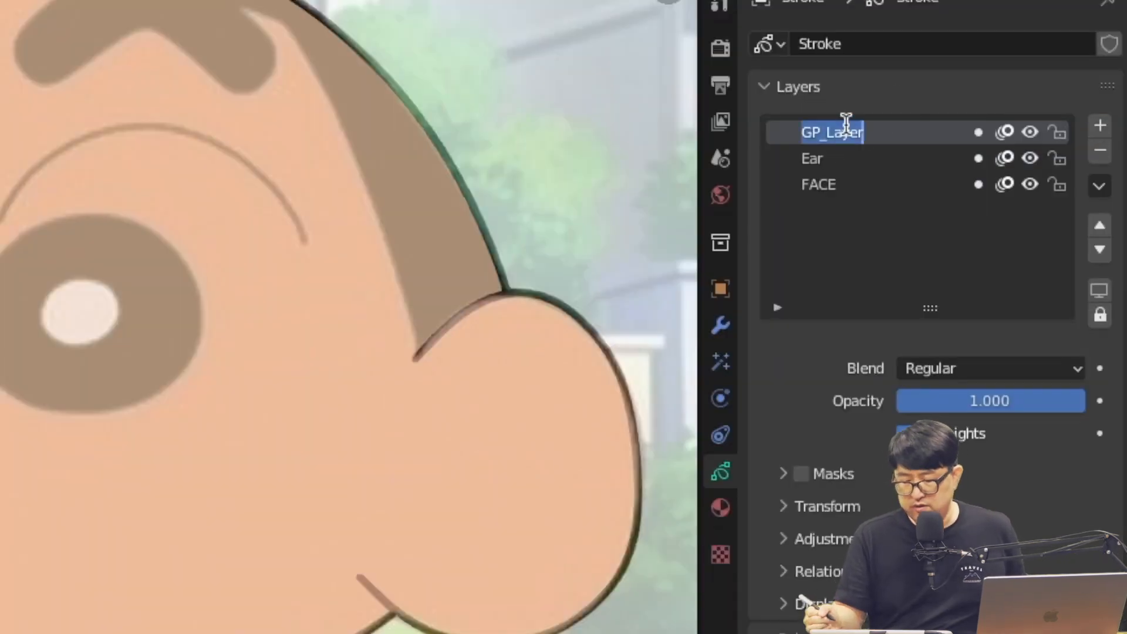
type("Hair")
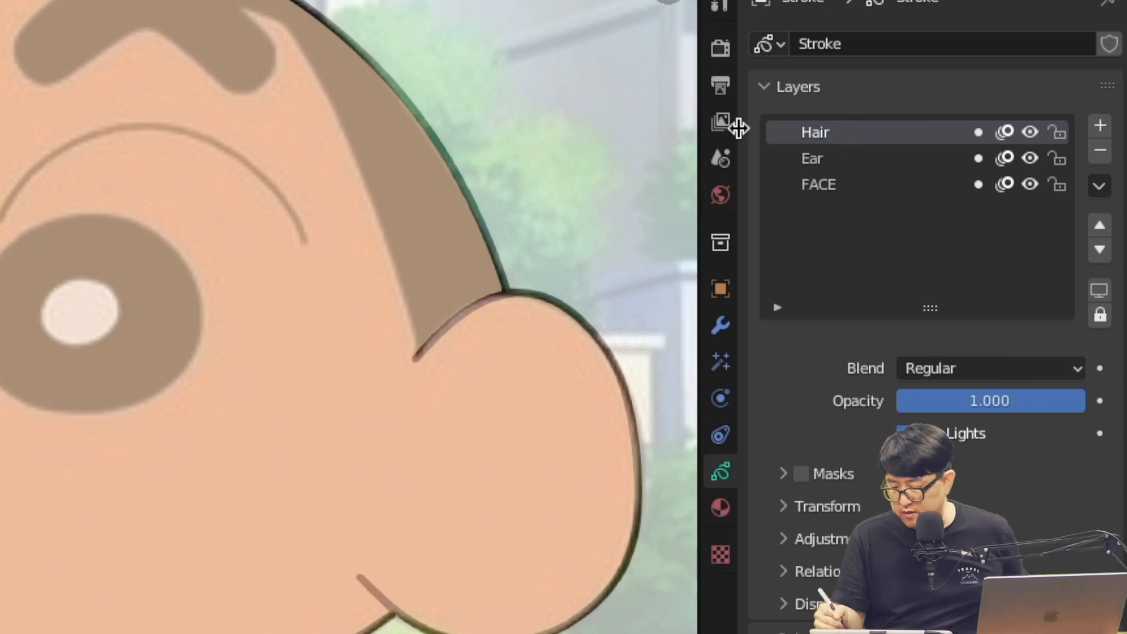
Rename the Solid Fill material as Hair and set its fill base color to black
left_click(721, 507)
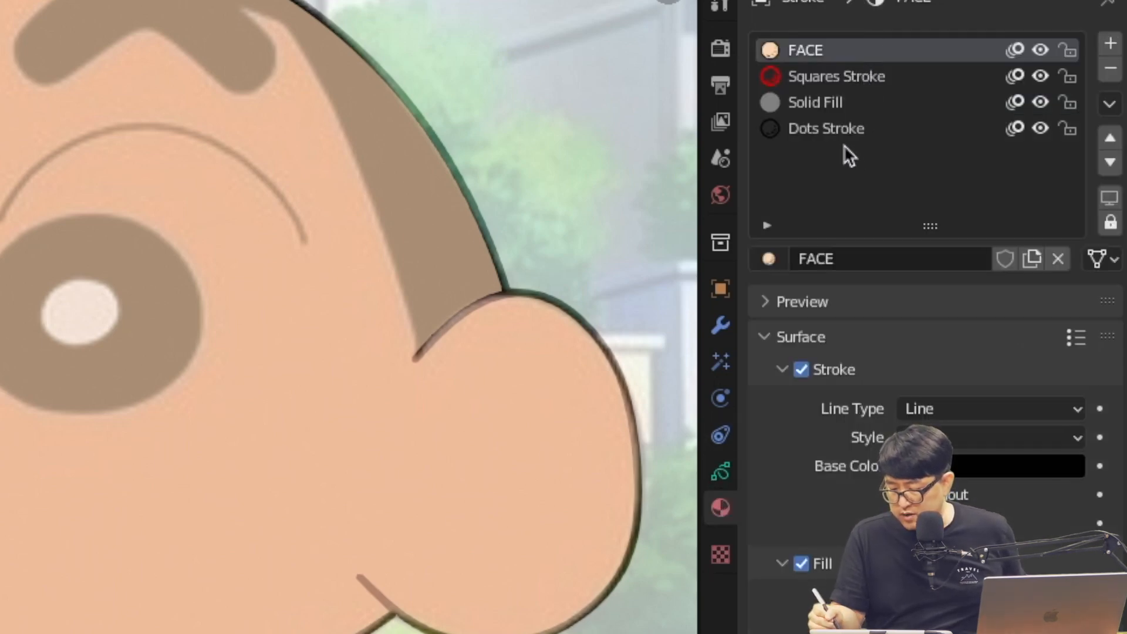
left_click(840, 103)
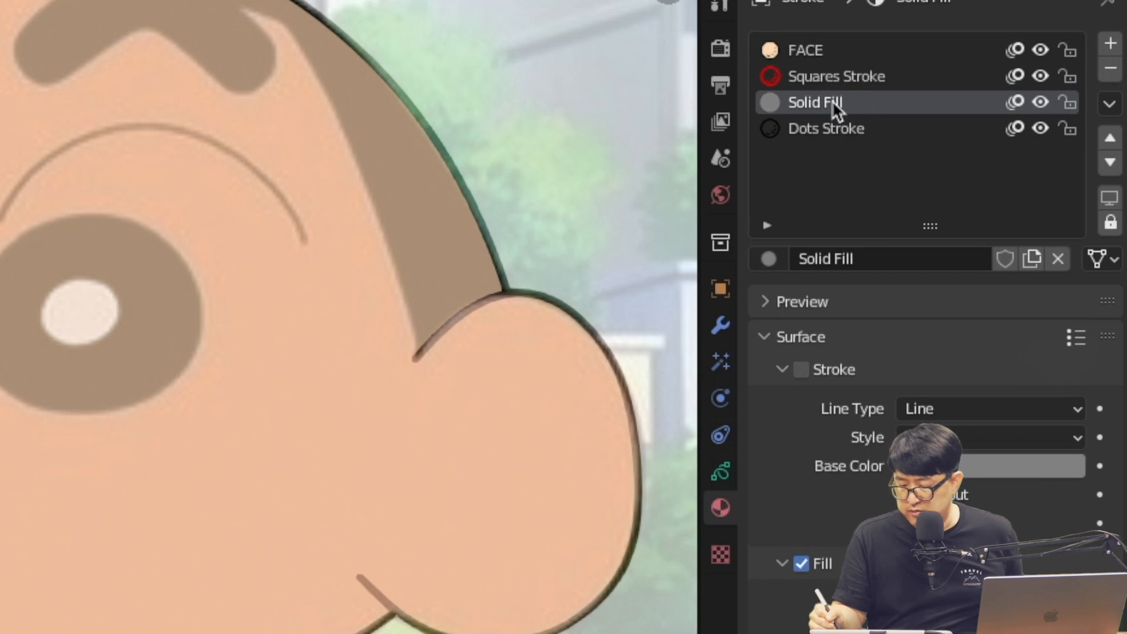
double_click(832, 102)
type("Hair")
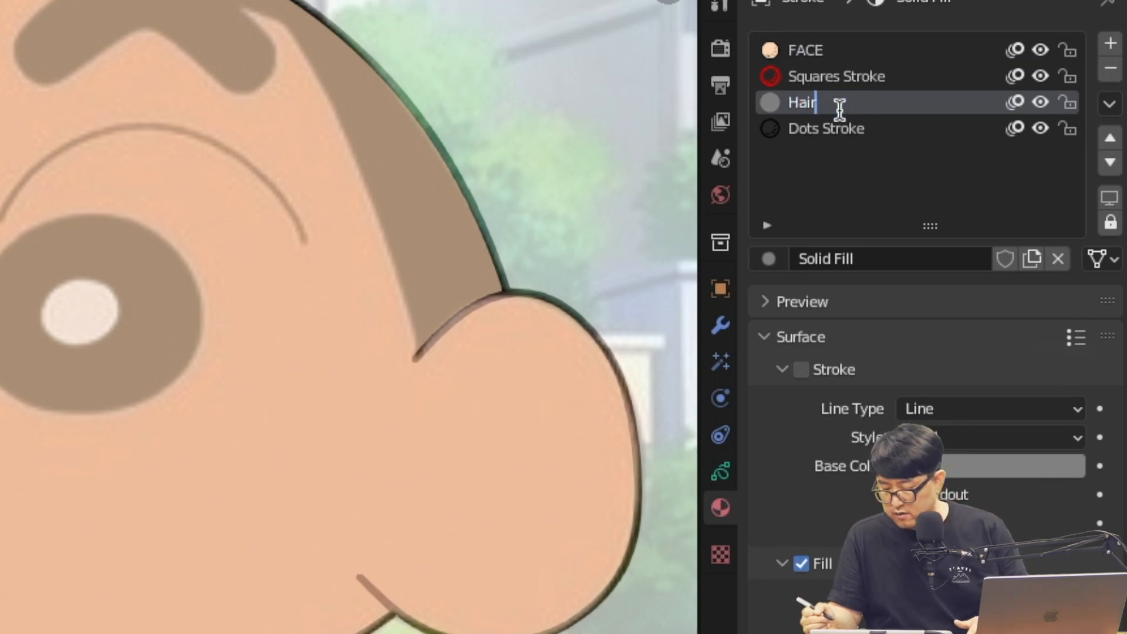
key("Return")
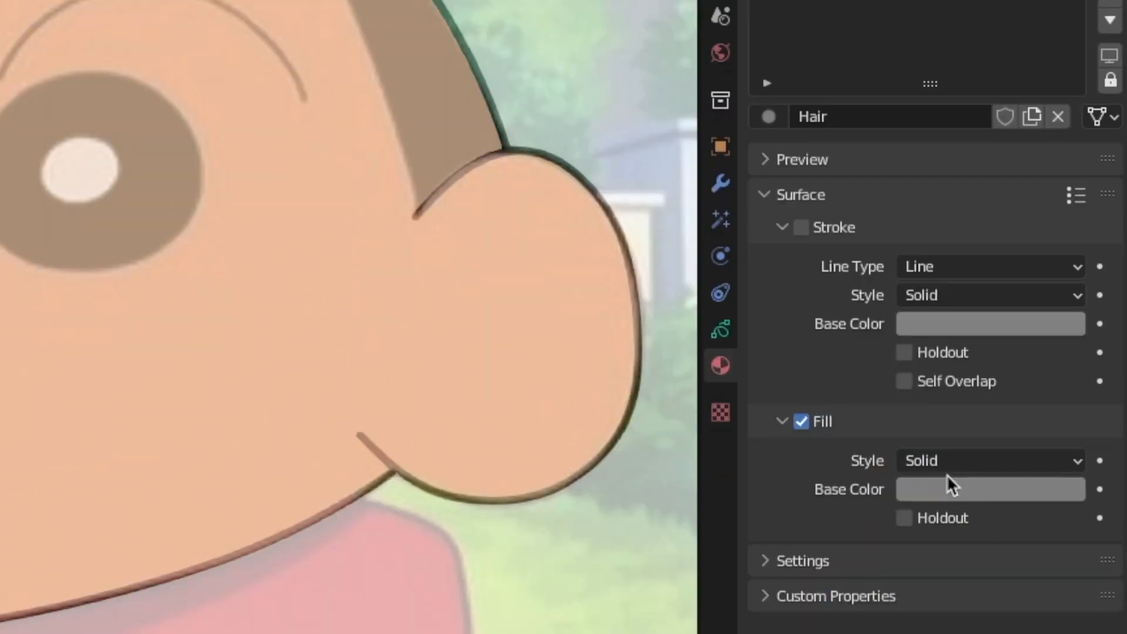
left_click(1001, 629)
left_click_drag(1068, 213, 1061, 389)
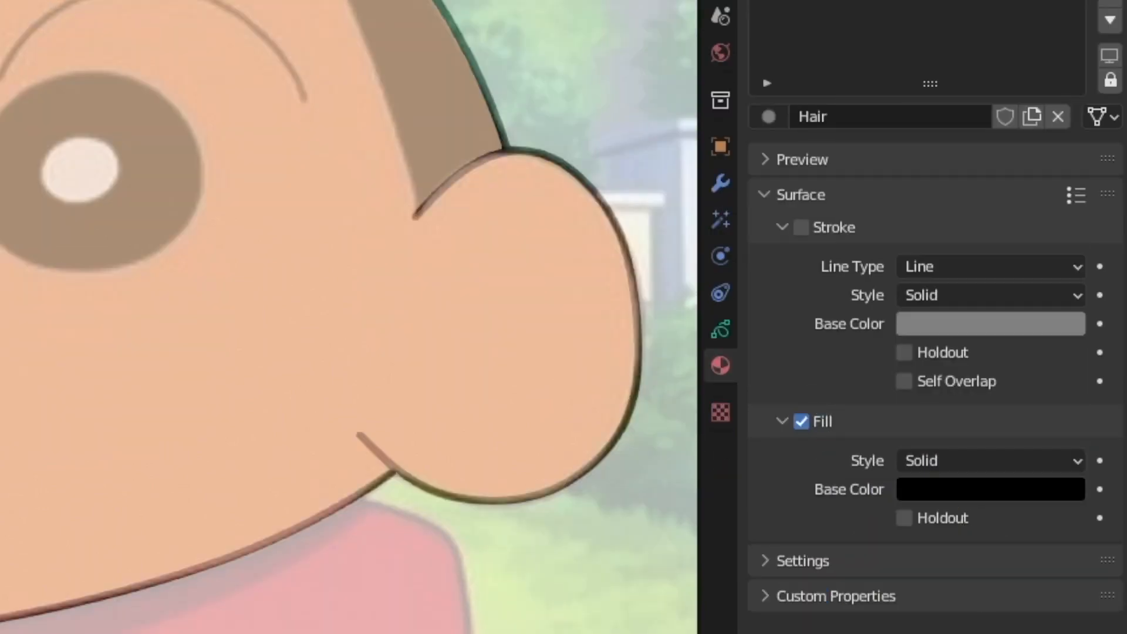
Lock the Ear and FACE layers and draw the hair shape along the hairline and around the outside of the head on the Hair layer
left_click(720, 328)
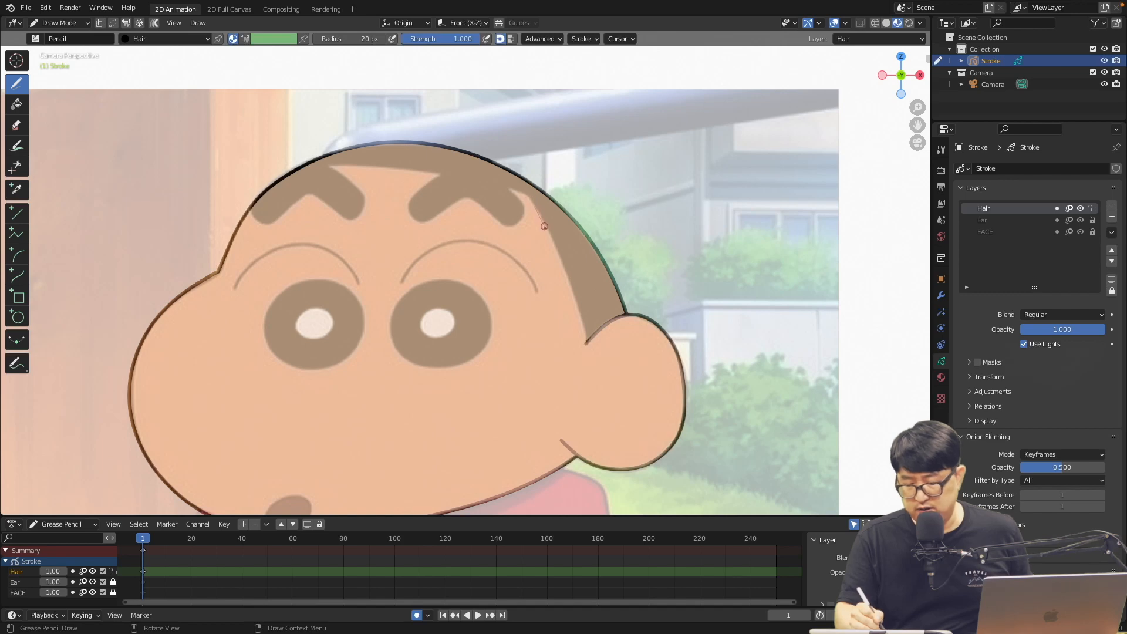
left_click_drag(549, 237, 557, 257)
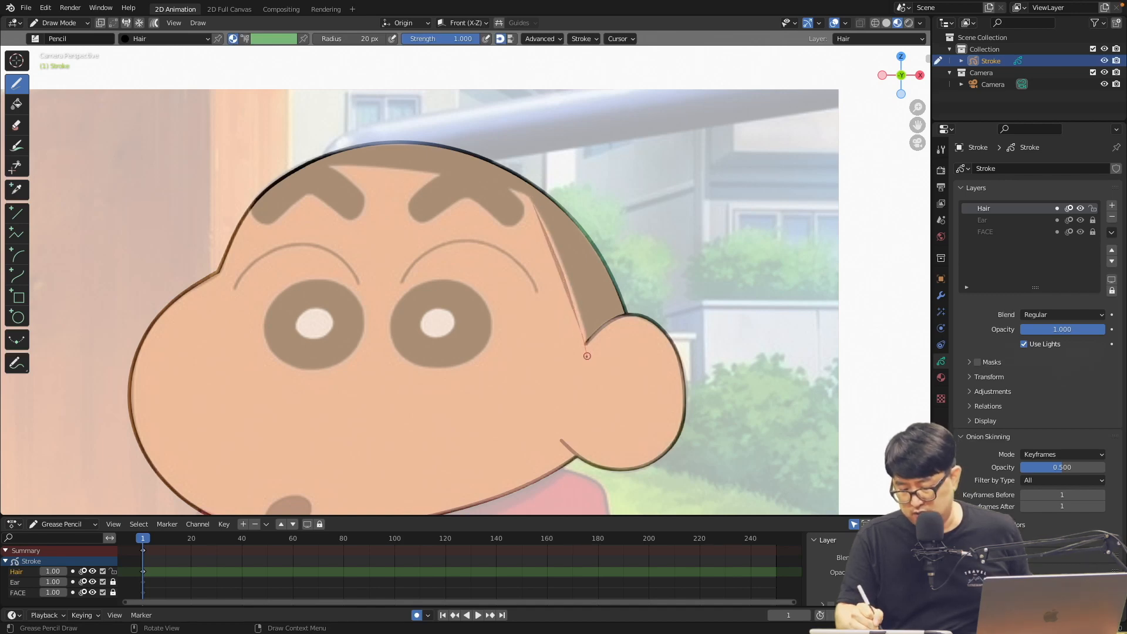
mouse_move(591, 371)
left_mouse_down()
mouse_move(614, 326)
mouse_move(651, 305)
mouse_move(672, 276)
mouse_move(363, 110)
mouse_move(214, 137)
mouse_move(156, 276)
mouse_move(231, 284)
mouse_move(253, 173)
mouse_move(308, 154)
mouse_move(531, 195)
left_mouse_up()
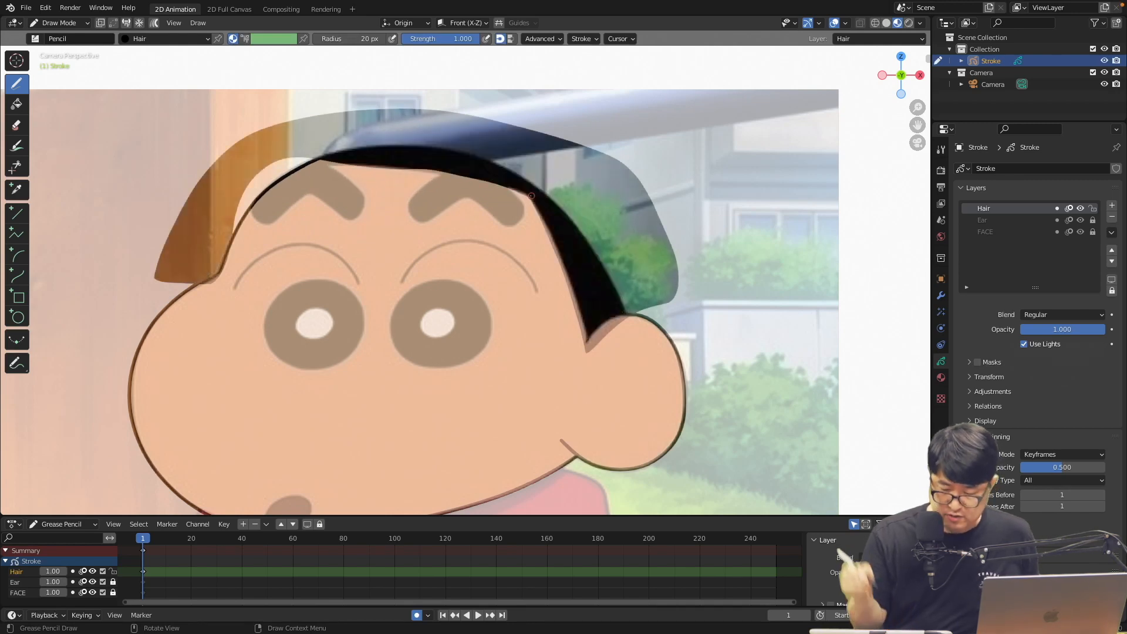
Close the gap between the hair stroke's two end points at the hairline corner, and check the shape with the camera reference temporarily hidden
key("Tab")
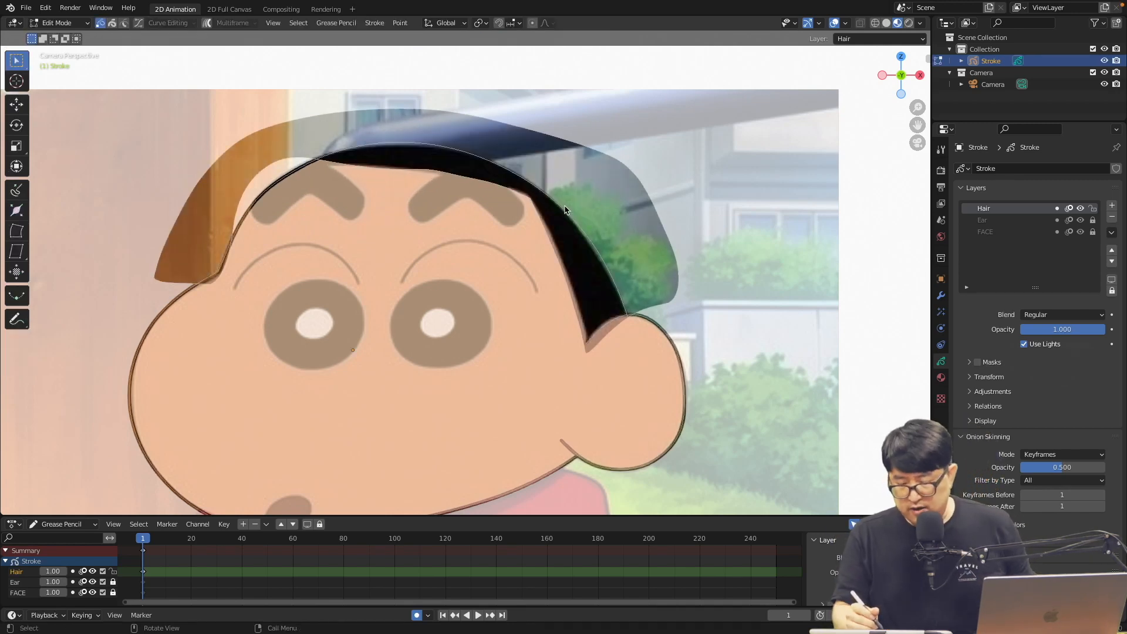
scroll(506, 210, "up", 7)
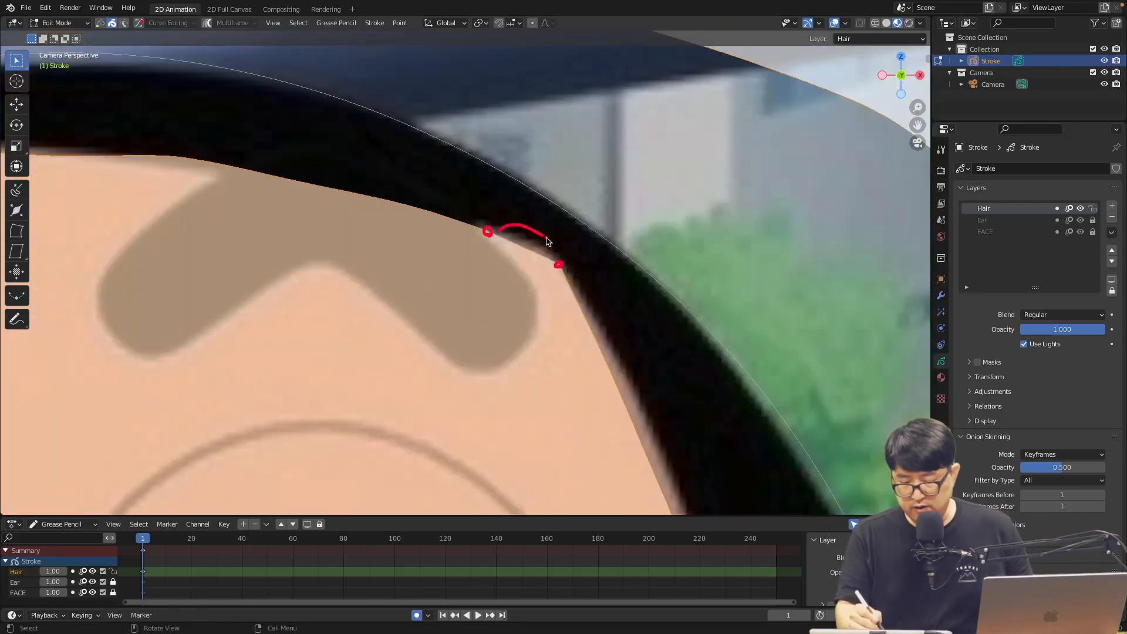
key("alt+a")
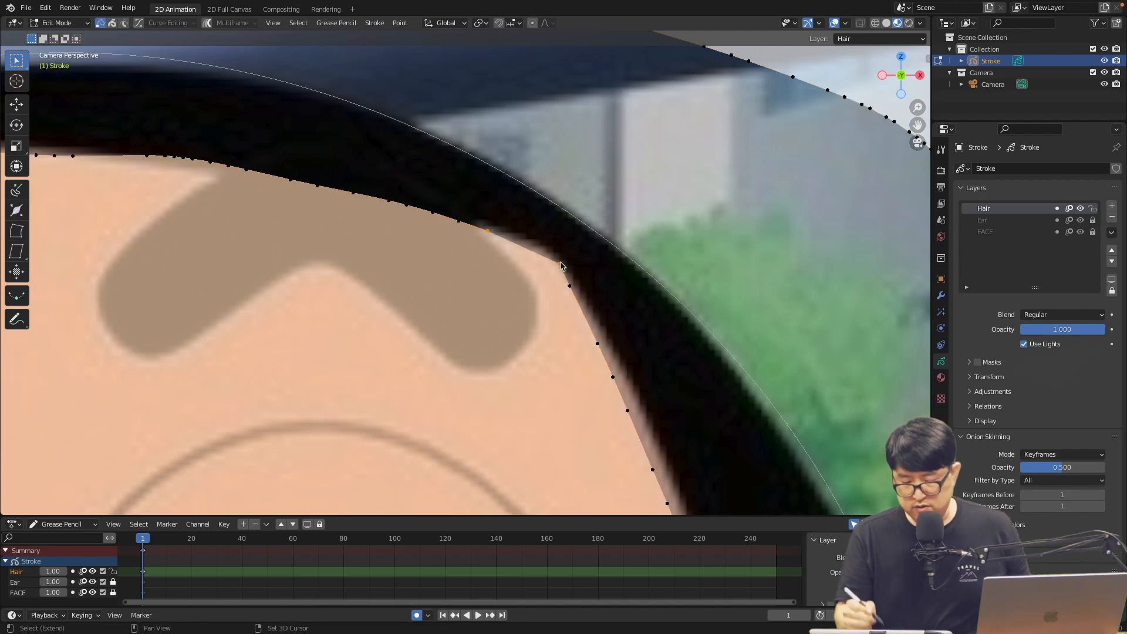
key("f")
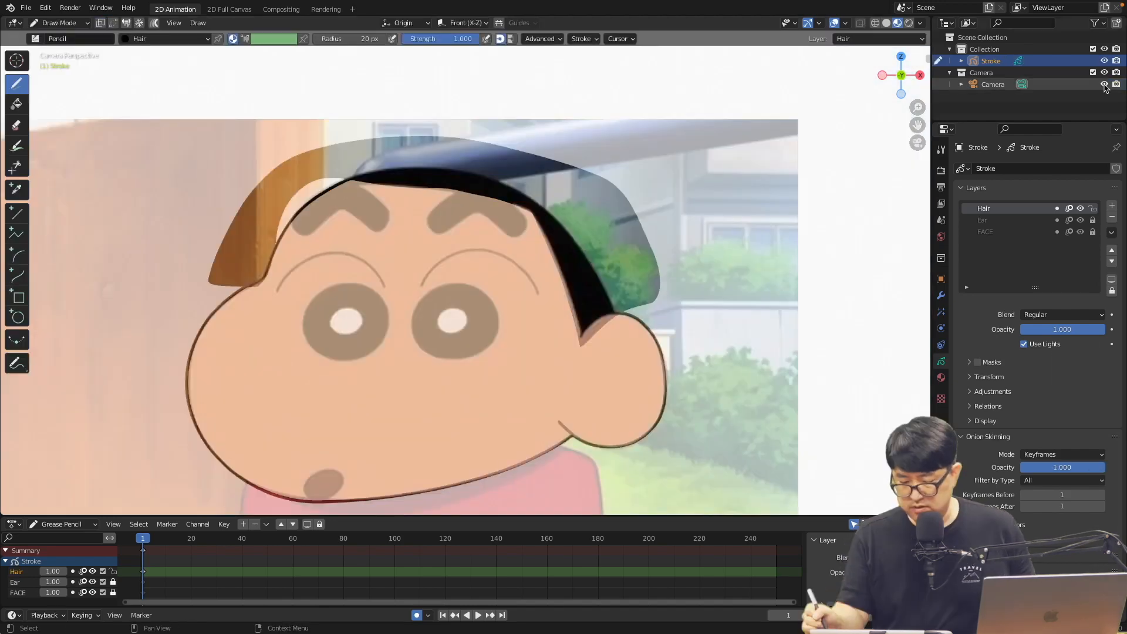
left_click(1103, 84)
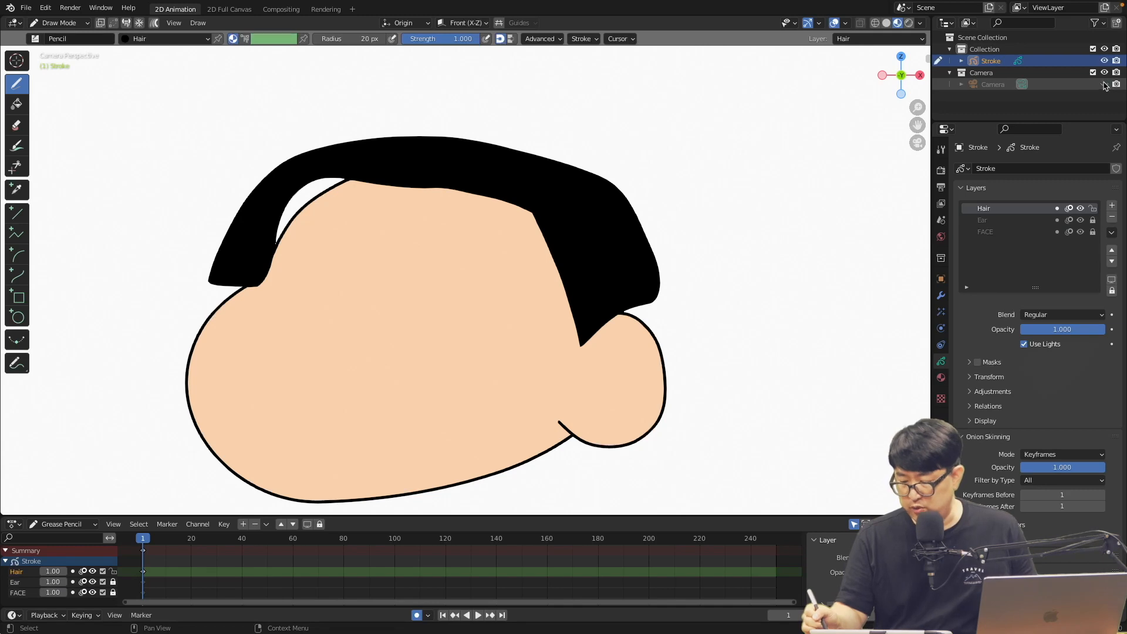
left_click(1104, 84)
Move the Ear layer above the Hair layer and make Hair the active layer again
left_click(1011, 219)
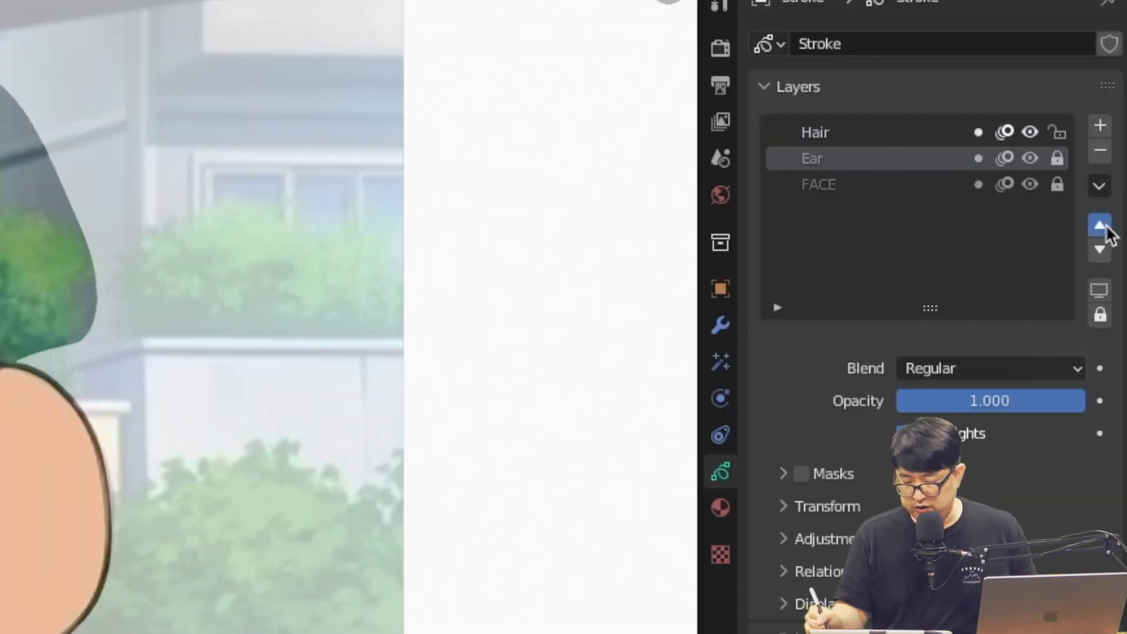
left_click(1104, 226)
left_click(858, 158)
Select all points of the hair stroke in Edit Mode and simplify it with the Fixed method at 1 step
key("Tab")
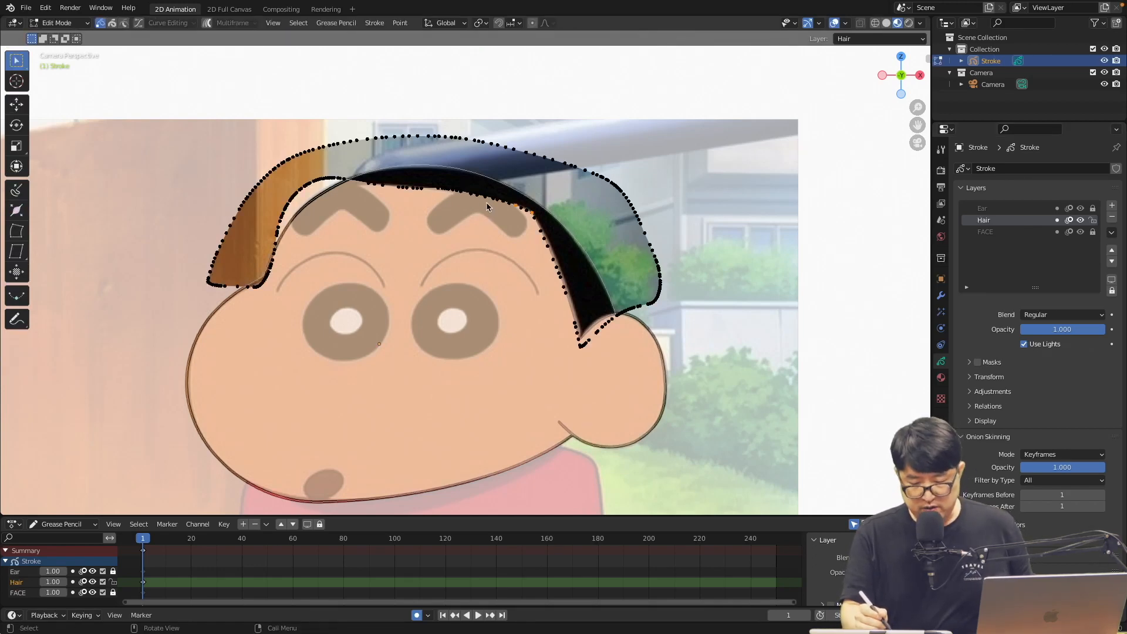
key("a")
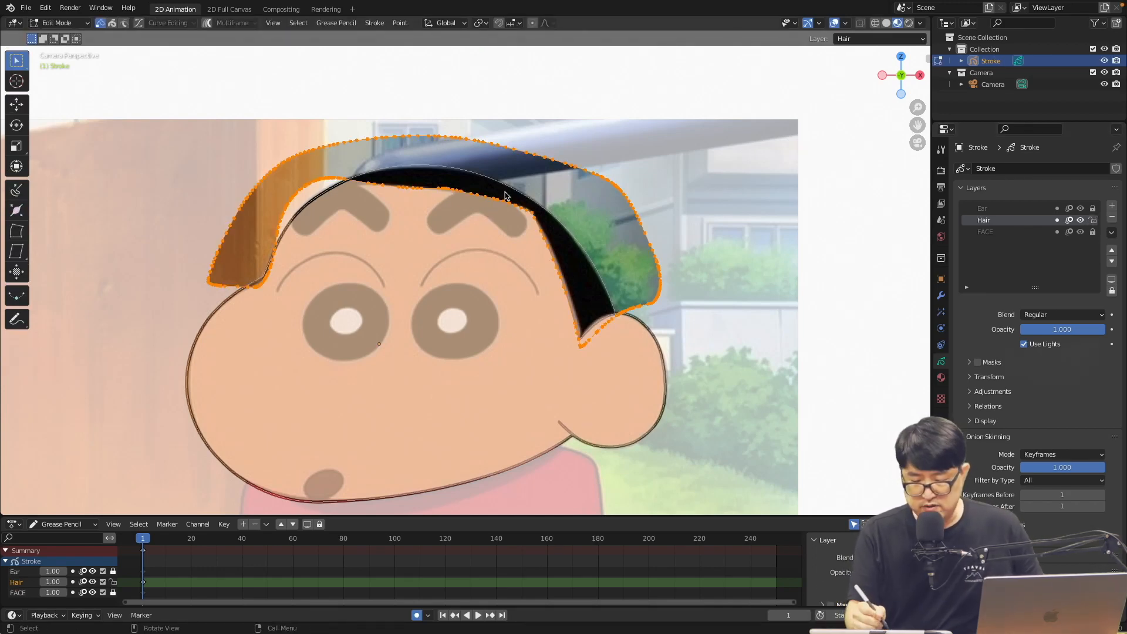
left_click(375, 23)
mouse_move(400, 23)
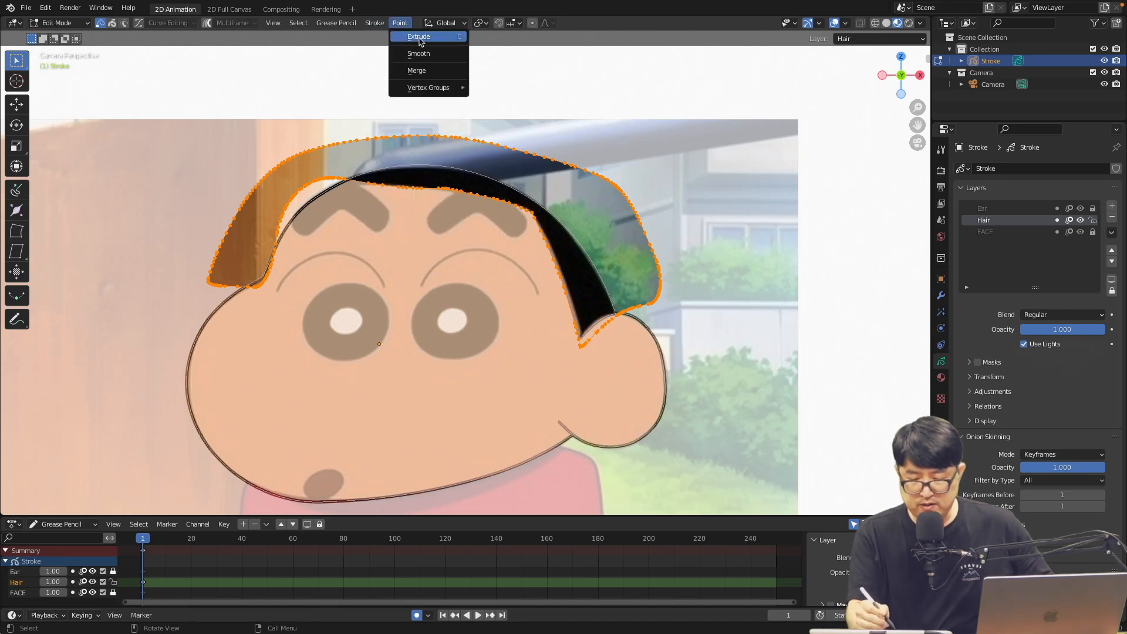
mouse_move(389, 47)
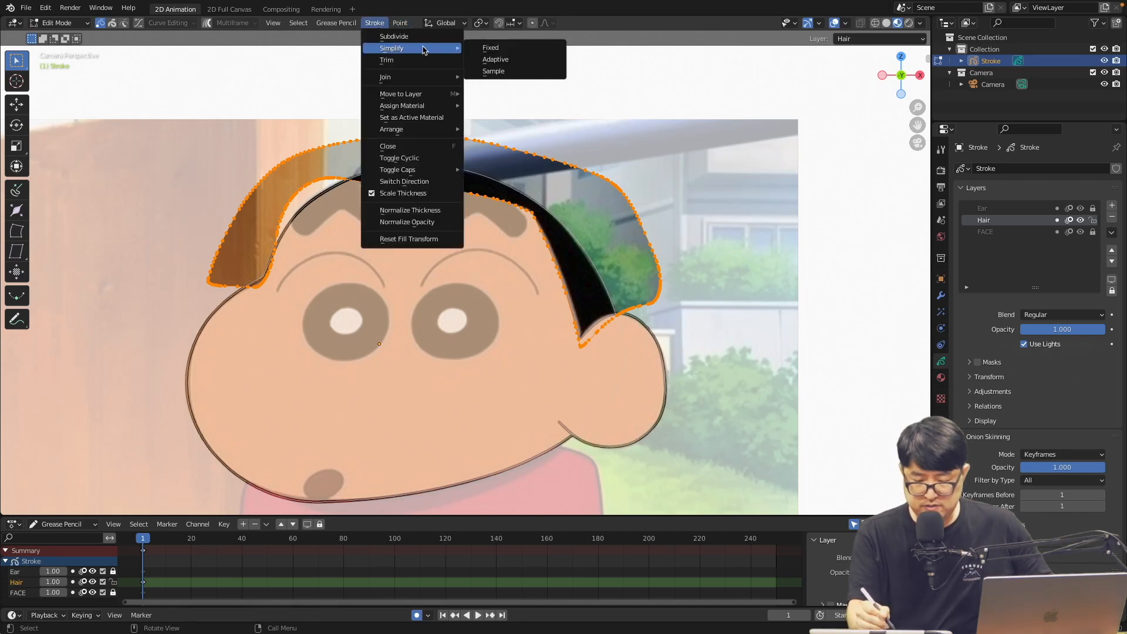
left_click(488, 46)
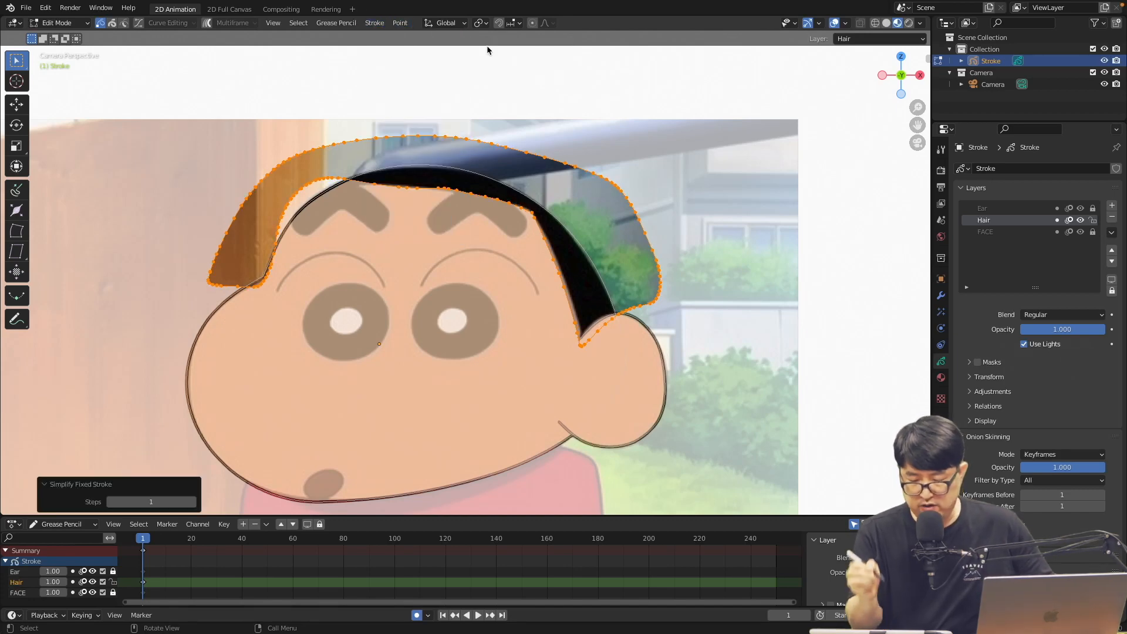
Turn on Curve Editing and move the hair's curve points at the hairline corner and above the ear to follow the reference
left_click(138, 23)
scroll(471, 189, "up", 3)
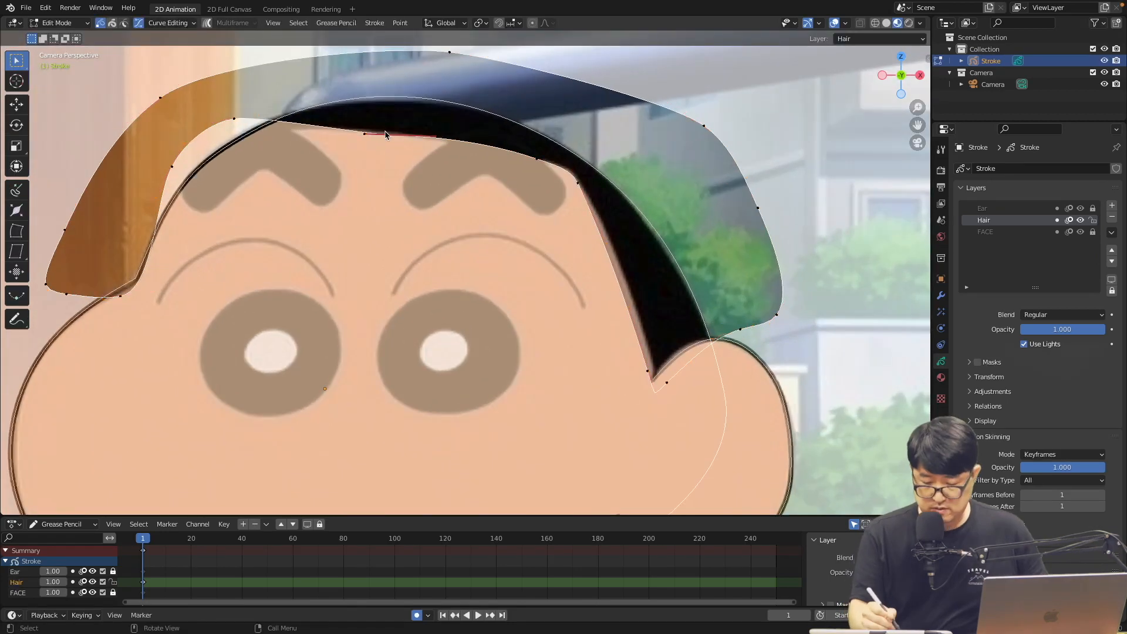
left_click_drag(593, 205, 590, 183)
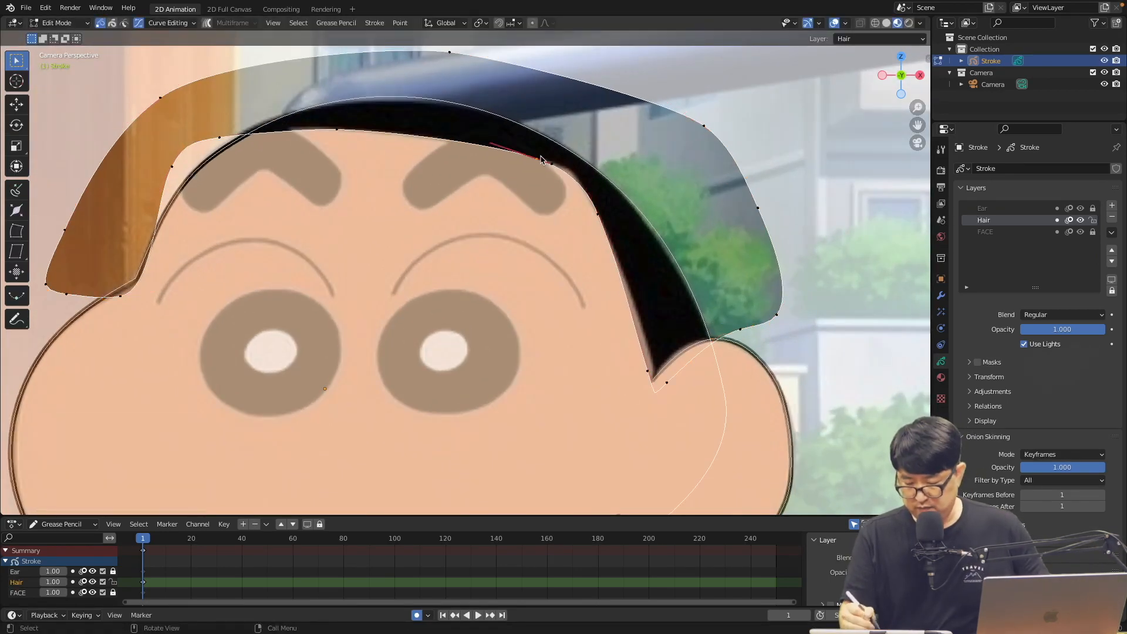
left_click_drag(662, 384, 687, 351)
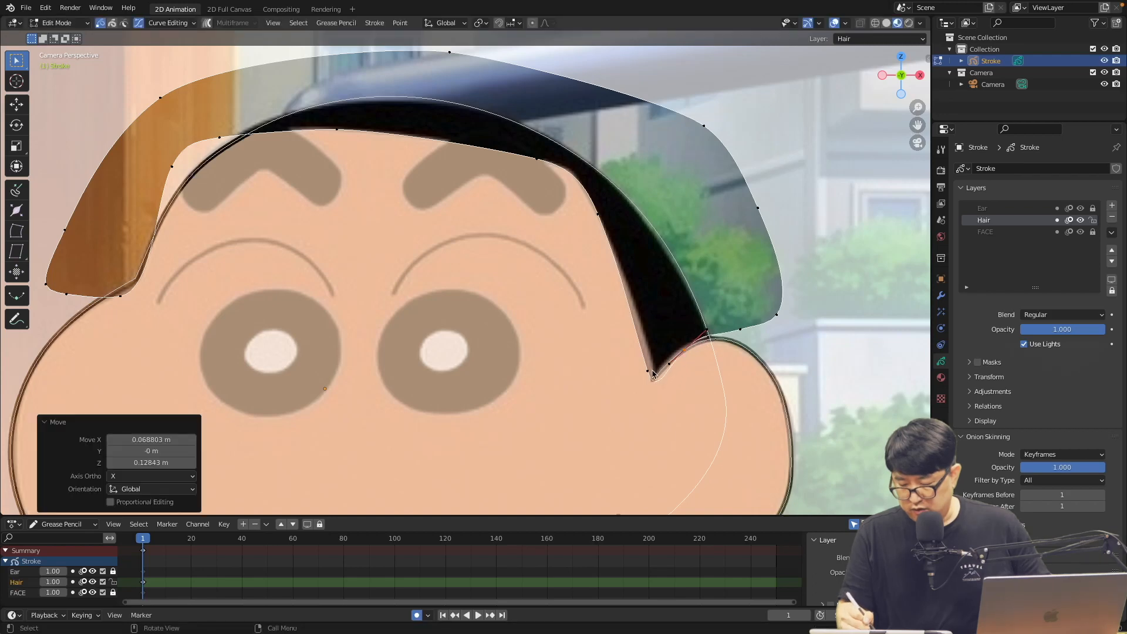
Set the handle type of the hair's curve point at the lower hairline corner beside the ear to Vector
left_click(651, 382)
key("v")
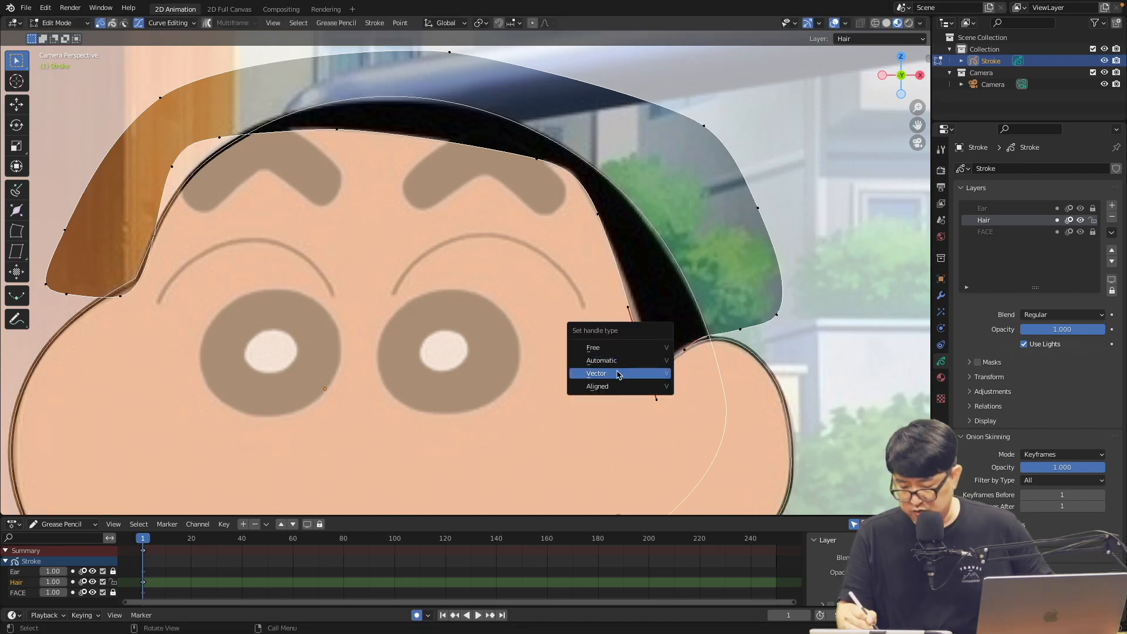
left_click(650, 374)
Move the hair's curve points at the hairline corner, over the ear and at the front lower edge so the hair overlaps the face, and return to Draw Mode
left_click_drag(648, 378, 647, 404)
mouse_move(685, 354)
left_mouse_down()
mouse_move(700, 362)
mouse_move(738, 335)
mouse_move(741, 360)
mouse_move(750, 357)
mouse_move(703, 364)
left_mouse_up()
left_click_drag(776, 314, 792, 327)
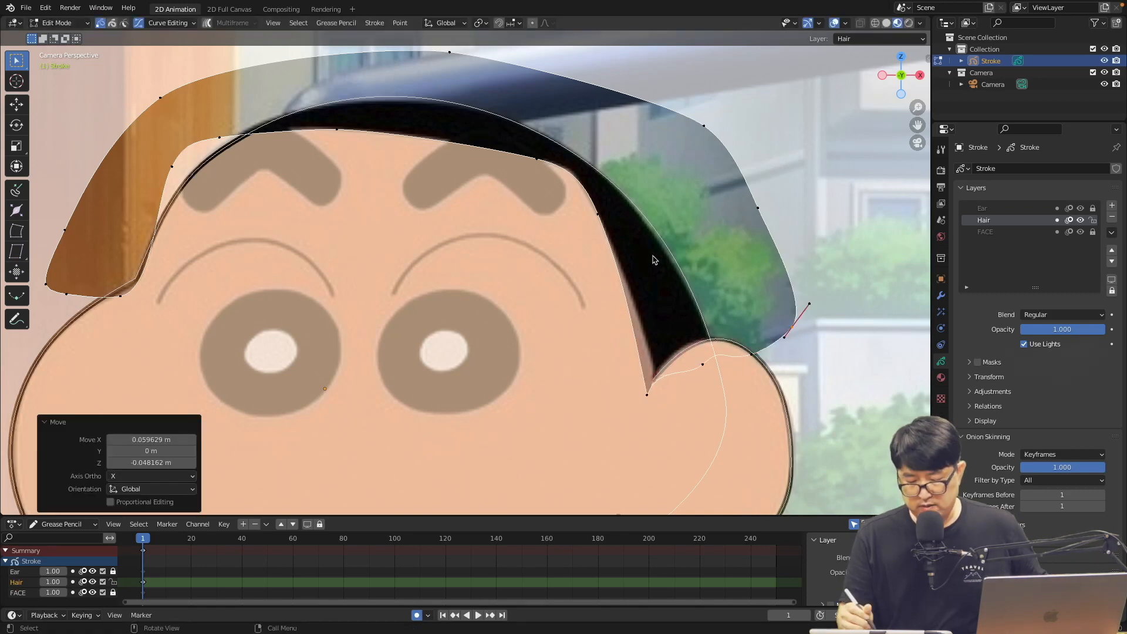
left_click(122, 296)
left_click_drag(122, 297, 111, 275)
key("Tab")
scroll(510, 231, "down", 5)
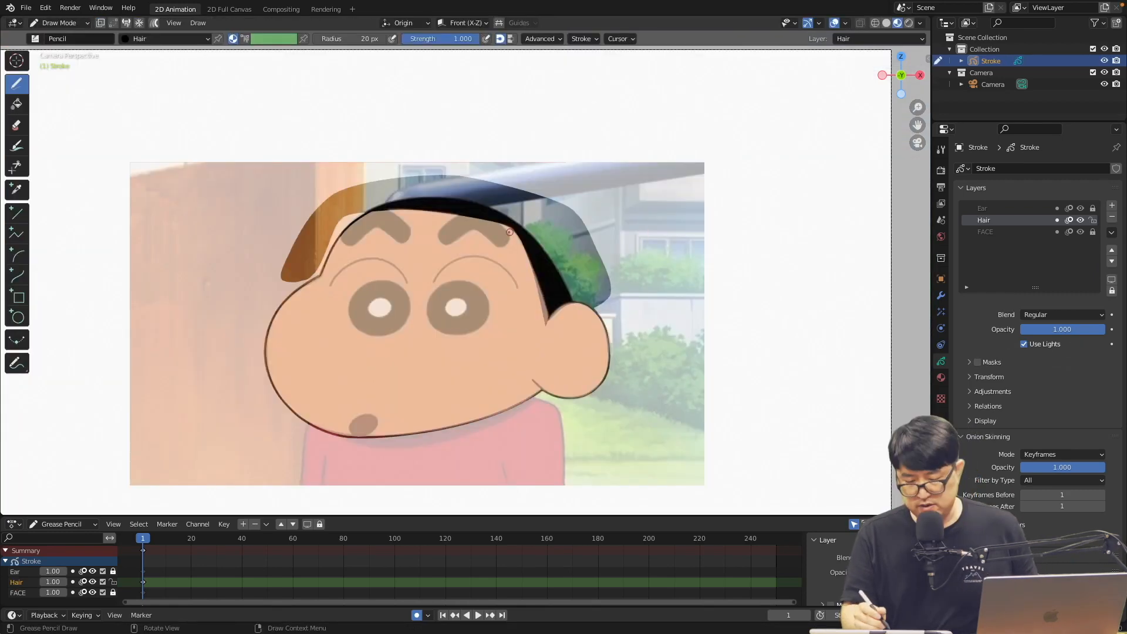
Hide the camera reference and enable Masks on the Hair layer with FACE as the mask layer
left_click(1104, 84)
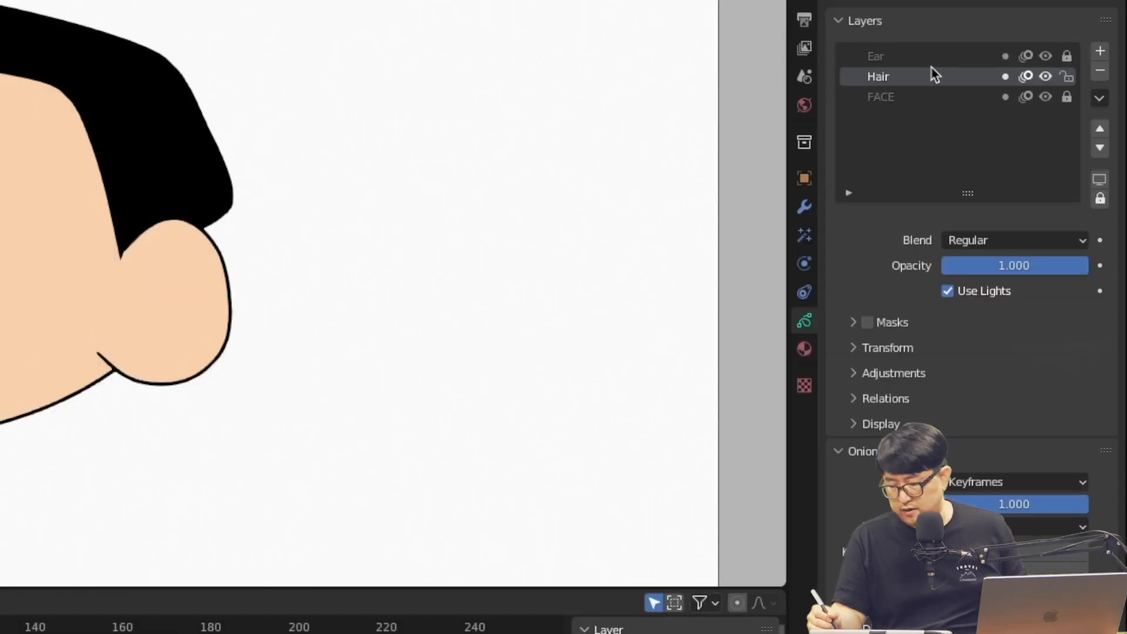
left_click(868, 323)
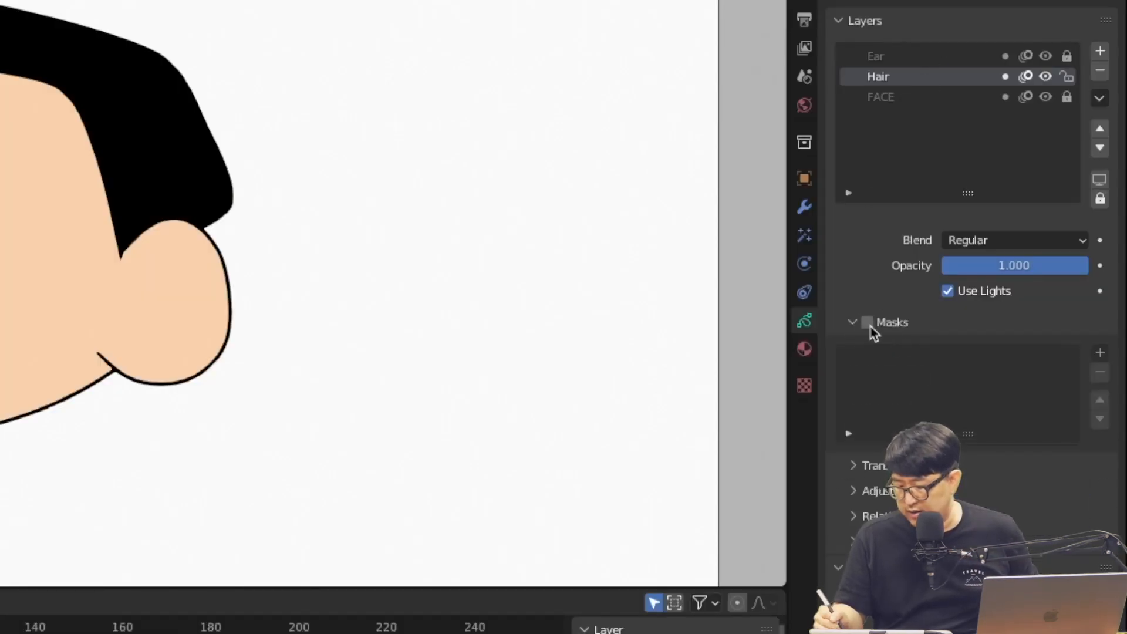
left_click(868, 322)
left_click(1100, 352)
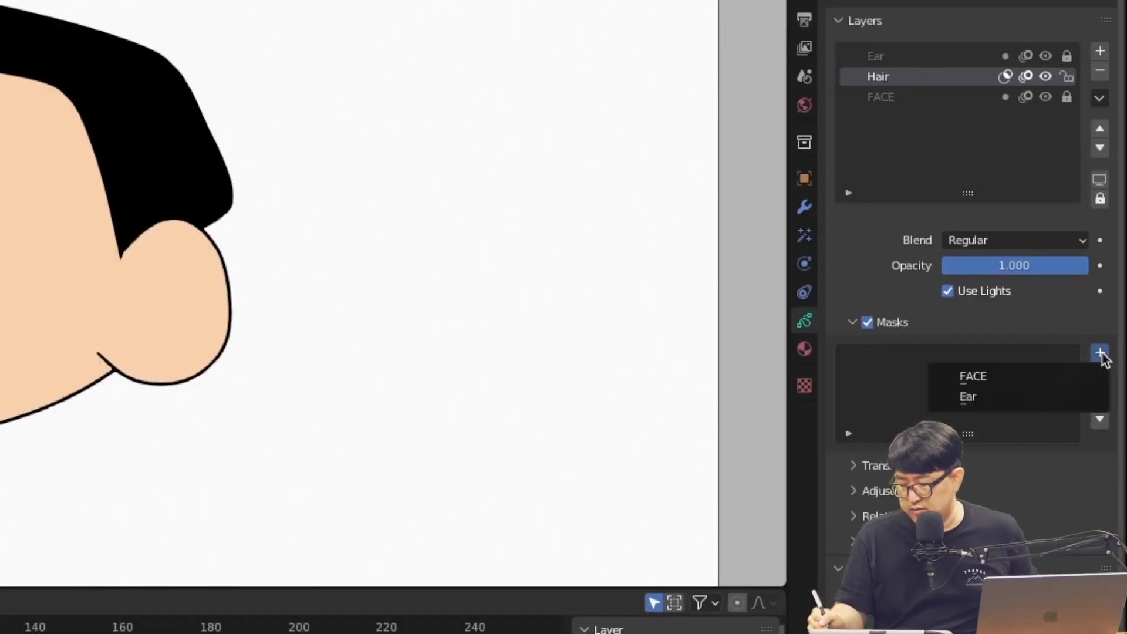
left_click(996, 379)
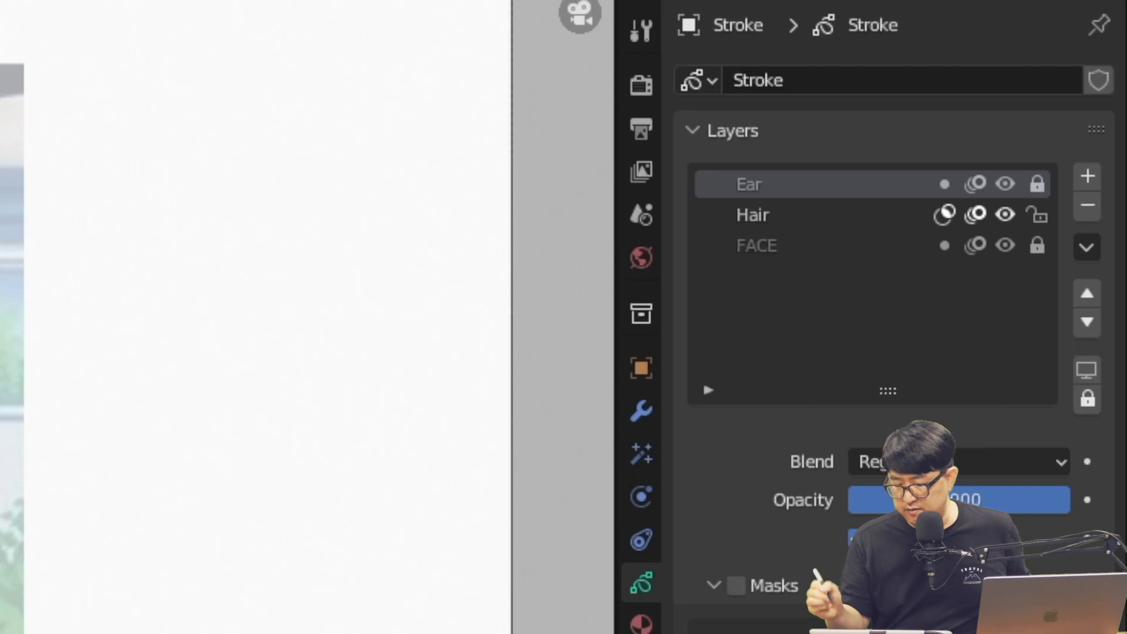
Lock the Hair layer and add a new layer named EYE above the Ear layer
left_click(1093, 220)
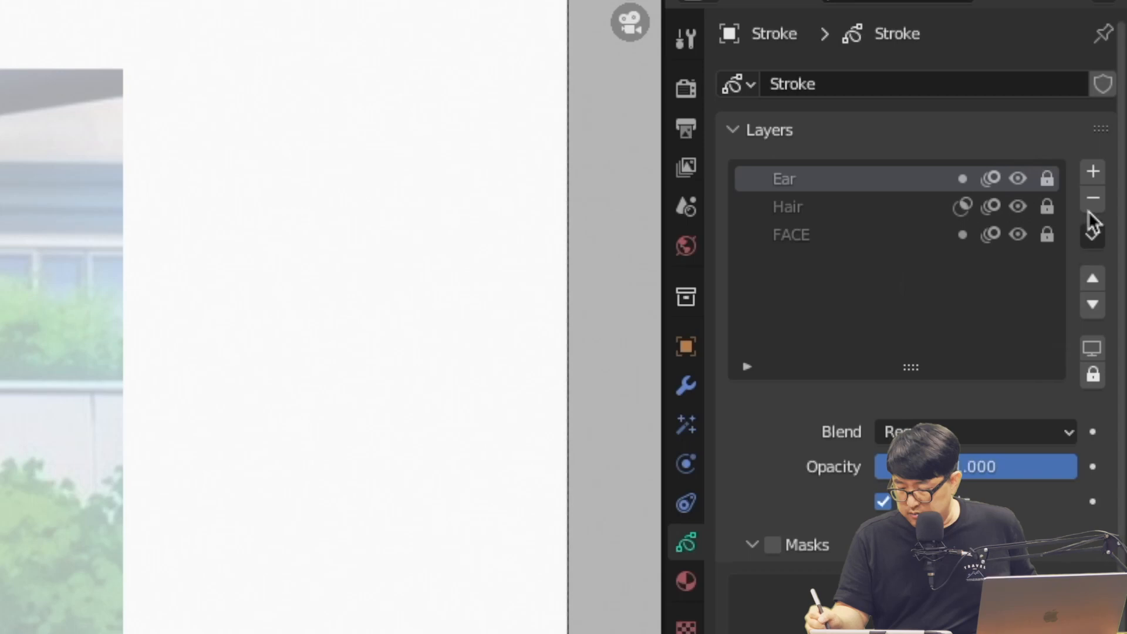
left_click(1112, 205)
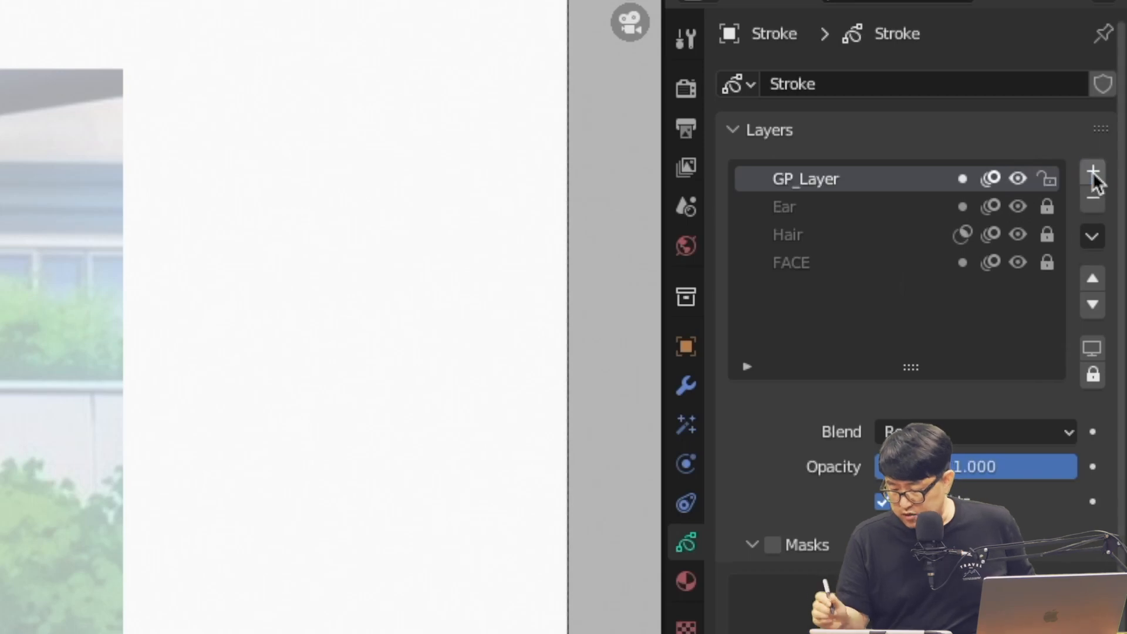
double_click(835, 171)
type("EYE")
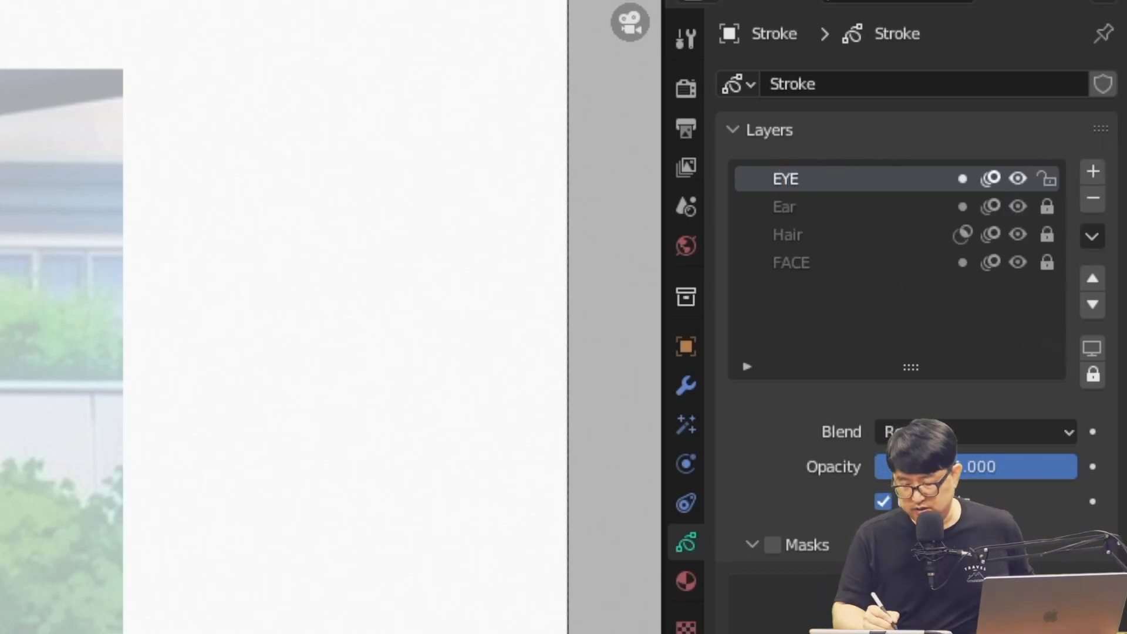
Trace the black eye nearer the ear with the Hair material and duplicate the stroke over the other eye
left_click(686, 582)
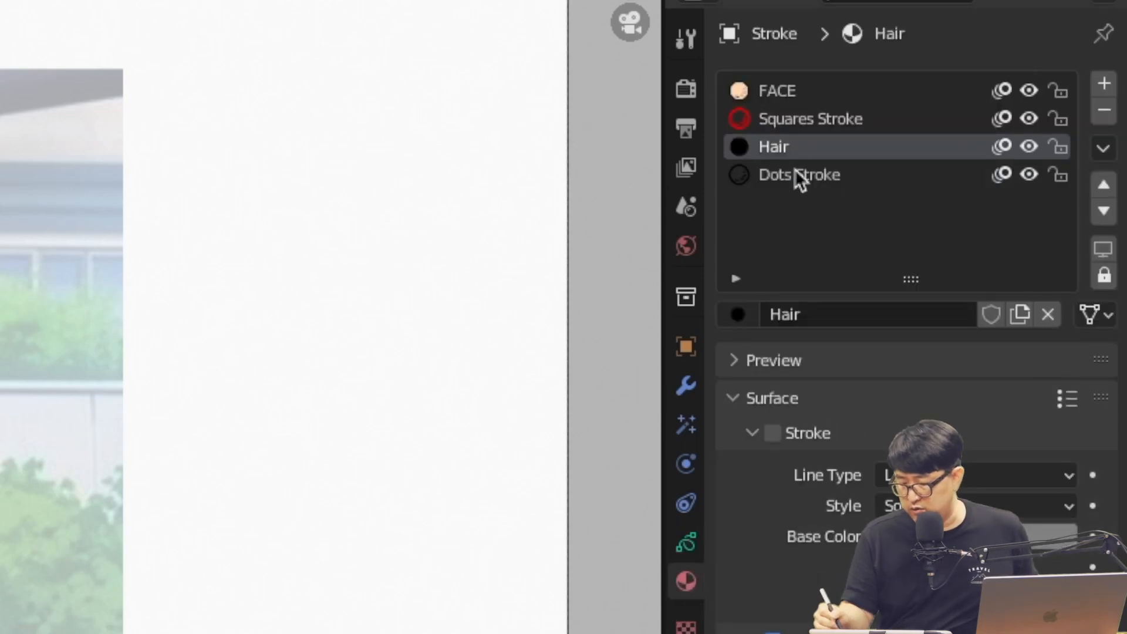
mouse_move(533, 163)
left_mouse_down()
mouse_move(476, 191)
mouse_move(459, 238)
mouse_move(465, 289)
mouse_move(496, 319)
mouse_move(554, 322)
mouse_move(623, 290)
mouse_move(528, 162)
left_mouse_up()
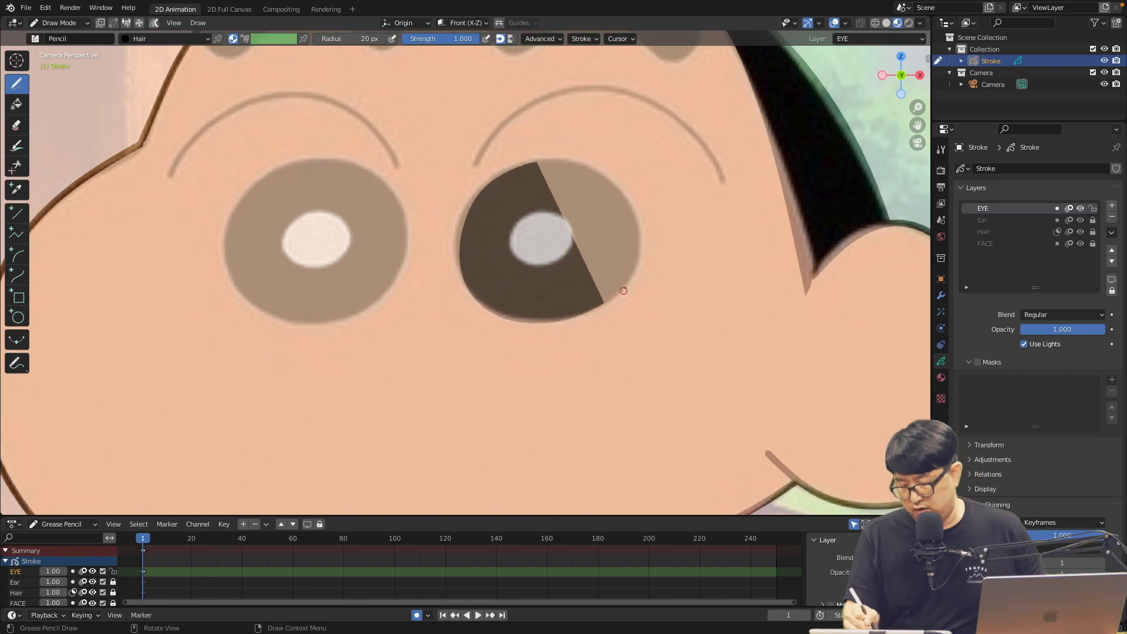
key("Tab")
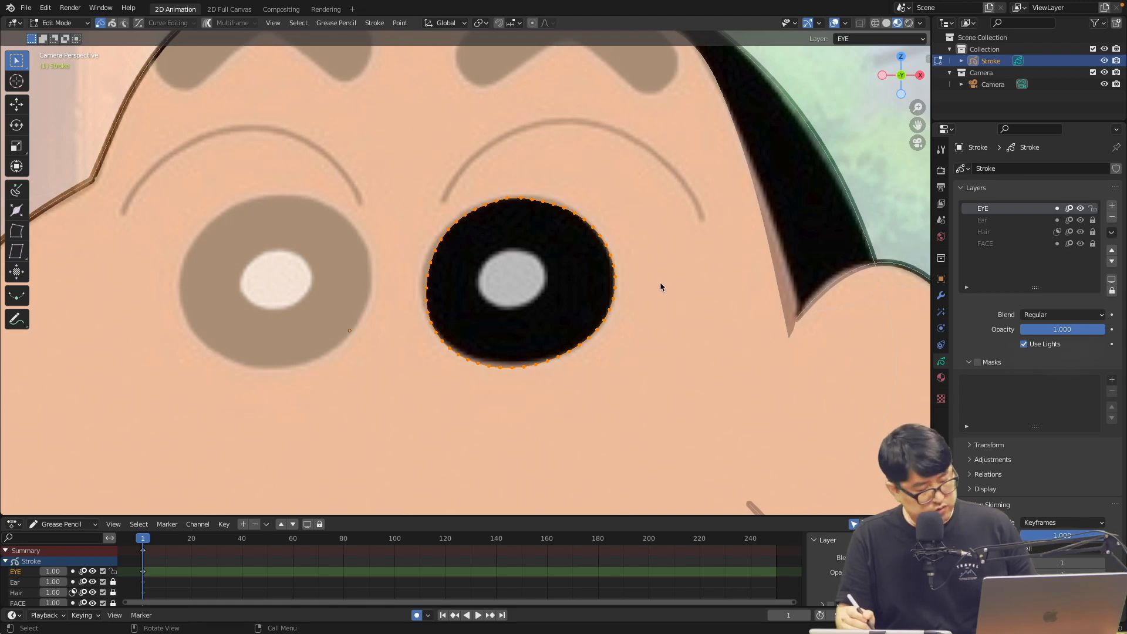
key("shift+d")
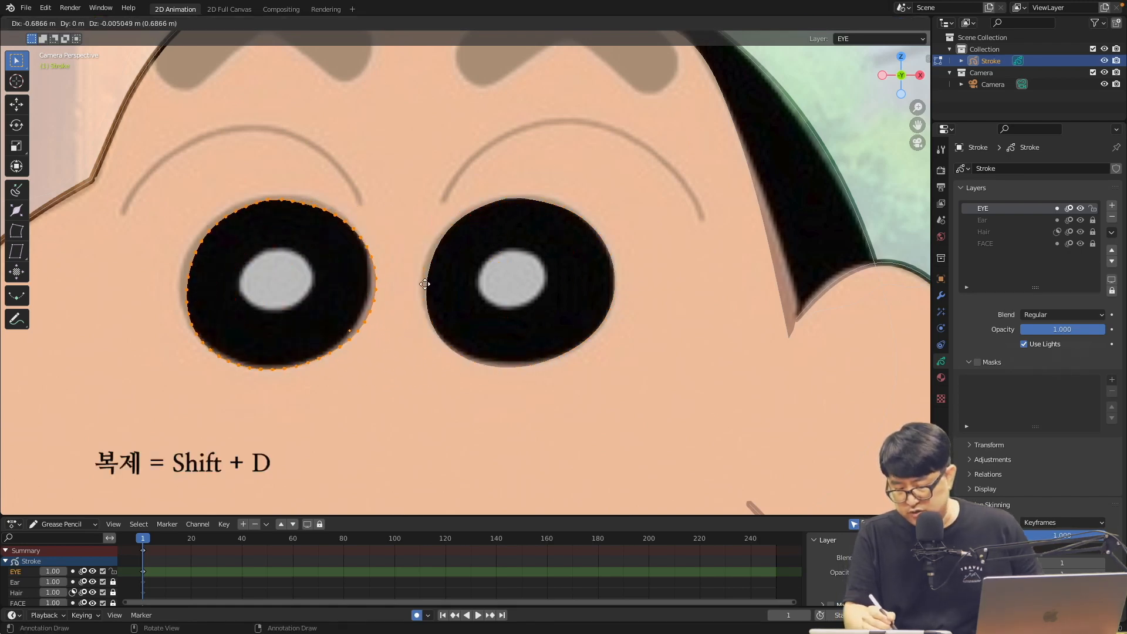
left_click(425, 283)
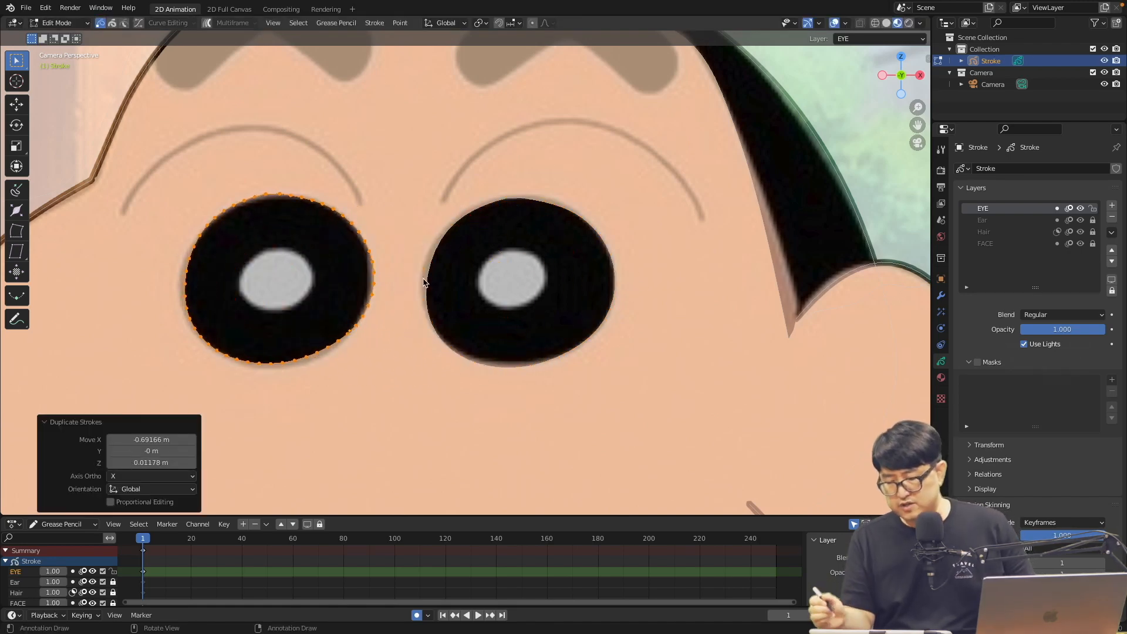
key("Tab")
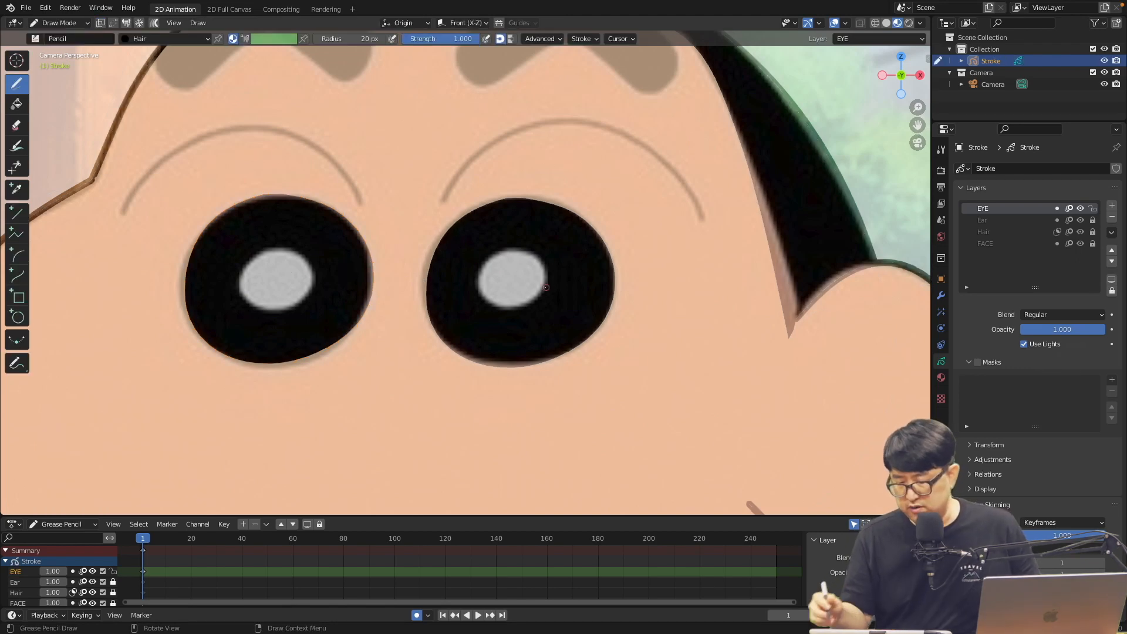
Rename the Squares Stroke material as Eye_white
left_click(941, 378)
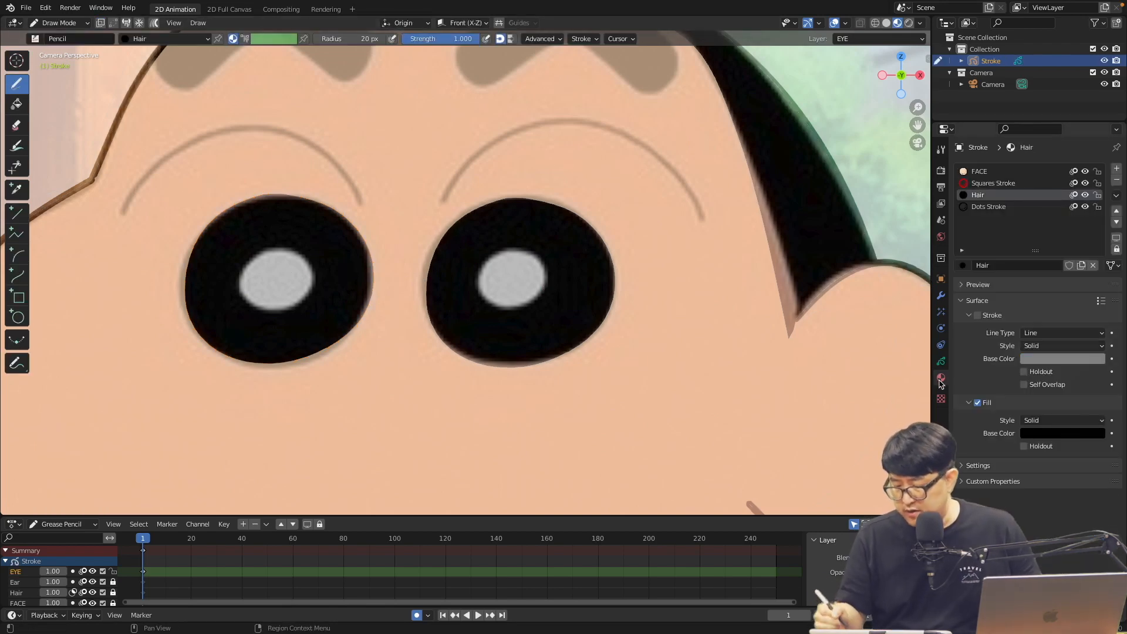
left_click(1005, 183)
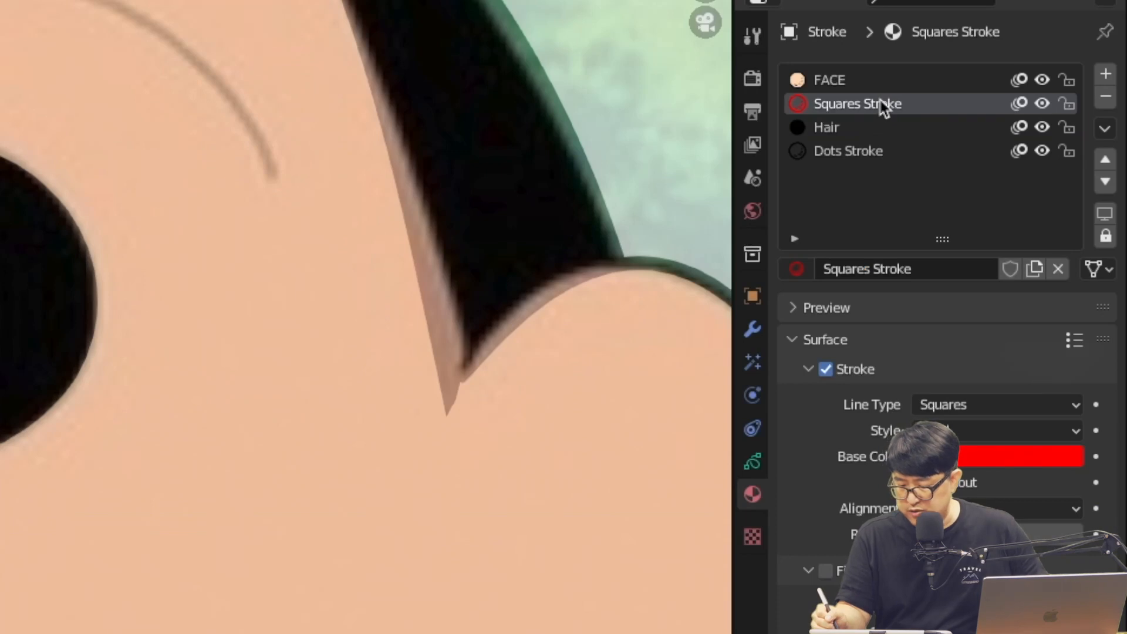
double_click(880, 109)
type("Eye_white")
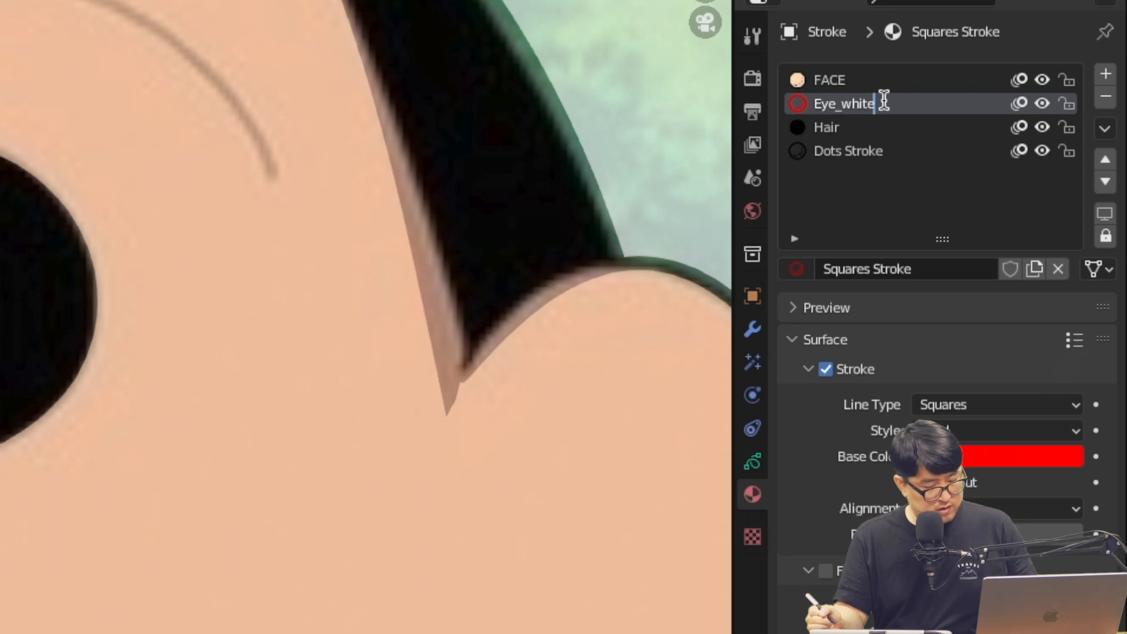
key("Return")
Turn off Stroke for the Eye_white material and enable Fill with a white base color
left_click(825, 369)
left_click(825, 571)
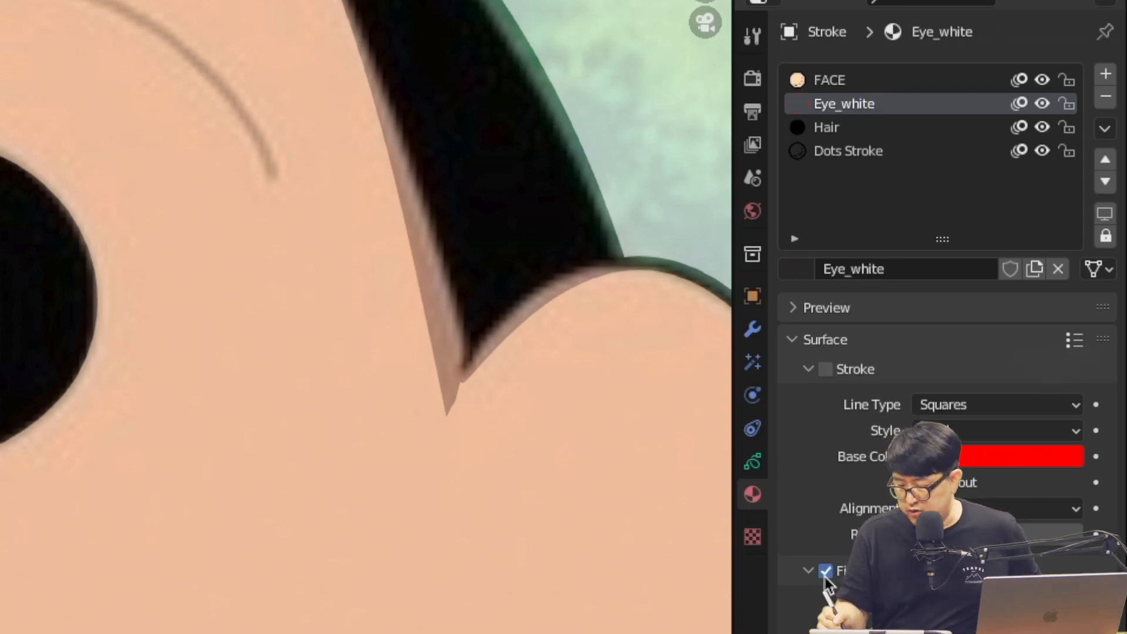
left_click(1021, 629)
left_click_drag(1061, 414, 1080, 206)
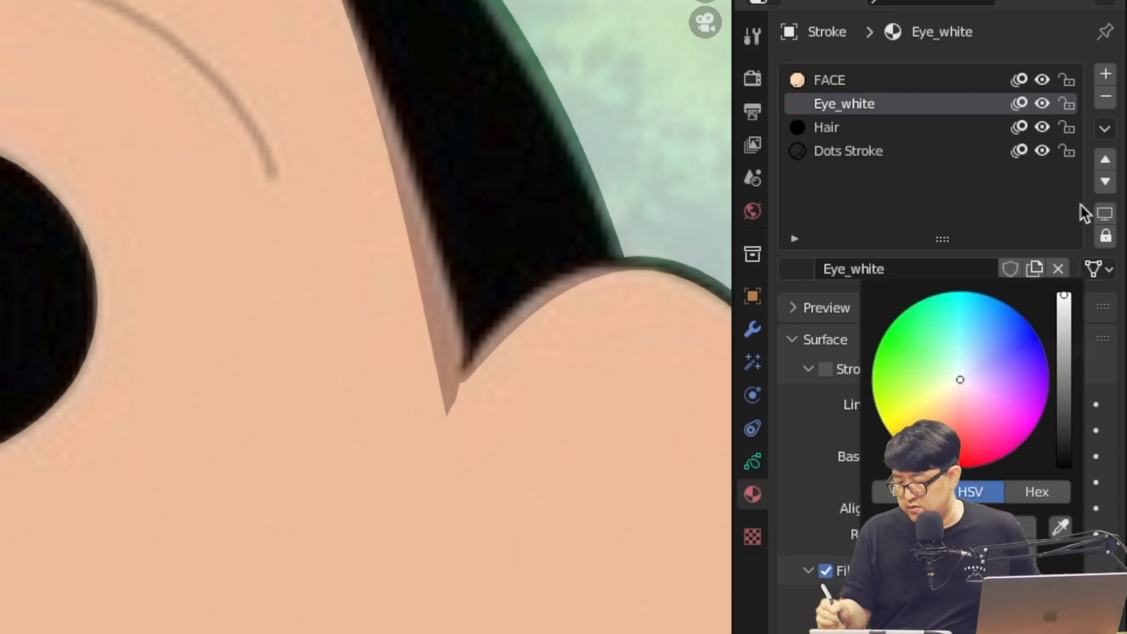
Draw the white highlight inside the eye nearer the ear and close the gap between its end points in Edit Mode
left_click(752, 462)
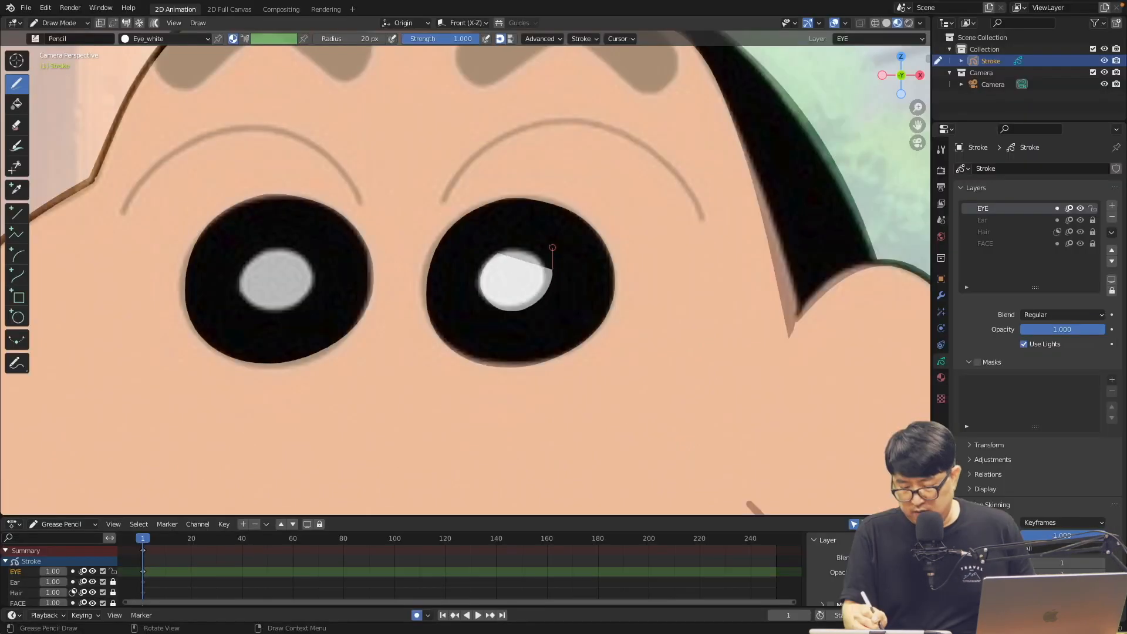
mouse_move(552, 247)
left_mouse_down()
mouse_move(512, 241)
mouse_move(487, 258)
left_mouse_up()
key("Tab")
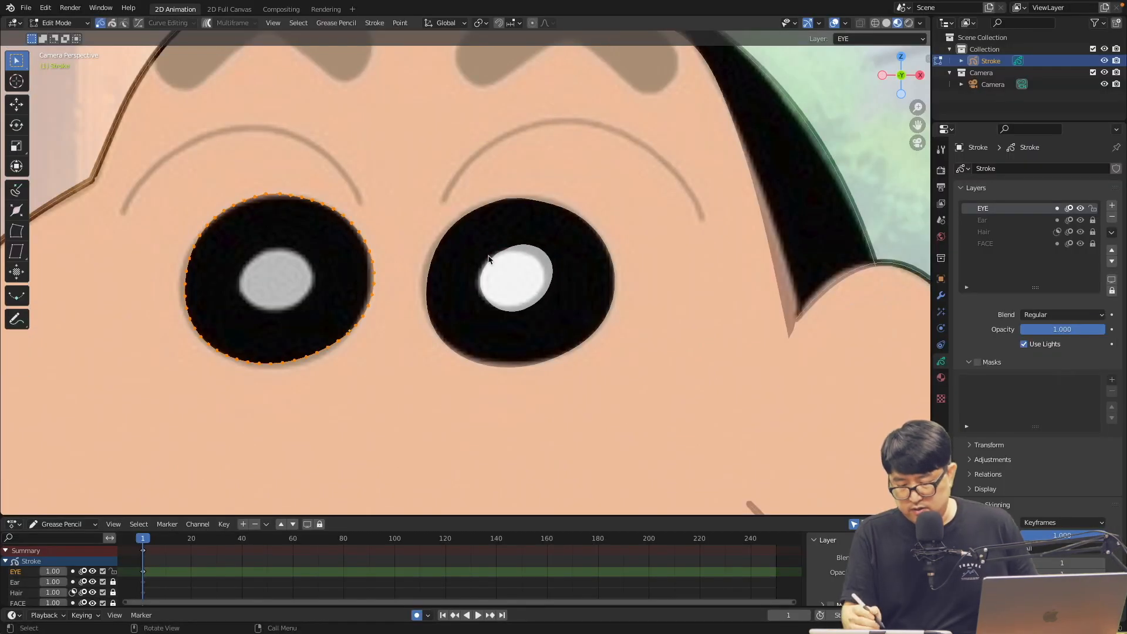
left_click(534, 250)
scroll(534, 249, "up", 6)
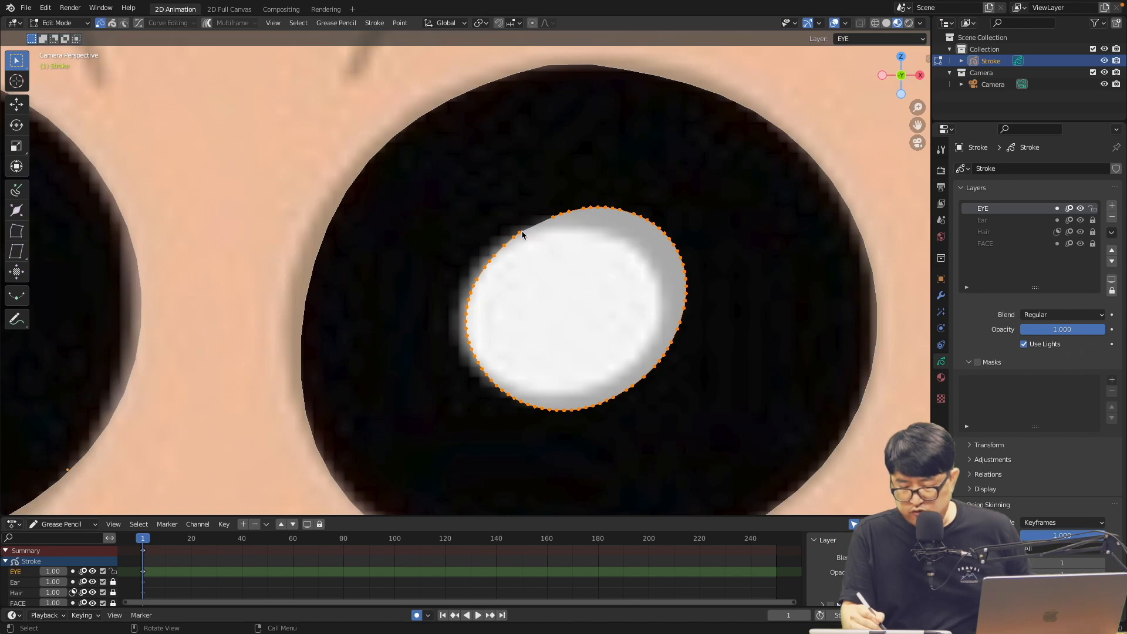
left_click(521, 233)
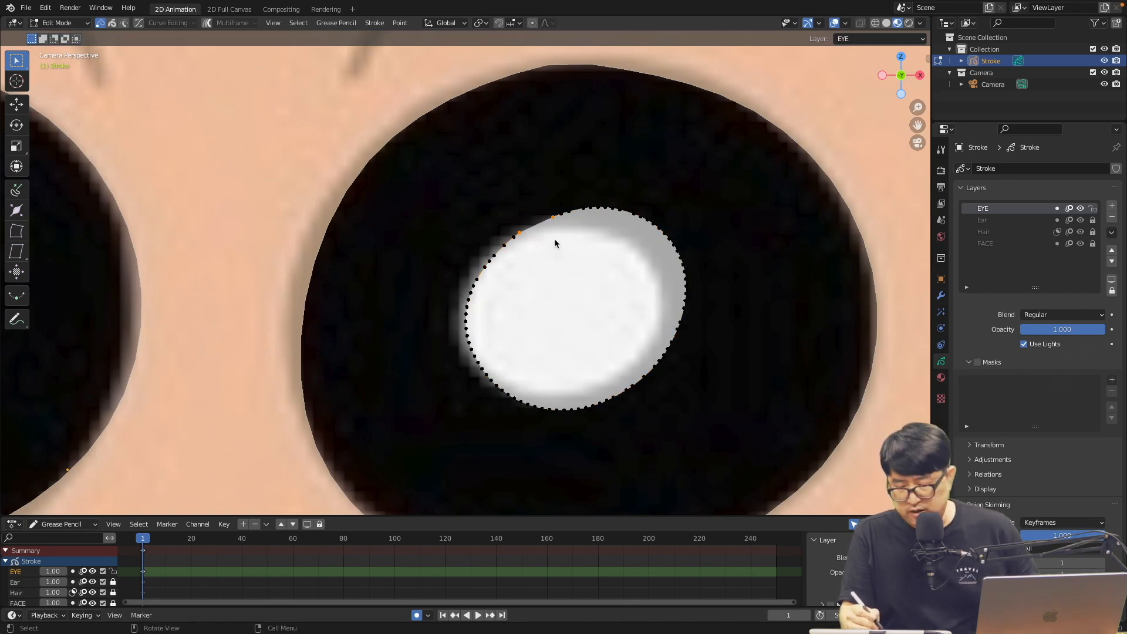
key("f")
Turn on Curve Editing and move the highlight's curve points inward to match the reference's white oval
left_click(138, 23)
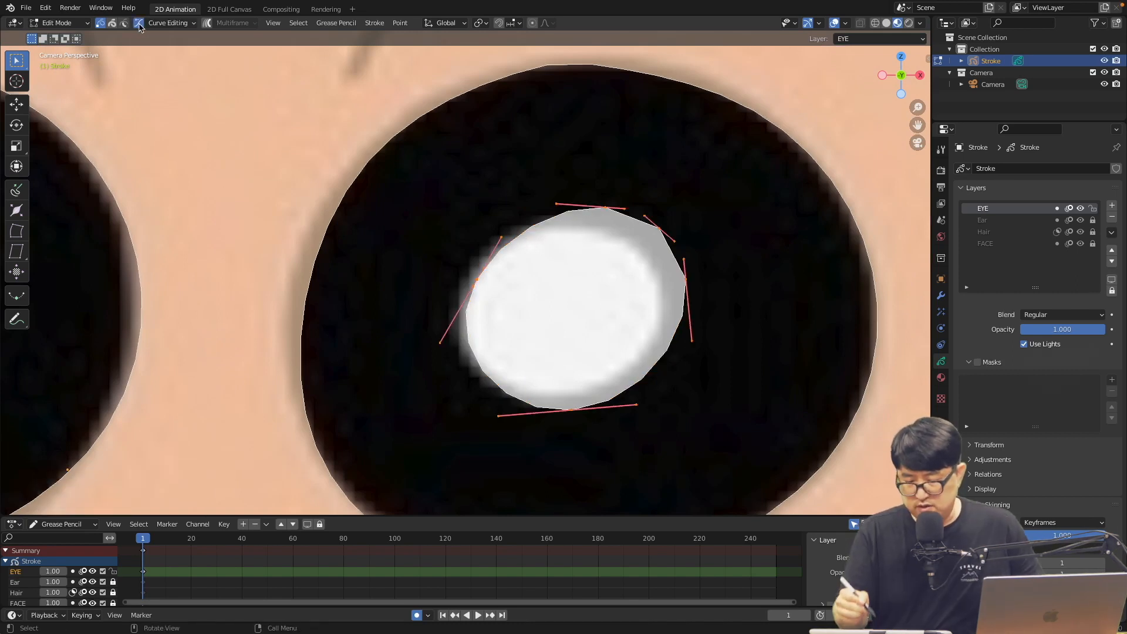
left_click_drag(607, 207, 582, 217)
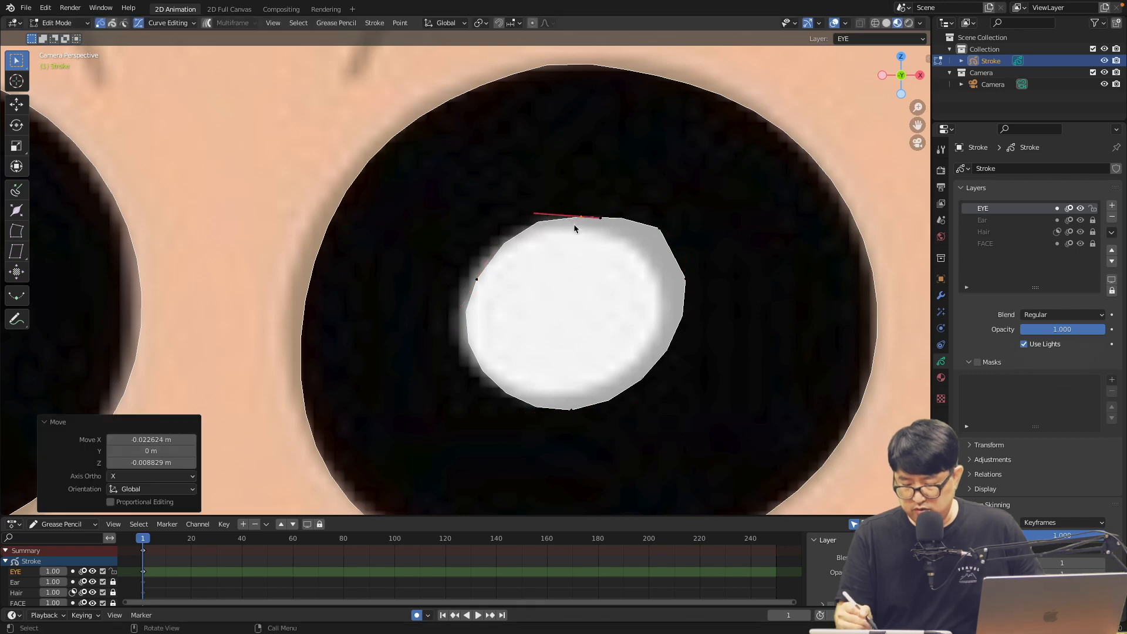
left_click_drag(659, 228, 653, 249)
left_click_drag(685, 279, 669, 300)
key("a")
left_click_drag(565, 413, 553, 407)
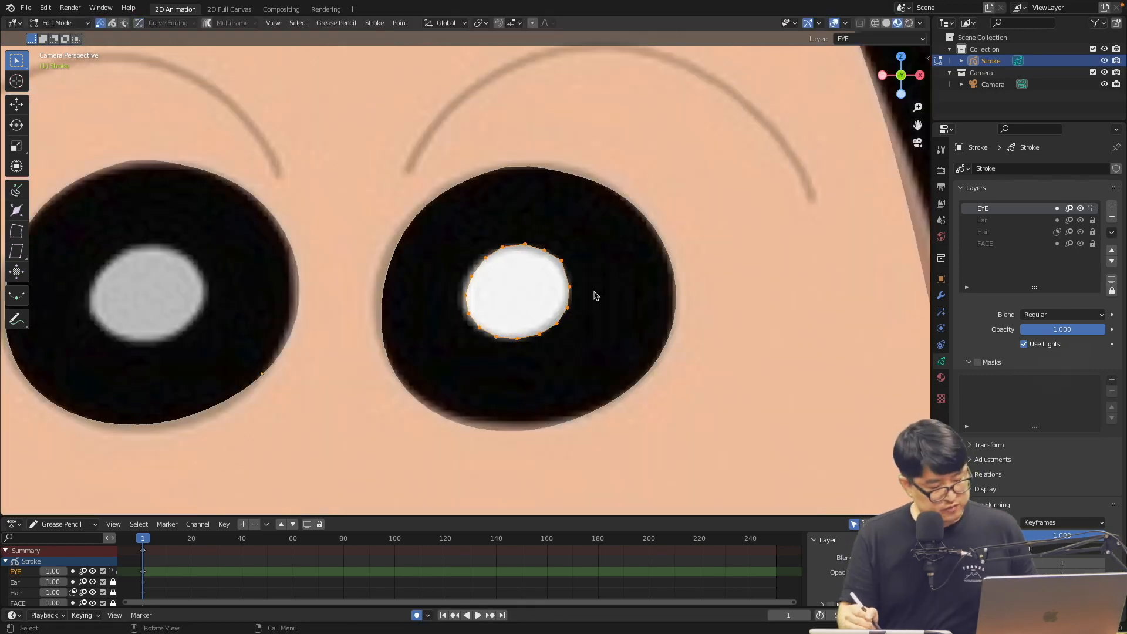
Duplicate the white highlight onto the other eye and check the drawing with the camera reference temporarily hidden
key("shift+d")
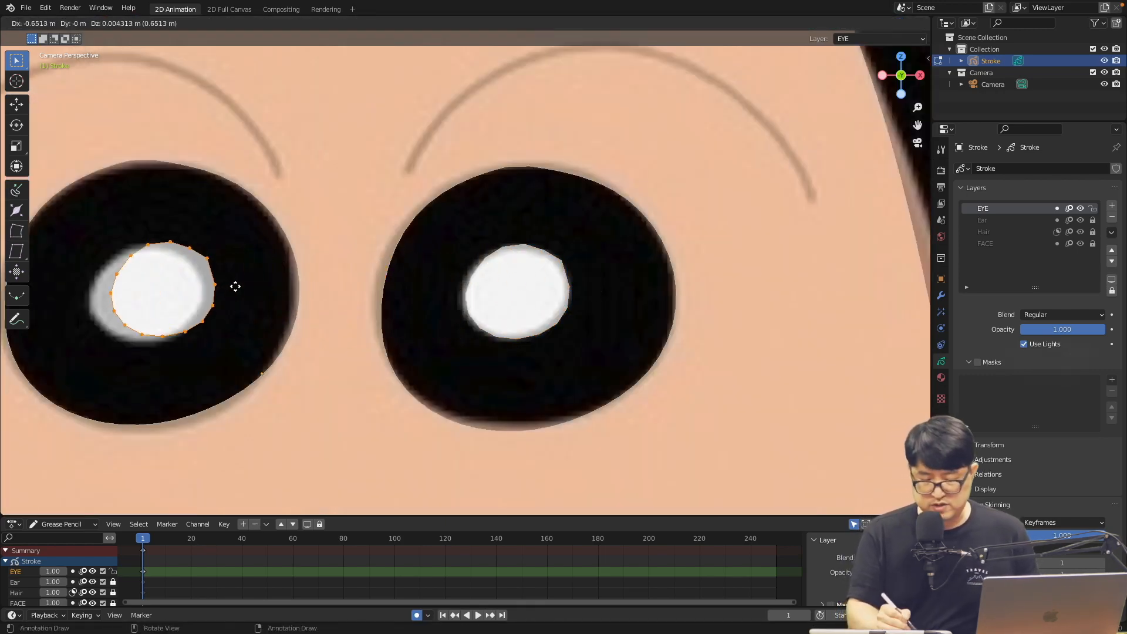
left_click(230, 295)
key("Tab")
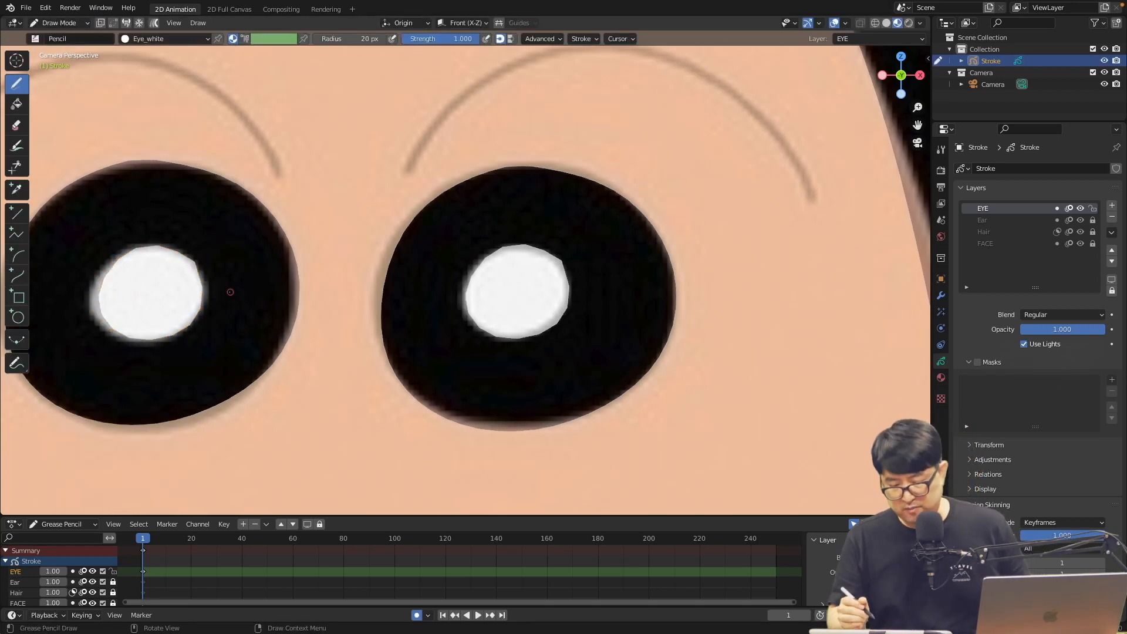
left_click(1105, 84)
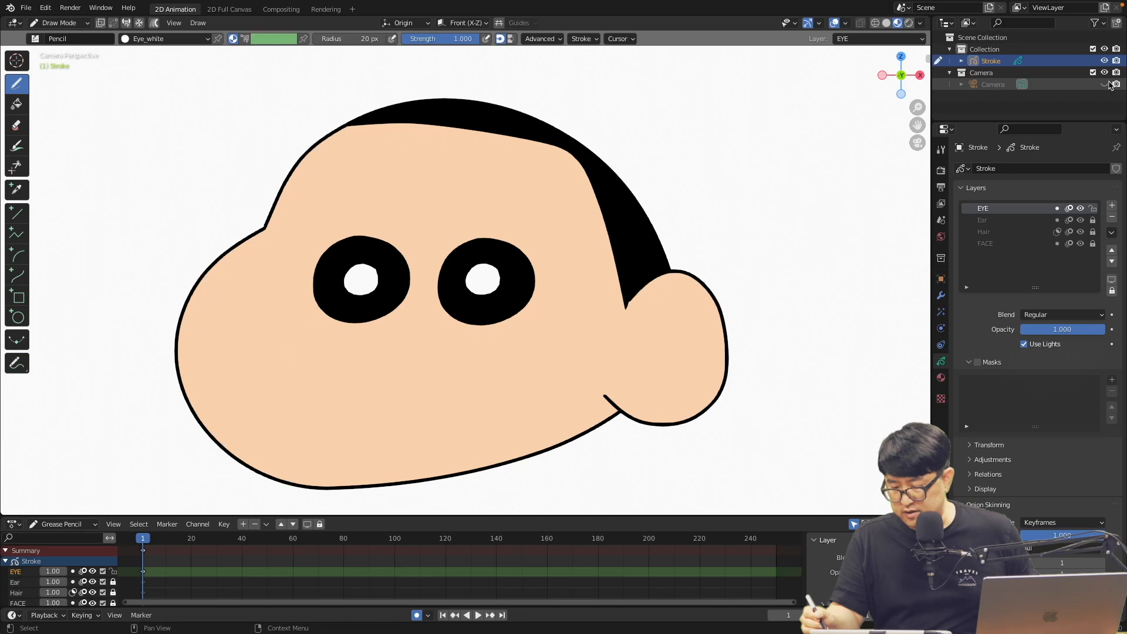
left_click(1105, 84)
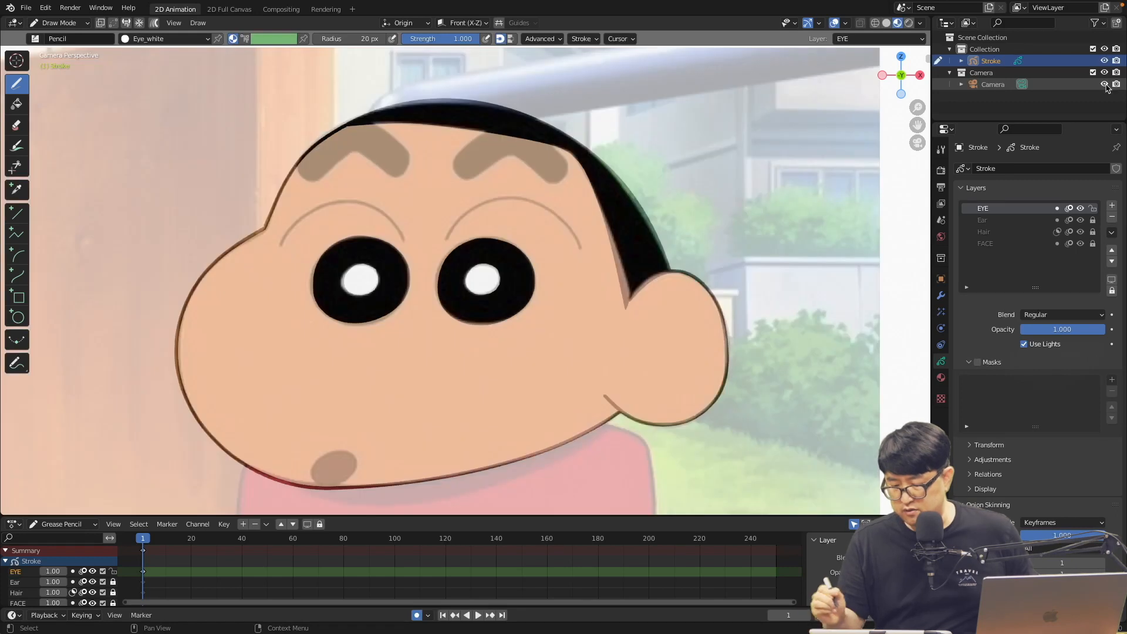
Rename the Dots Stroke material to Eye_Line and set its stroke line type to Line
left_click(942, 377)
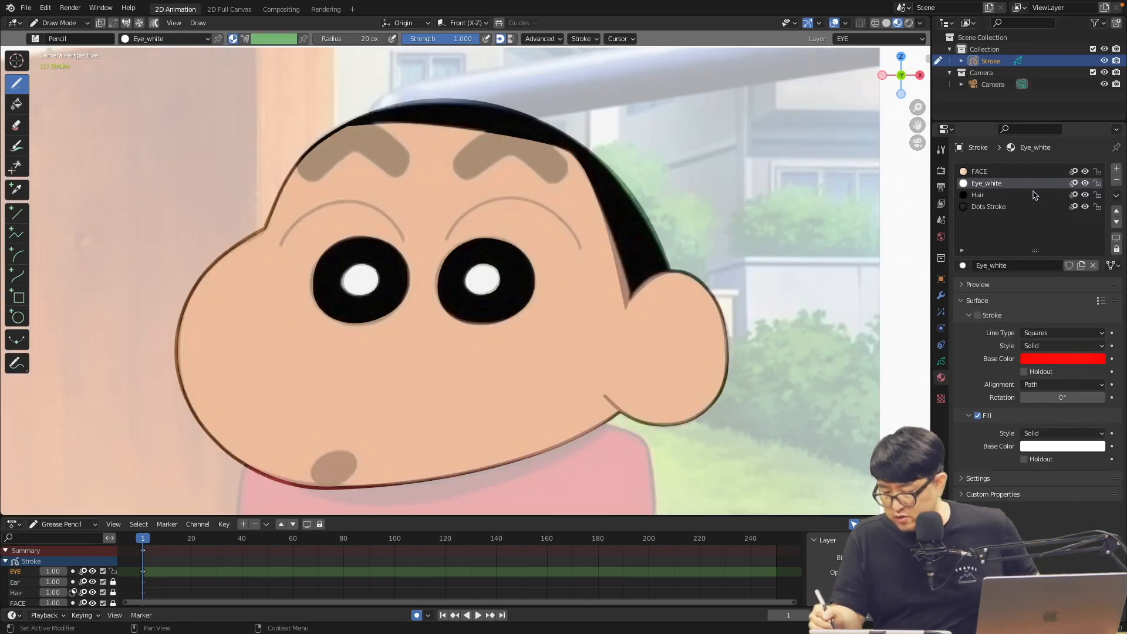
left_click(997, 207)
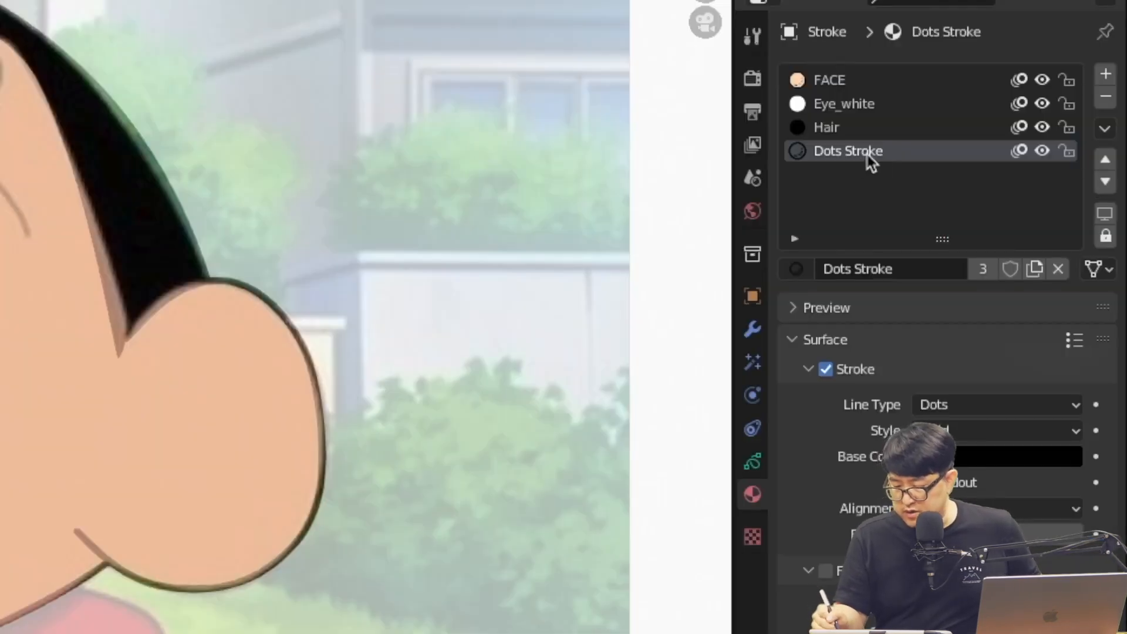
double_click(869, 152)
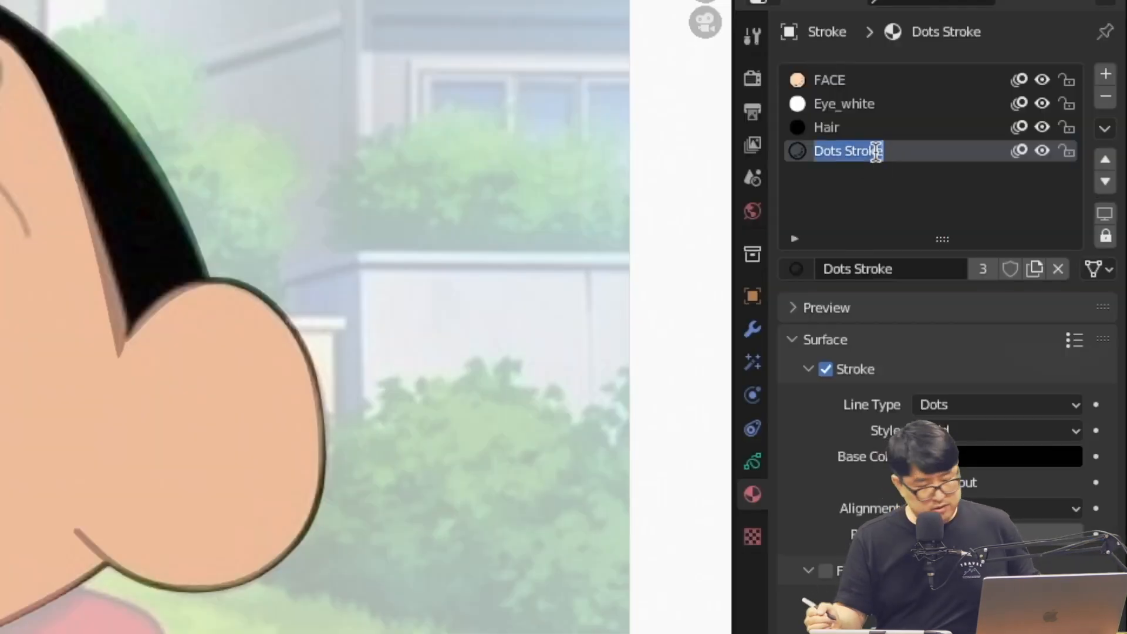
type("Eye_Line")
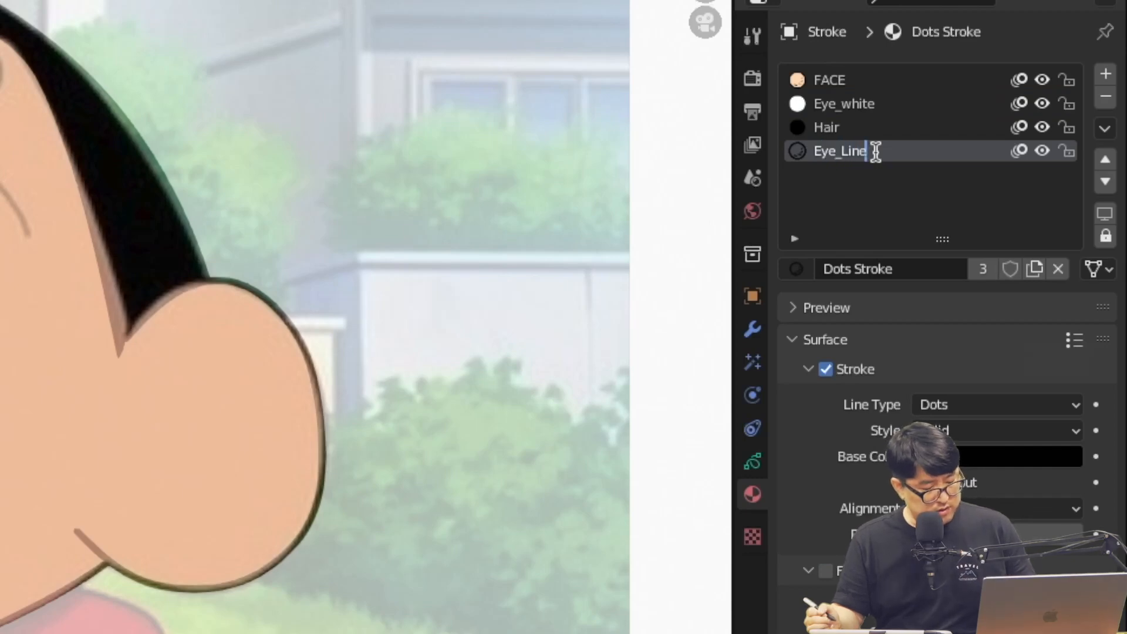
key("Return")
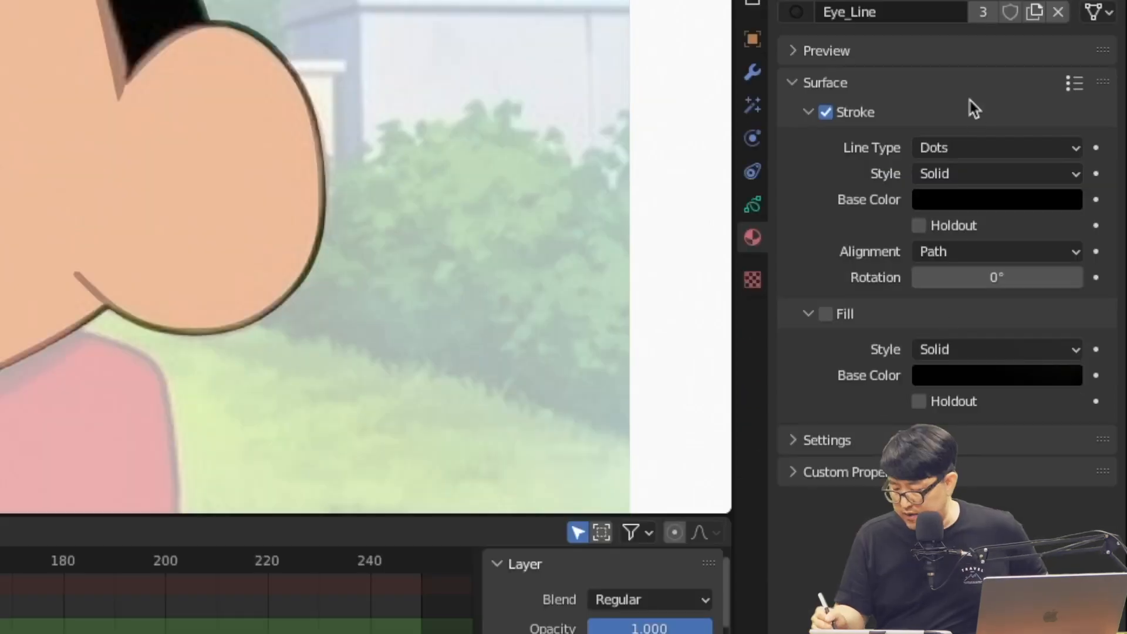
left_click(986, 408)
left_click(963, 174)
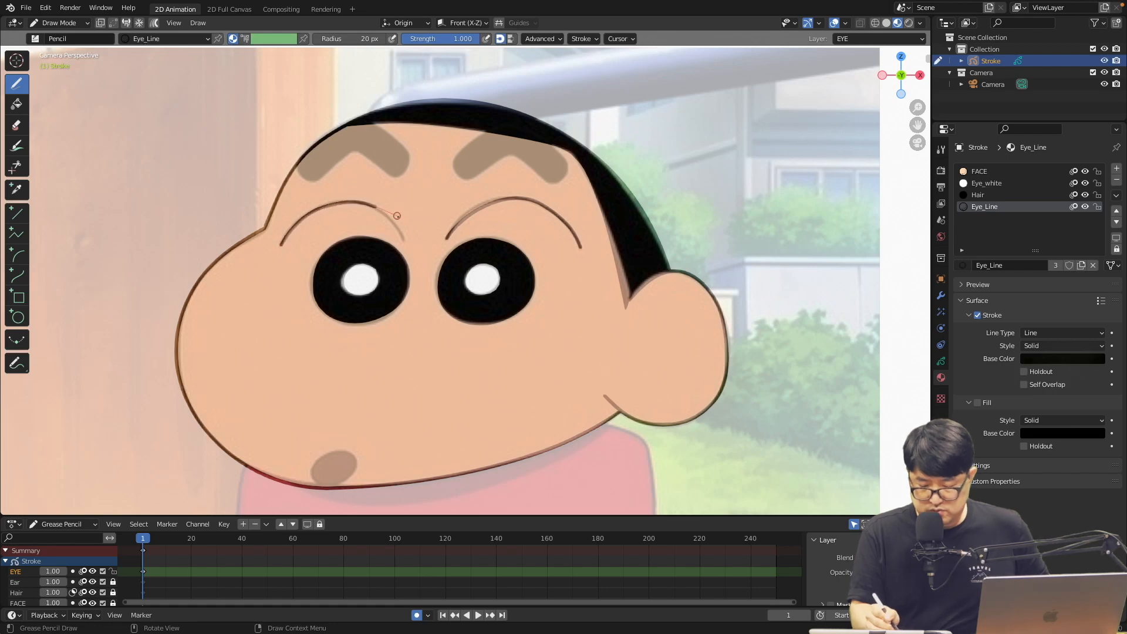
Draw the thin curved eyelid lines above both eyes with the Eye_Line material
left_click_drag(418, 260, 417, 260)
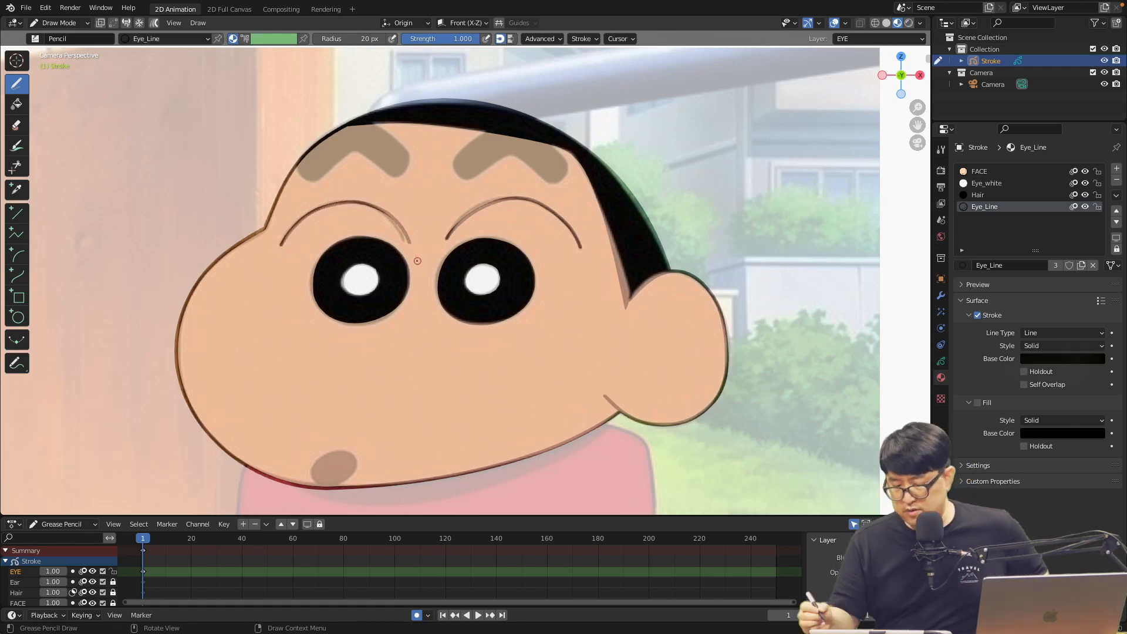
left_click(977, 195)
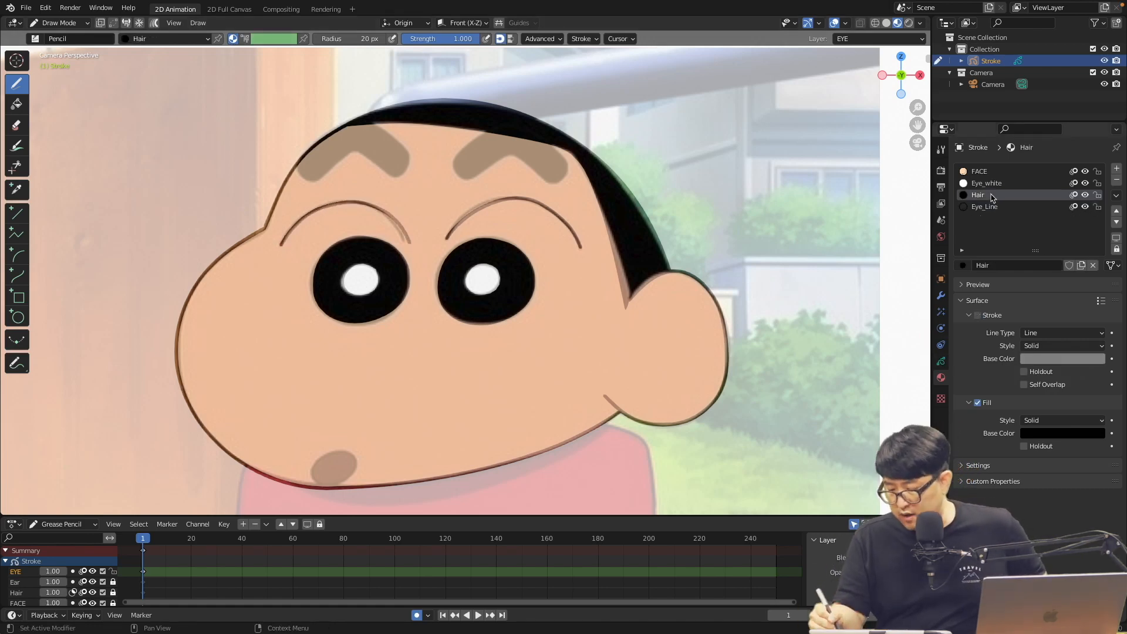
key("ctrl+z")
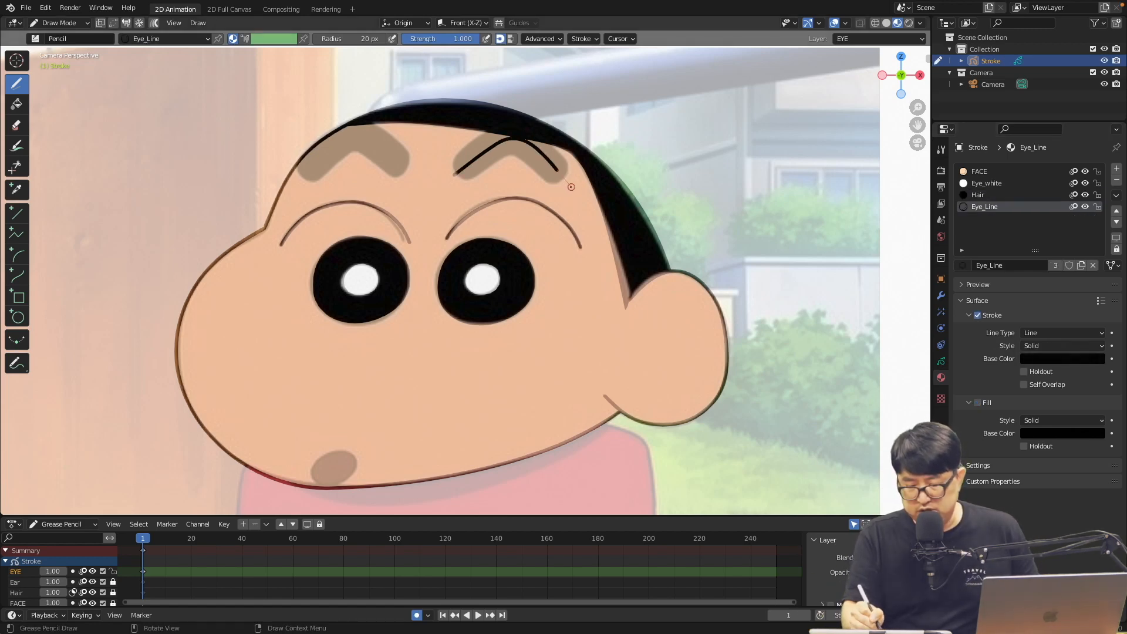
Draw the eyebrow nearer the ear and thicken its stroke in Edit Mode with a Shrink/Fatten value of 6.108
key("Tab")
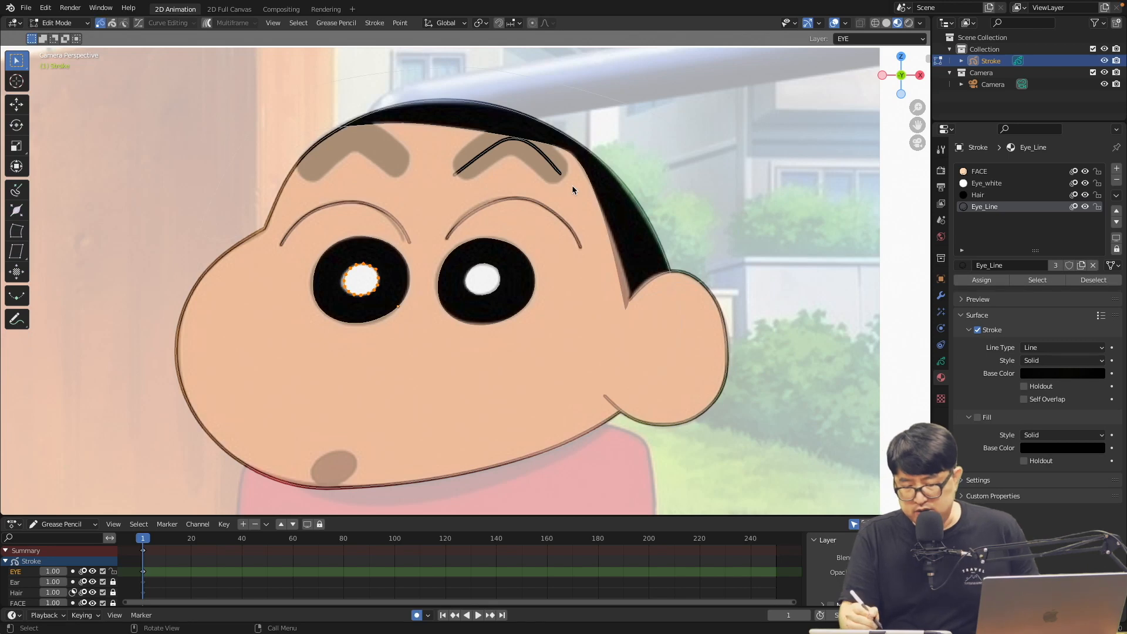
left_click(560, 168)
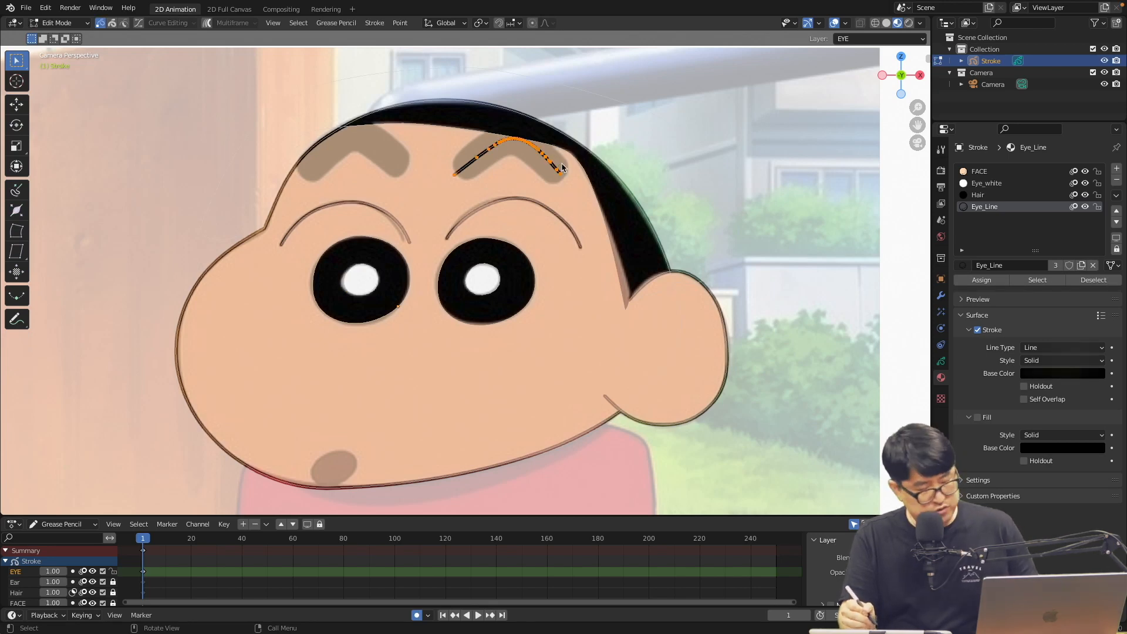
key("alt+s")
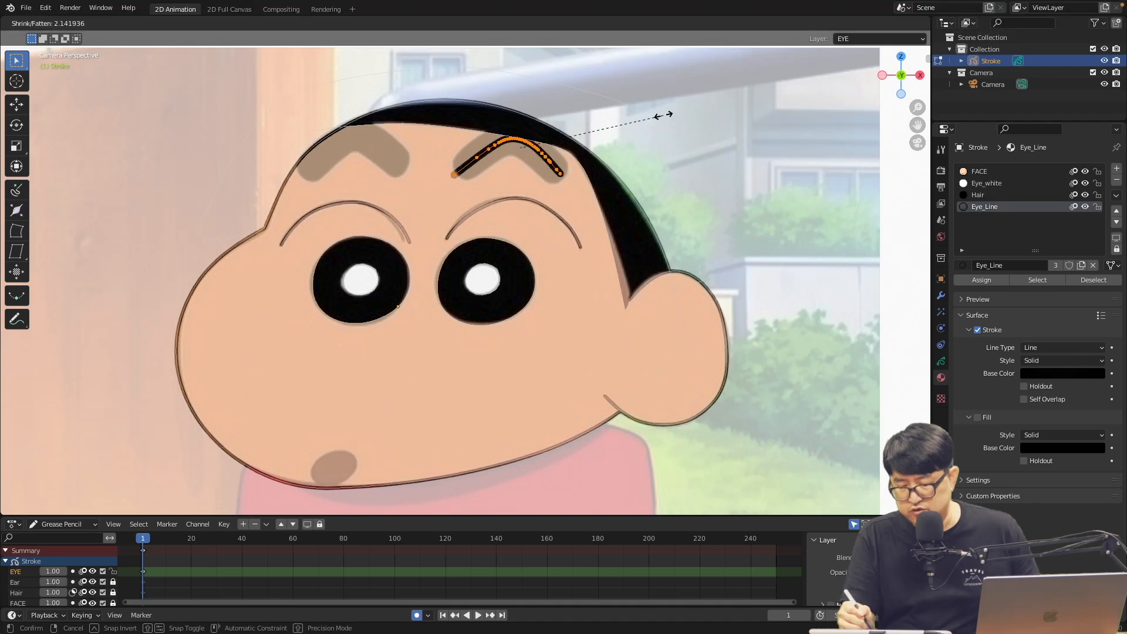
left_click(485, 389)
Turn on Curve Editing and move the eyebrow's curve points inward so the thick stroke matches the reference eyebrow
left_click(140, 25)
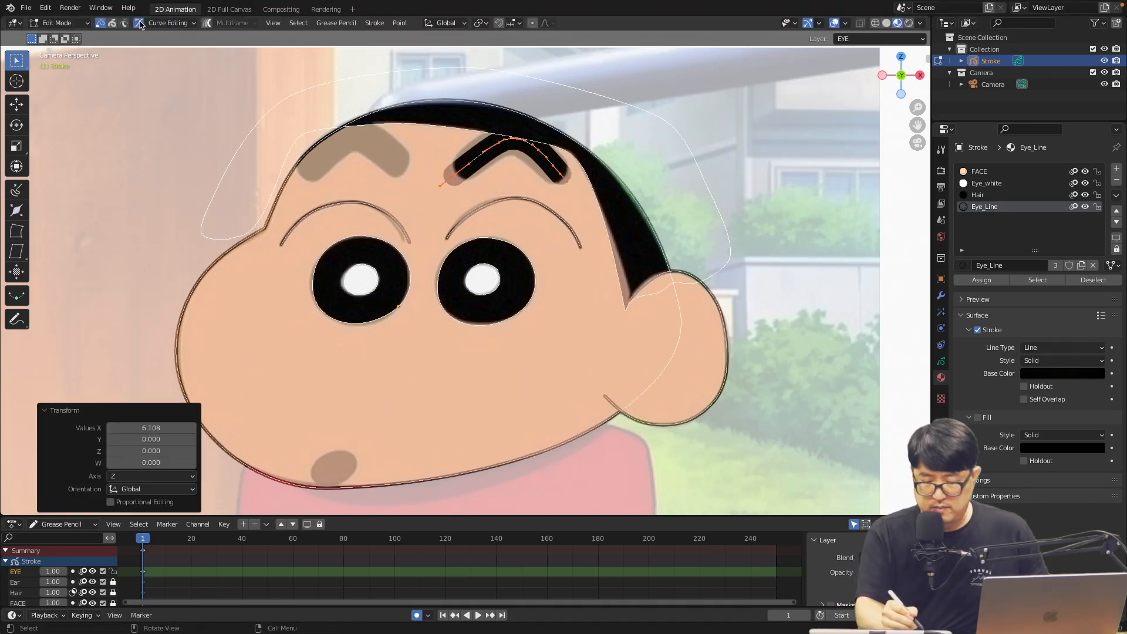
left_click_drag(456, 191, 496, 146)
left_click_drag(561, 174, 514, 137)
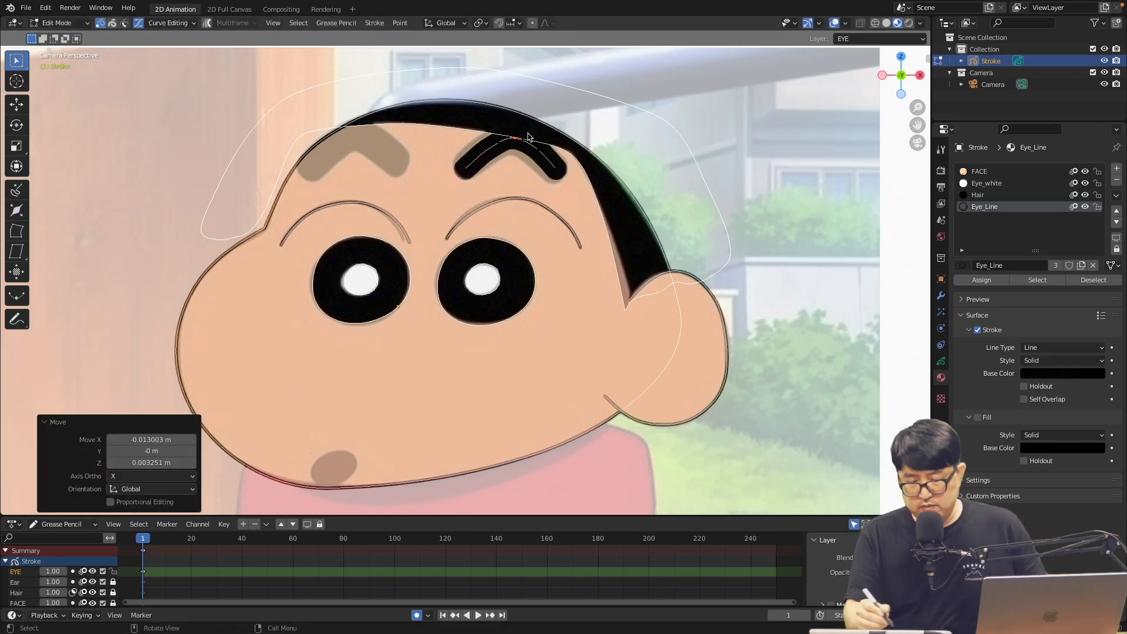
Turn off Curve Editing, duplicate the eyebrow above the other eye and check the drawing with the camera reference temporarily hidden
left_click(144, 24)
key("l")
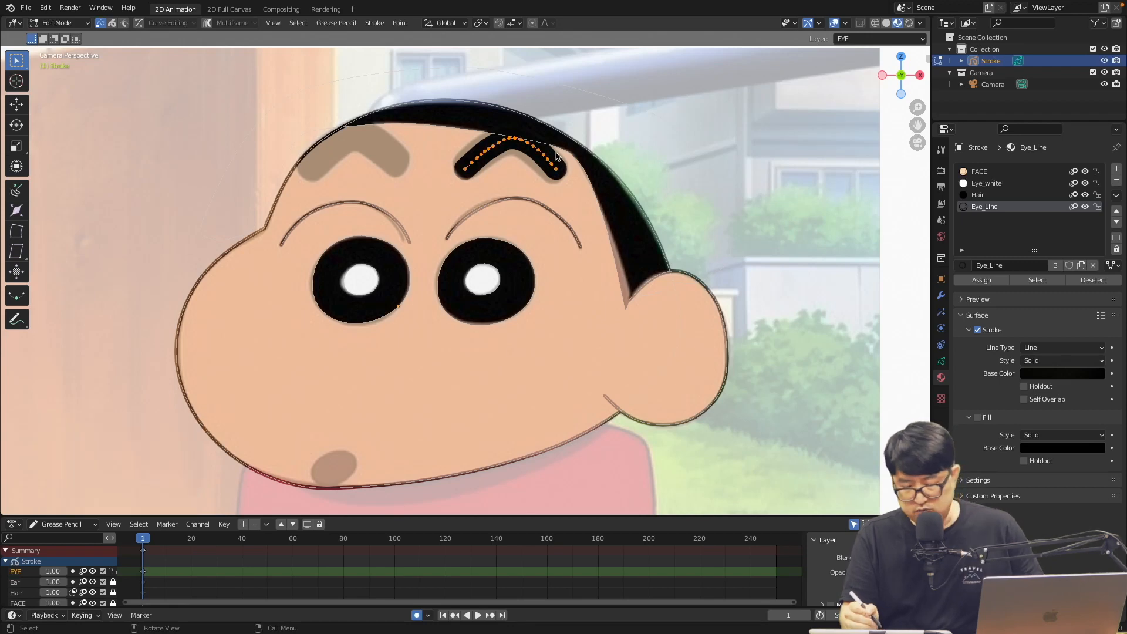
key("shift+d")
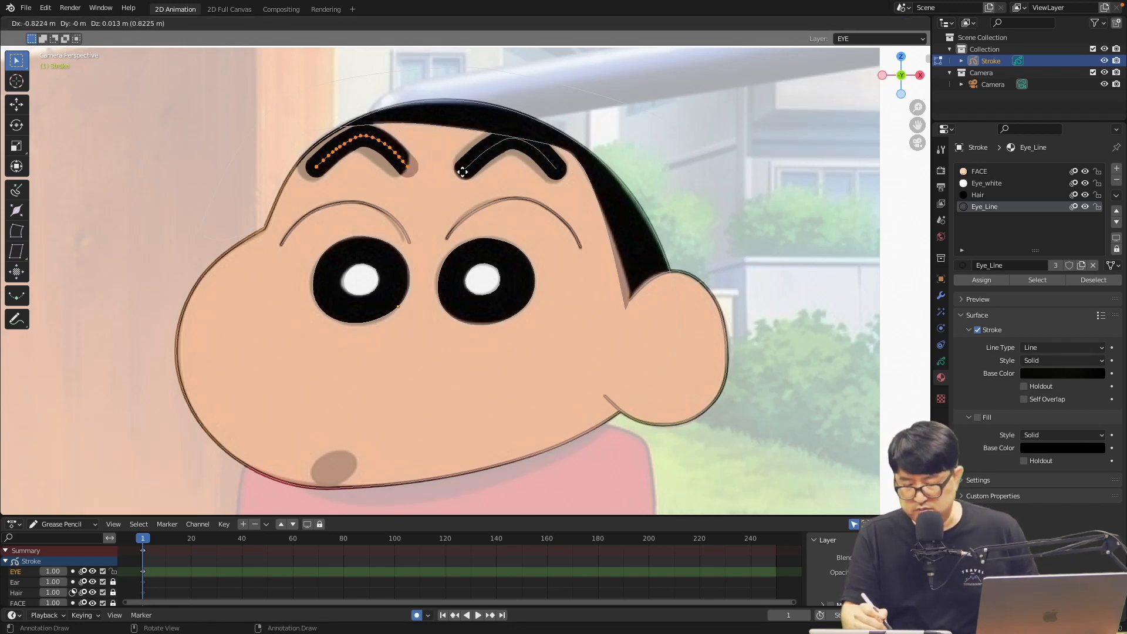
left_click(456, 171)
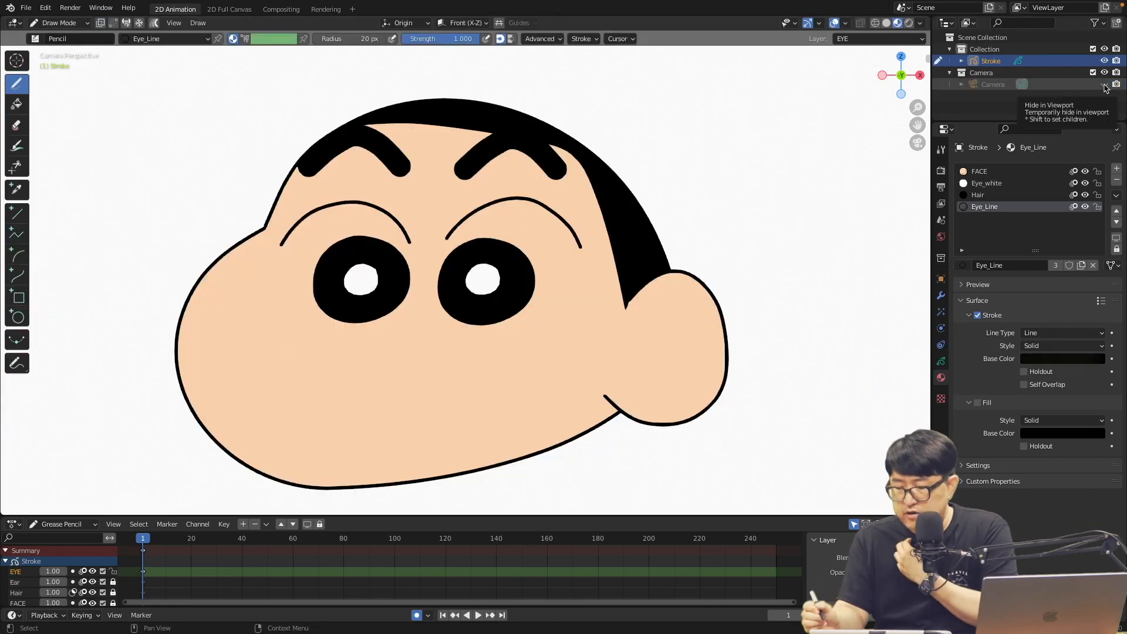
left_click(1103, 84)
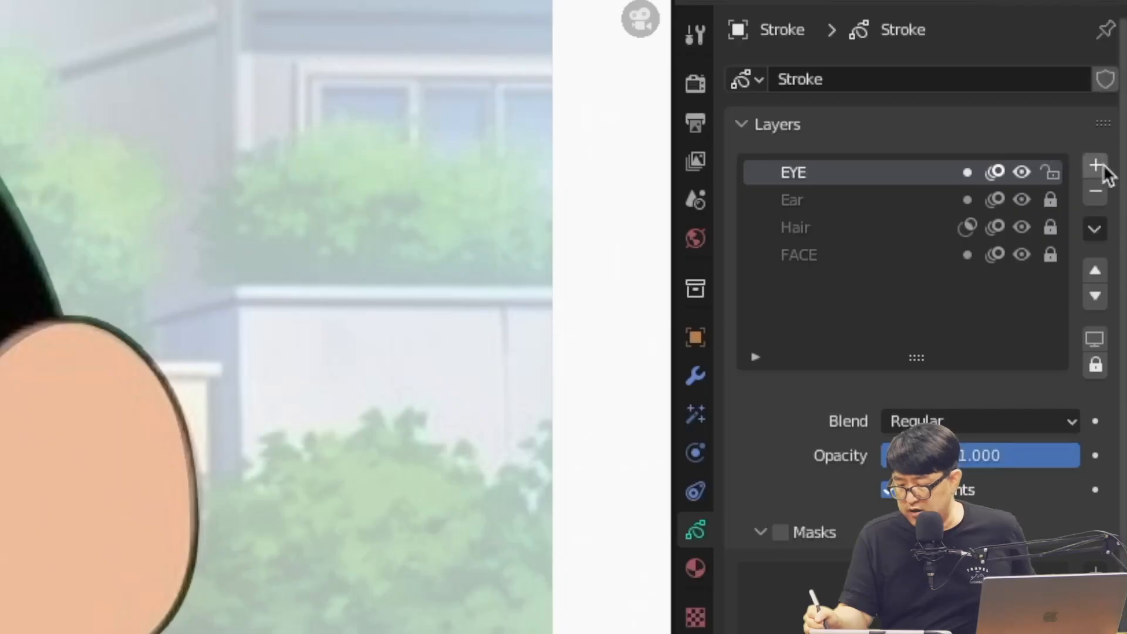
Add a new layer named Mouth and create a new material named Mouth
left_click(1114, 204)
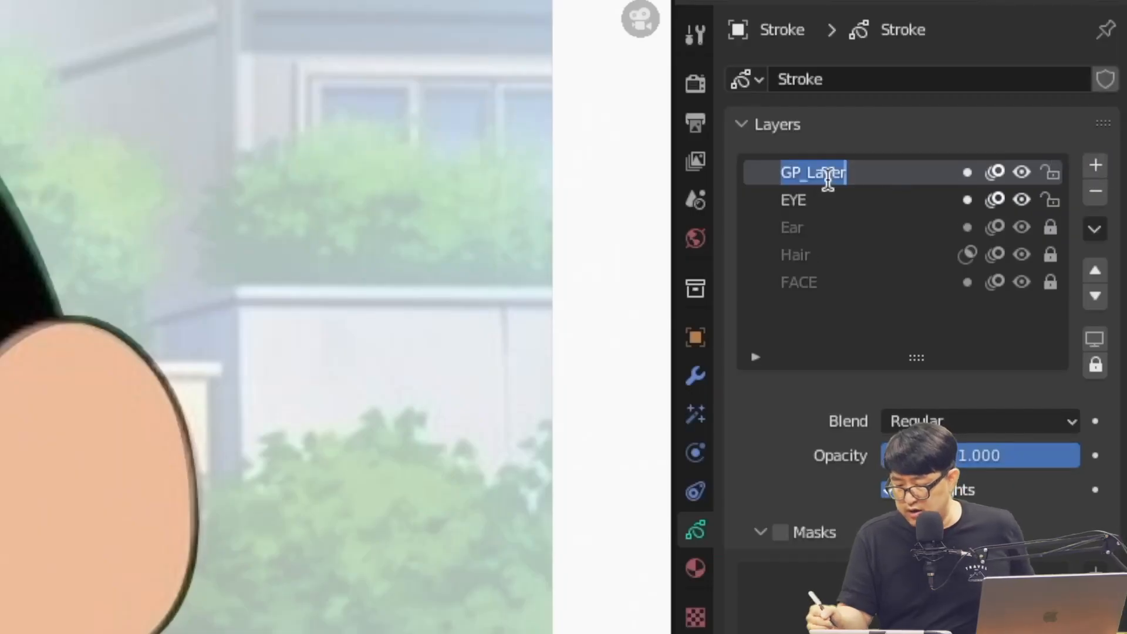
type("Mouth")
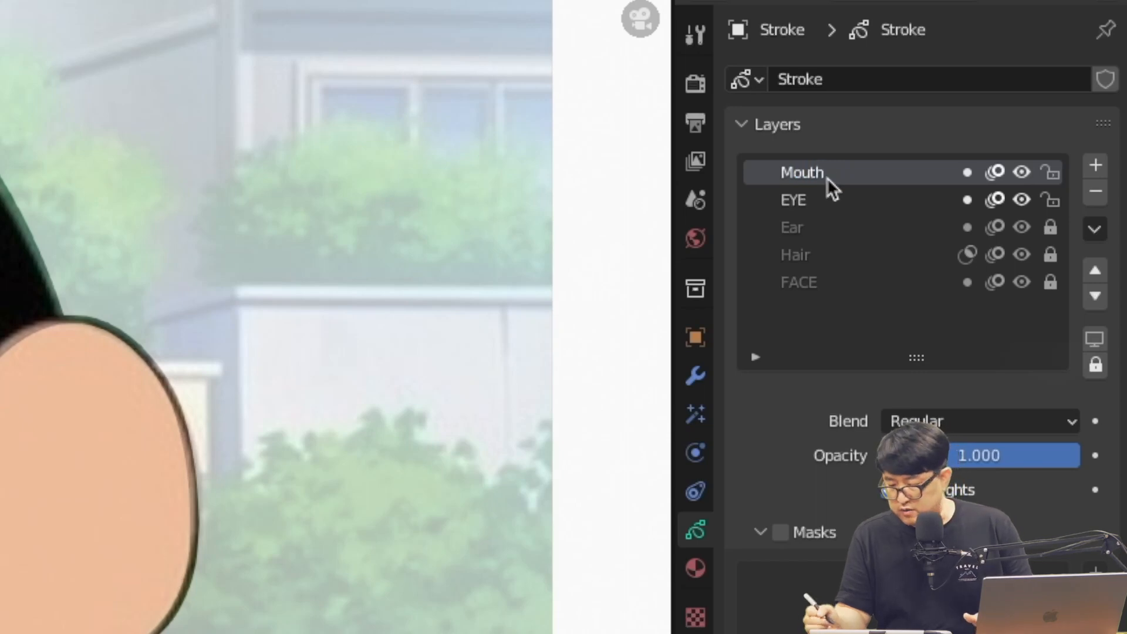
left_click(696, 568)
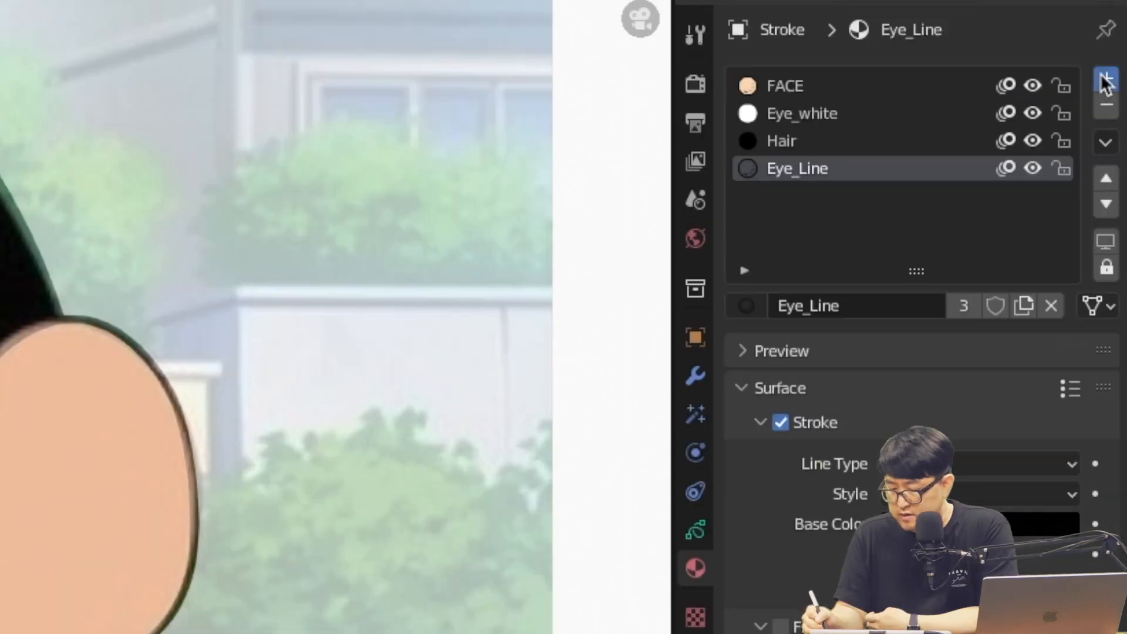
left_click(1106, 78)
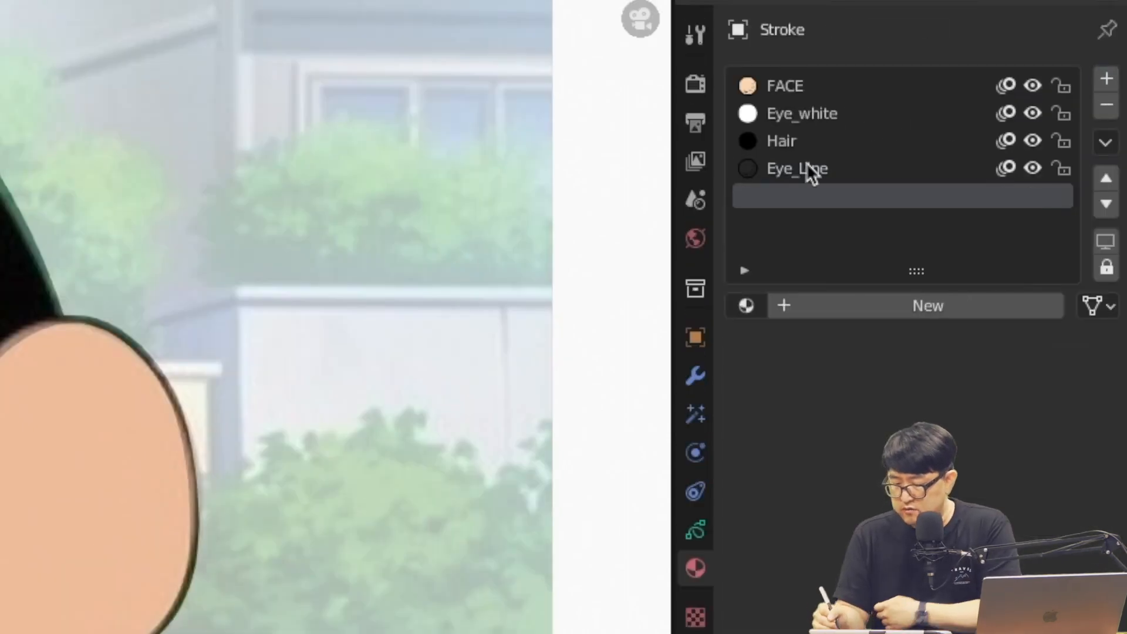
left_click(937, 305)
double_click(810, 193)
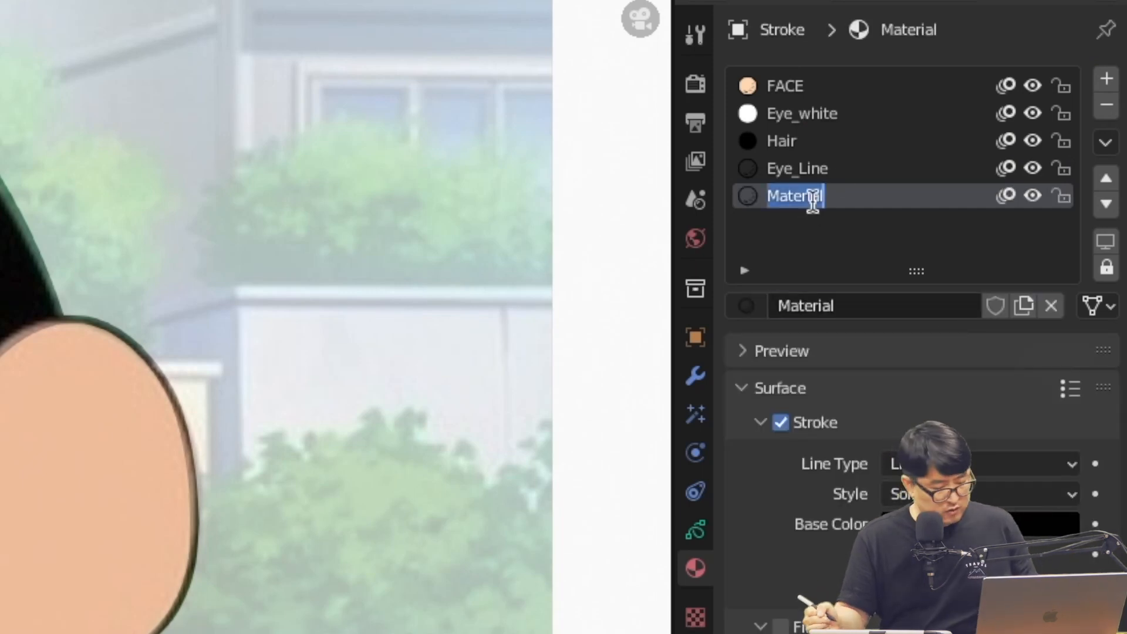
type("Mou")
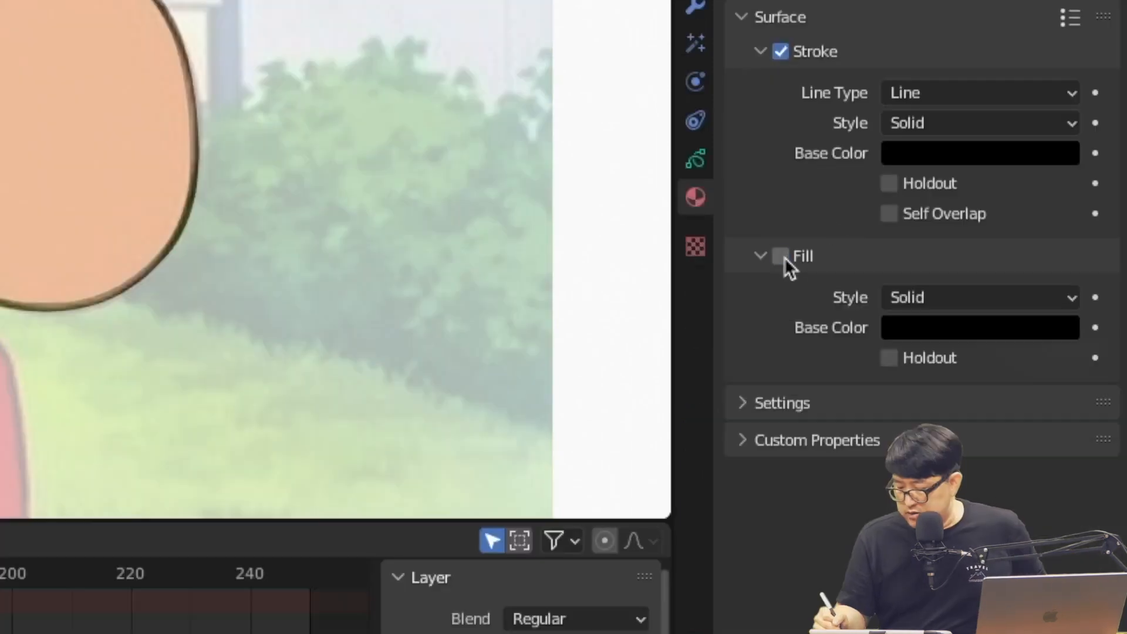
Enable Fill for the Mouth material and give it a dark red base color
left_click(779, 256)
left_click(981, 328)
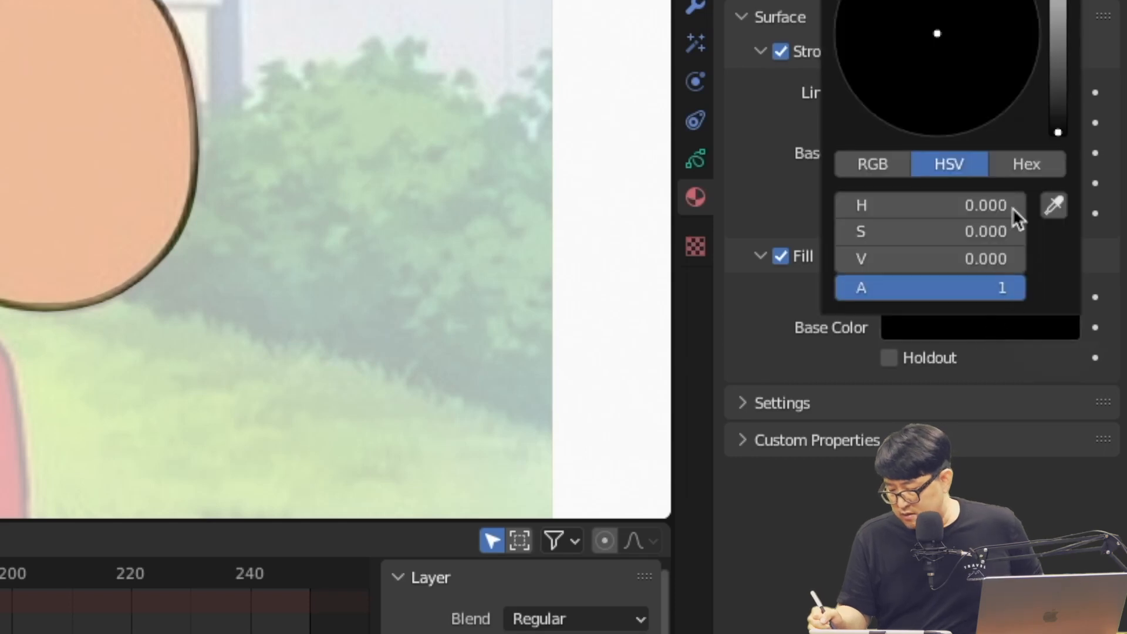
left_click_drag(1057, 96, 1057, 1)
left_click_drag(945, 53, 937, 104)
left_click_drag(1056, 2, 1057, 9)
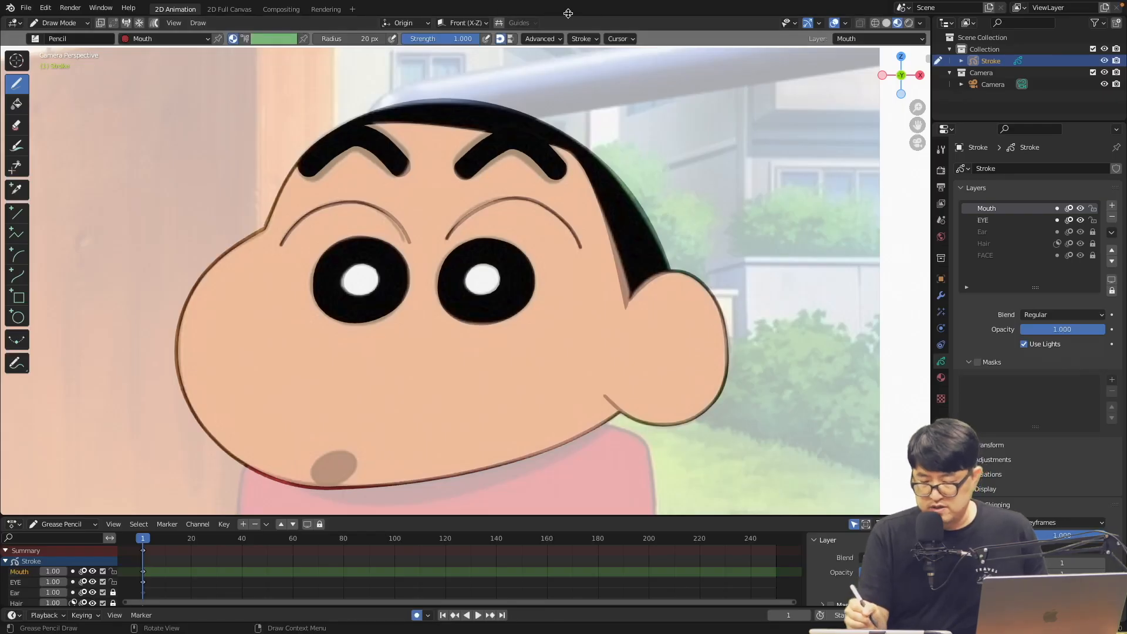
Draw the oval mouth over the reference on the Mouth layer and reduce its points with Simplify Fixed
left_click(621, 38)
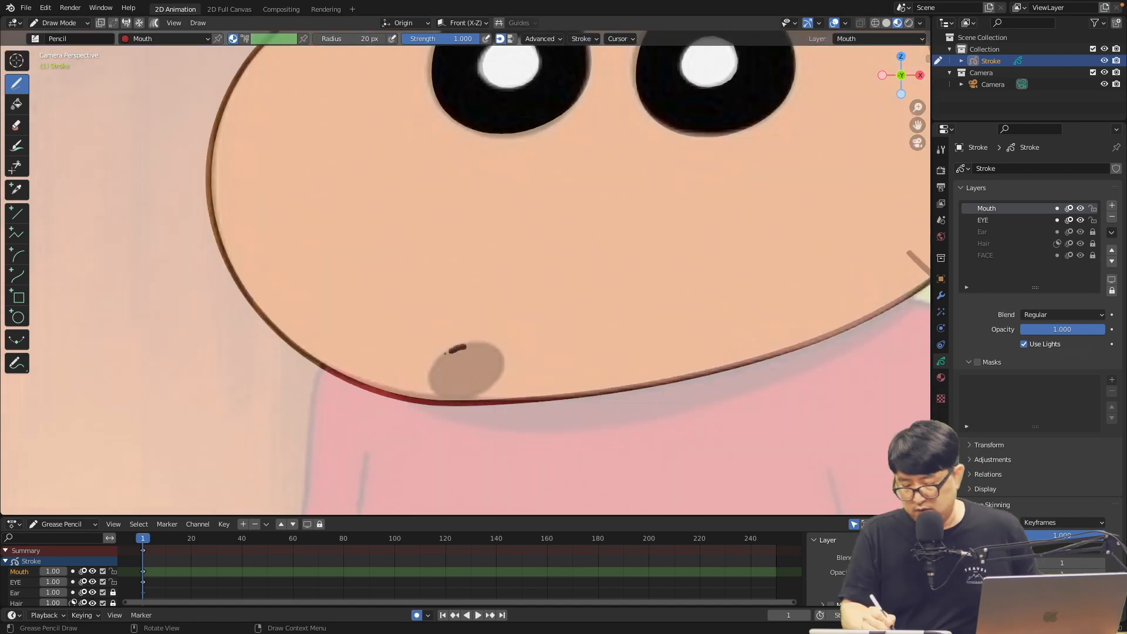
mouse_move(445, 352)
left_mouse_down()
mouse_move(455, 397)
mouse_move(499, 360)
mouse_move(469, 345)
left_mouse_up()
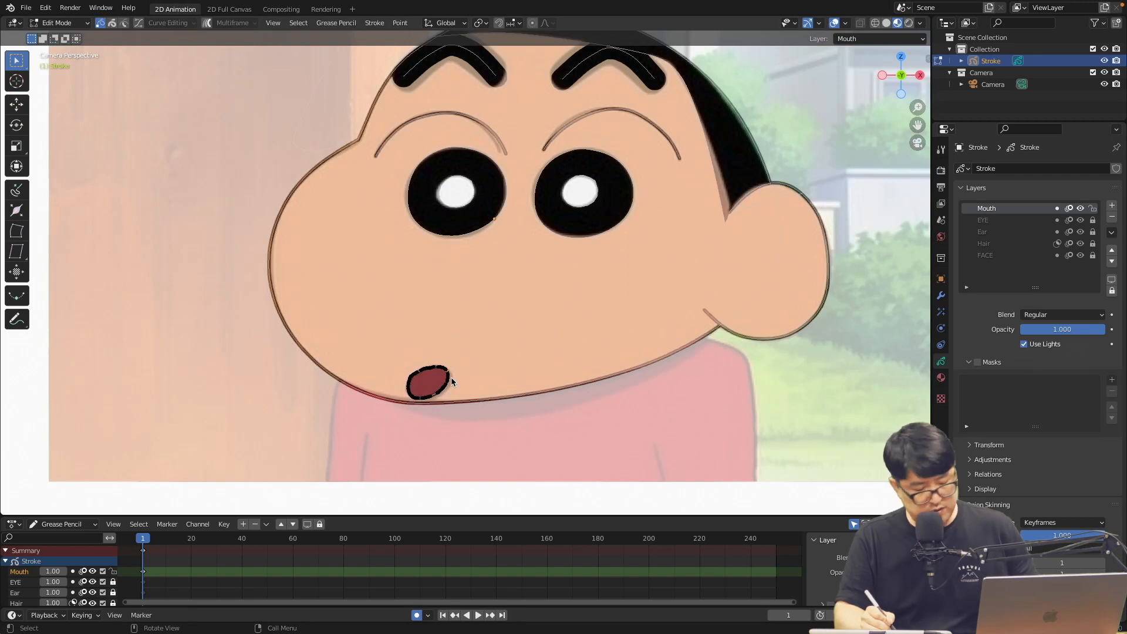
key("a")
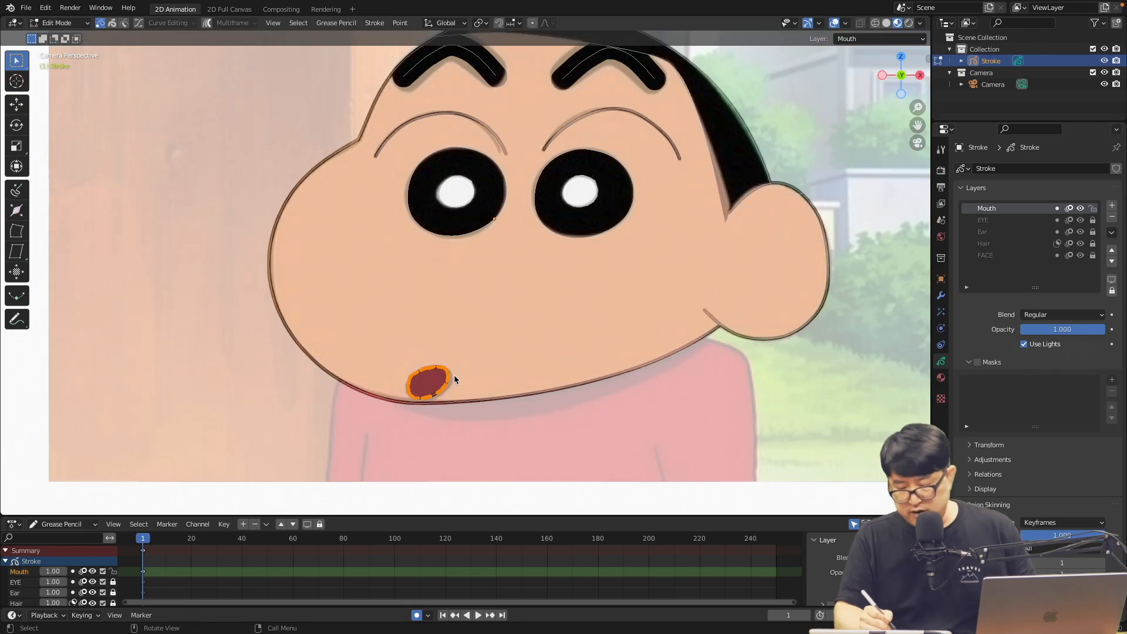
left_click(375, 23)
mouse_move(446, 49)
left_click(490, 48)
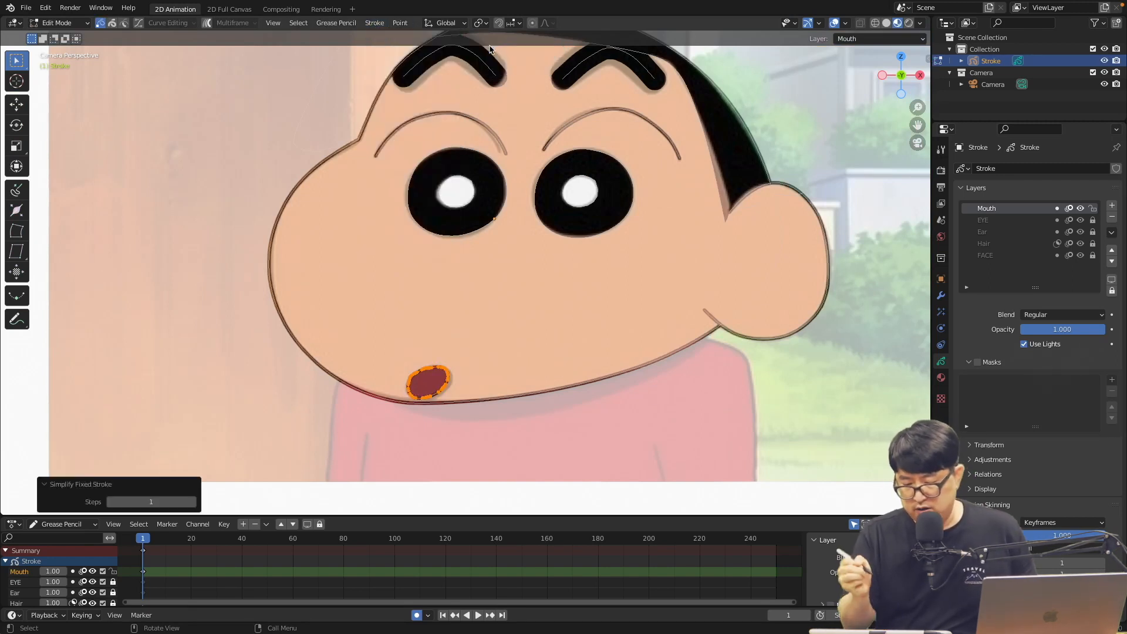
left_click(192, 502)
key("Tab")
Examine the finished face with the camera reference temporarily hidden
left_click(1103, 84)
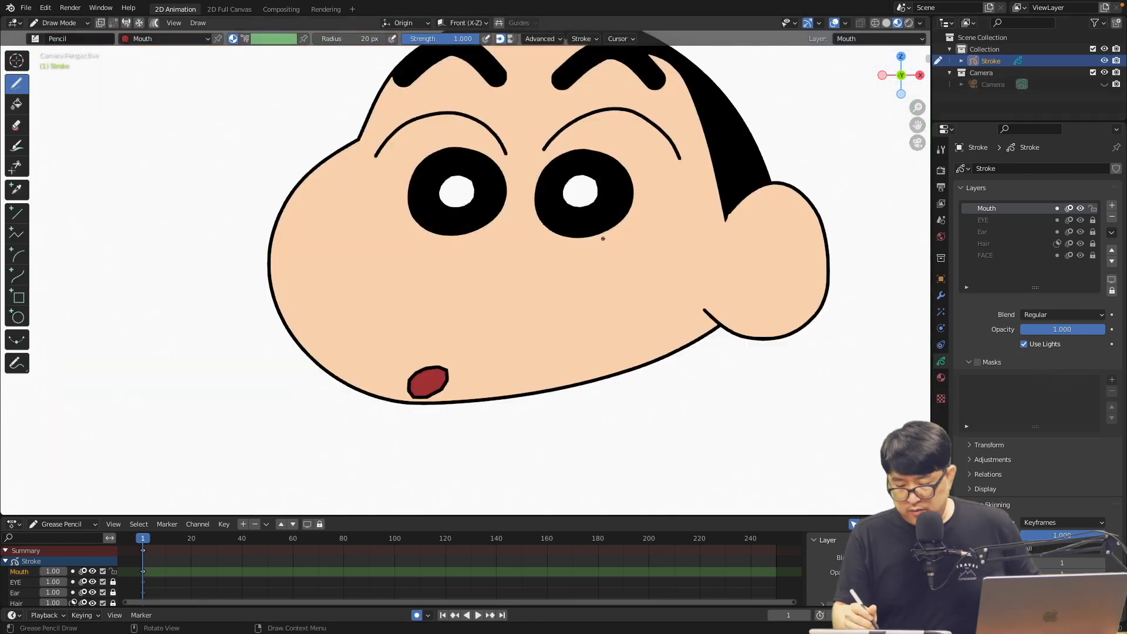
scroll(602, 239, "down", 3)
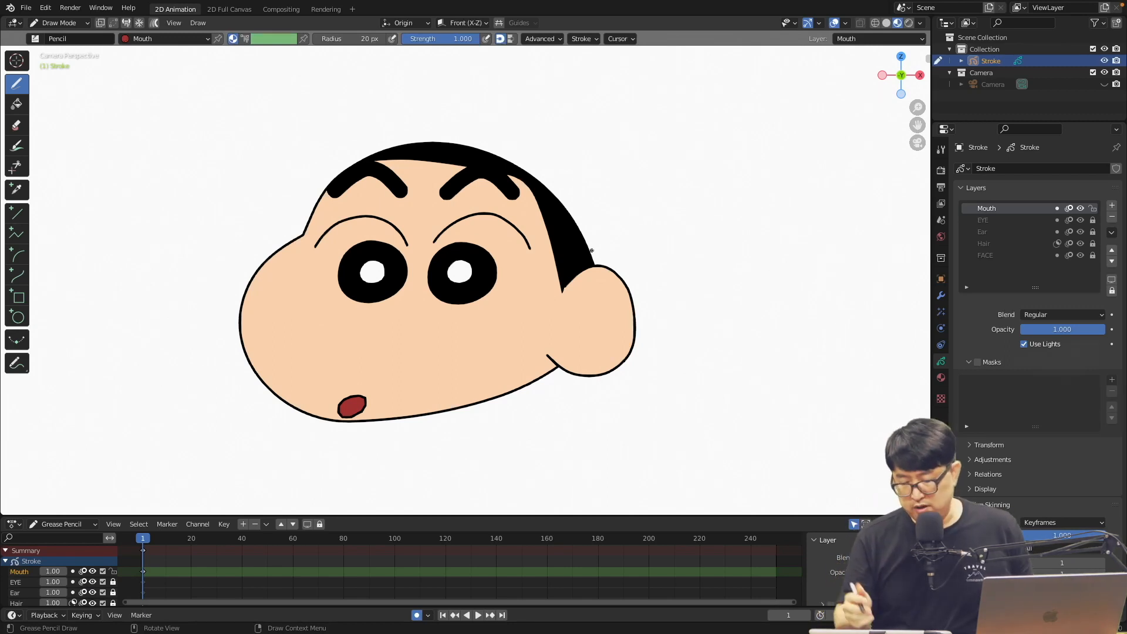
scroll(572, 298, "up", 2)
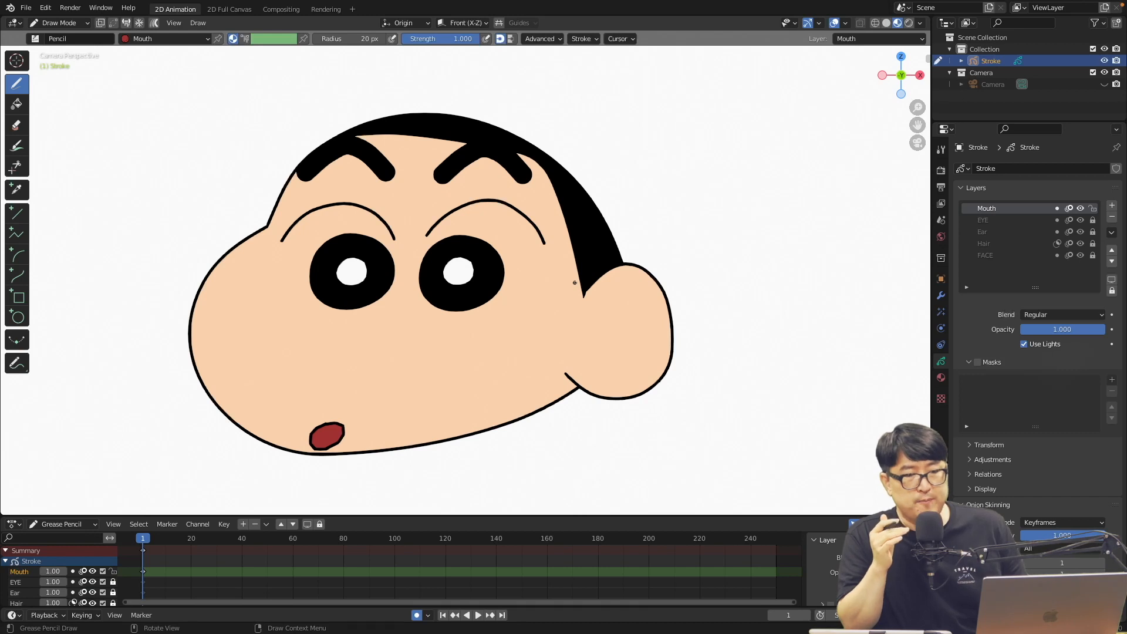
left_click(1103, 84)
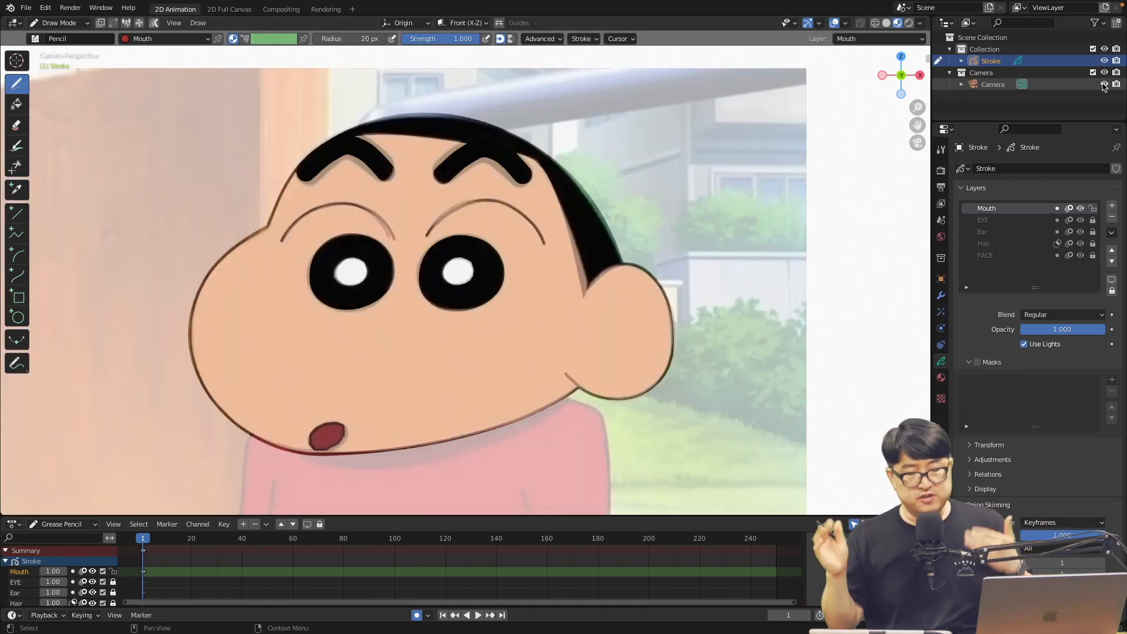
Select the camera in Object Mode, flip its background image horizontally and set the image's Offset X to about 0.098
left_click(980, 84)
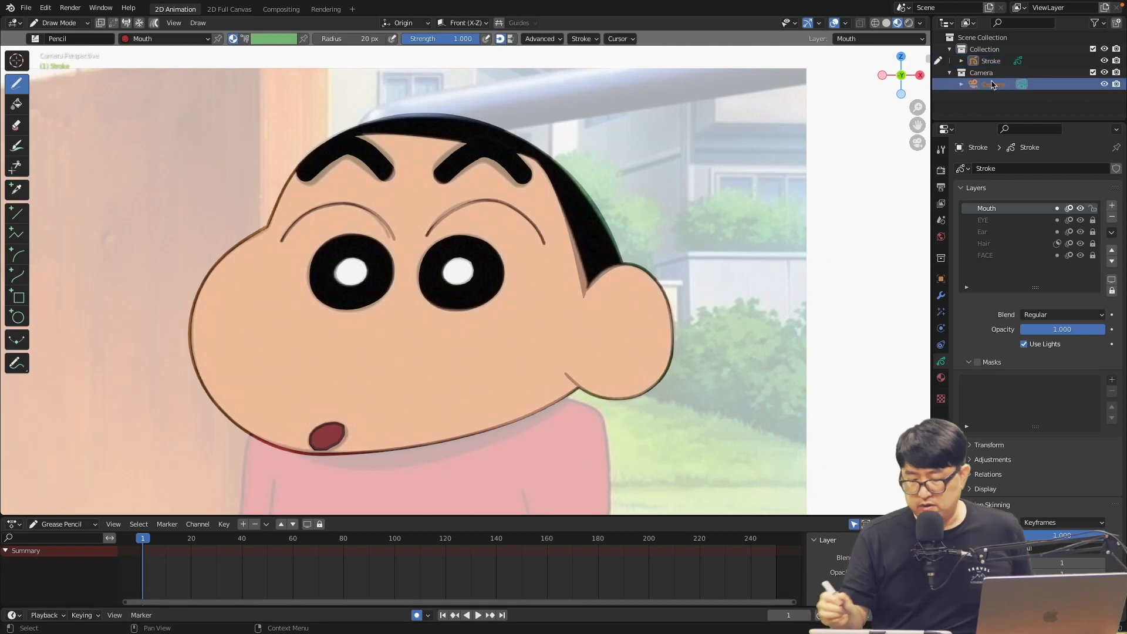
left_click(65, 23)
left_click(69, 36)
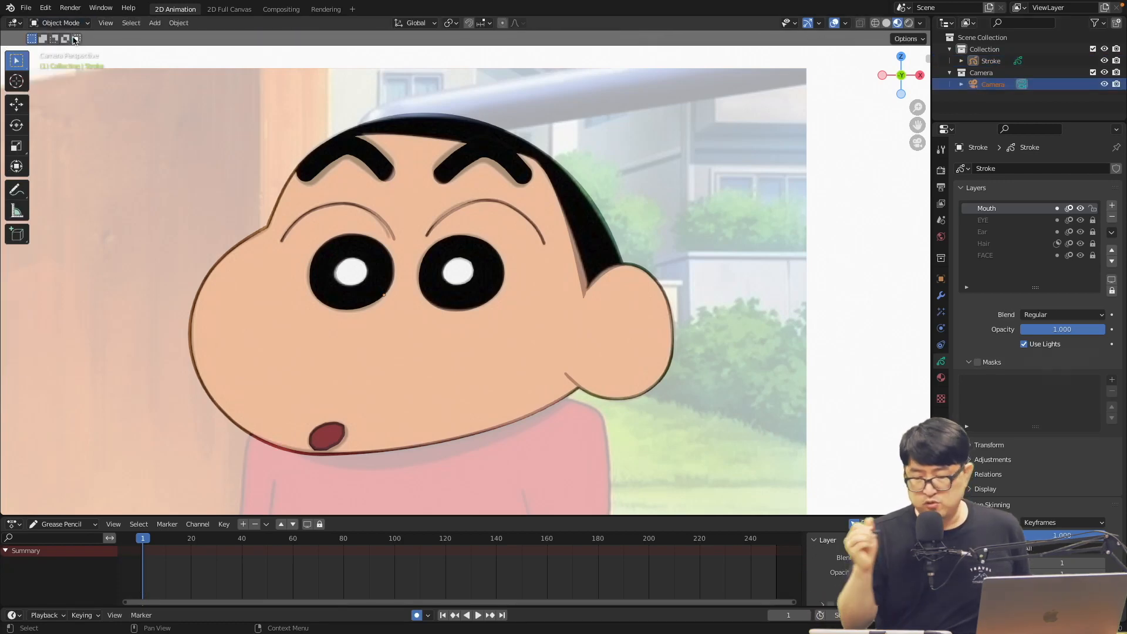
left_click(996, 87)
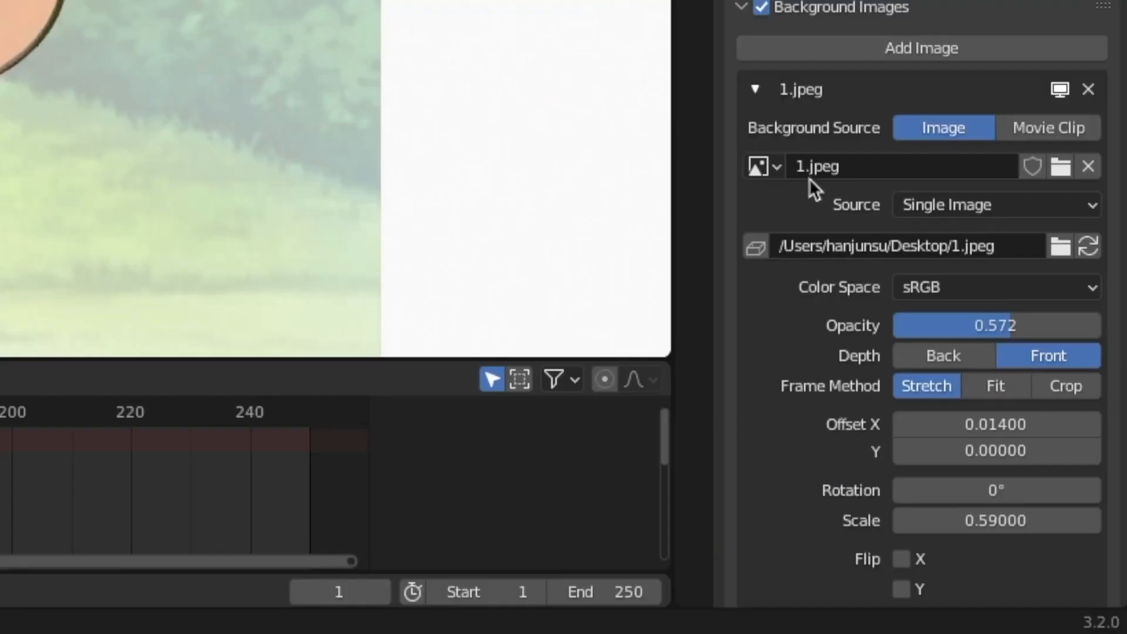
left_click(904, 470)
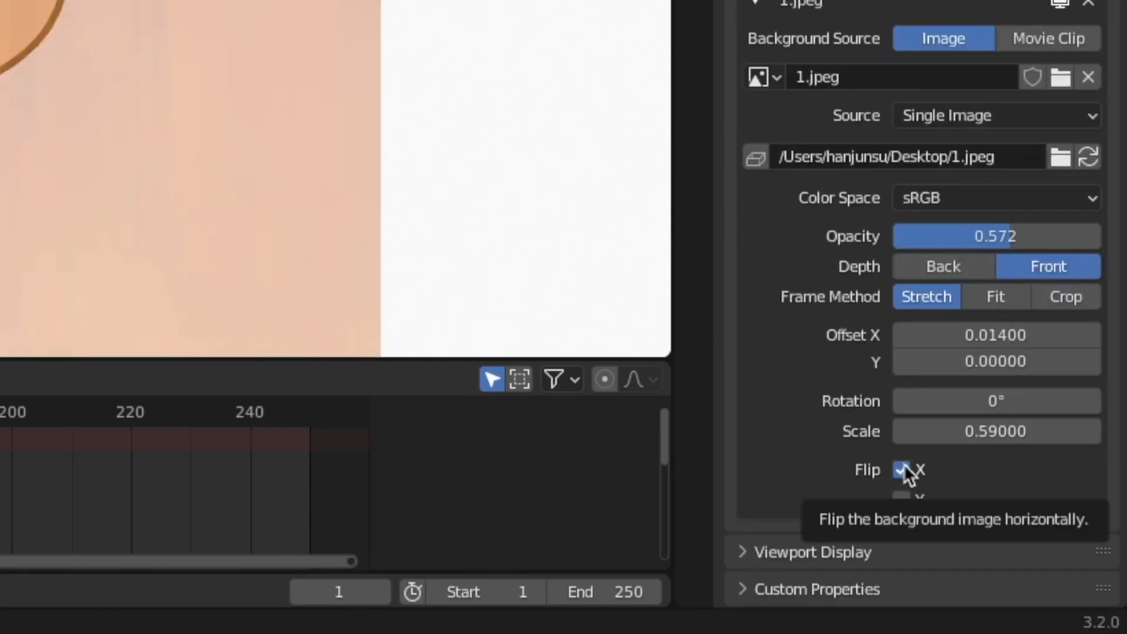
left_click_drag(981, 329, 1093, 332)
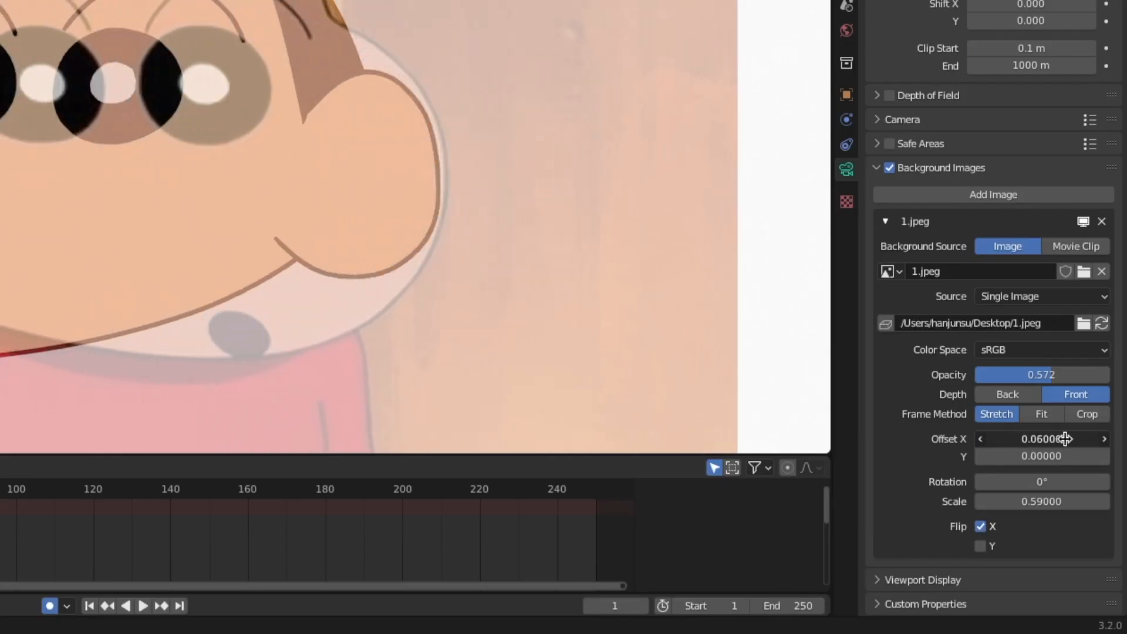
left_click_drag(1105, 436, 1094, 433)
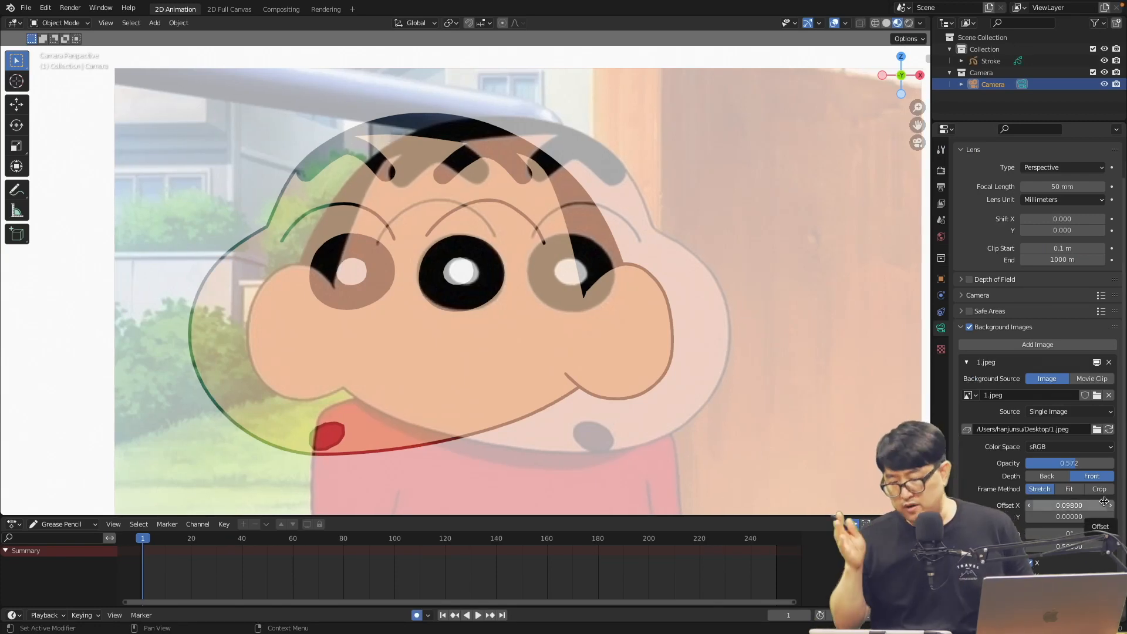
At frame 10, leave only the Stroke object's FACE layer unlocked and turn on Curve Editing for its outline in Edit Mode
left_click(74, 75)
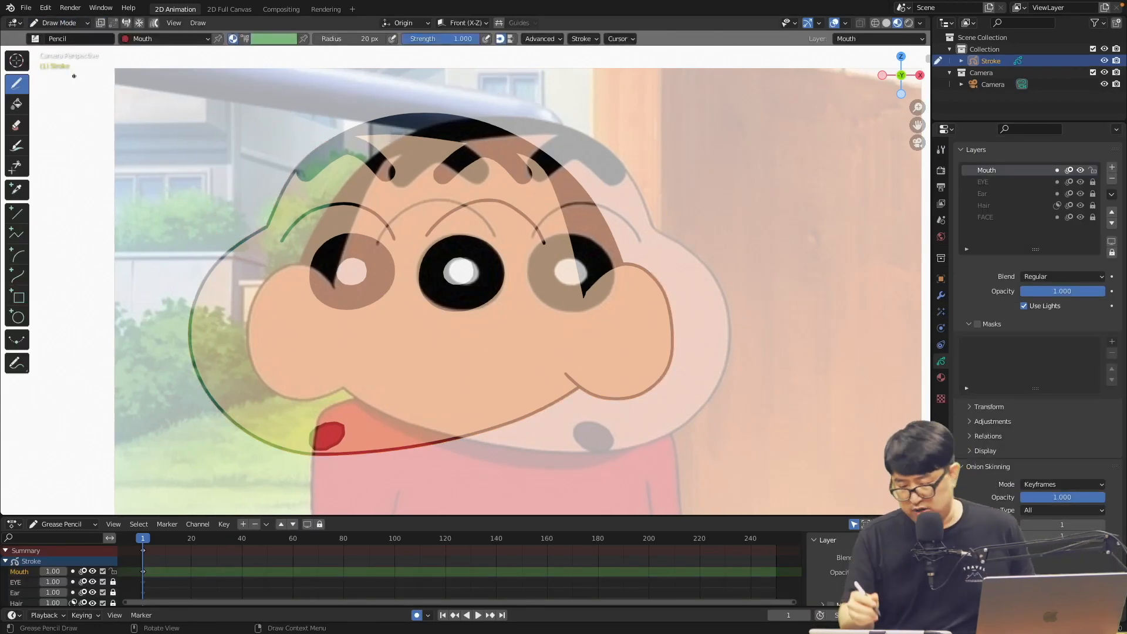
left_click(170, 538)
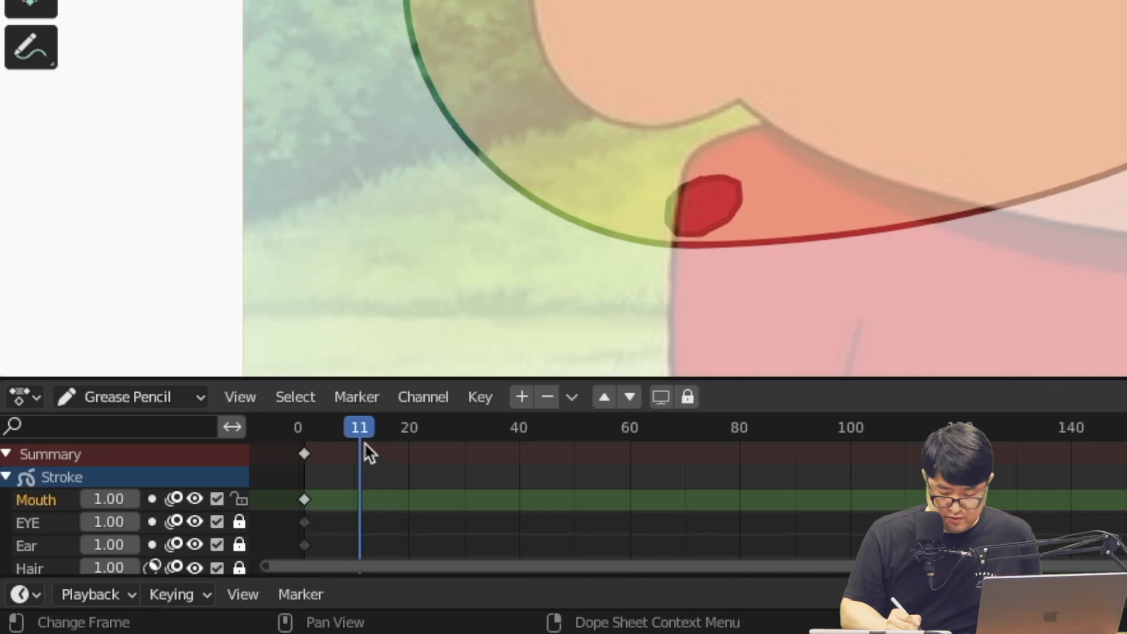
left_click_drag(363, 444, 353, 447)
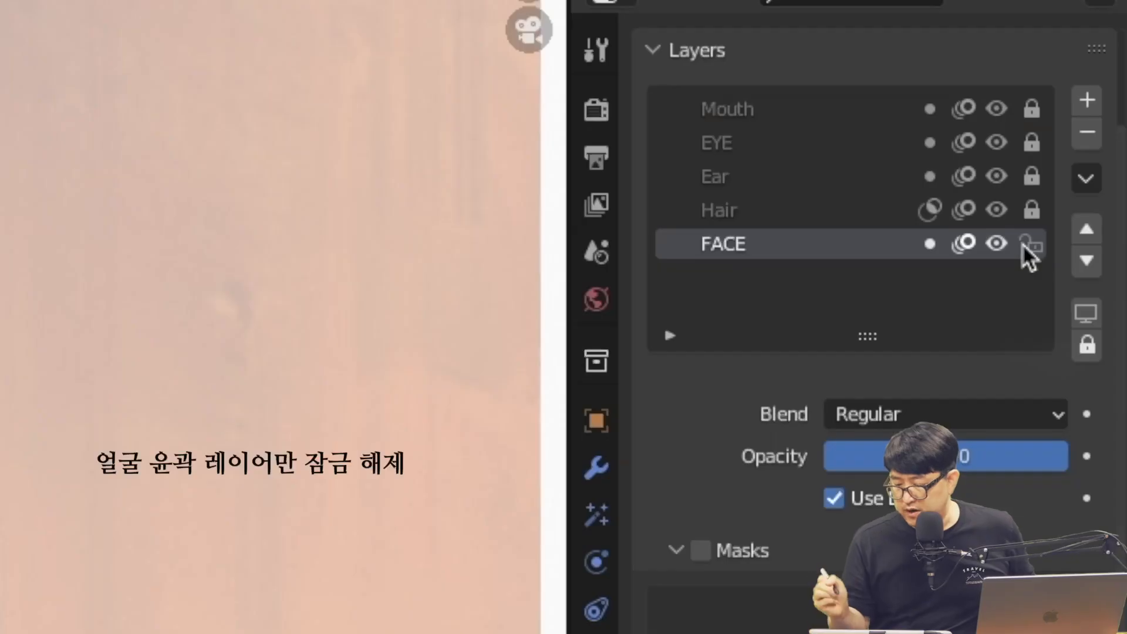
left_click(1027, 243)
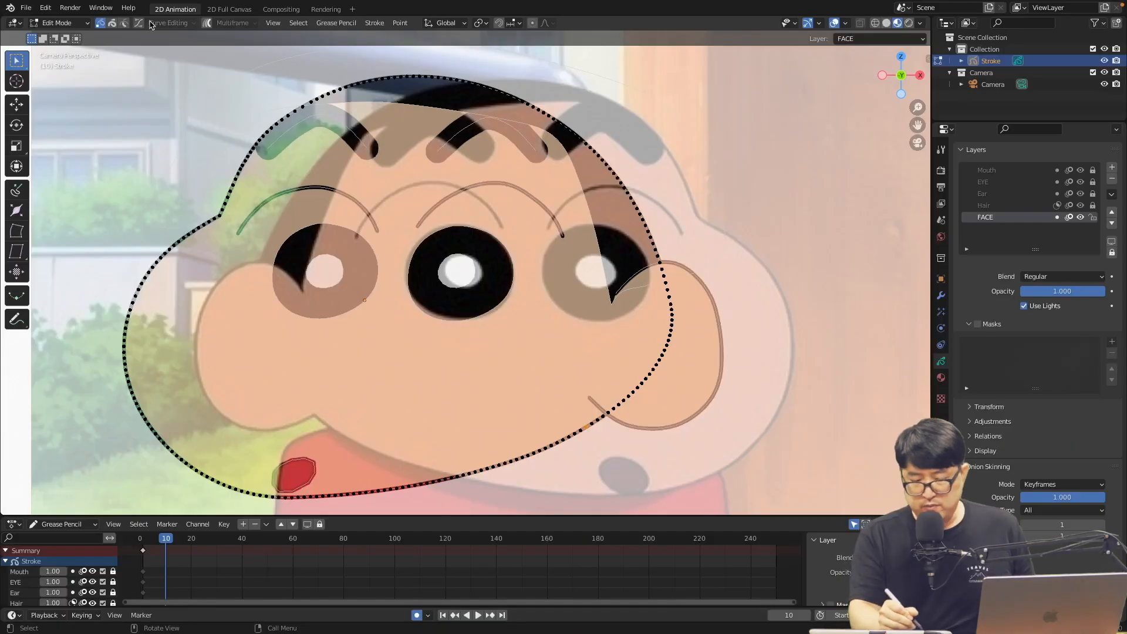
left_click(141, 23)
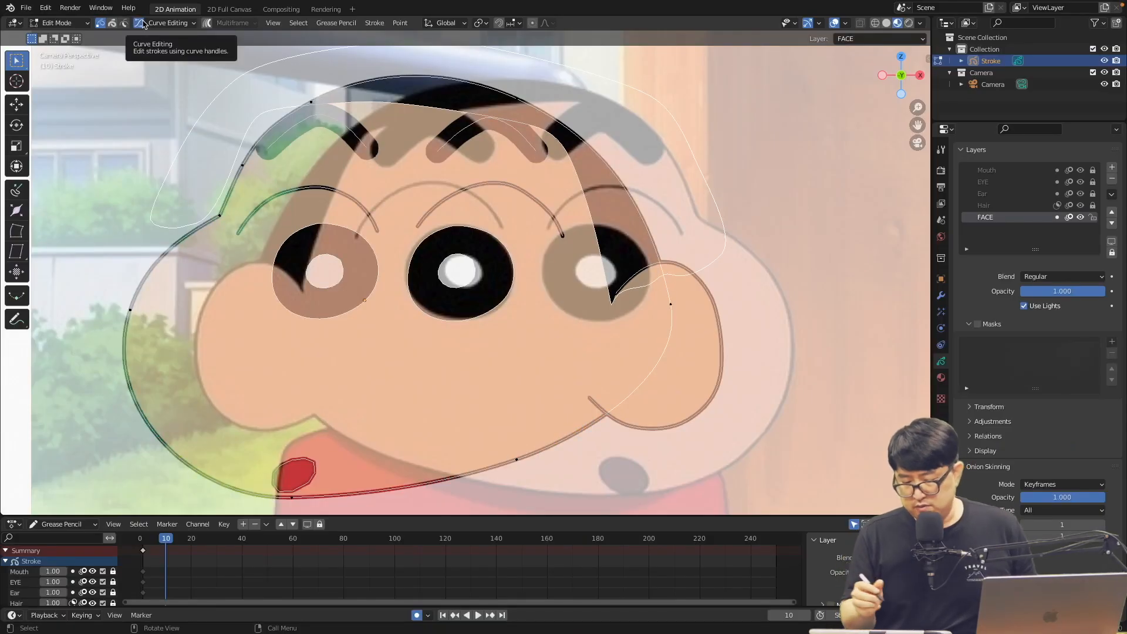
Move the face outline's right-side curve point up to the reference's temple corner and set its handle type to Vector
left_click(515, 459)
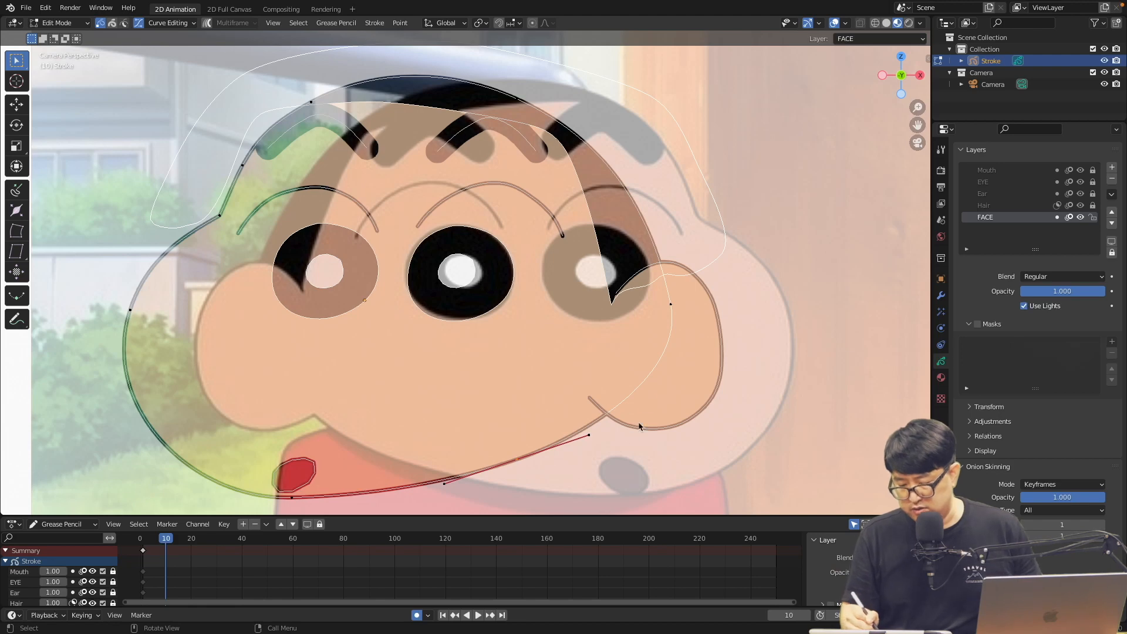
left_click(672, 308)
key("g")
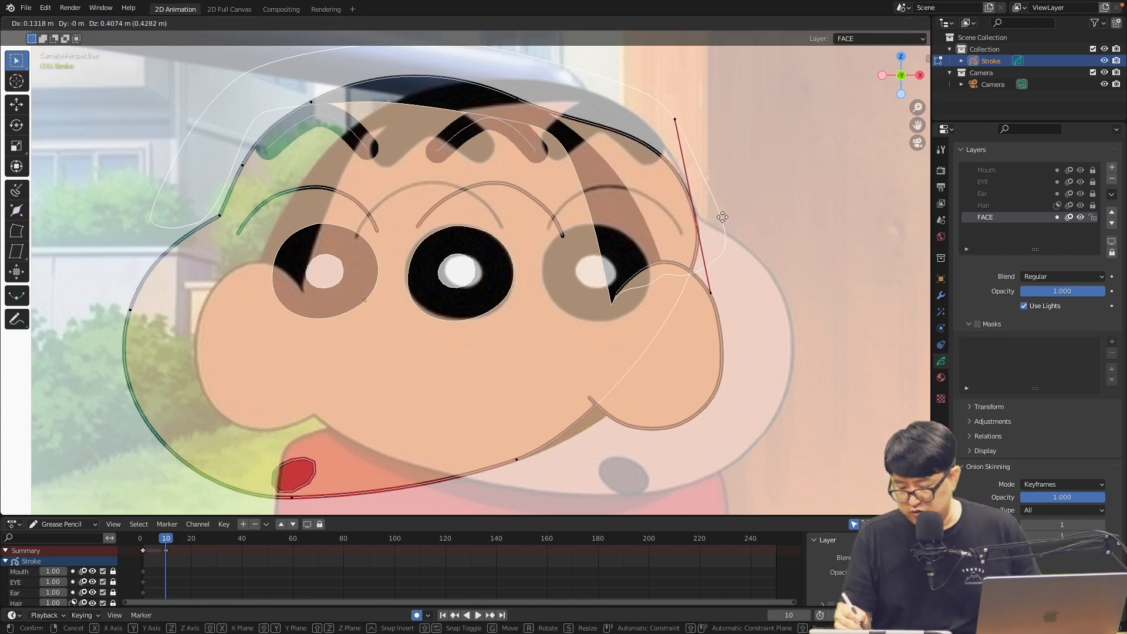
left_click(716, 209)
key("v")
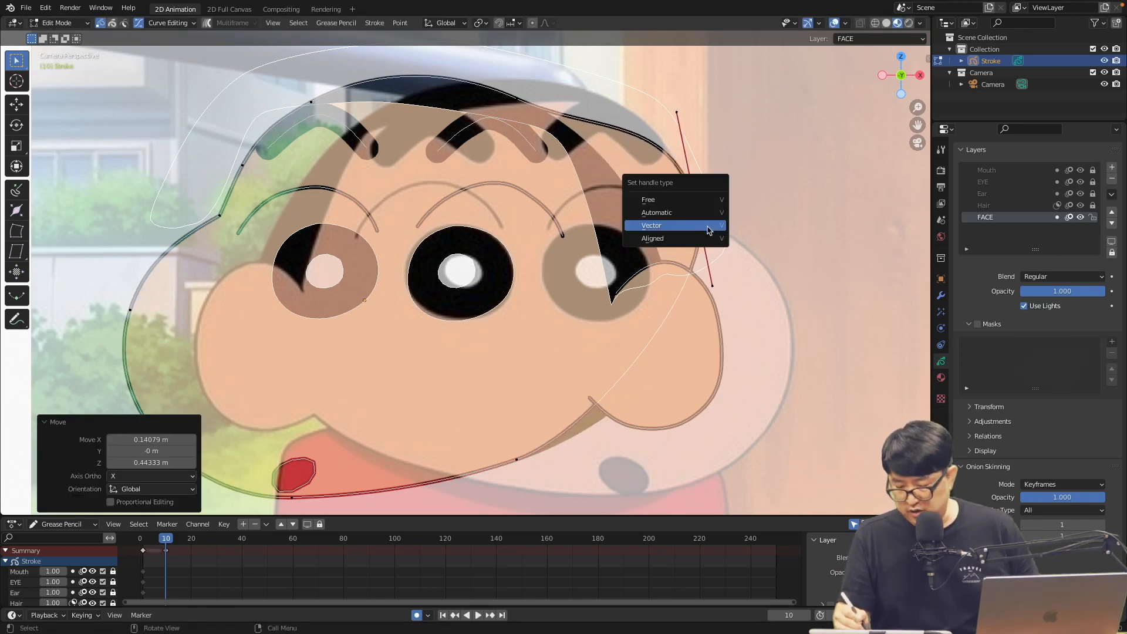
left_click(700, 226)
Move the next outline points out to the flipped reference's right cheek and rotate their handles to follow its curve
left_click_drag(640, 300, 800, 249)
left_click_drag(527, 459, 772, 424)
key("r")
left_click(840, 327)
left_click_drag(698, 217, 701, 218)
left_click_drag(797, 242, 796, 262)
left_click(773, 421)
Move the bottom outline point across under the chin and adjust the handles along the reference's lower jaw
left_click_drag(742, 498, 746, 500)
left_click_drag(292, 497, 597, 495)
left_click(771, 429)
middle_click_drag(764, 448, 774, 381, "shift")
left_click_drag(743, 463, 756, 432)
Refine the lower right cheek point and its lower handle so the outline matches the reference
left_click(783, 355)
key("g")
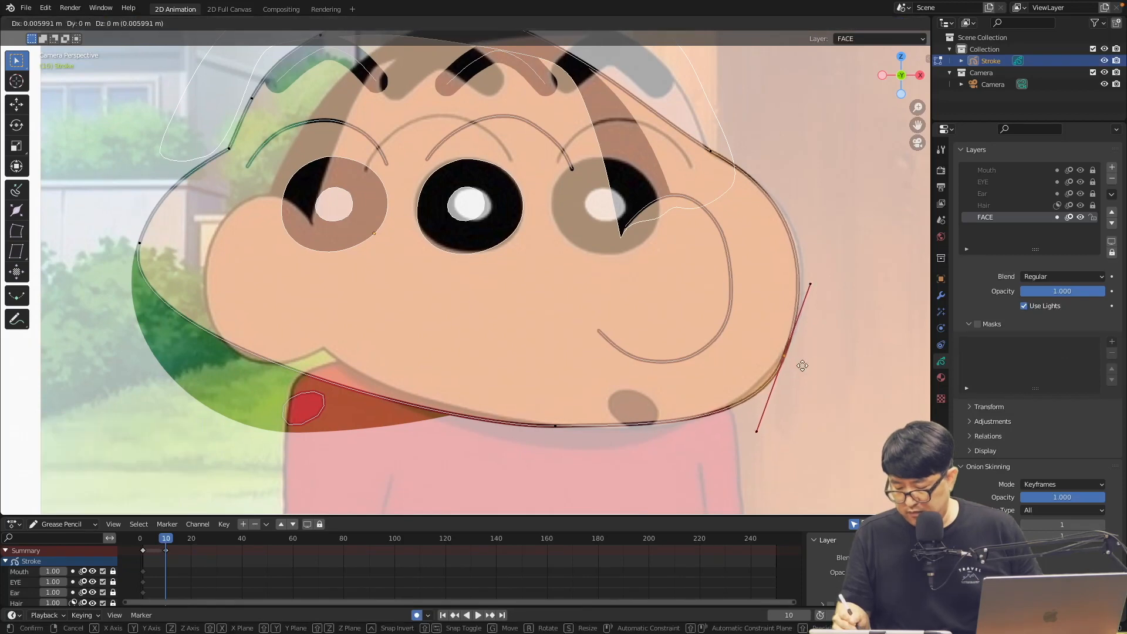
left_click(811, 346)
left_click(763, 412)
key("g")
left_click(759, 433)
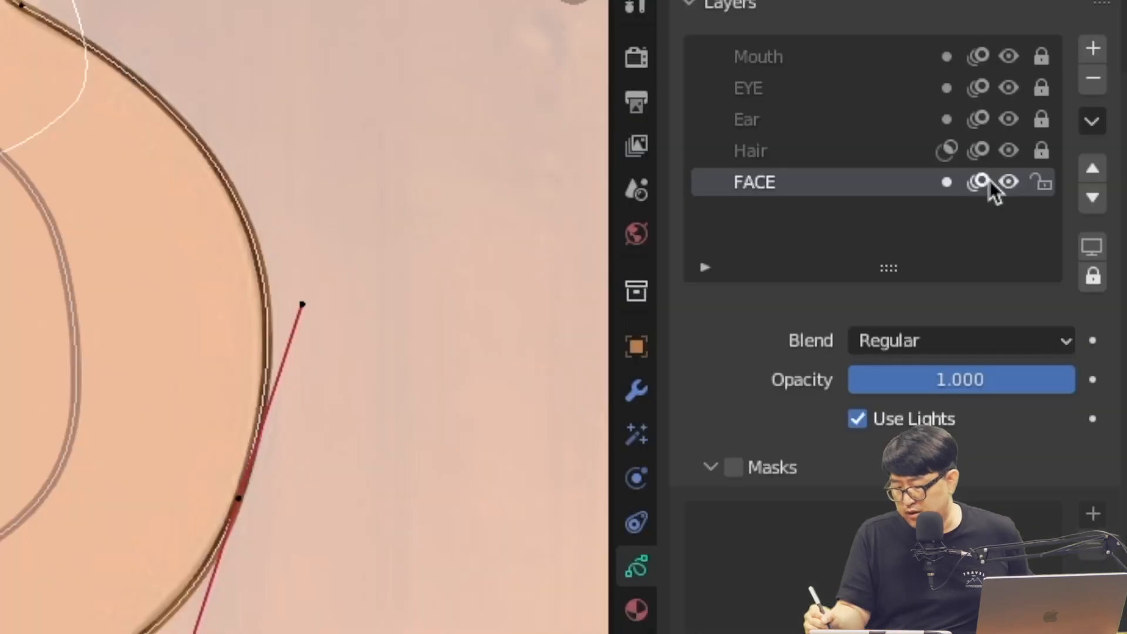
Turn off onion skinning for the FACE layer and fit the outline's left side and chin curve to the flipped reference
left_click(1069, 218)
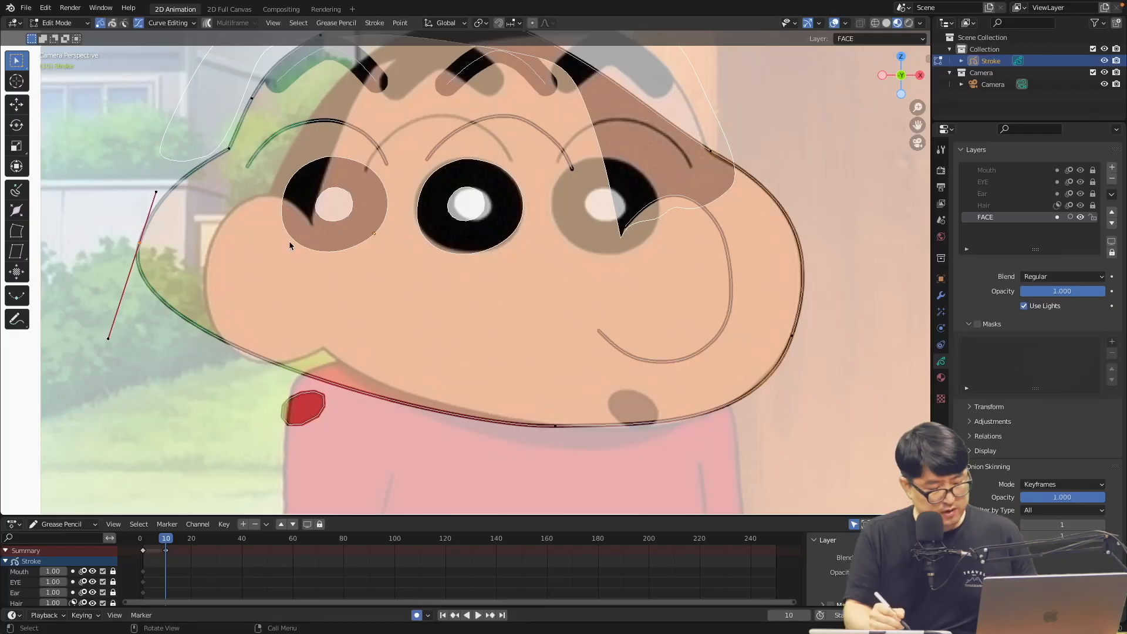
key("g")
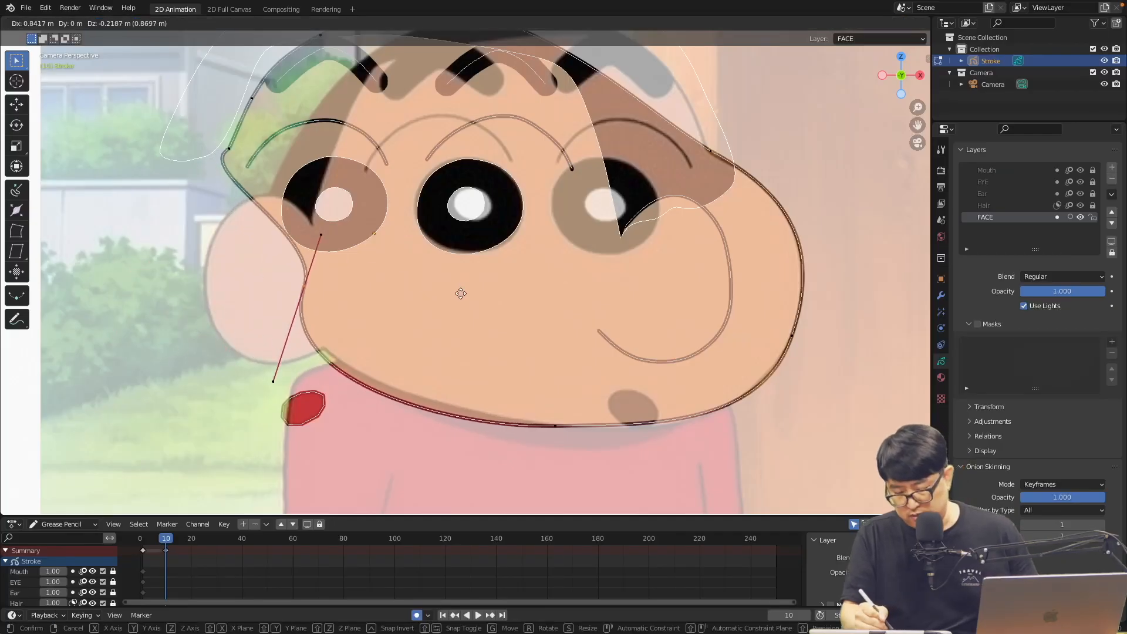
left_click(460, 293)
key("r")
left_click(422, 203)
left_click_drag(370, 383, 330, 356)
left_click_drag(303, 307, 303, 313)
left_click(556, 426)
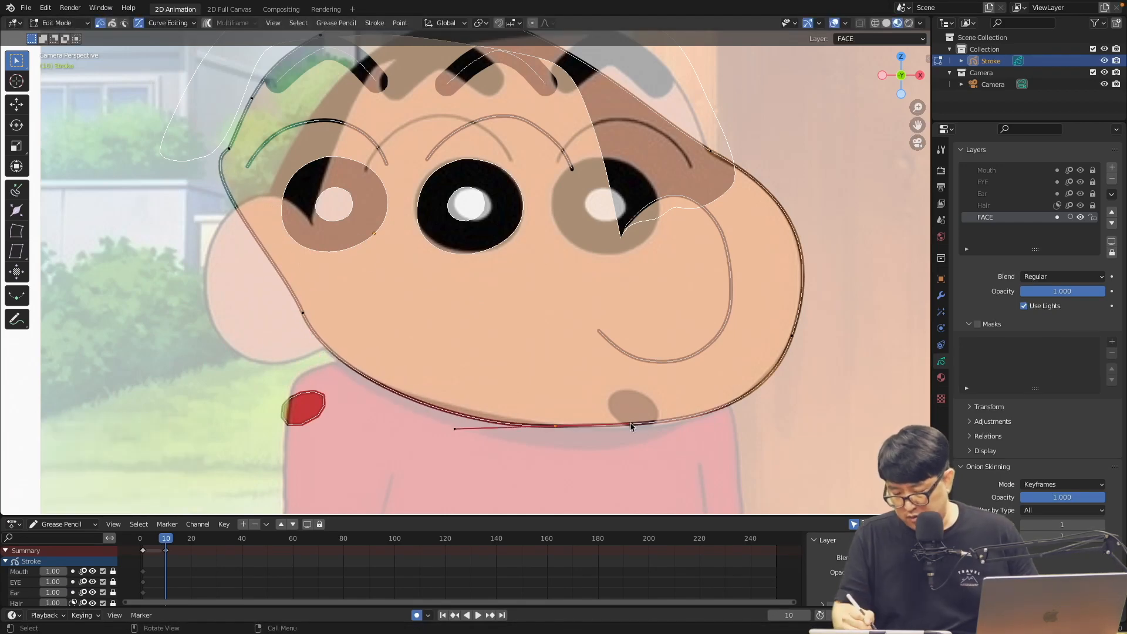
left_click_drag(631, 424, 634, 438)
Move the left temple corner point inward, set its handle type to Aligned and adjust its handles to smooth the side of the head
left_click_drag(239, 159, 302, 171)
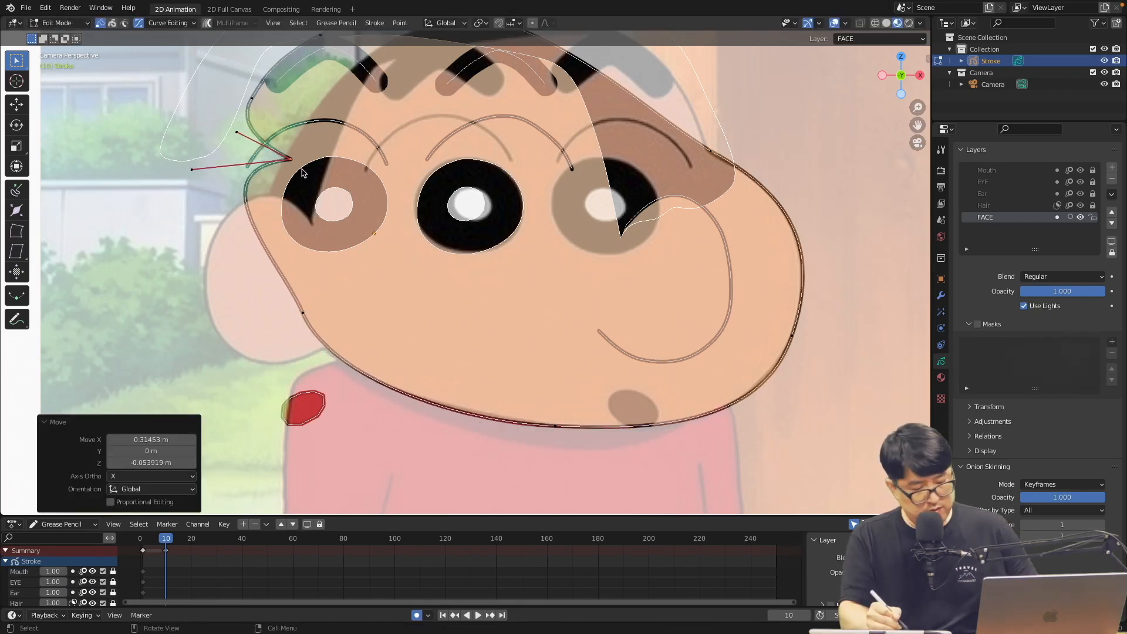
key("v")
left_click(287, 176)
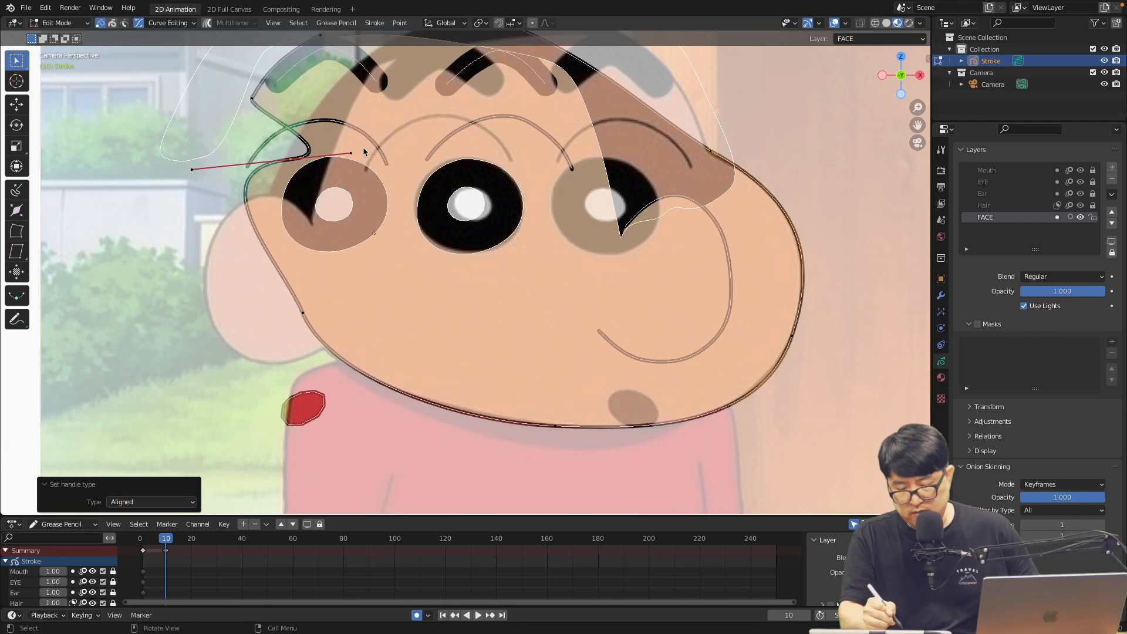
left_click_drag(352, 155, 306, 107)
left_click_drag(264, 251, 281, 197)
left_click_drag(298, 115, 278, 192)
Move the two upper-left head points inward to the reference's hairline contour and rotate the upper point's handles
middle_click_drag(550, 219, 656, 360, "shift")
left_click_drag(357, 239, 431, 236)
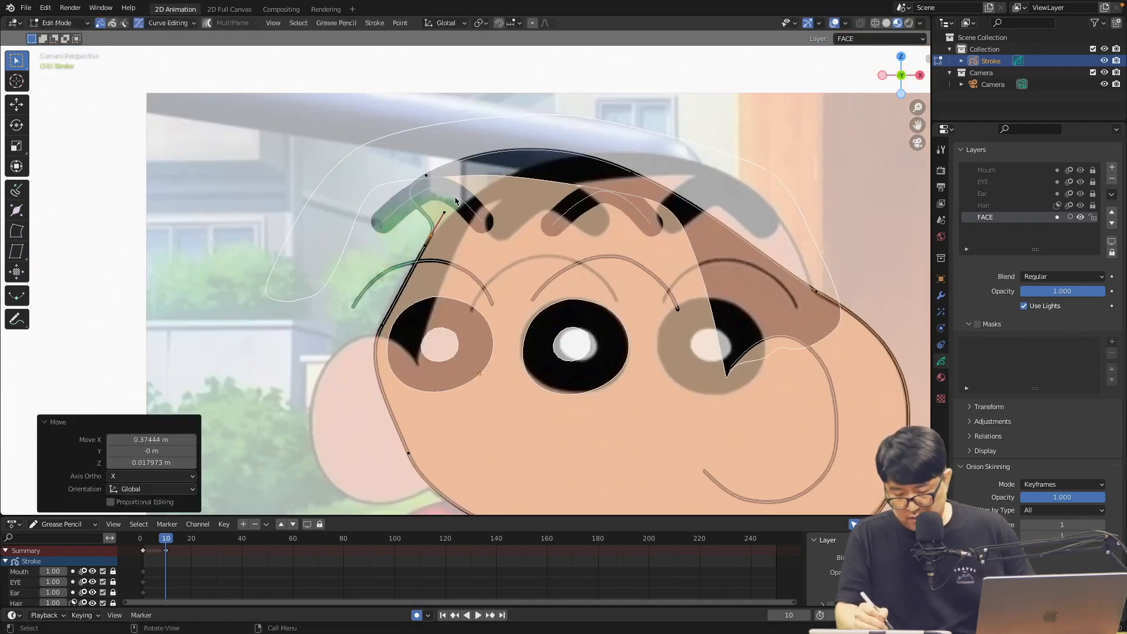
left_click_drag(426, 175, 531, 167)
key("r")
left_click(641, 139)
Move the top head point toward the upper right and adjust the neighbouring points and handles to fit the reference head contour
left_click_drag(631, 172, 804, 199)
middle_click_drag(790, 252, 693, 196, "shift")
left_click(718, 234)
left_click_drag(692, 198, 698, 188)
left_click_drag(627, 118, 637, 121)
left_click_drag(707, 169, 692, 146)
left_click_drag(332, 184, 329, 187)
mouse_move(815, 243)
middle_mouse_down("shift")
mouse_move(750, 186)
mouse_move(755, 230)
mouse_move(755, 180)
middle_mouse_up("shift")
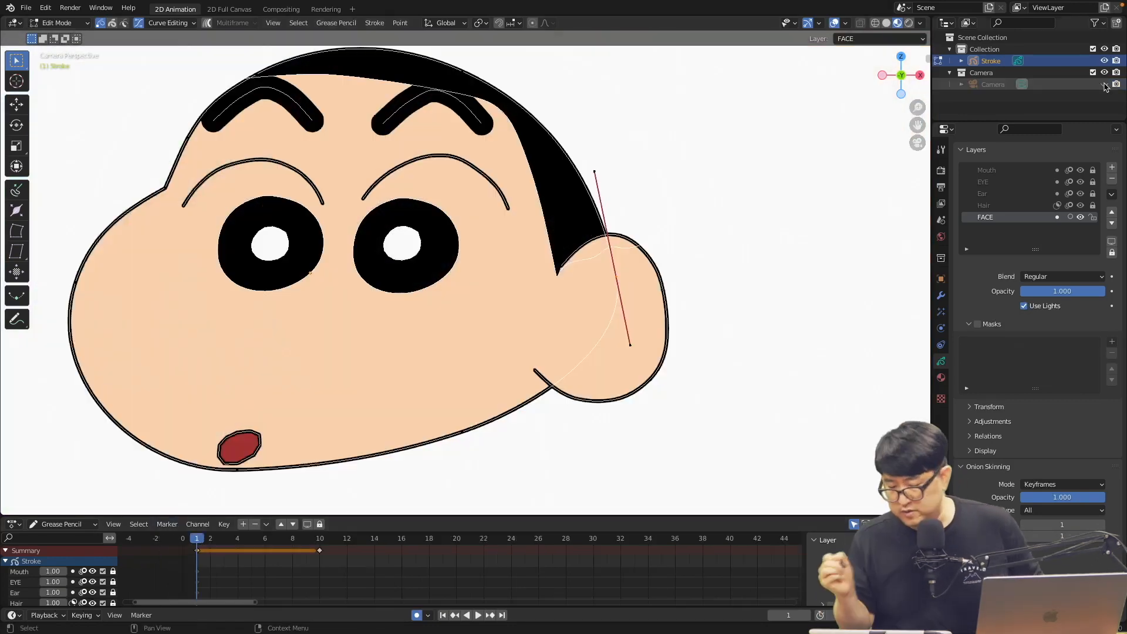
Park playback at frame 4, turn off Curve Editing, run Interpolate Sequence between the FACE keyframes and play the result
key("space")
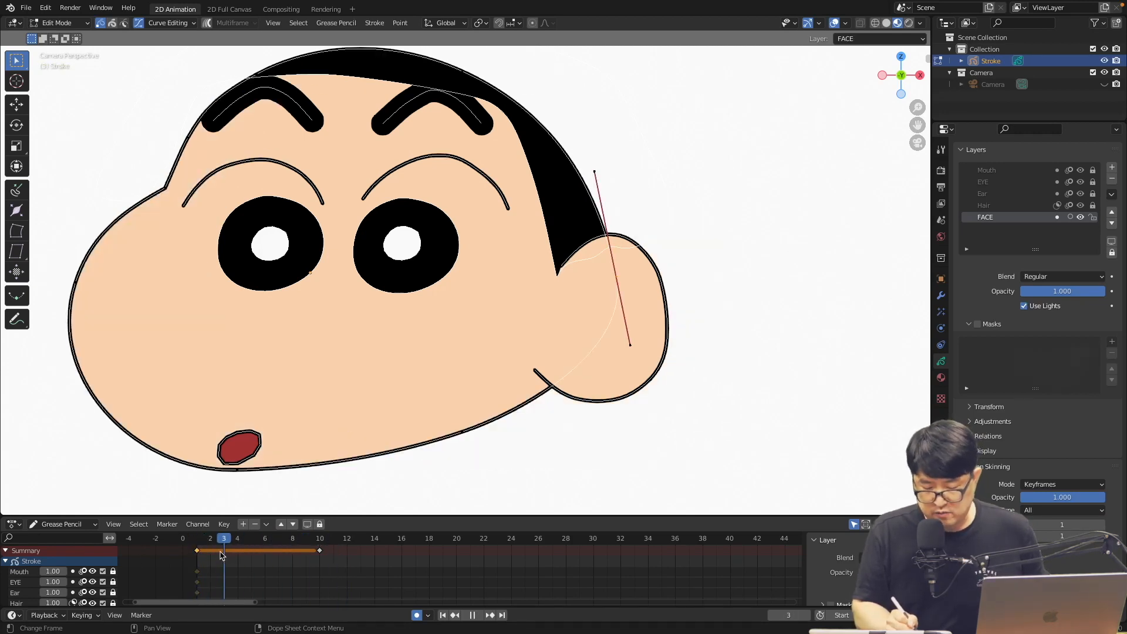
key("space")
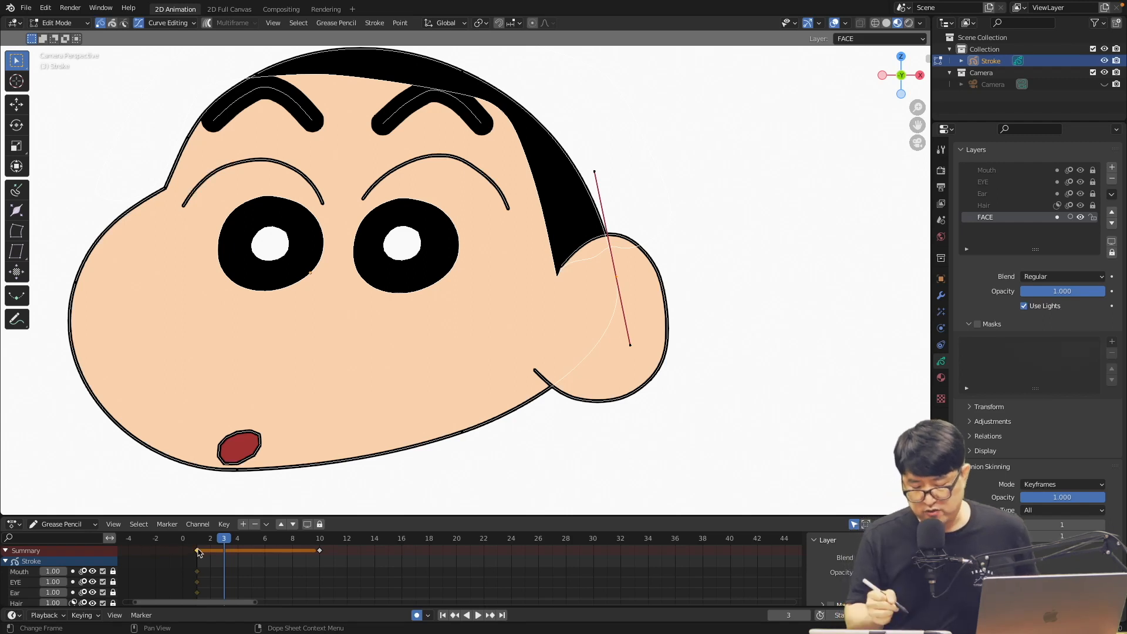
key("space")
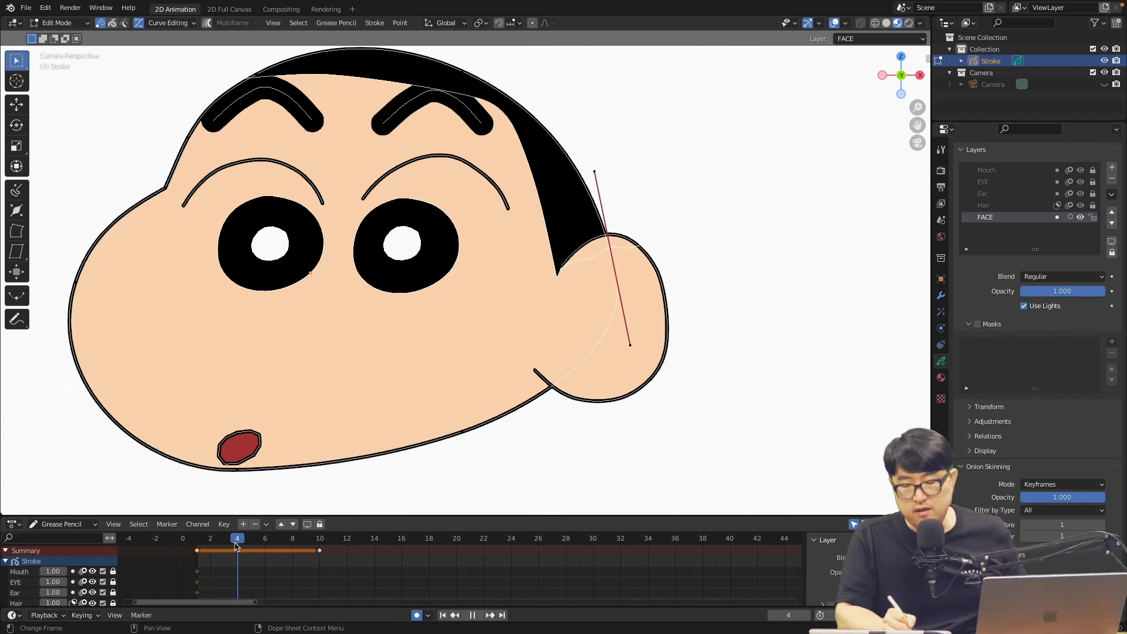
key("space")
left_click(345, 24)
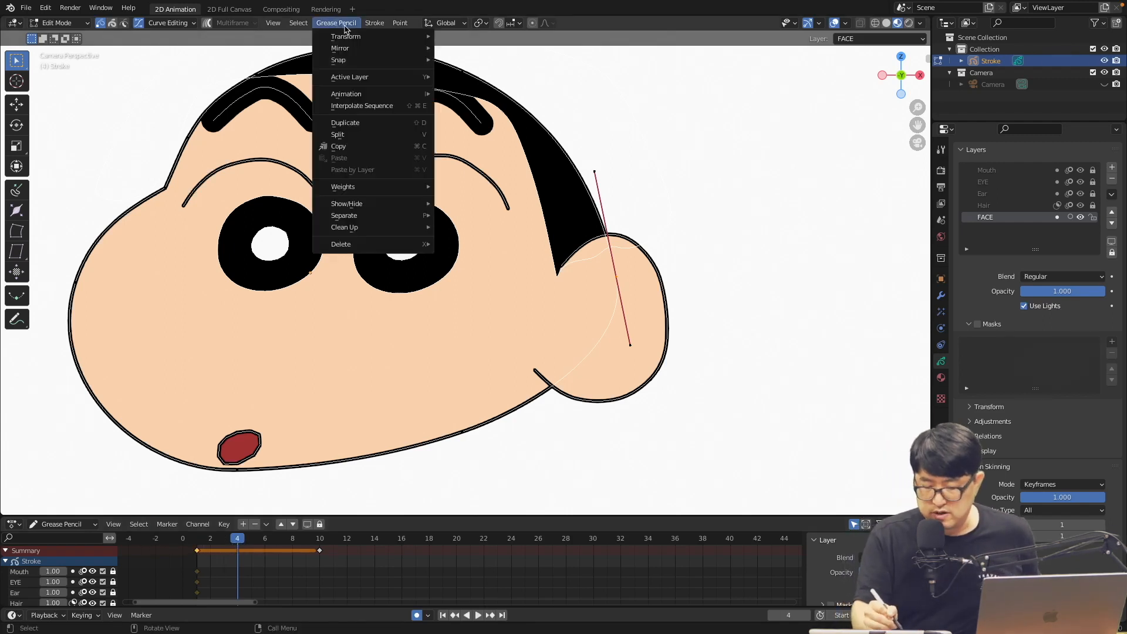
left_click(387, 106)
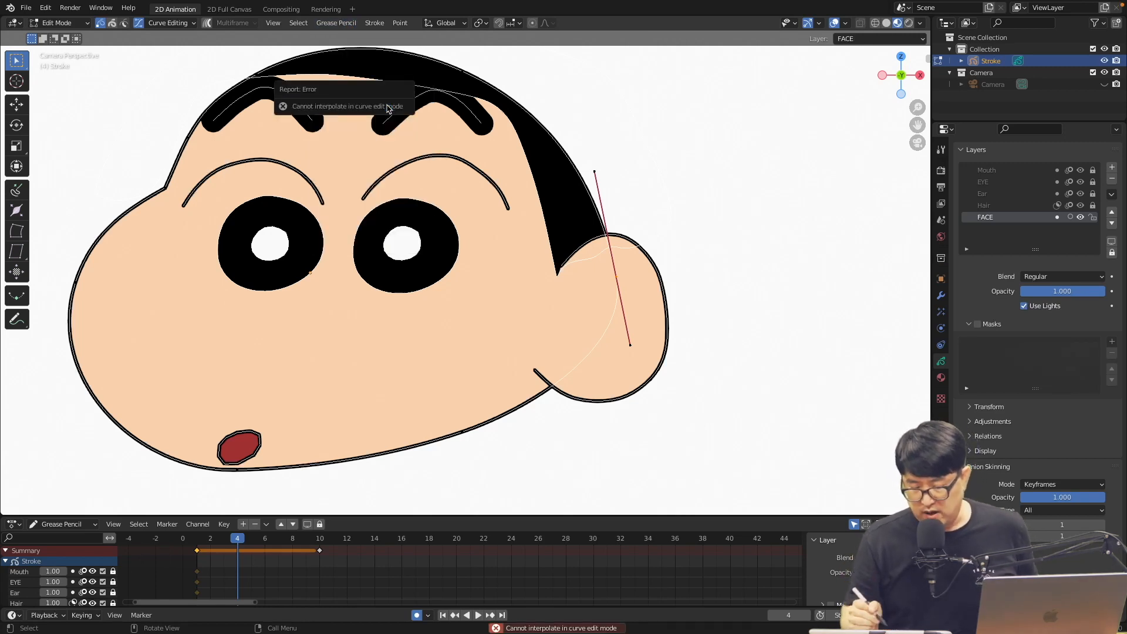
left_click(140, 23)
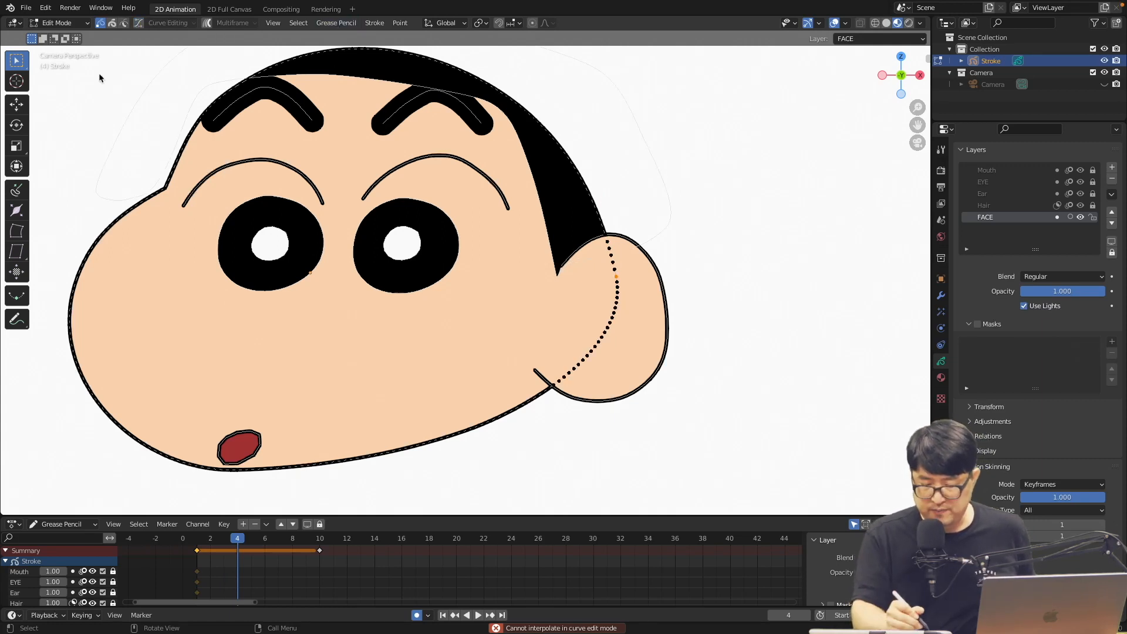
left_click(345, 24)
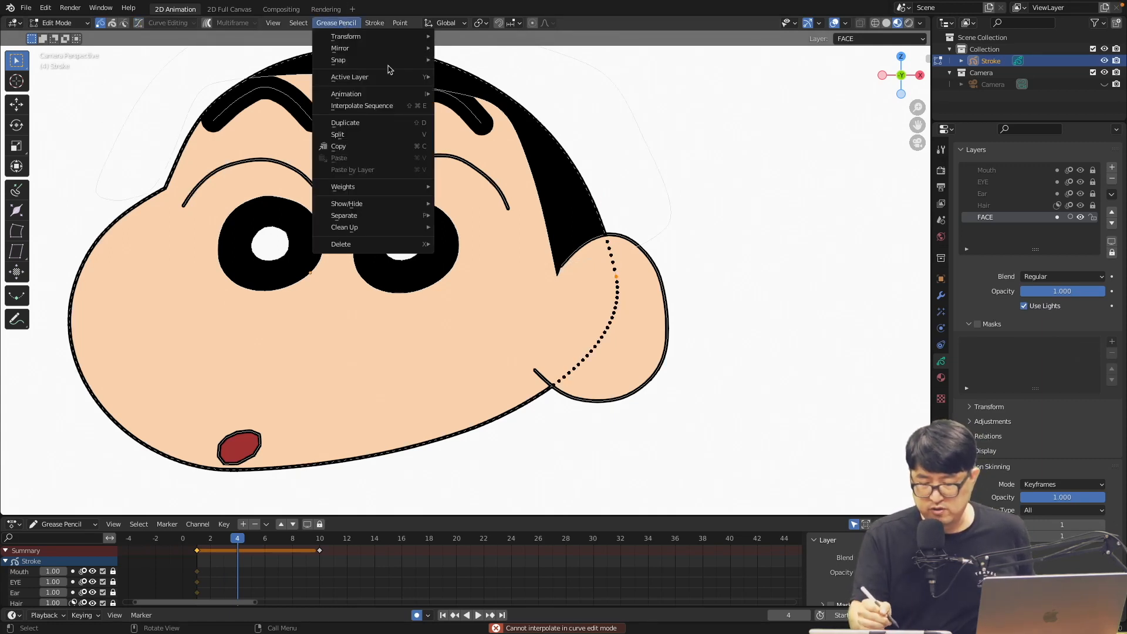
left_click(381, 107)
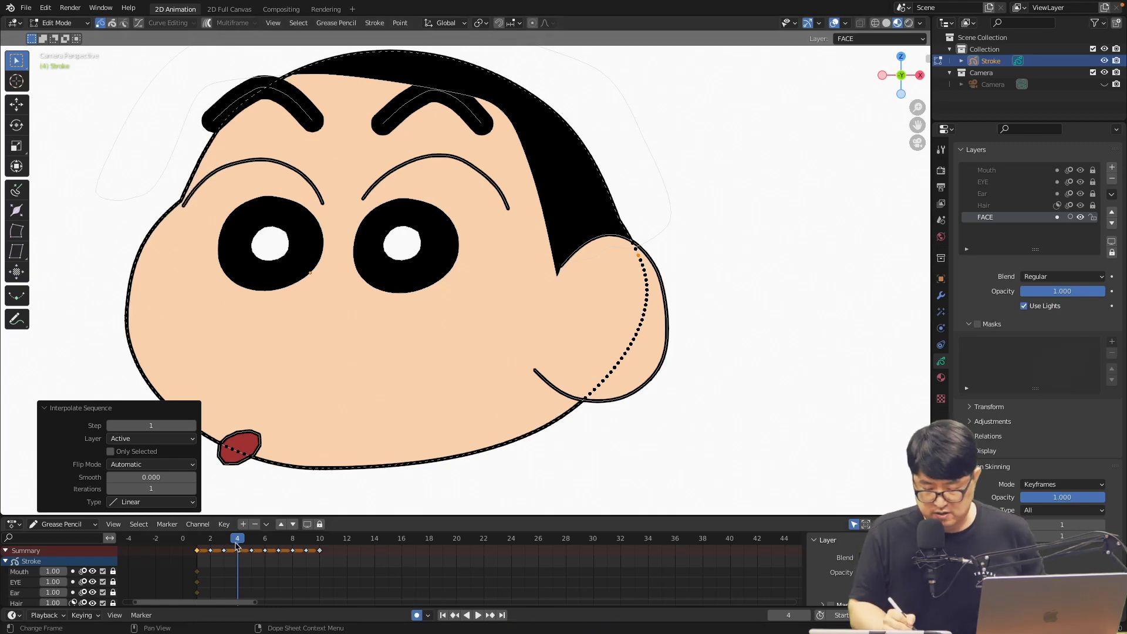
key("space")
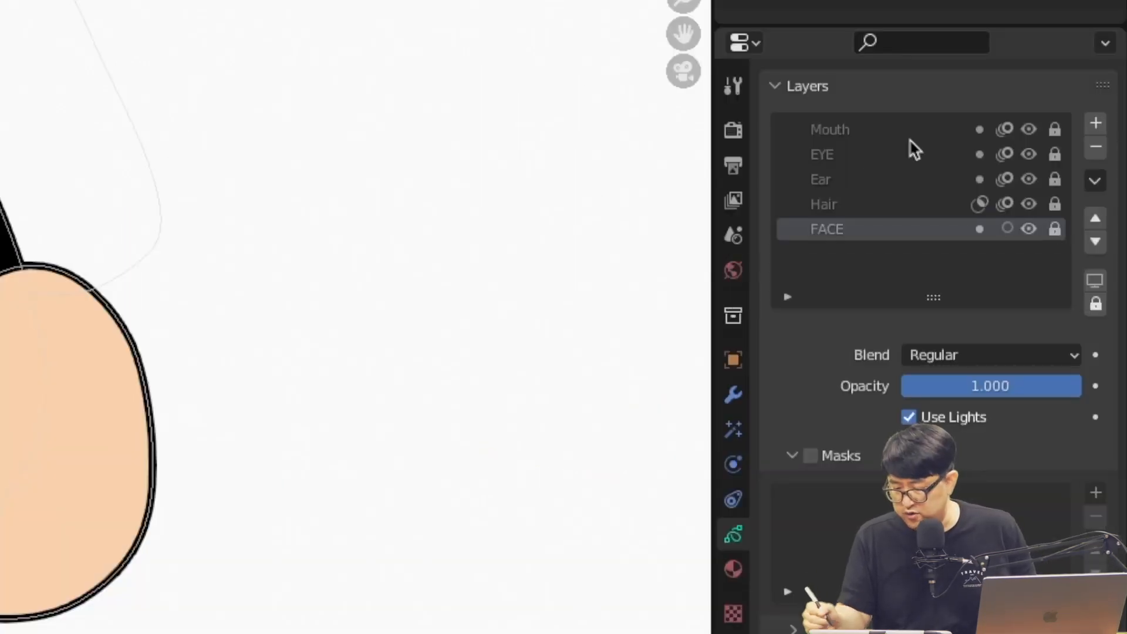
Unlock and activate the Hair layer, and move the whole hair curve sideways toward the reference hair at frame 10
left_click(1054, 204)
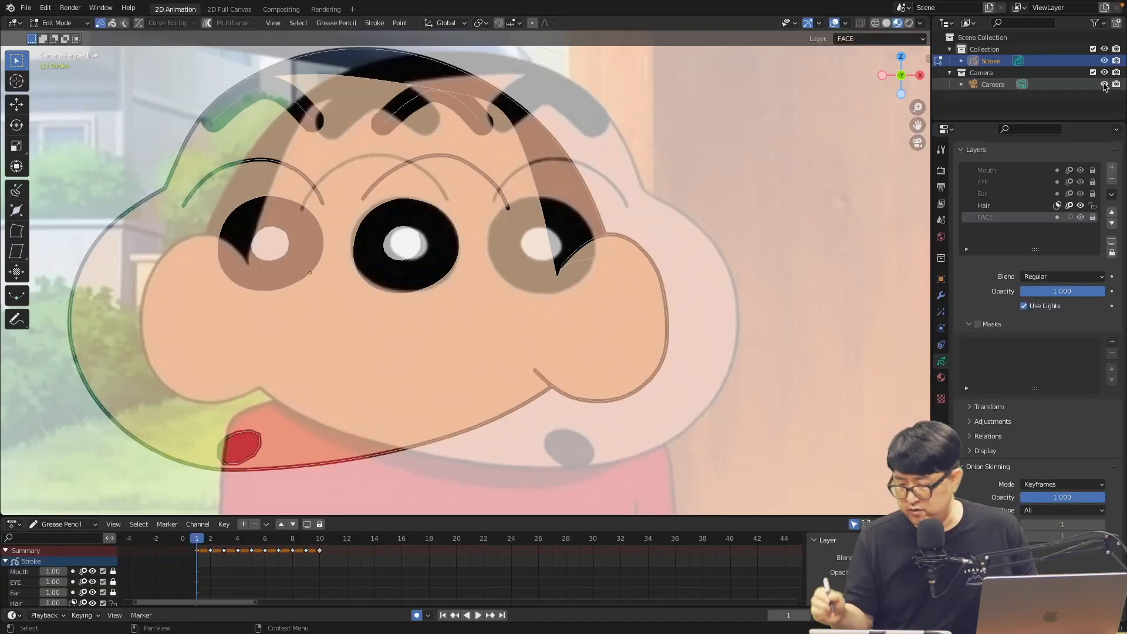
left_click(1010, 206)
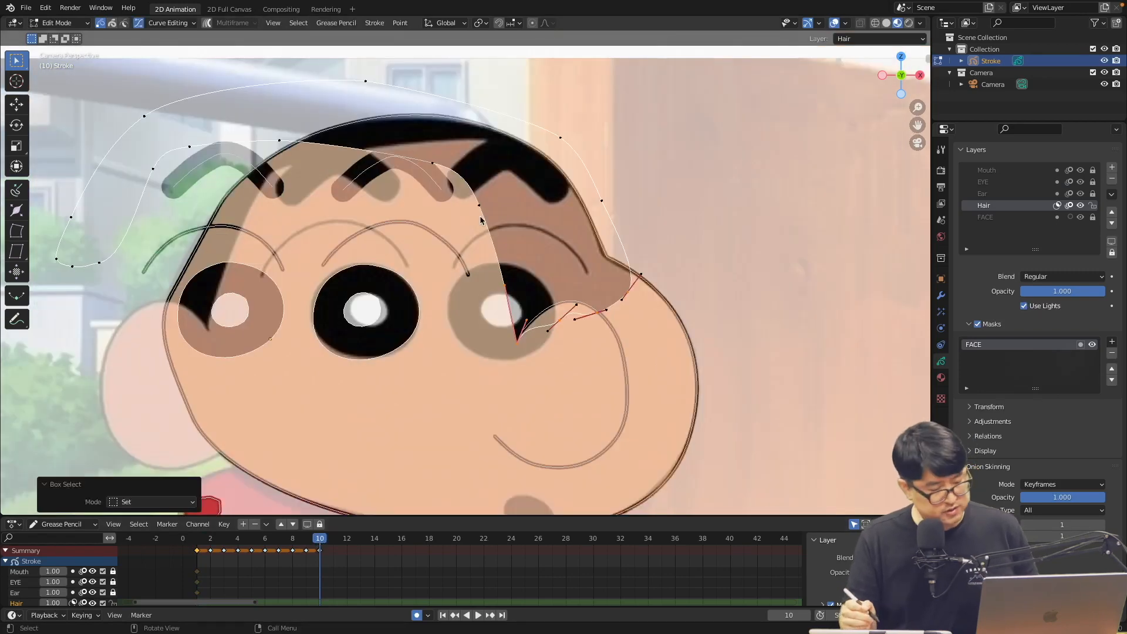
key("a")
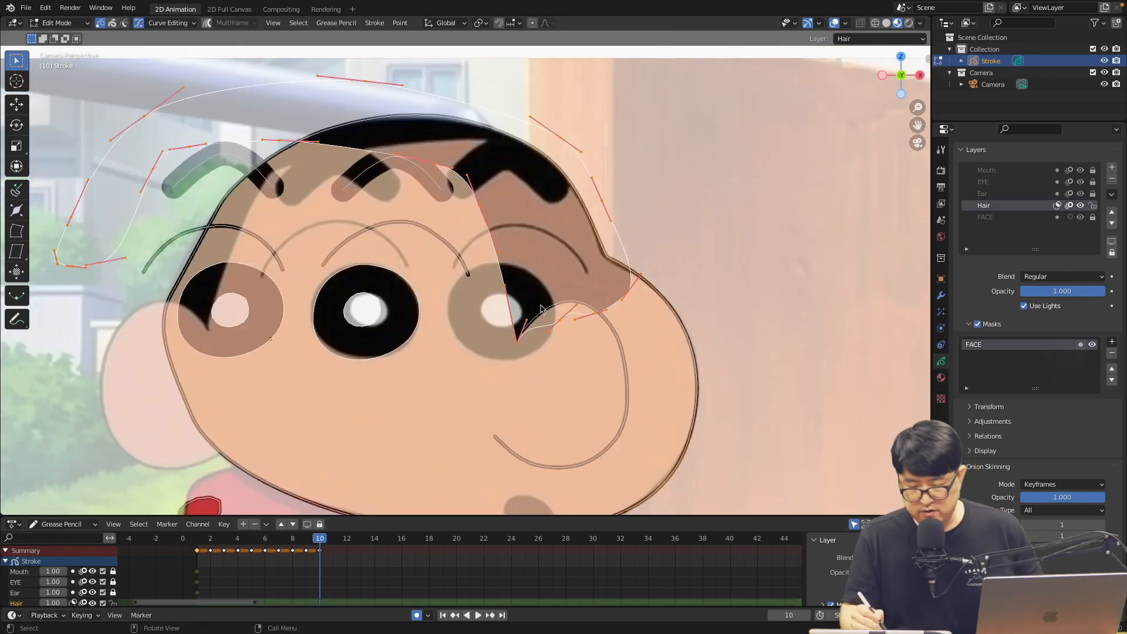
key("g")
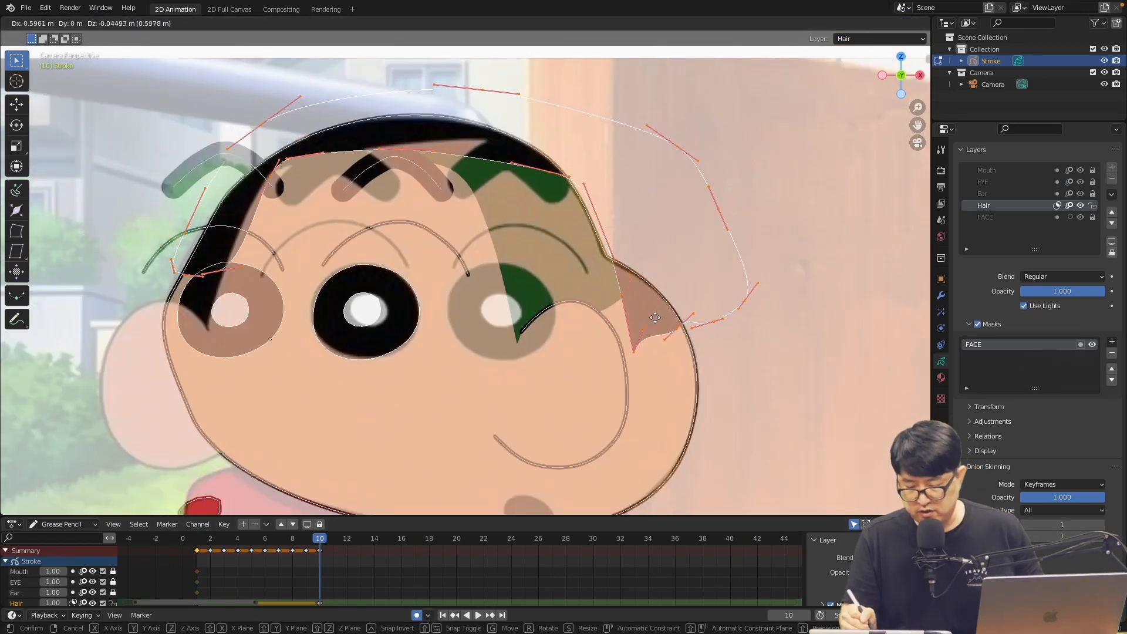
left_click(651, 318)
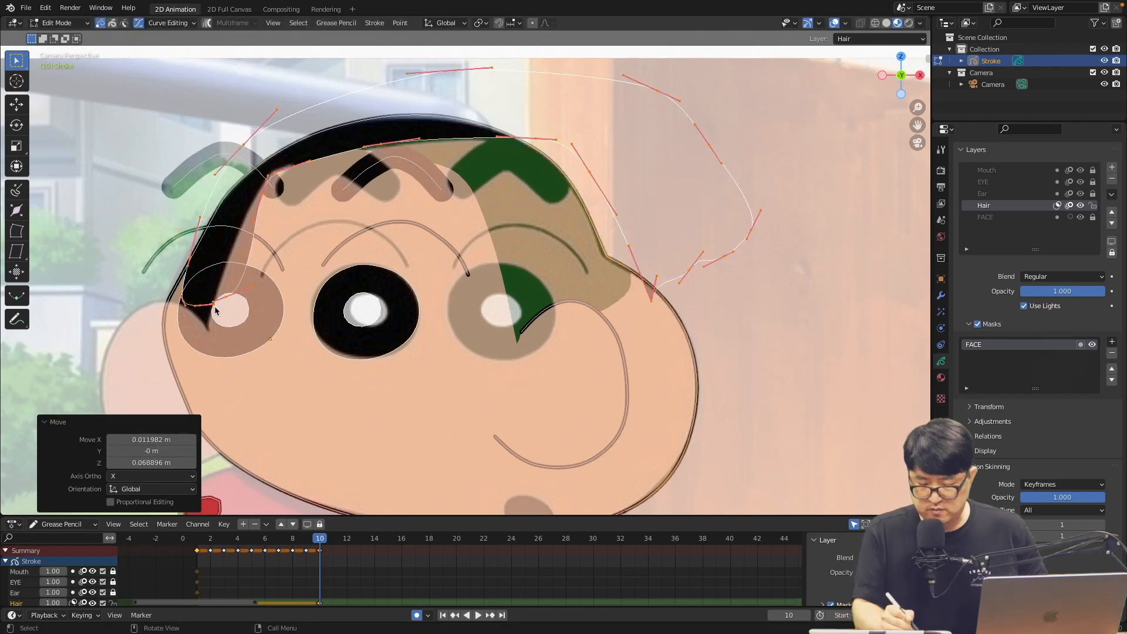
Move the left-hand outer hair points outside the head outline and the inner lower point down to the reference's sideburn tip
left_click(214, 304)
key("g")
left_click(210, 227)
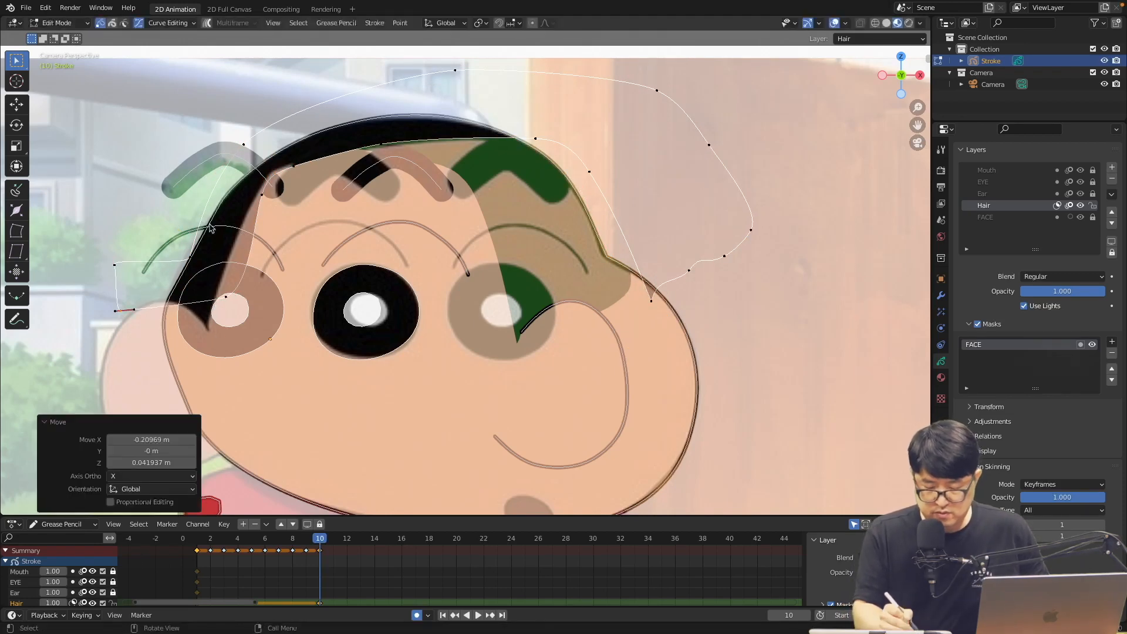
left_click_drag(210, 228, 213, 106)
left_click_drag(228, 309, 212, 350)
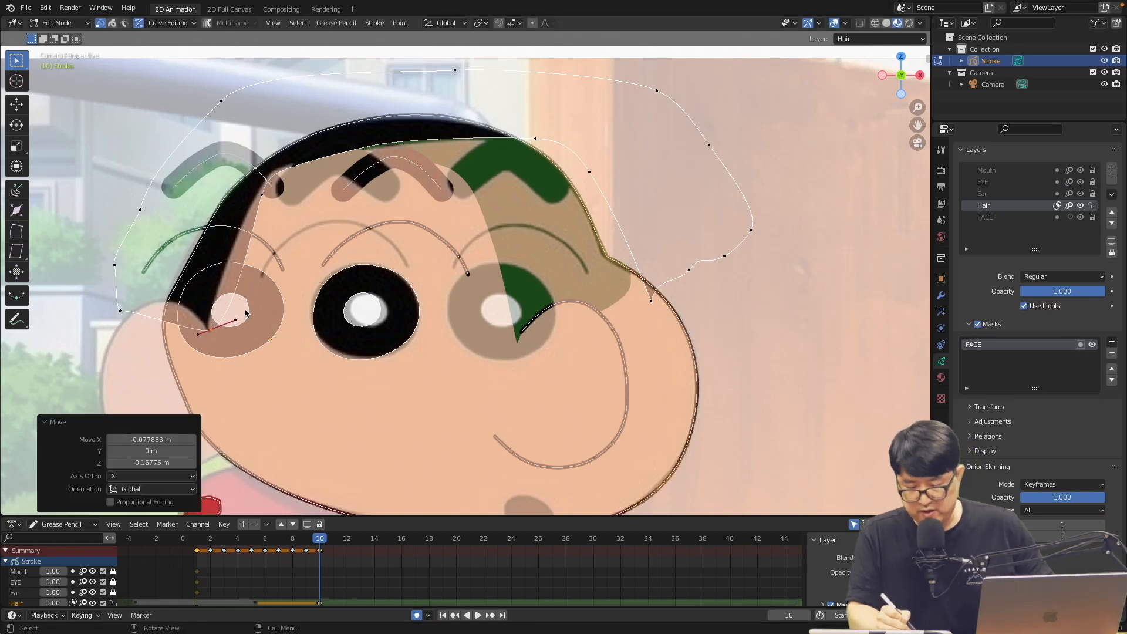
Change the sideburn tip point's handle type and shift the inner hairline points onto the reference hairline
key("v")
left_click(226, 314)
left_click_drag(210, 330, 206, 332)
left_click_drag(264, 194, 247, 214)
left_click_drag(237, 239, 216, 259)
left_click_drag(293, 166, 277, 169)
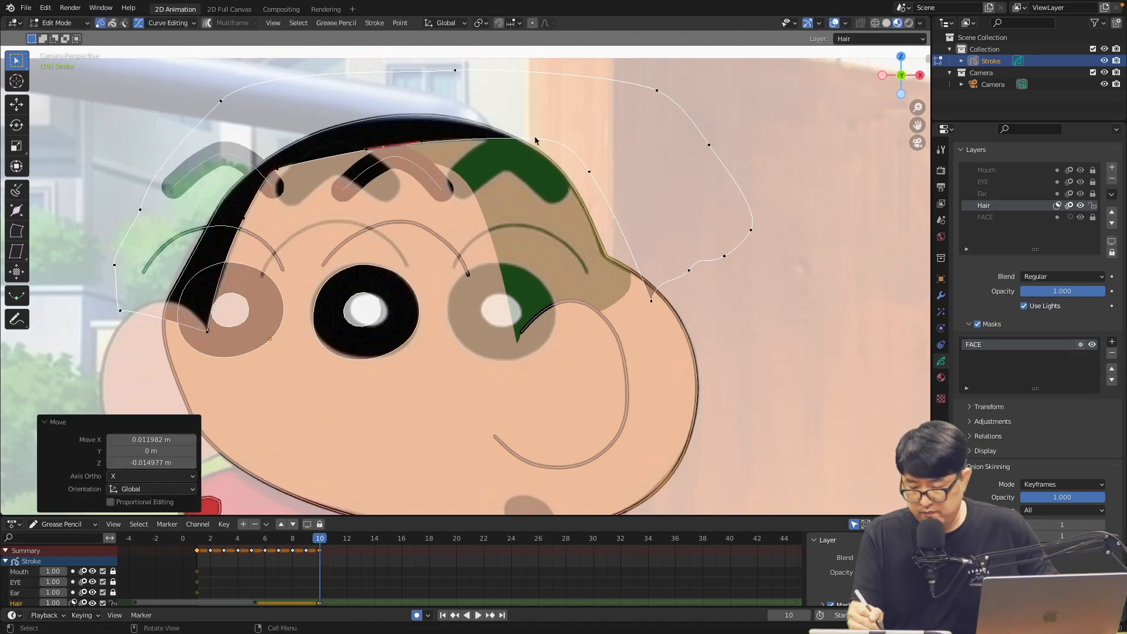
Select the hair tip points on the right-hand side of the head and move them up and outward, clear of the face
left_click(653, 298)
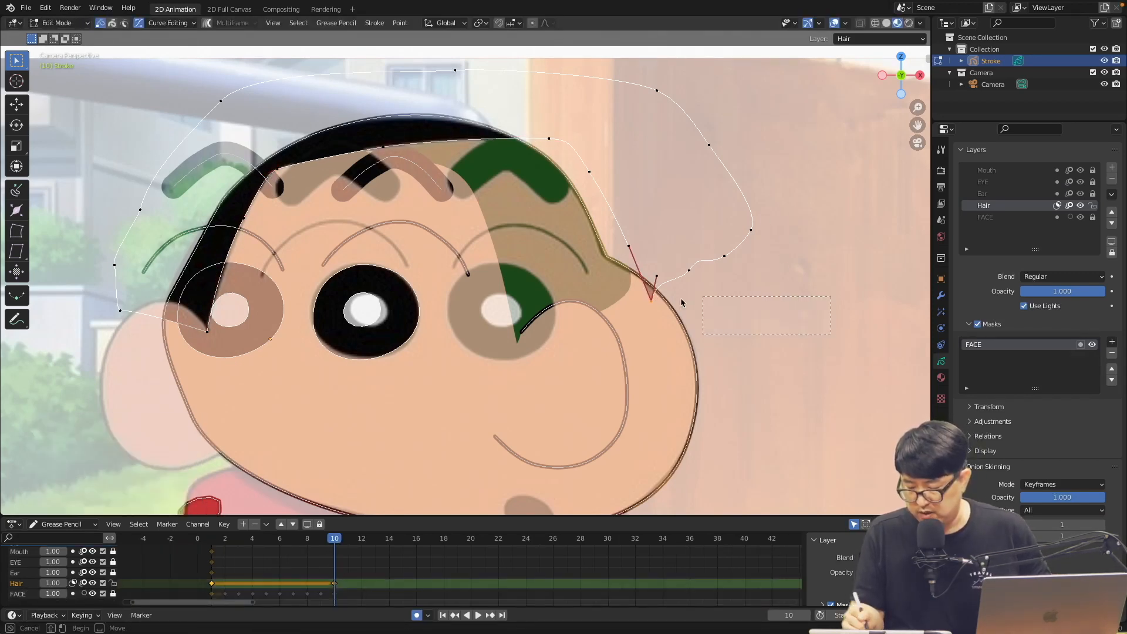
left_click_drag(681, 302, 634, 228)
left_click_drag(781, 182, 781, 182)
key("g")
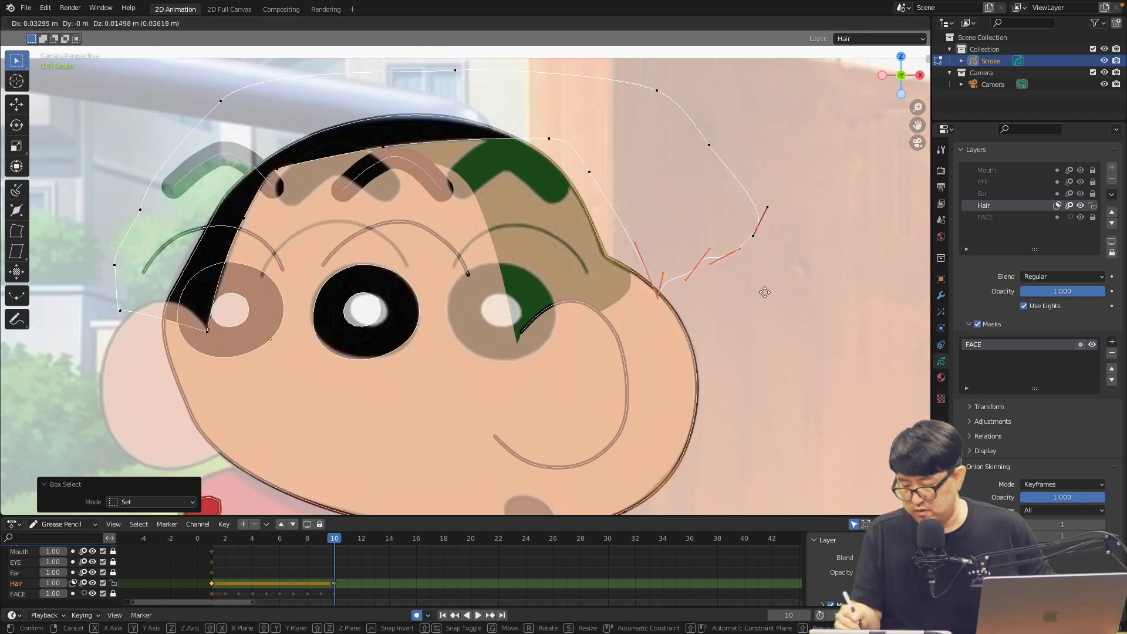
left_click(769, 277)
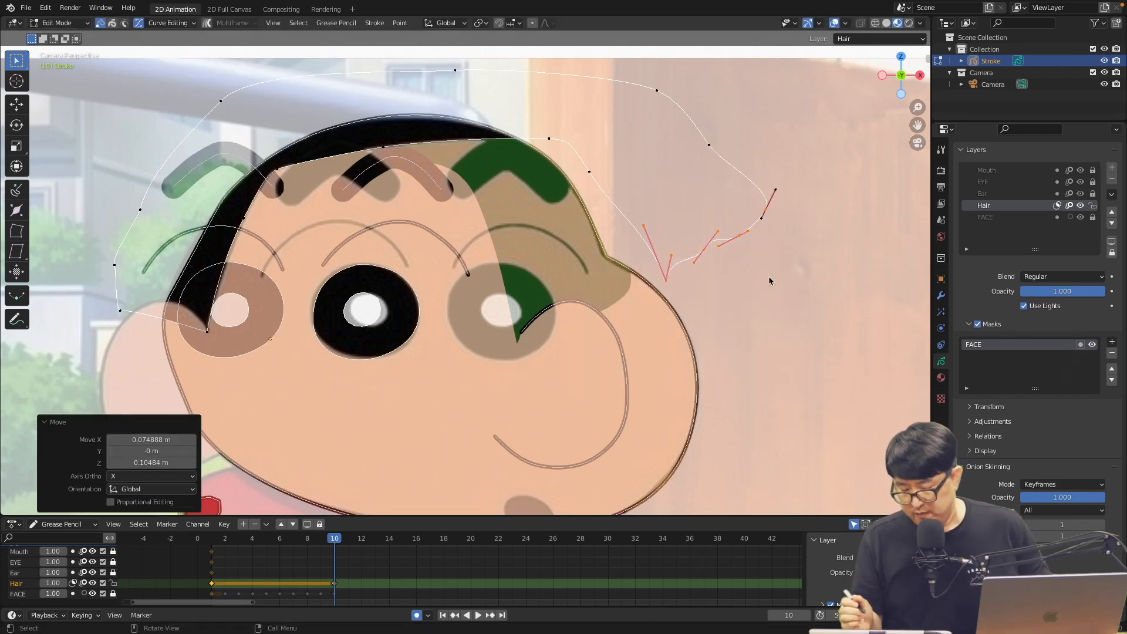
Park playback at frame 3, turn off Curve Editing and run Interpolate Sequence between the Hair keyframes
left_click_drag(334, 538, 238, 549)
left_click(138, 23)
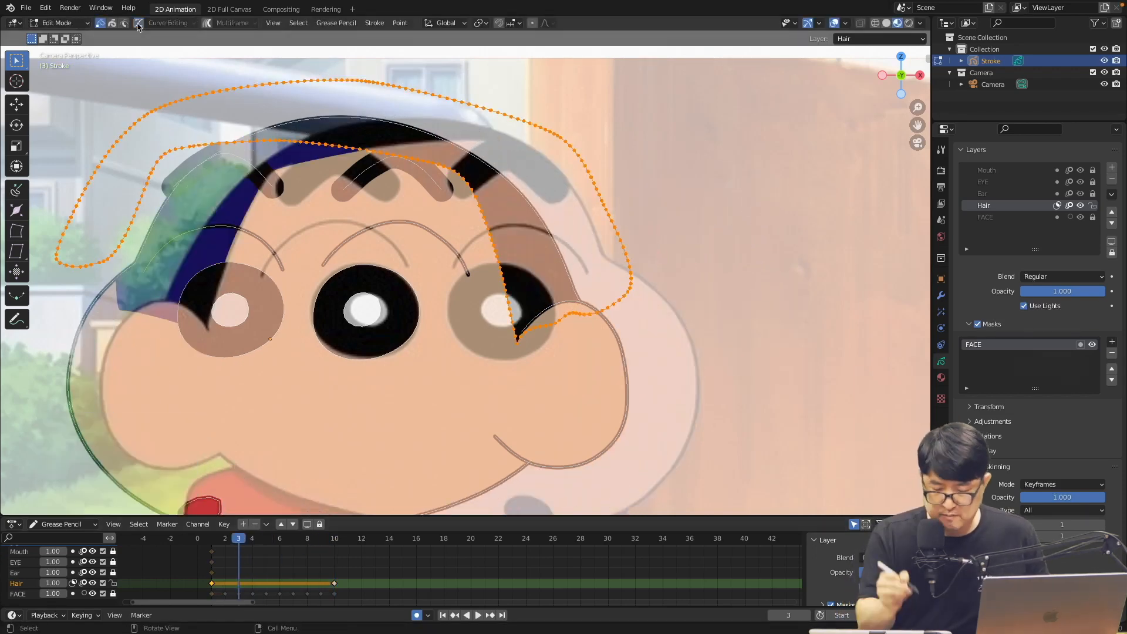
left_click(336, 23)
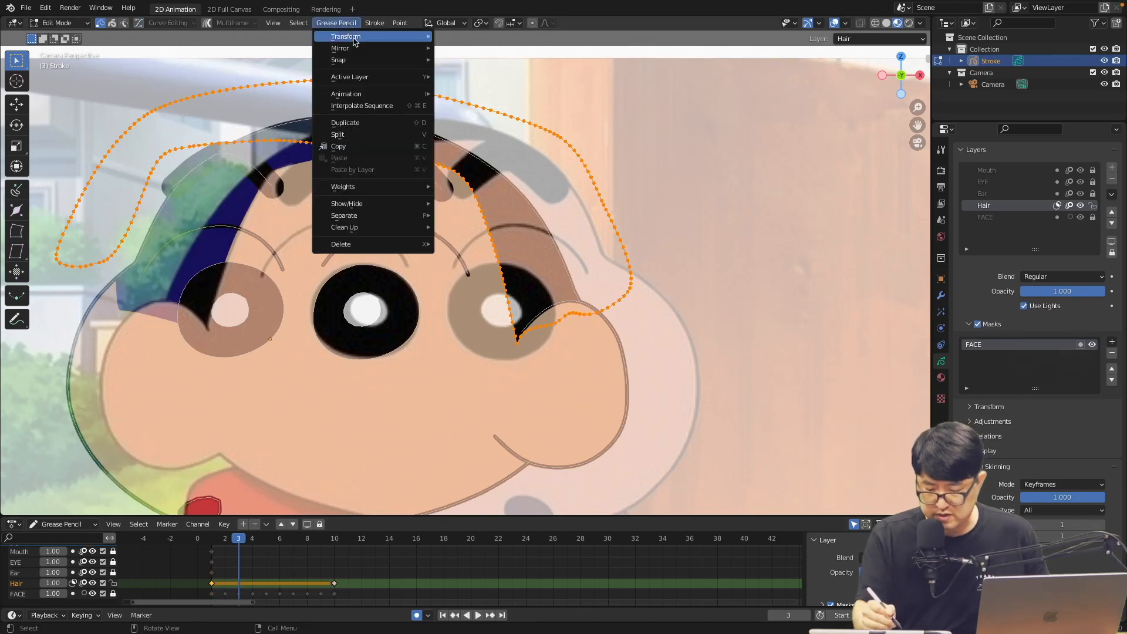
left_click(361, 105)
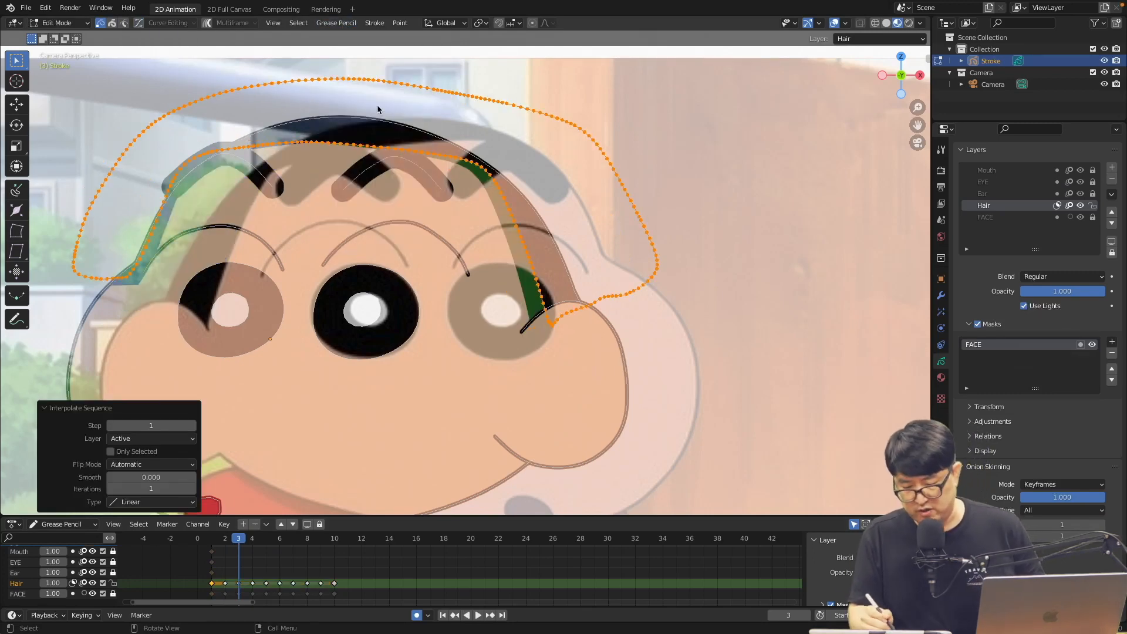
Hide the camera reference, play the hair animation and return to frame 1
left_click(1105, 85)
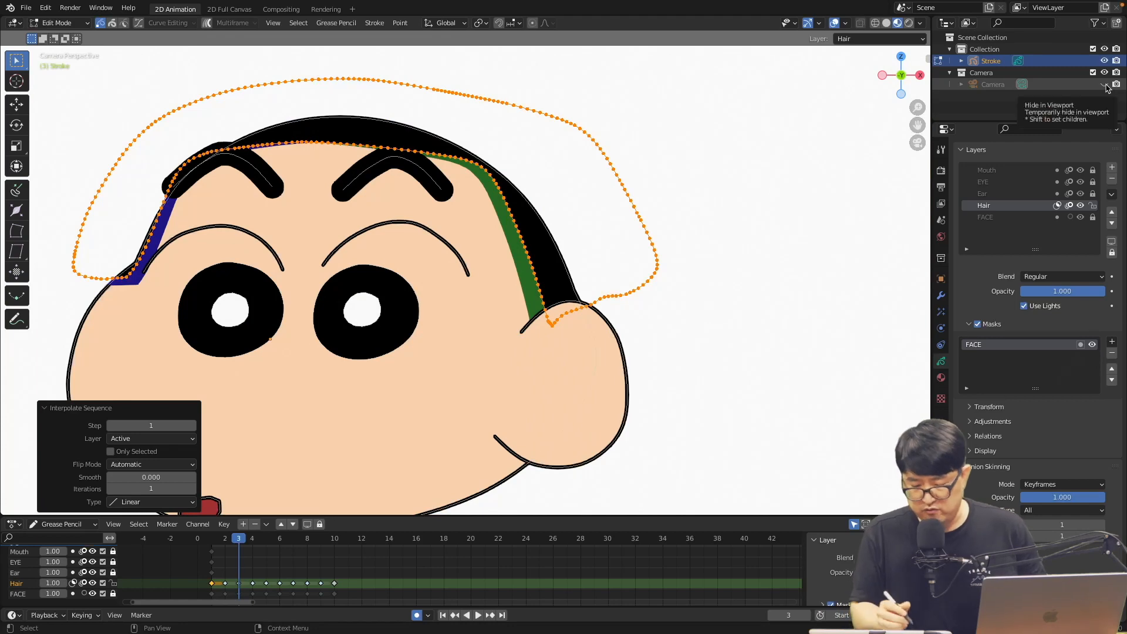
left_click(342, 554)
key("shift+Left")
key("space")
key("space")
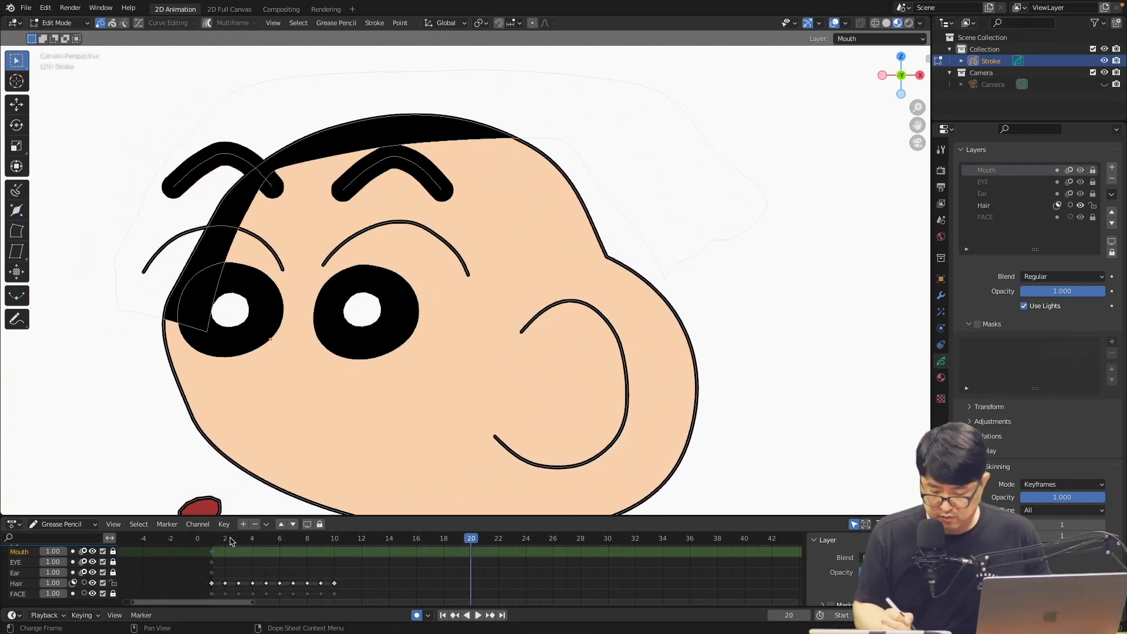
left_click_drag(234, 541, 215, 543)
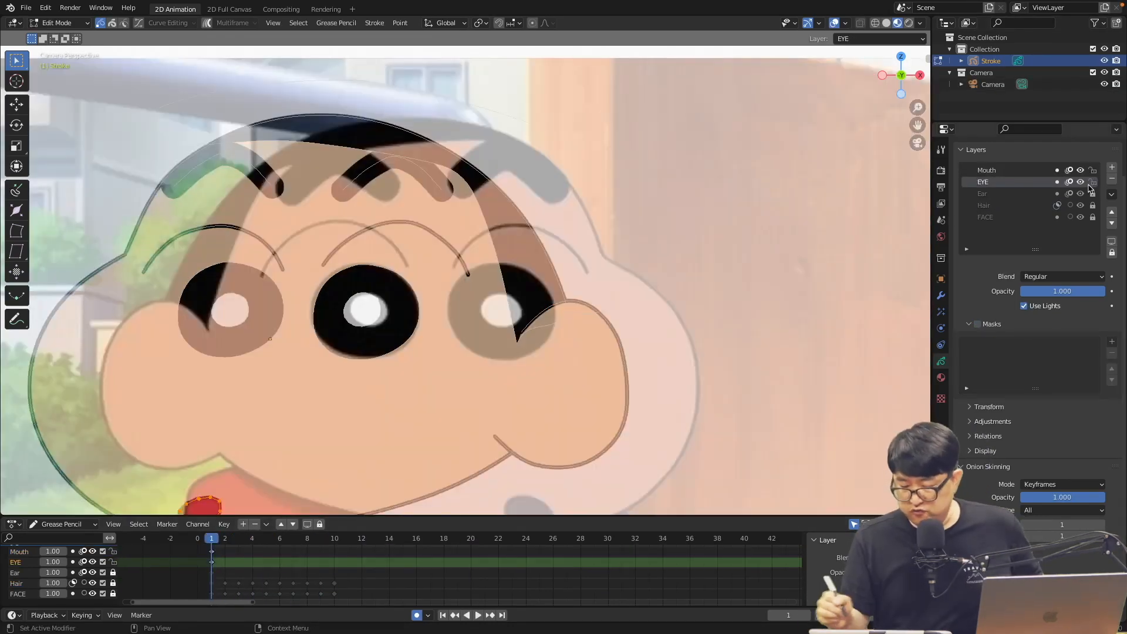
At frame 10, select all the EYE layer's strokes and move them sideways onto the reference's eyes
key("space")
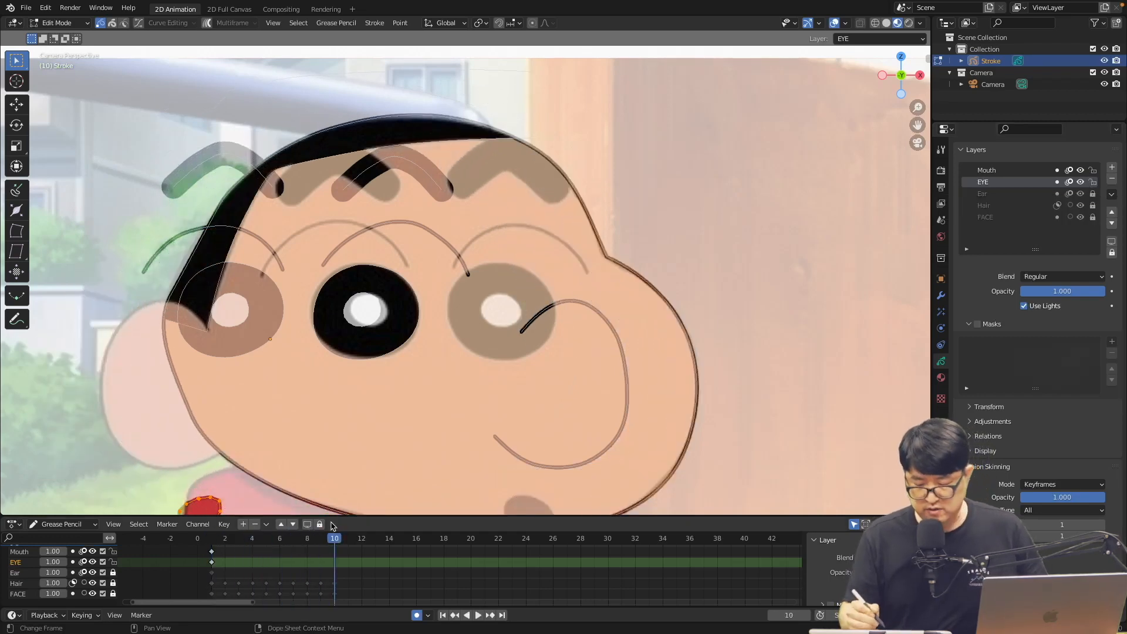
key("a")
key("g")
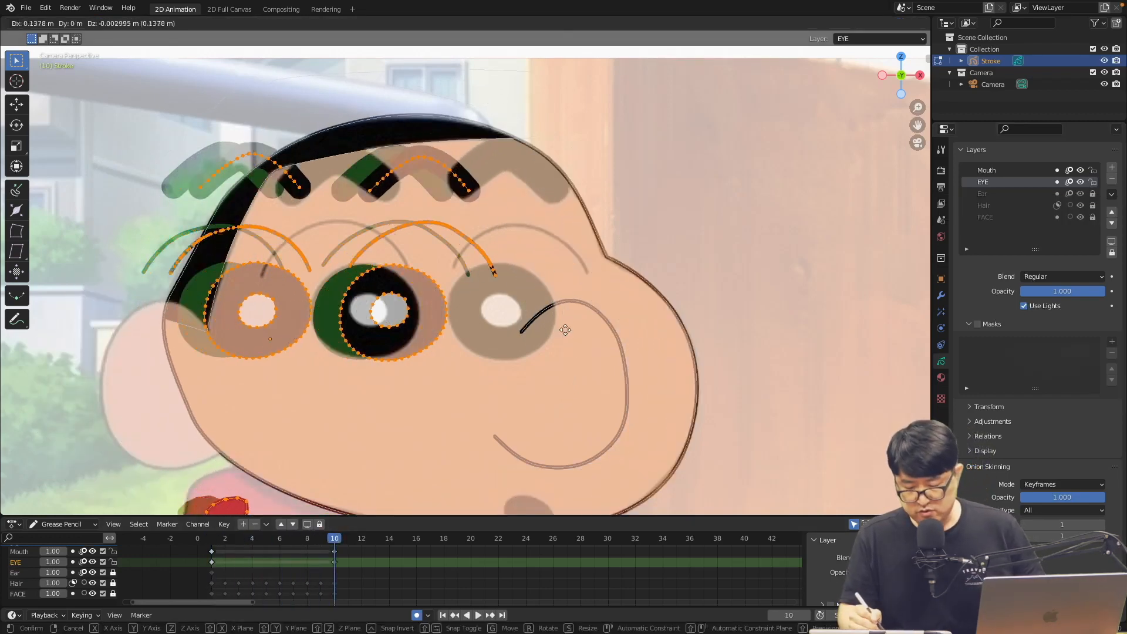
left_click(662, 333)
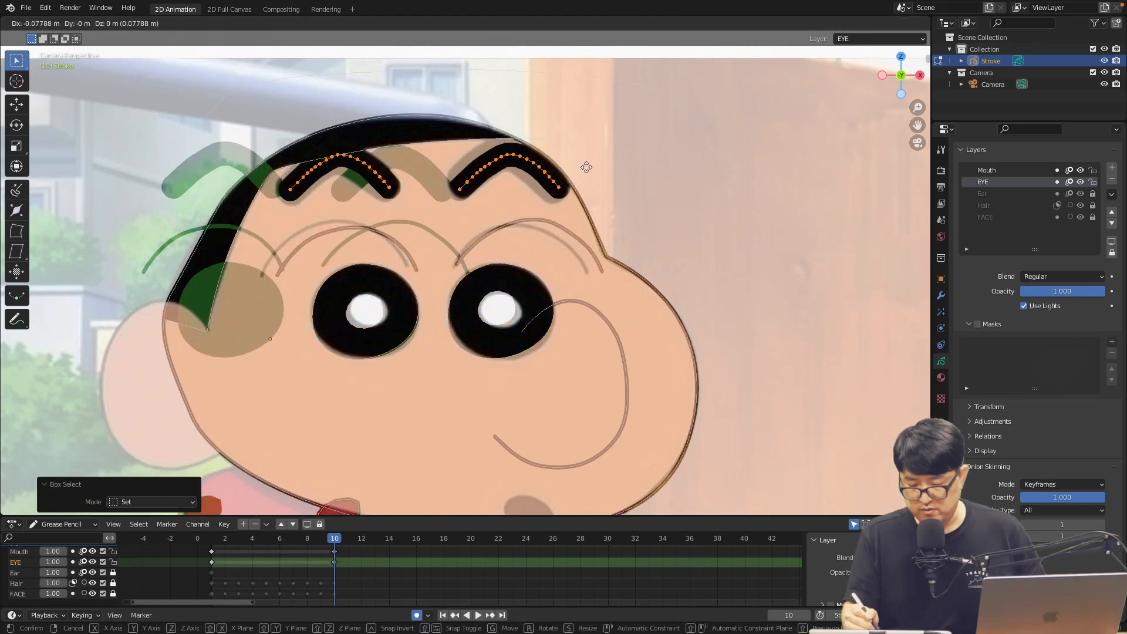
Shift the eyebrows slightly left, and move each of the two eyelid arcs onto its reference line
left_click(583, 169)
left_click(596, 253)
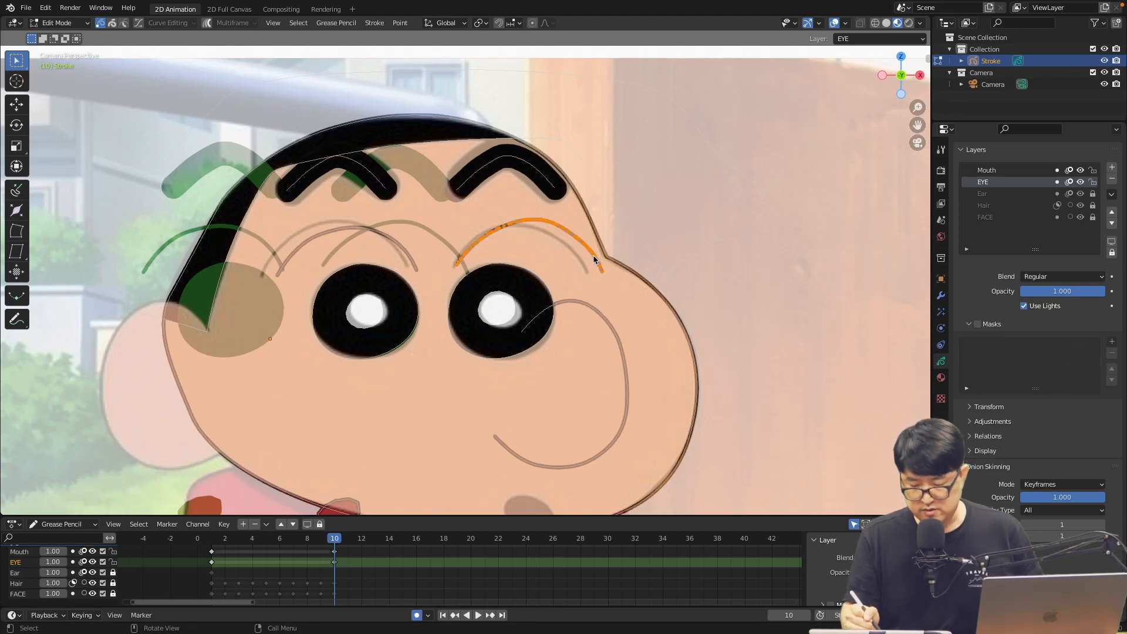
key("g")
left_click(584, 258)
left_click(403, 254)
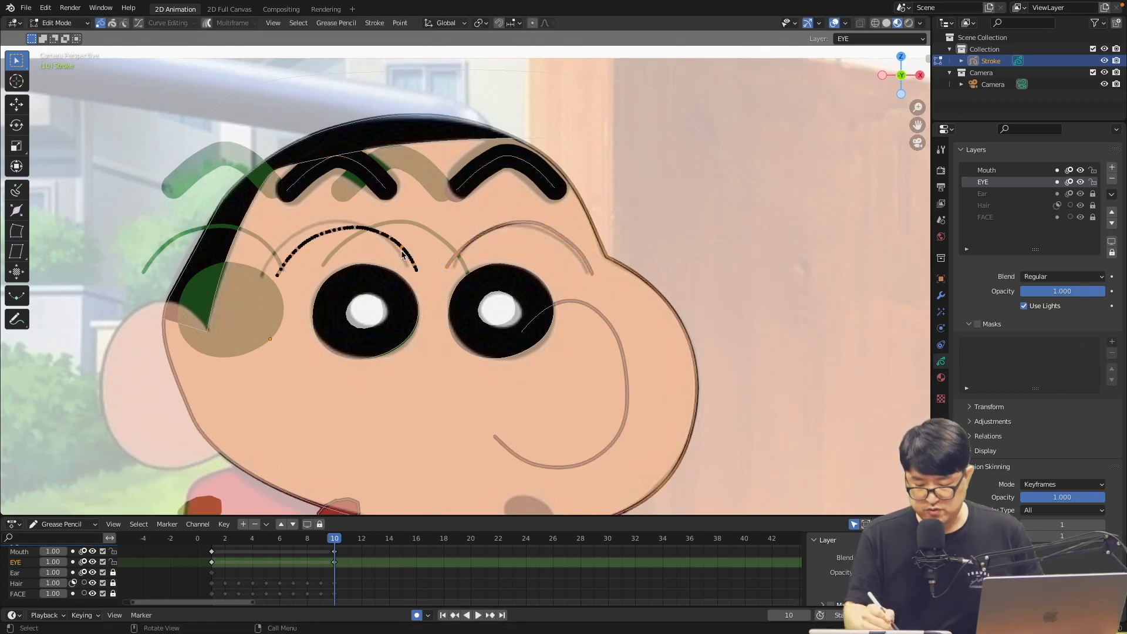
left_click_drag(414, 261, 399, 254)
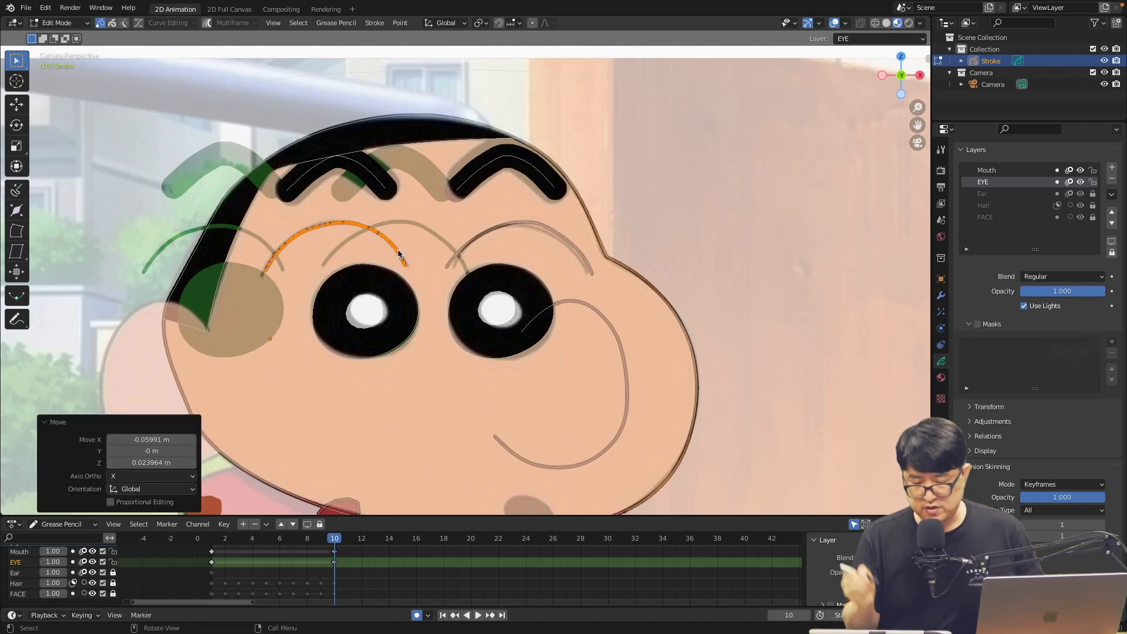
Park playback at frame 2, run Interpolate Sequence between the EYE keyframes and play the result from the start
left_click(225, 537)
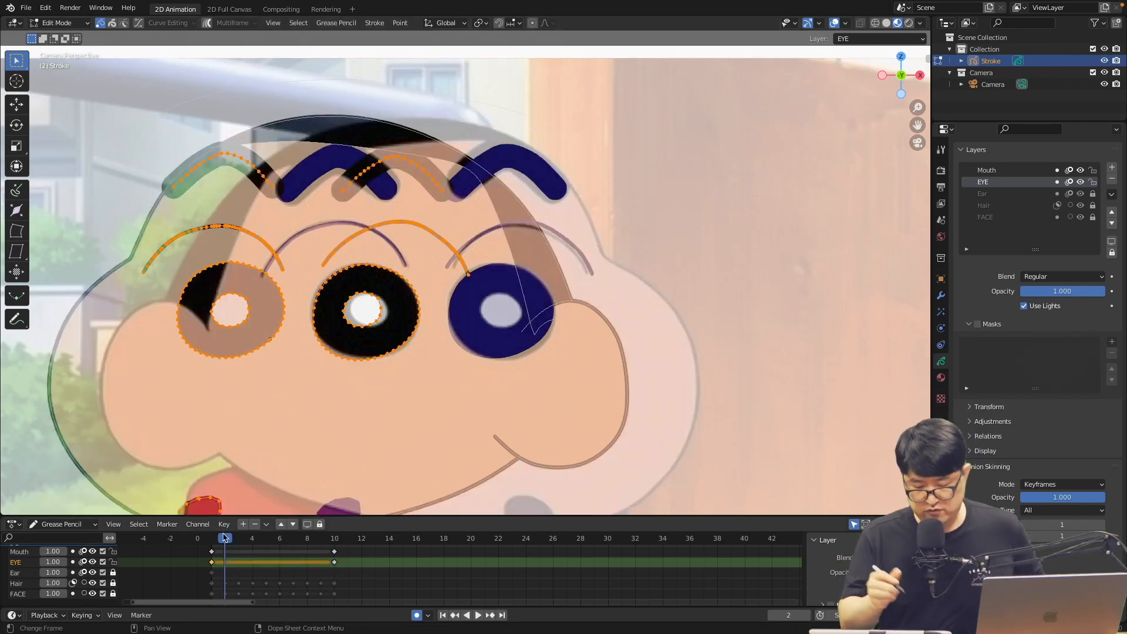
left_click(343, 23)
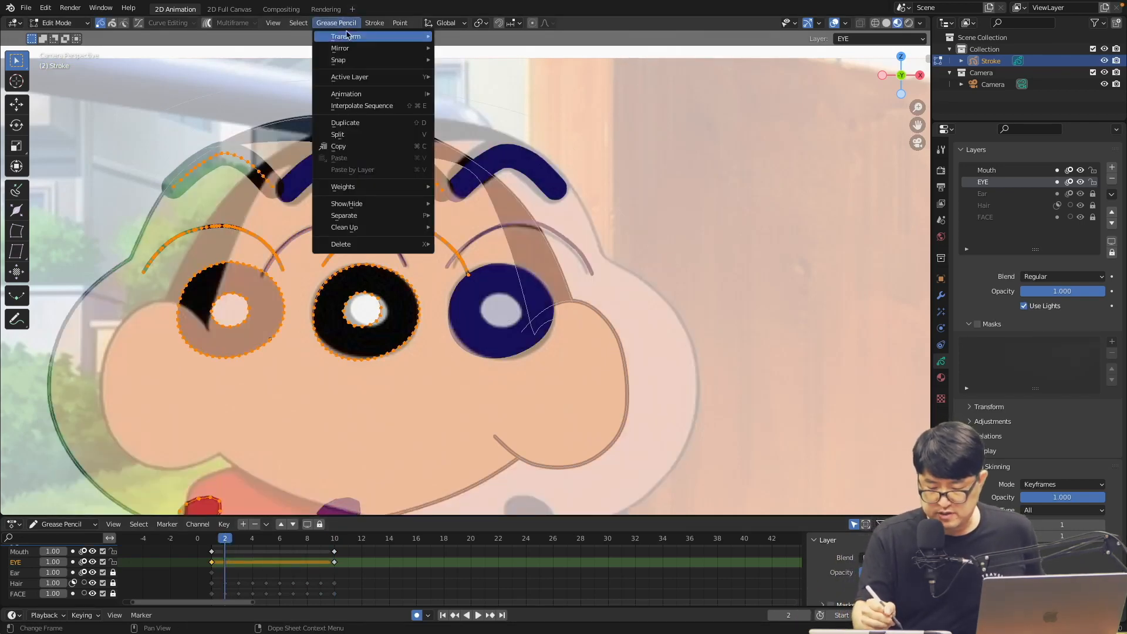
left_click(369, 105)
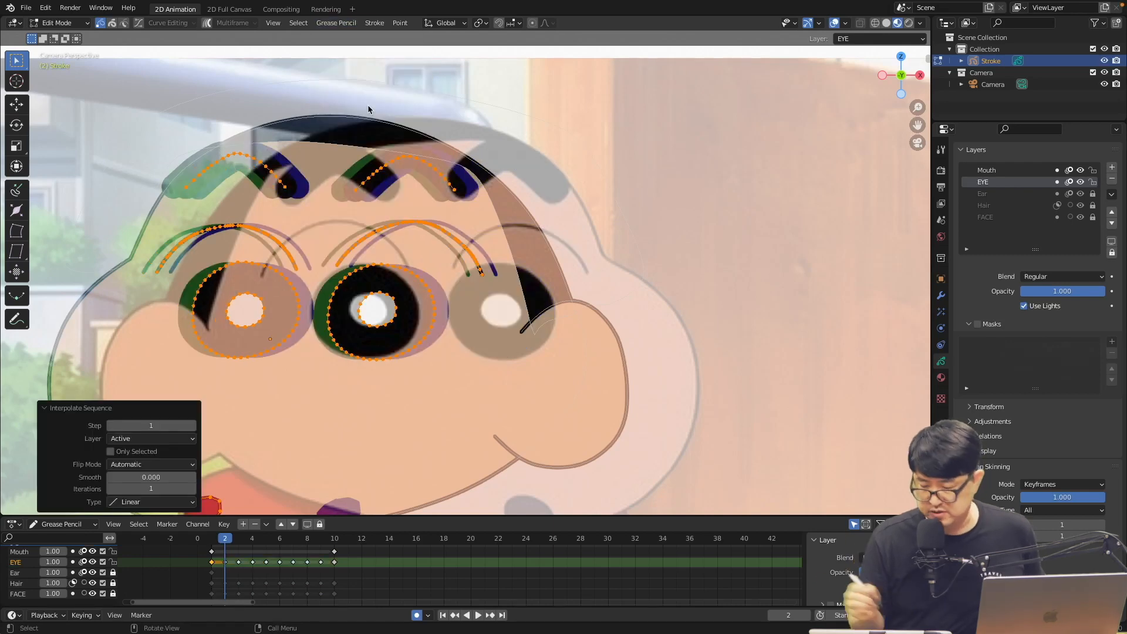
key("space")
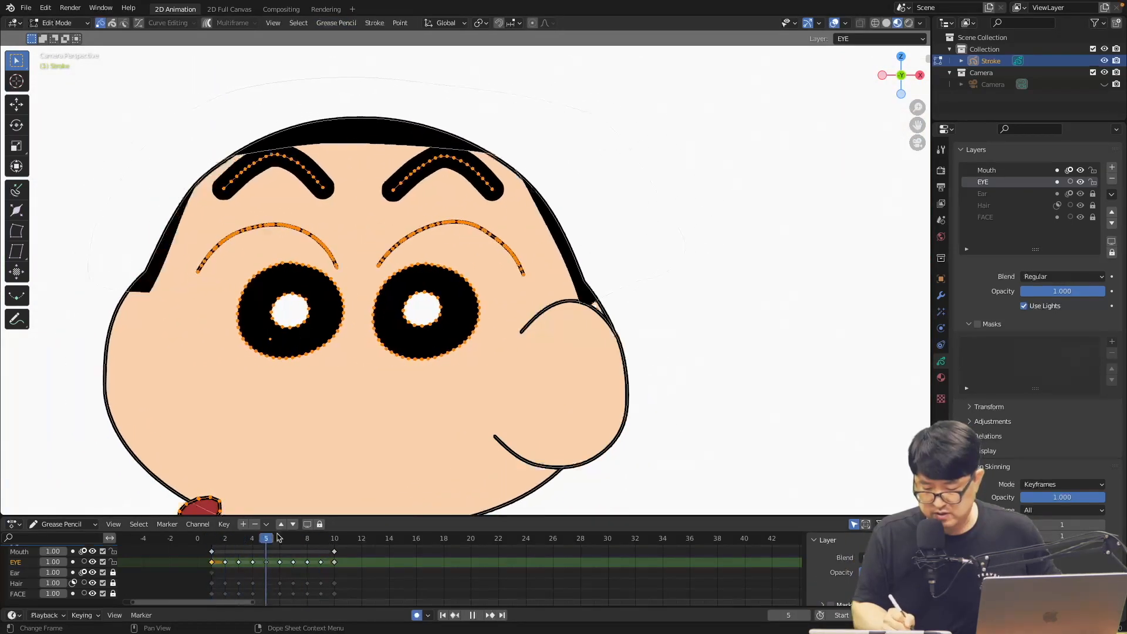
left_click(211, 538)
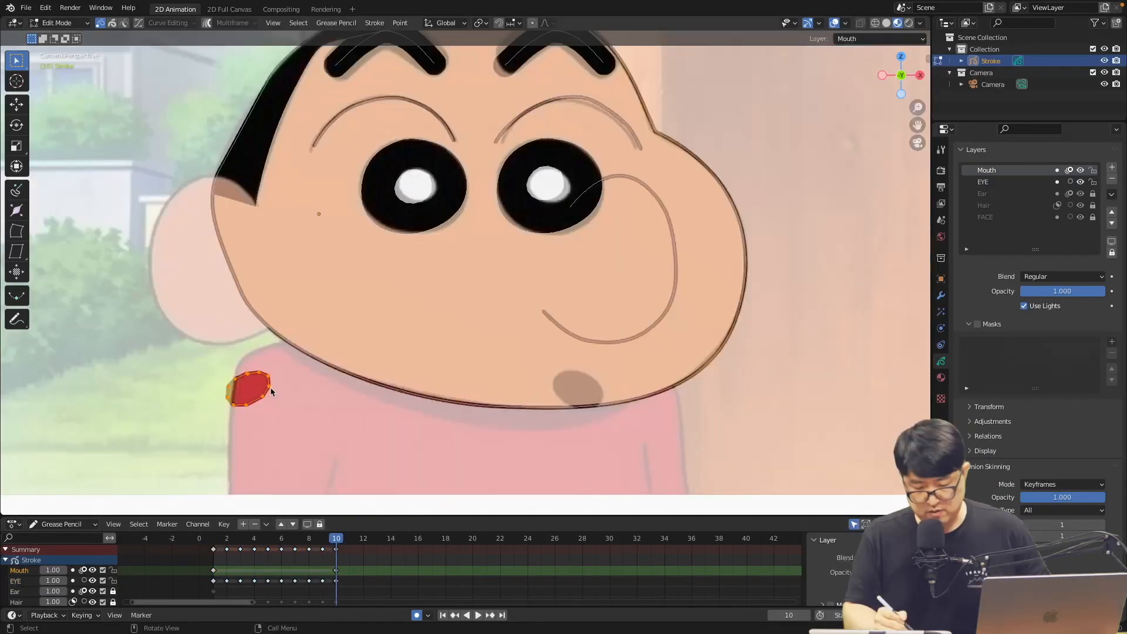
Move the mouth at frame 10 onto the reference mouth, rotate it to match the tilt and fine-tune its position
key("g")
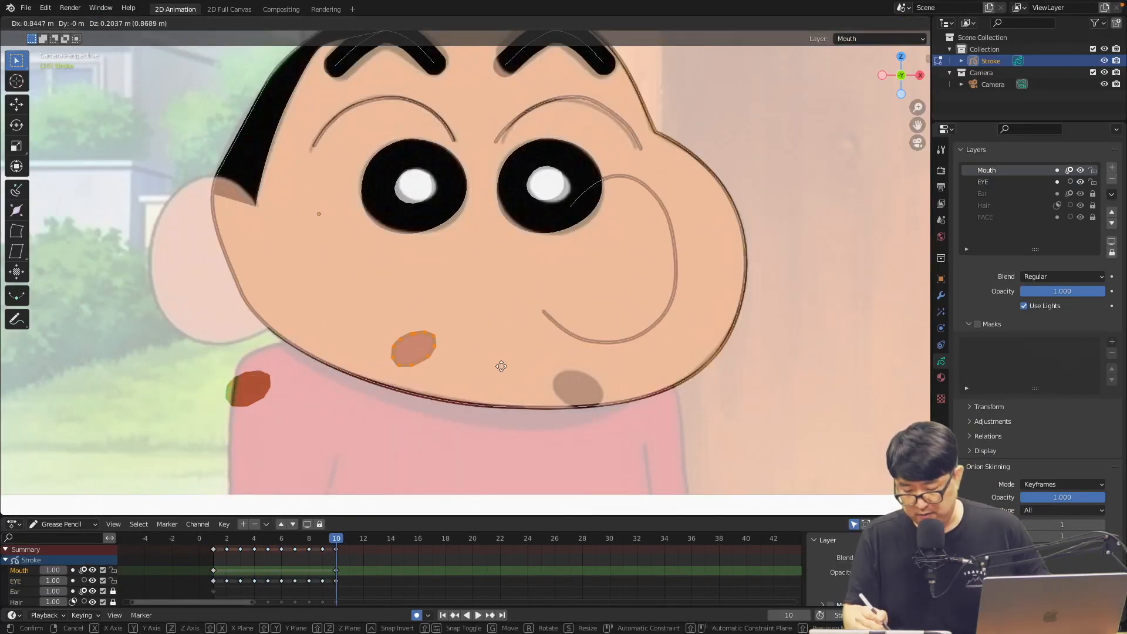
left_click(651, 400)
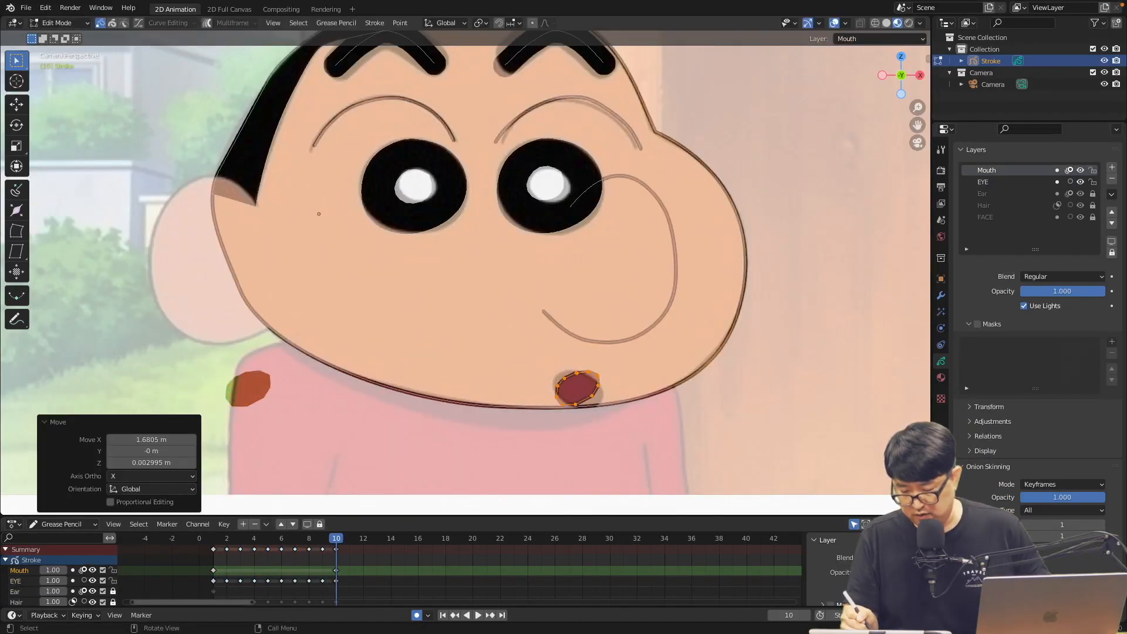
key("r")
left_click(669, 437)
key("g")
left_click(673, 437)
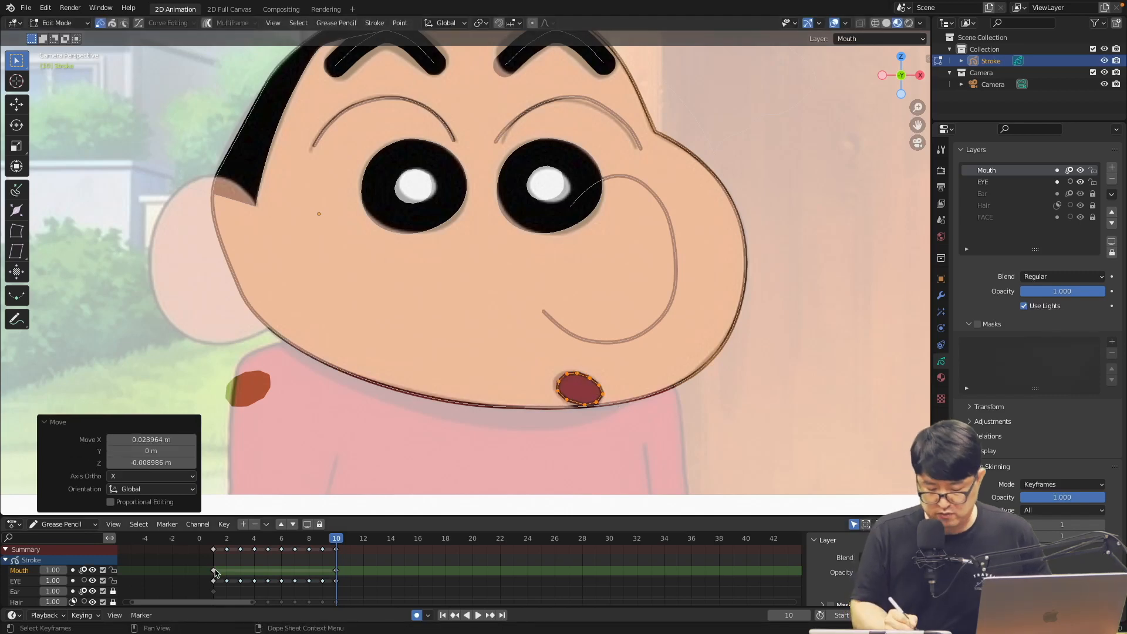
Park playback at frame 2, interpolate the in-between frames of the Mouth layer and play the head turn from frame 1
left_click(214, 571)
left_click_drag(251, 539, 233, 539)
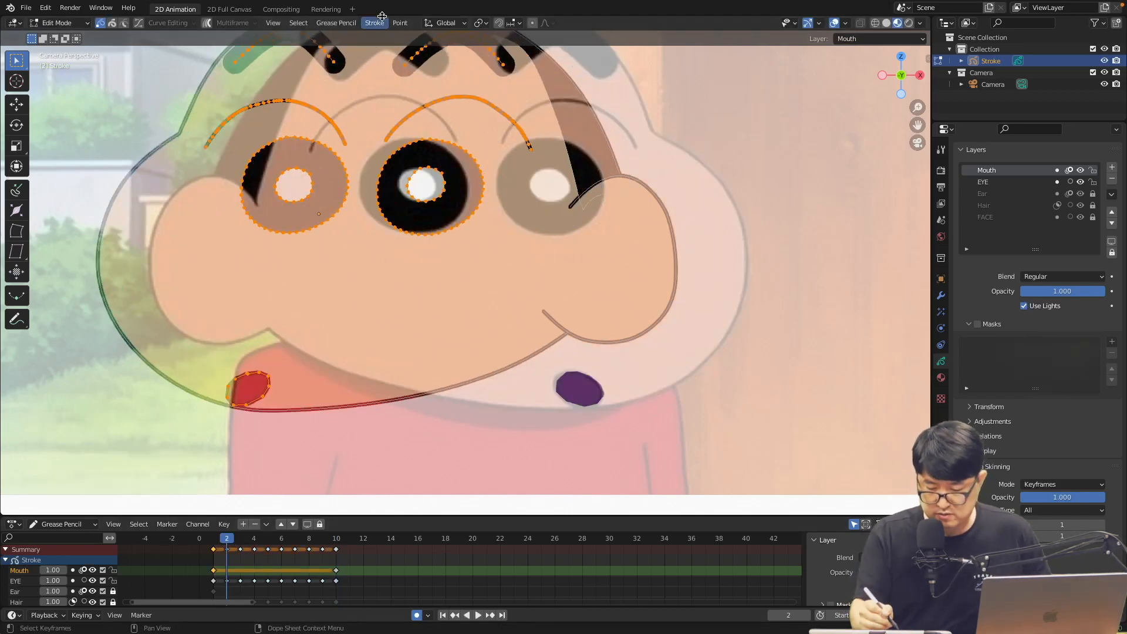
key("space")
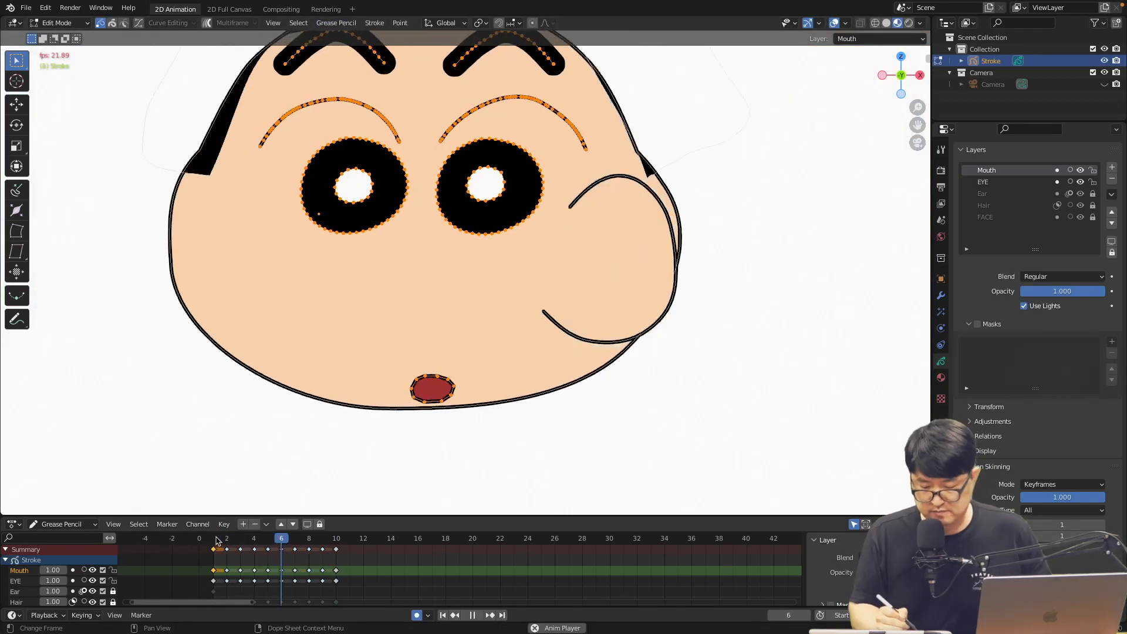
key("space")
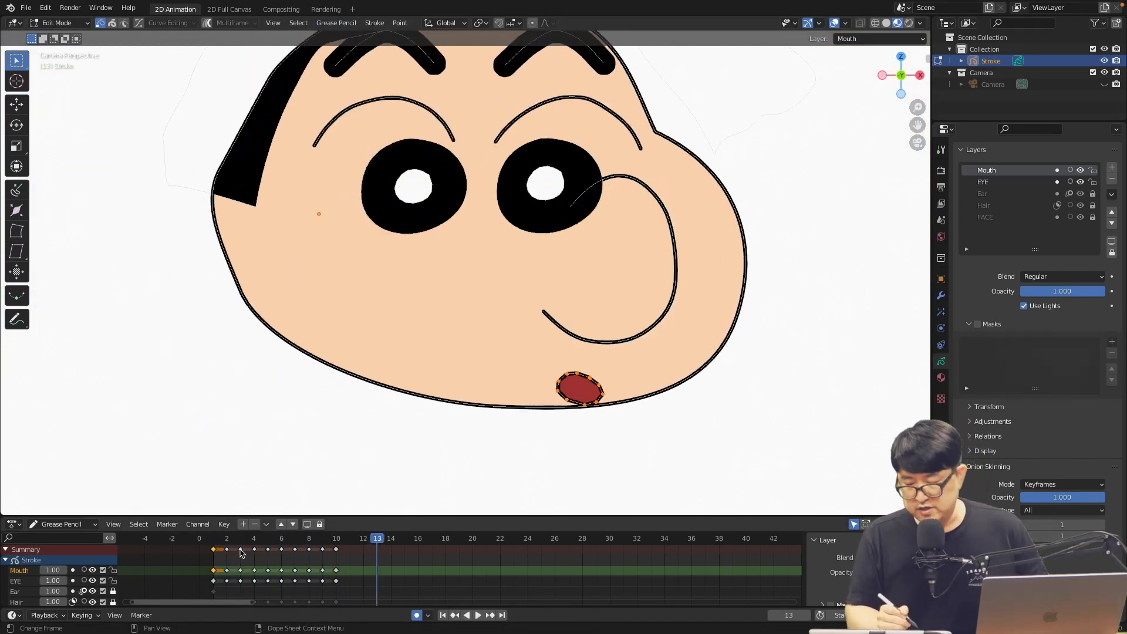
left_click(216, 539)
key("space")
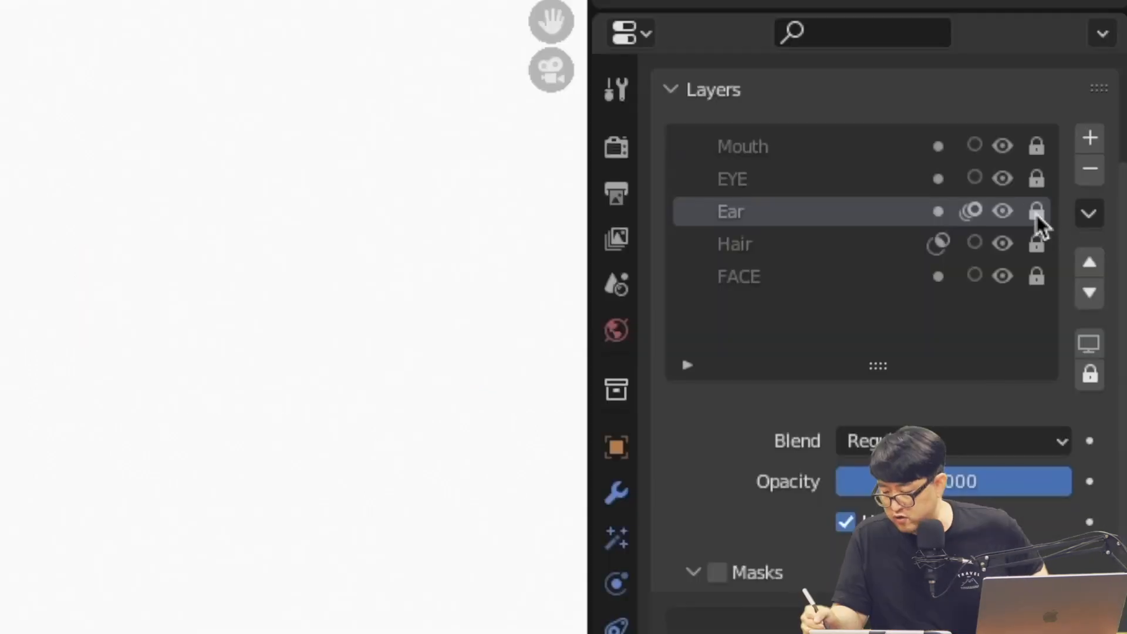
Unlock the Ear layer and move and rotate the ear at frame 10 so it sits against the upper outer edge of the right cheek
left_click(1092, 194)
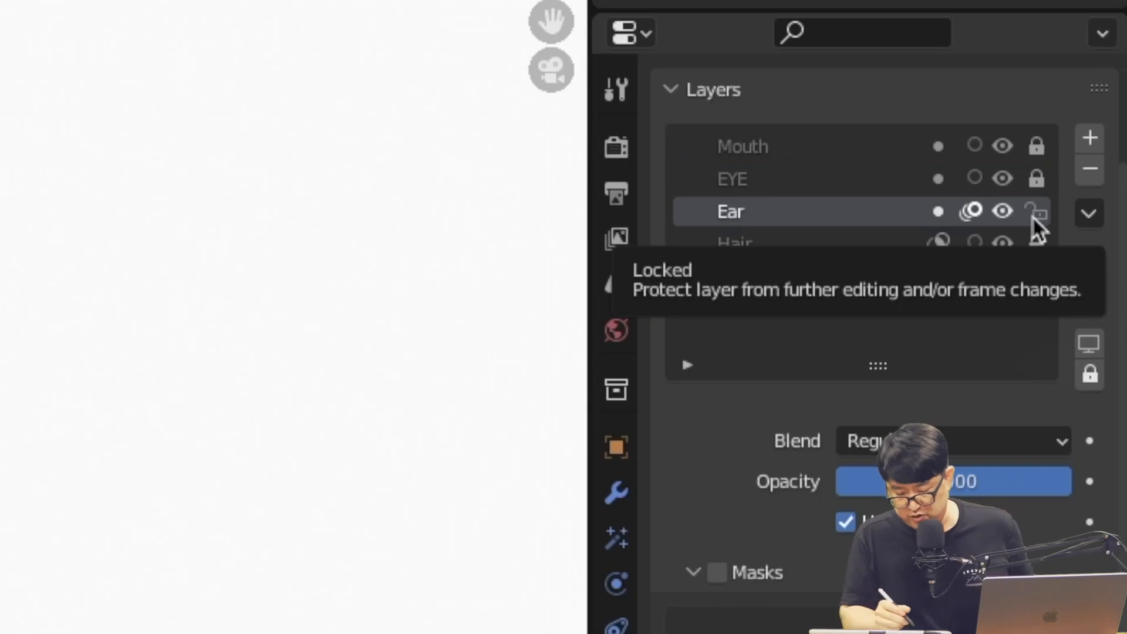
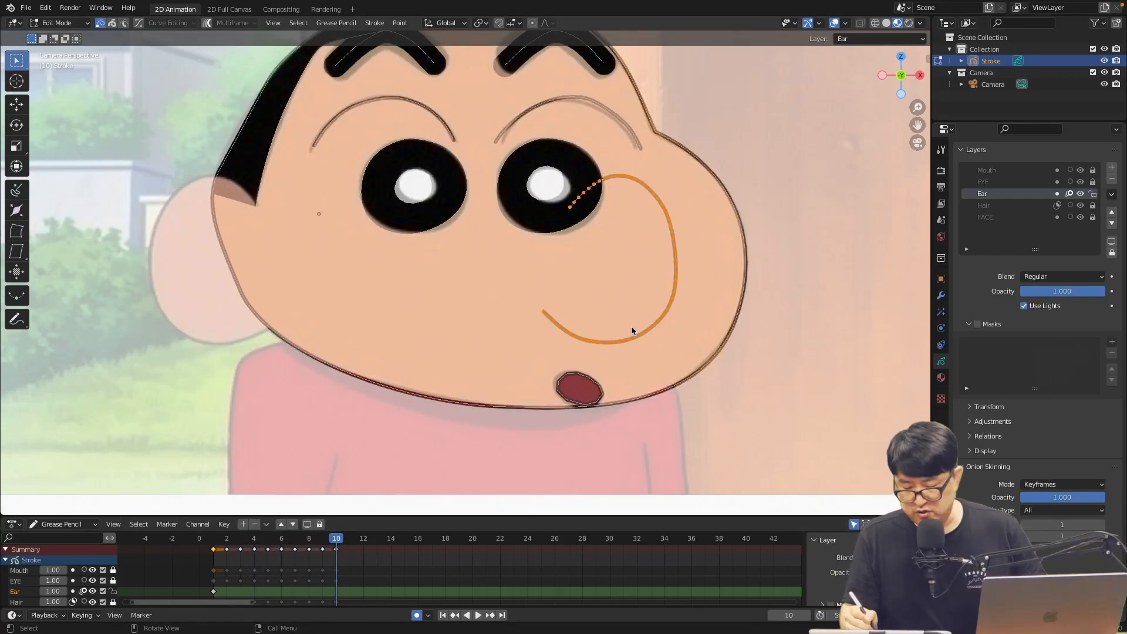
key("g")
left_click(731, 257)
key("r")
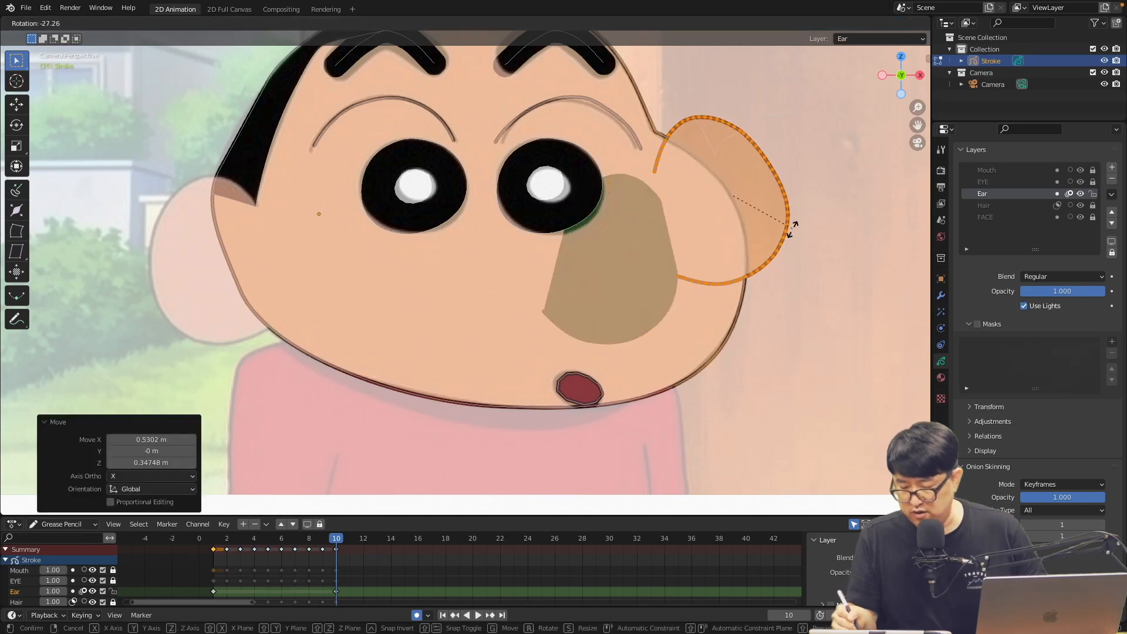
left_click(789, 240)
key("g")
left_click(794, 207)
key("r")
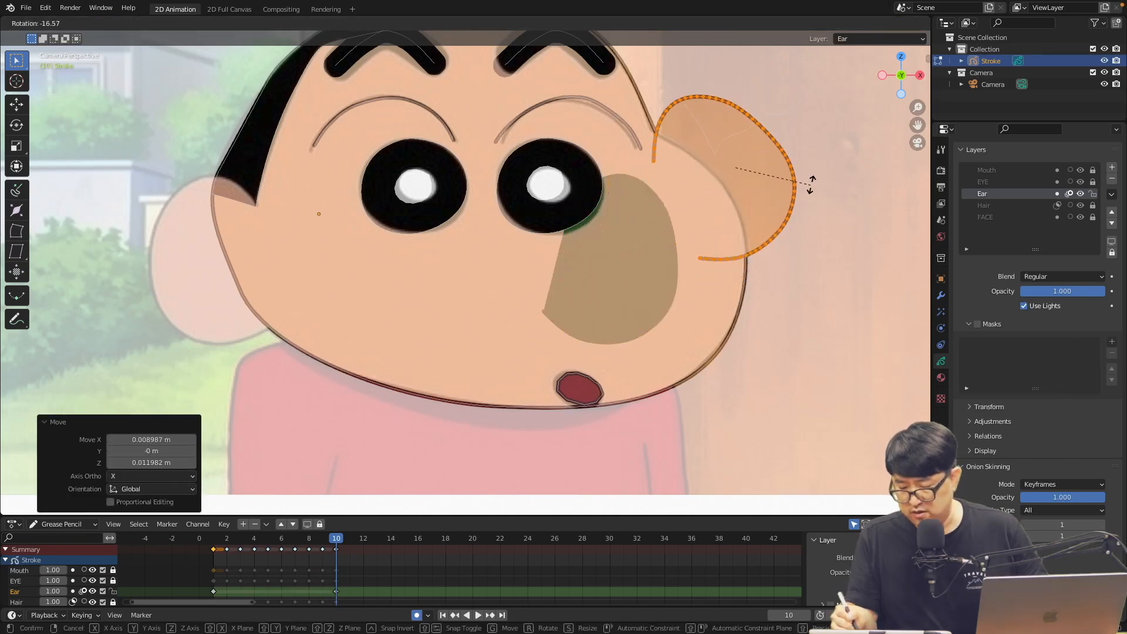
left_click(817, 144)
Interpolate the Ear layer's in-between frames from frame 3, turn off its onion skinning, and play the result with the reference hidden
left_click(238, 538)
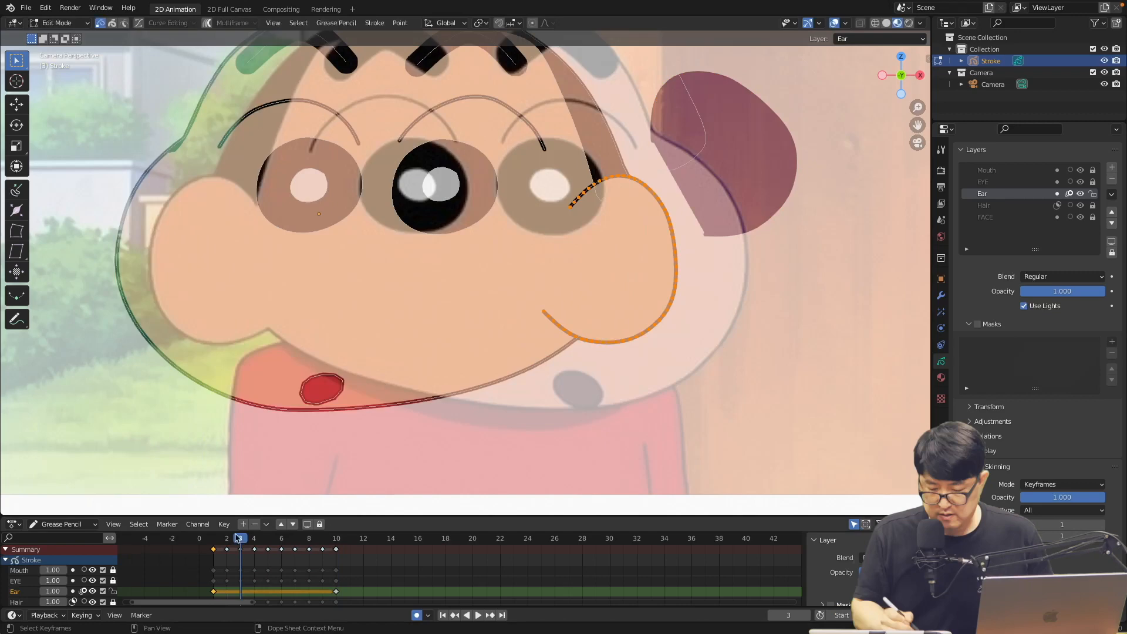
left_click(337, 22)
left_click(377, 103)
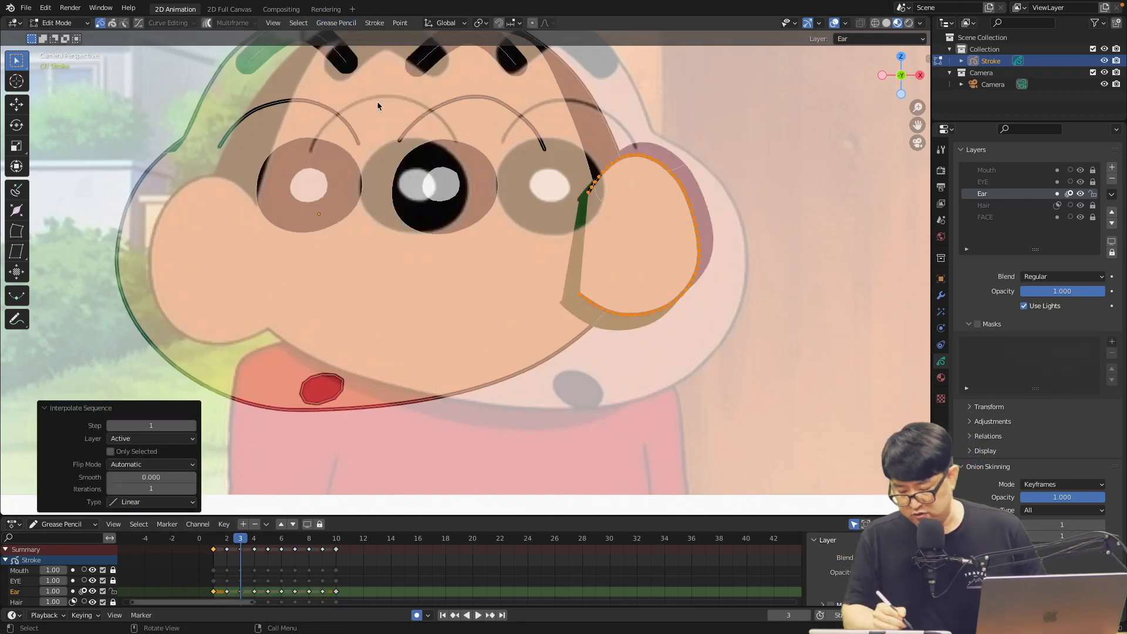
left_click(83, 591)
left_click(1104, 84)
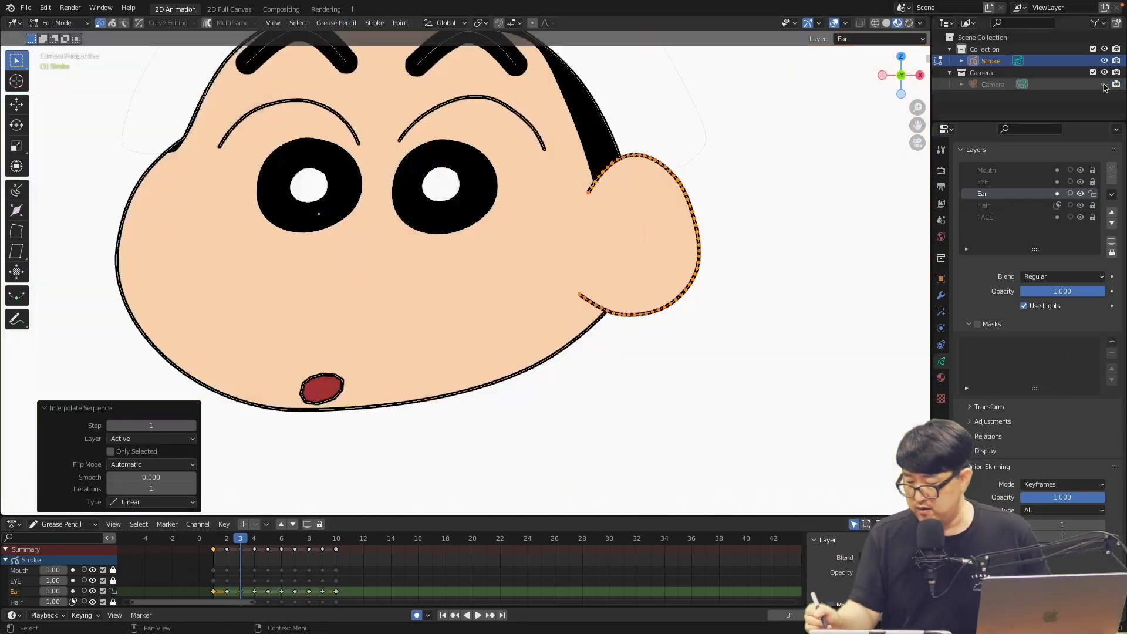
key("space")
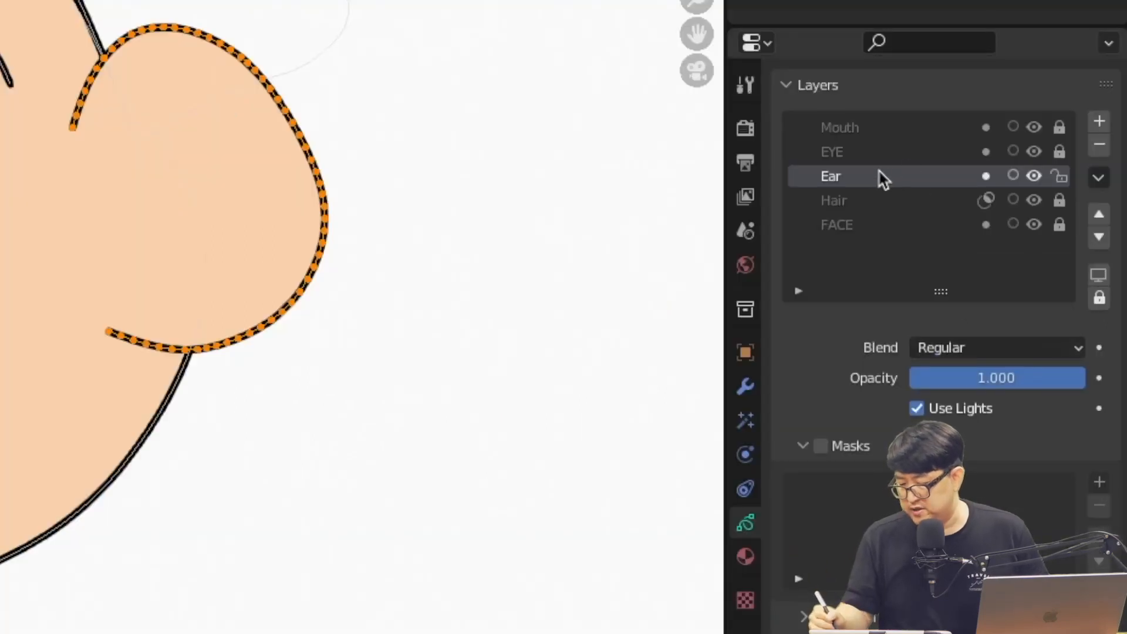
Keyframe the Ear layer's opacity at 1.000 on frame 6 and 0.000 on frame 7, and play it back through frame 10
left_click(1098, 380)
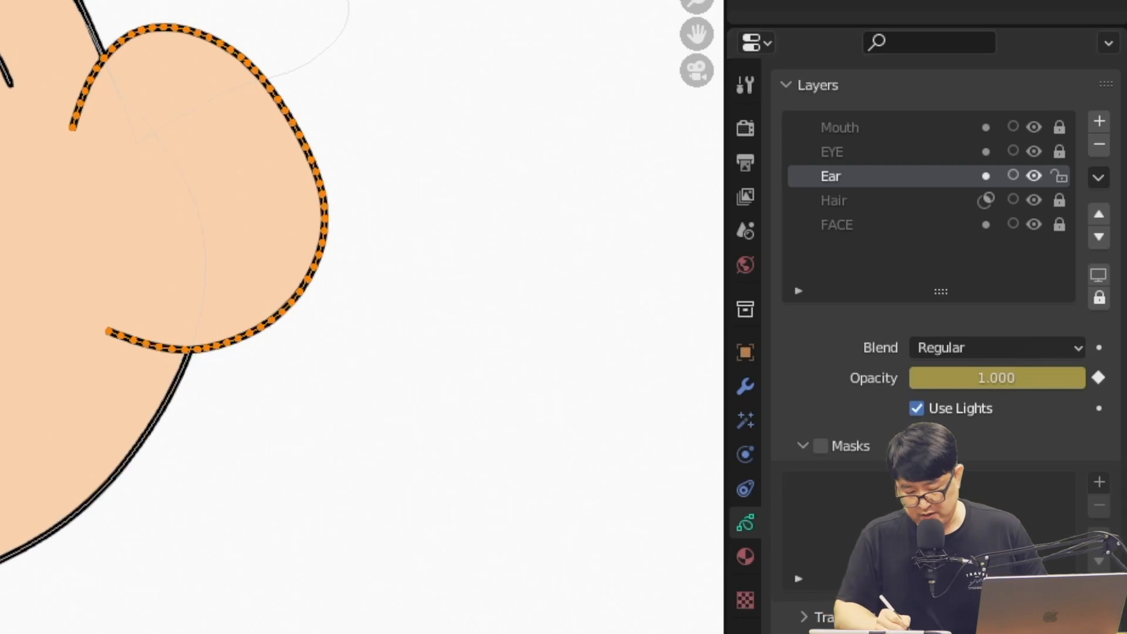
key("Right")
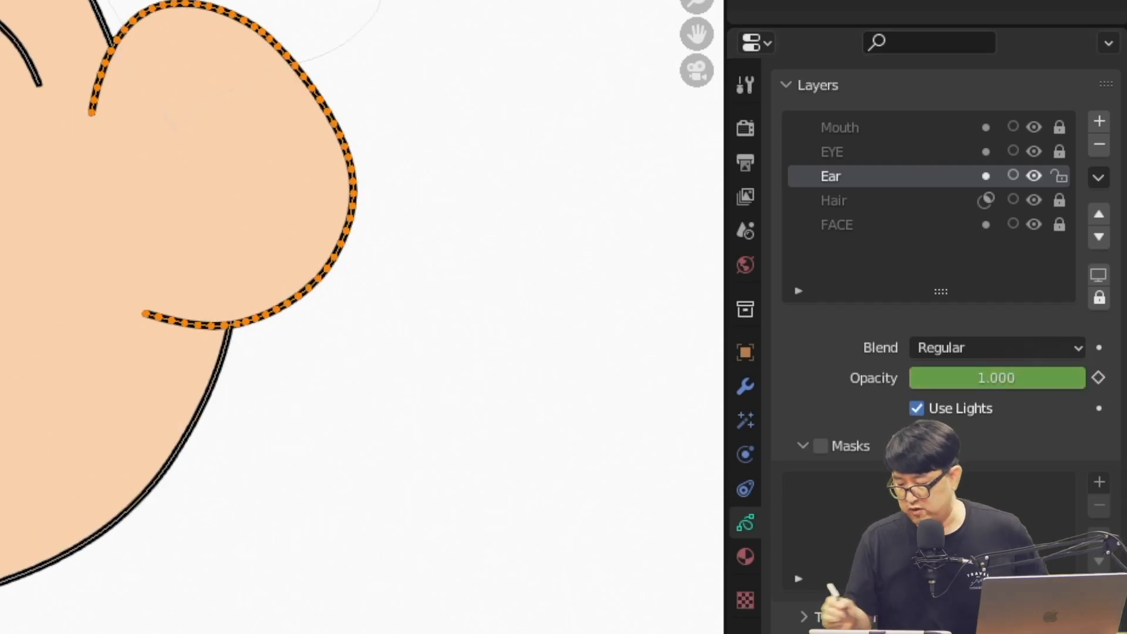
left_click_drag(1061, 377, 673, 483)
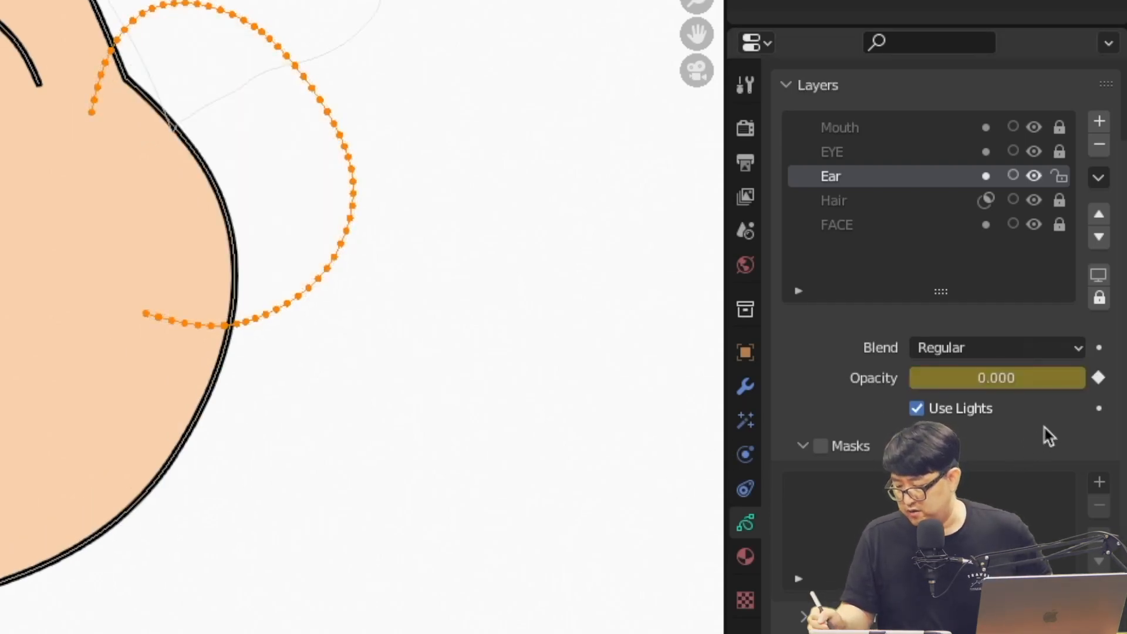
left_click_drag(281, 541, 293, 541)
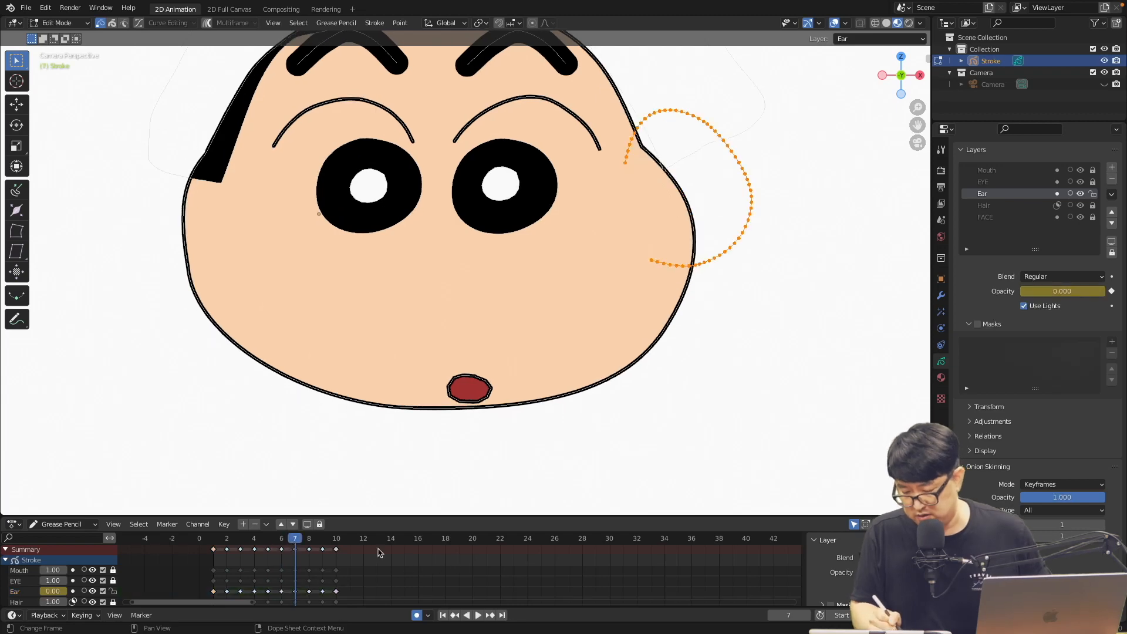
key("space")
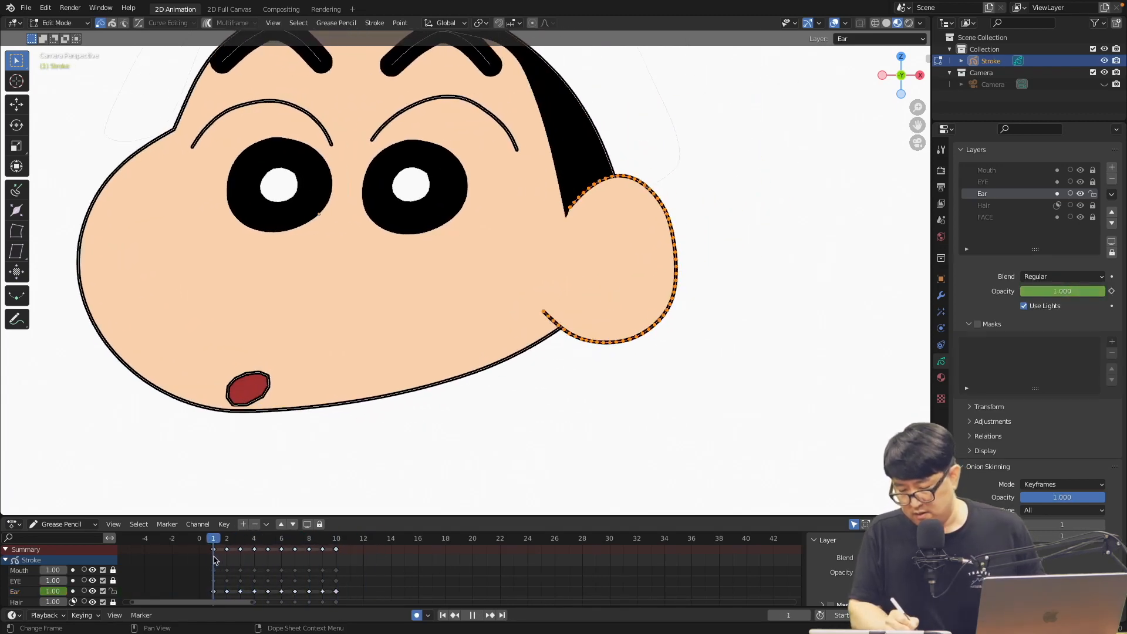
left_click_drag(214, 560, 336, 548)
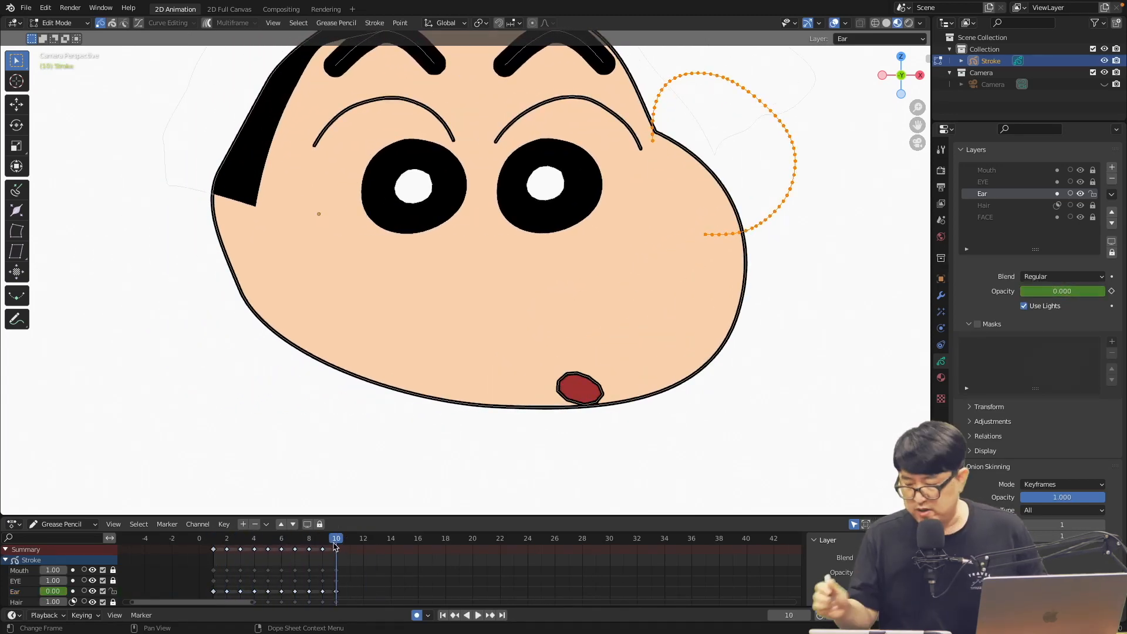
In Draw Mode with the reference shown, add a layer named Ear_2 above Ear and choose the FACE material
key("Tab")
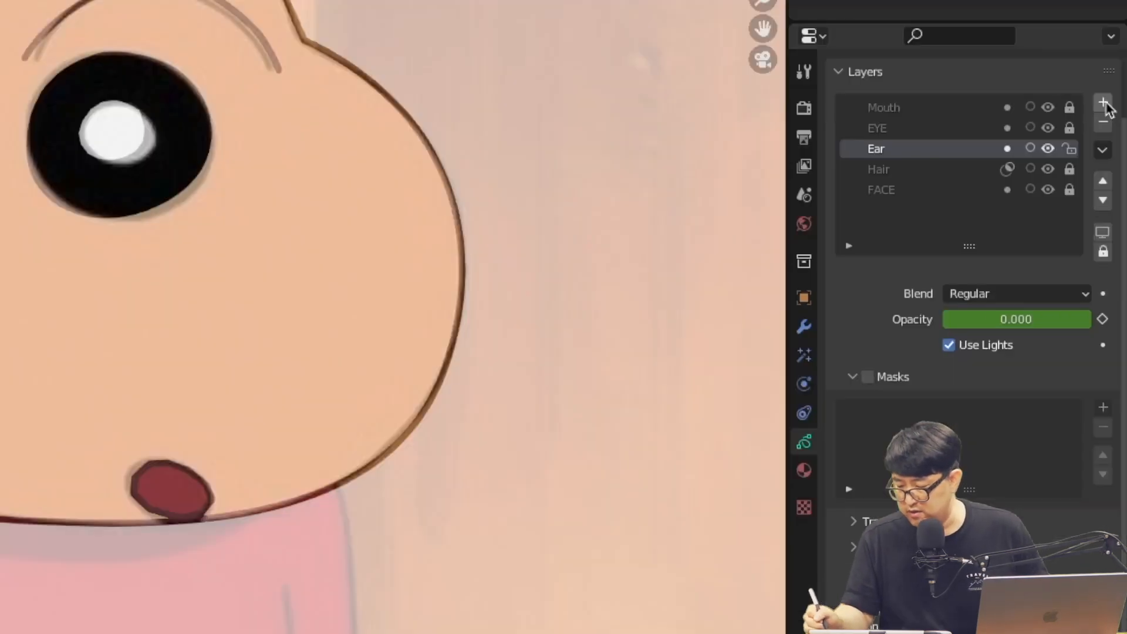
left_click(1111, 167)
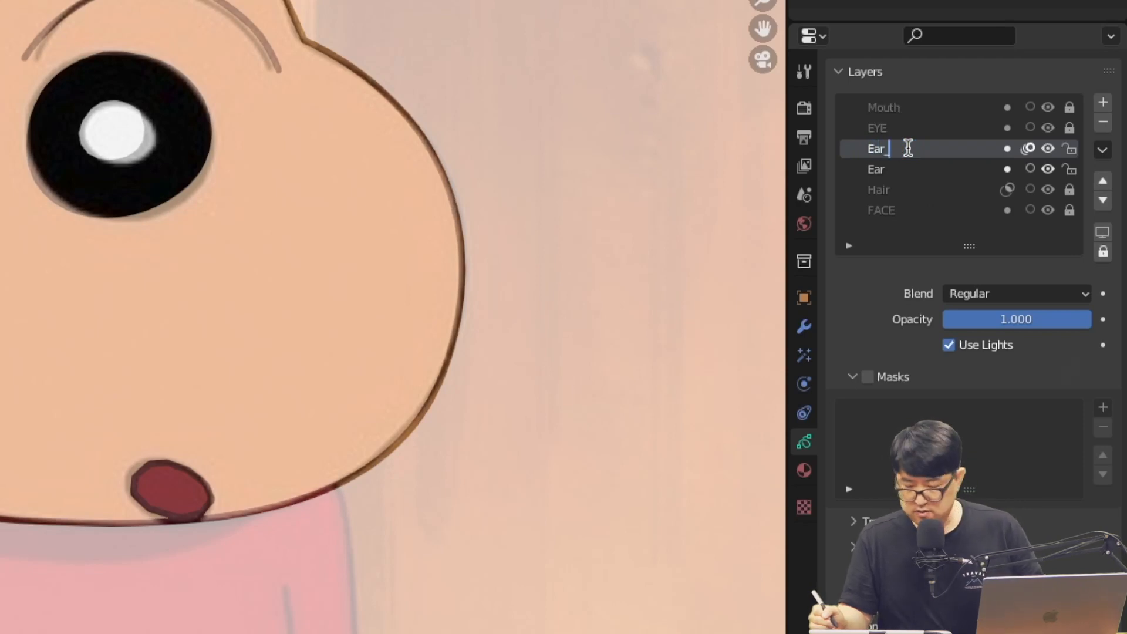
type("2")
key("Return")
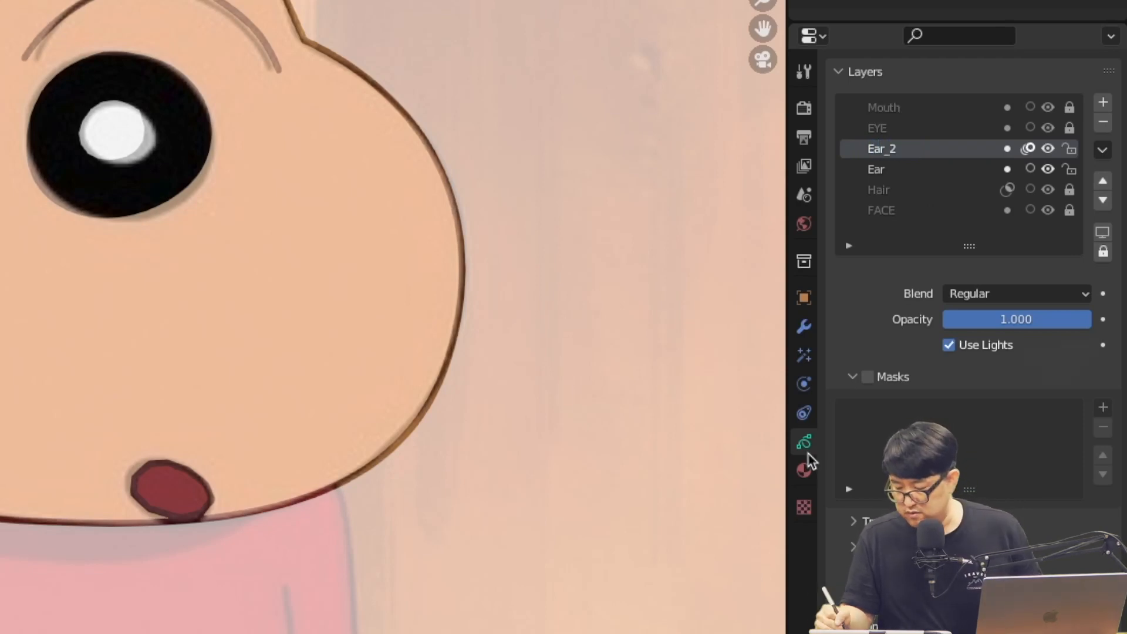
left_click(805, 465)
left_click(954, 109)
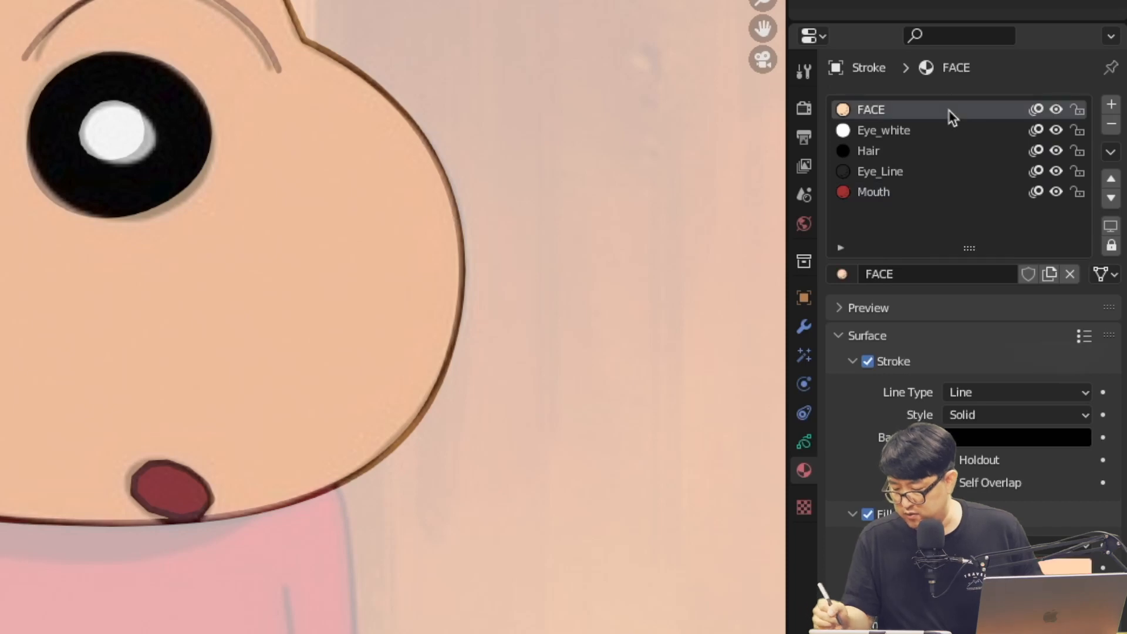
left_click(804, 441)
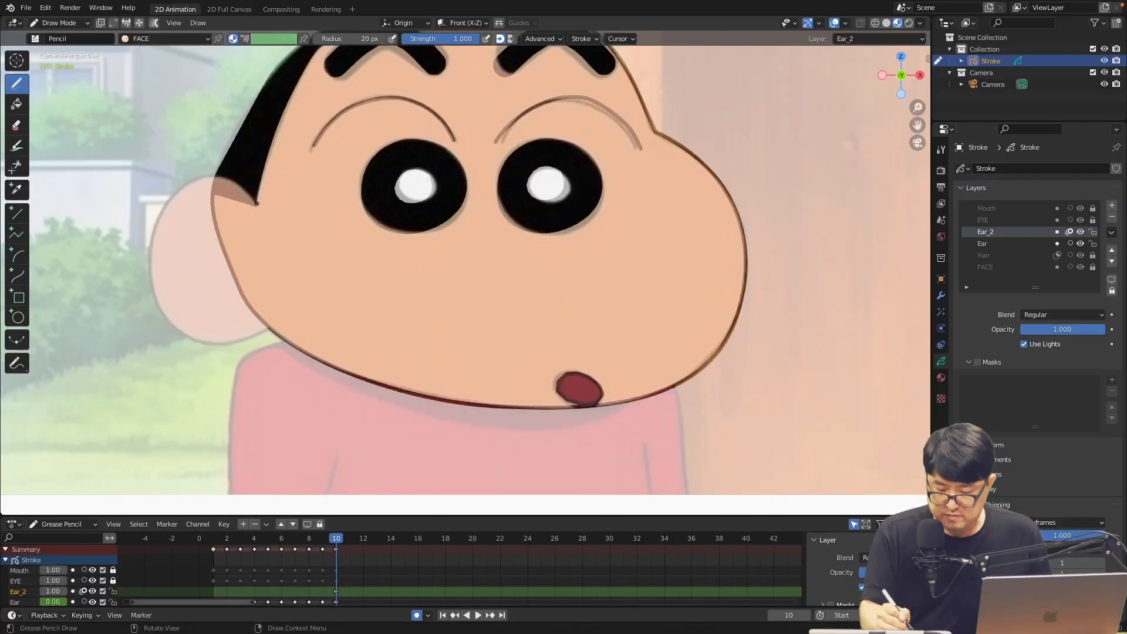
Trace the reference ear on the Ear_2 layer at frame 10, from the sideburn around to the jaw line
left_click(583, 39)
left_click(575, 303)
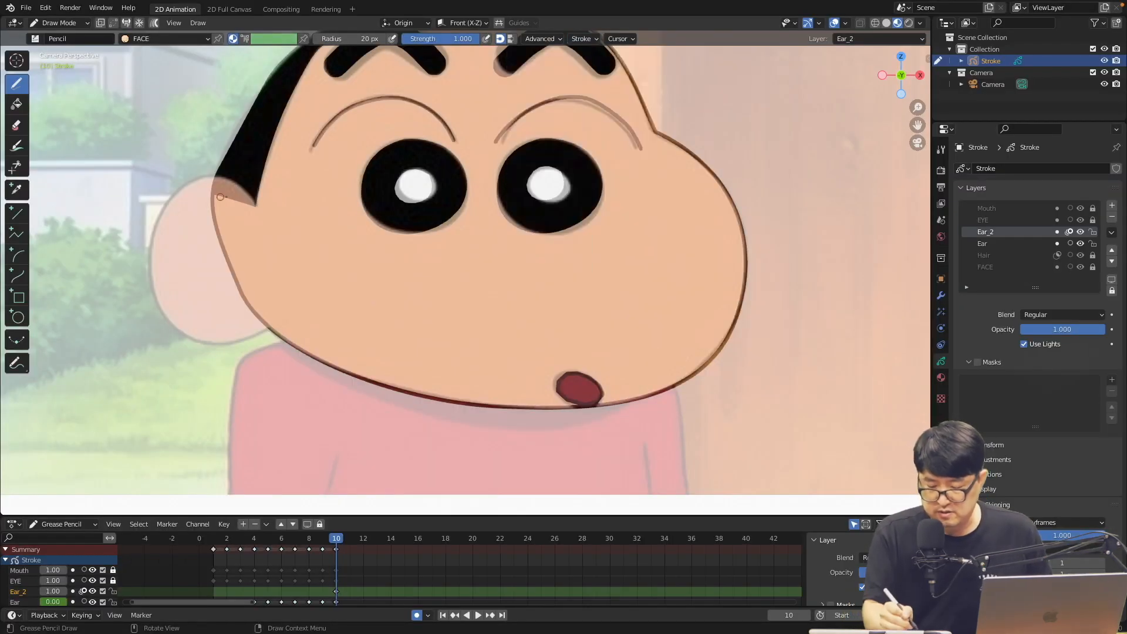
mouse_move(229, 182)
left_mouse_down()
mouse_move(160, 234)
mouse_move(170, 317)
mouse_move(246, 346)
mouse_move(292, 289)
left_mouse_up()
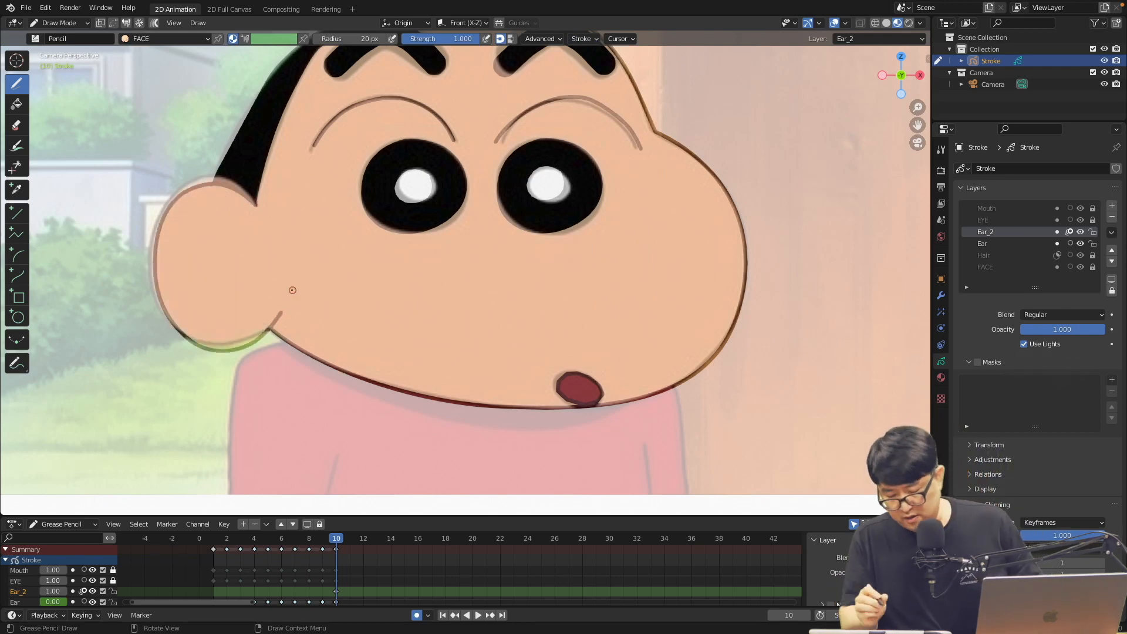
Return to Edit Mode with the Ear layer locked and the reference image hidden
key("Tab")
left_click(1092, 243)
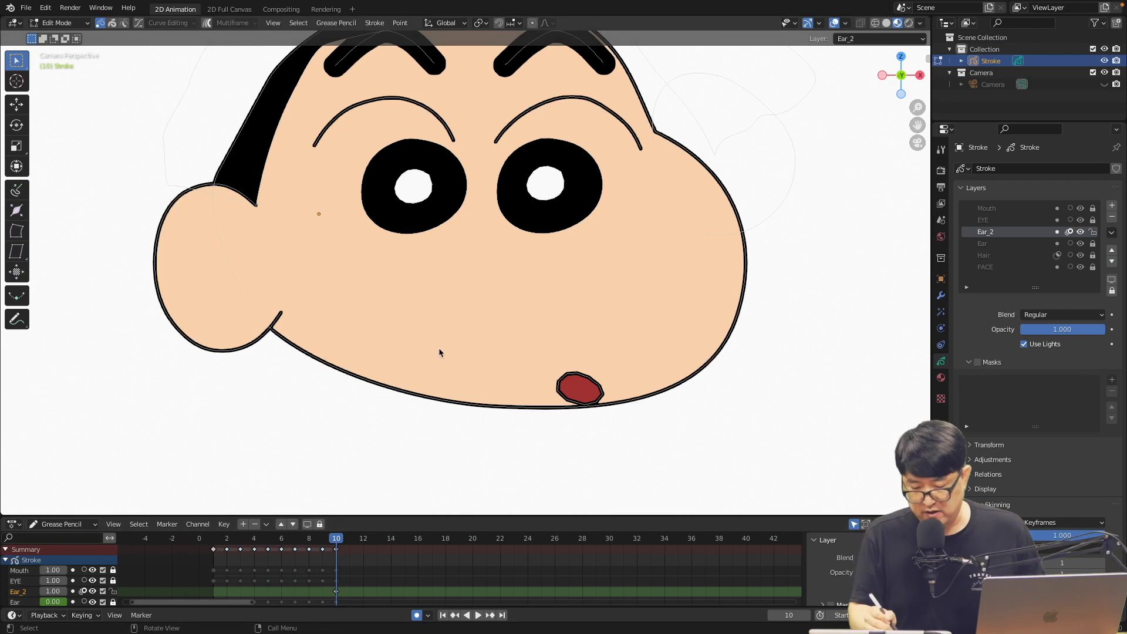
key("Tab")
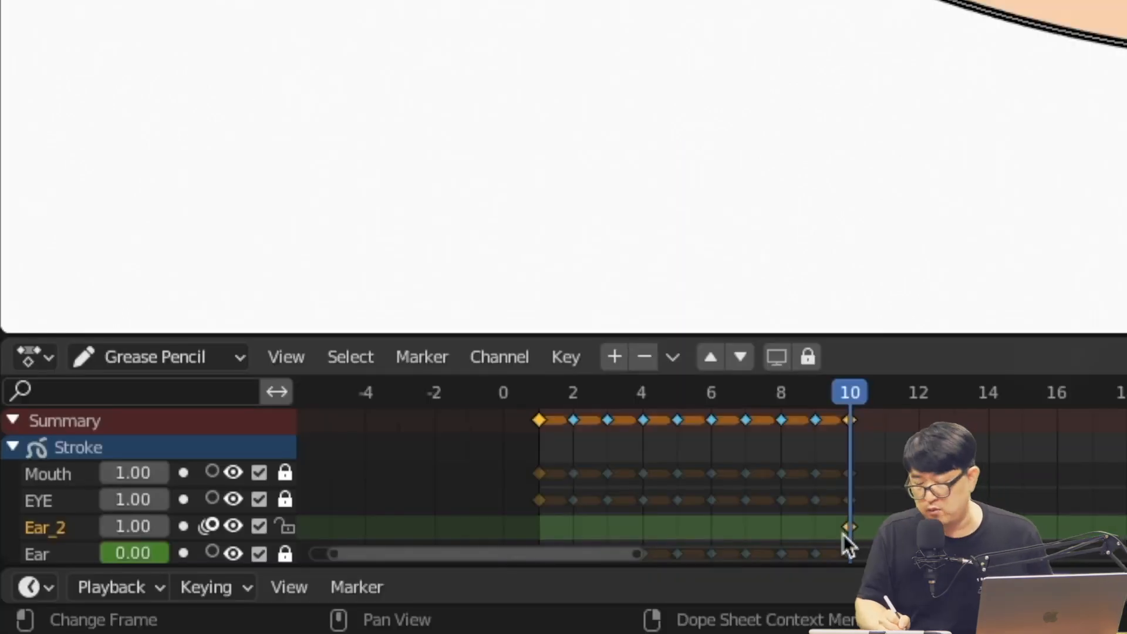
Move the Ear_2 keyframe to frame 1 and paste a copy of it at frame 10
left_click_drag(334, 595, 245, 602)
left_click_drag(619, 556, 524, 540)
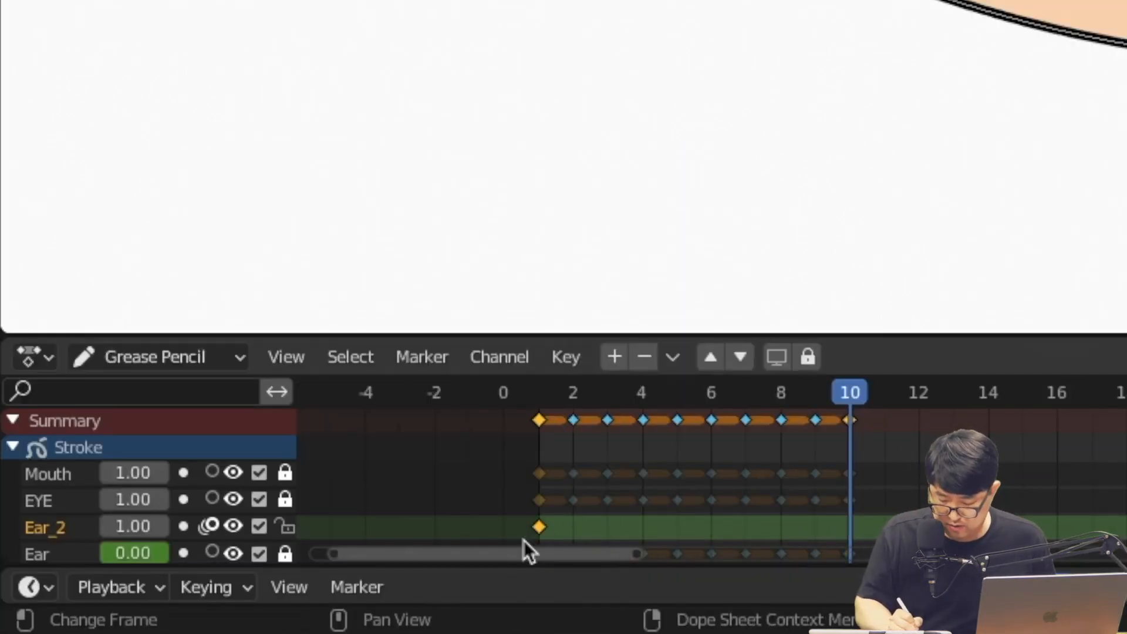
left_click(543, 389)
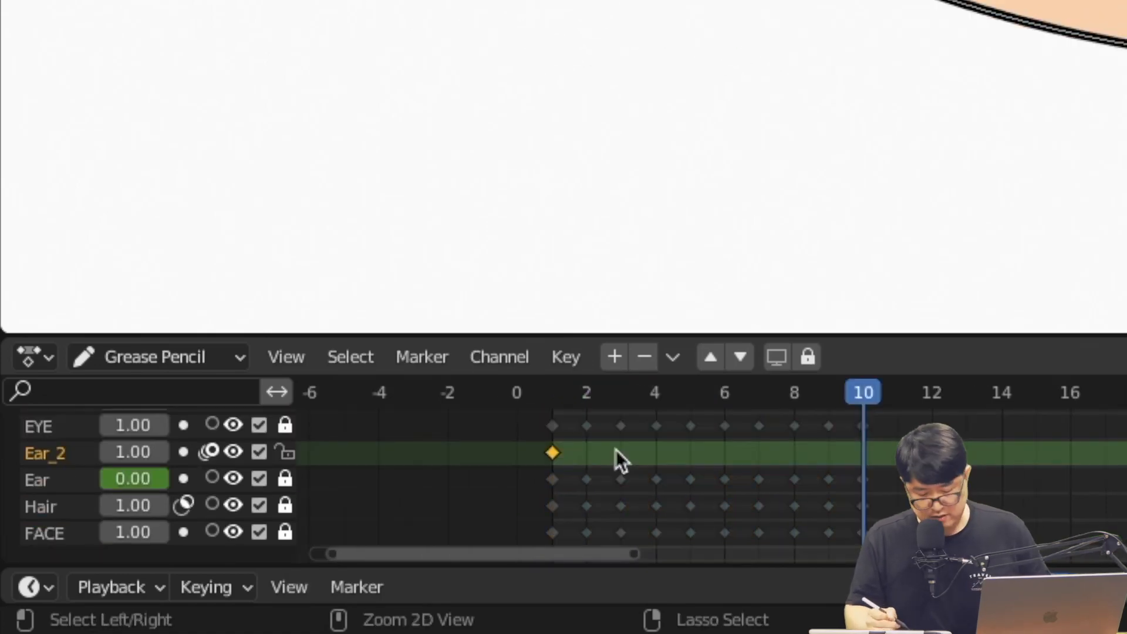
key("ctrl+v")
At frame 1, move and rotate the Ear_2 stroke onto the face's upper left edge, and fine-tune its position along X
mouse_move(859, 376)
left_mouse_down()
mouse_move(776, 409)
mouse_move(863, 399)
mouse_move(558, 398)
left_mouse_up()
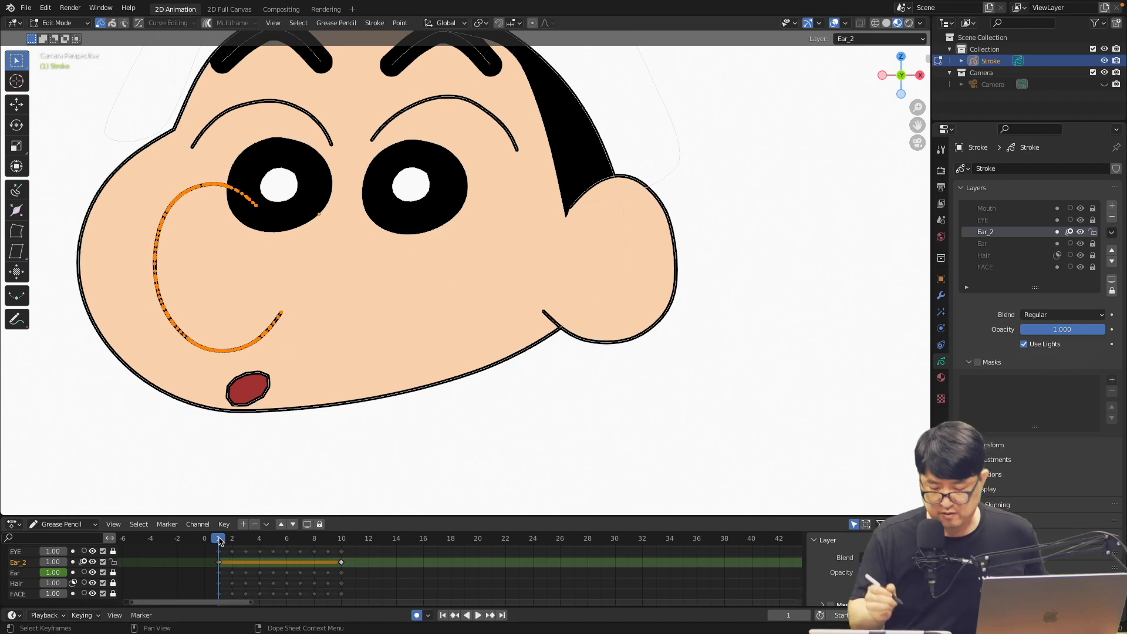
middle_click_drag(387, 309, 476, 357, "shift")
key("g")
left_click(372, 278)
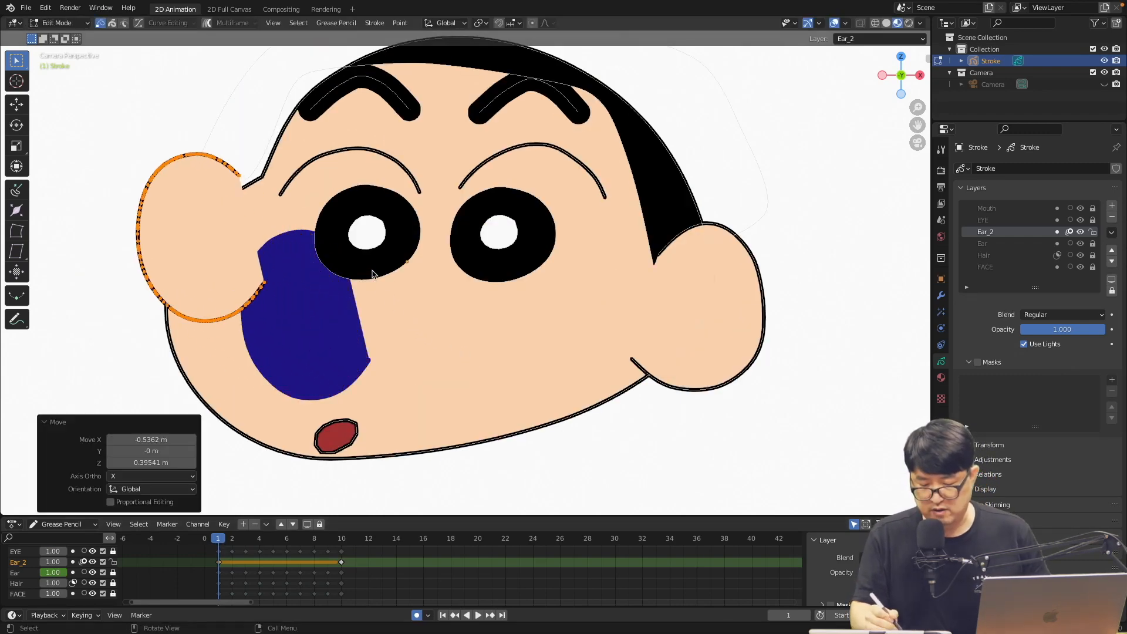
key("r")
left_click(382, 352)
key("g")
left_click(403, 310)
key("g")
key("x")
left_click(404, 325)
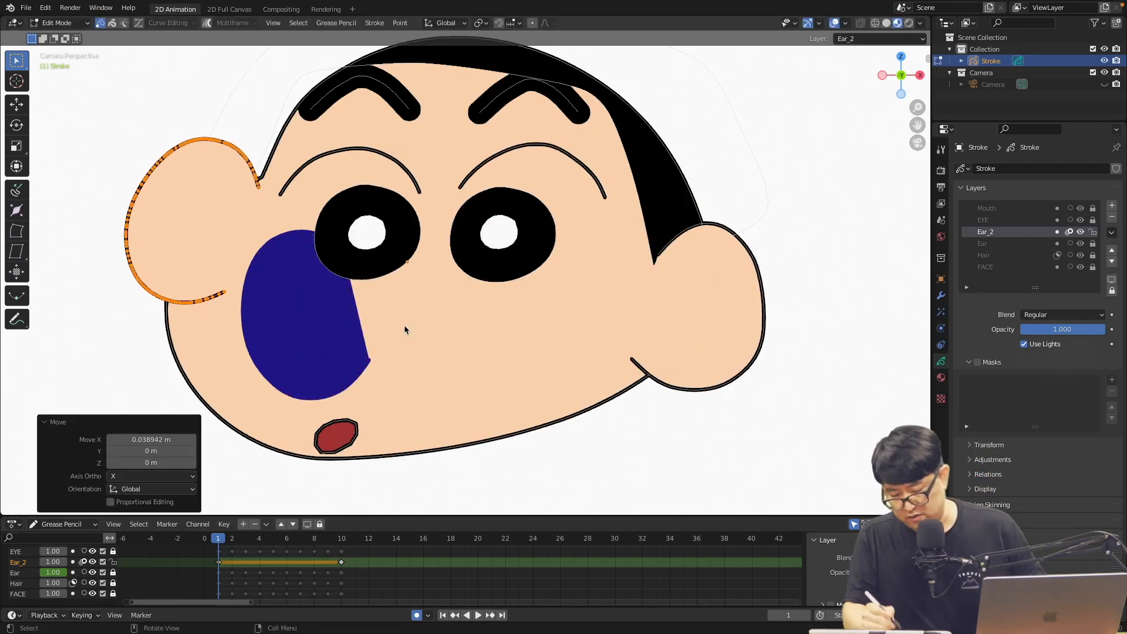
Select the Ear_2 keyframe at frame 1, run Interpolate Sequence with playback parked at frame 2, and play the result
left_click(222, 565)
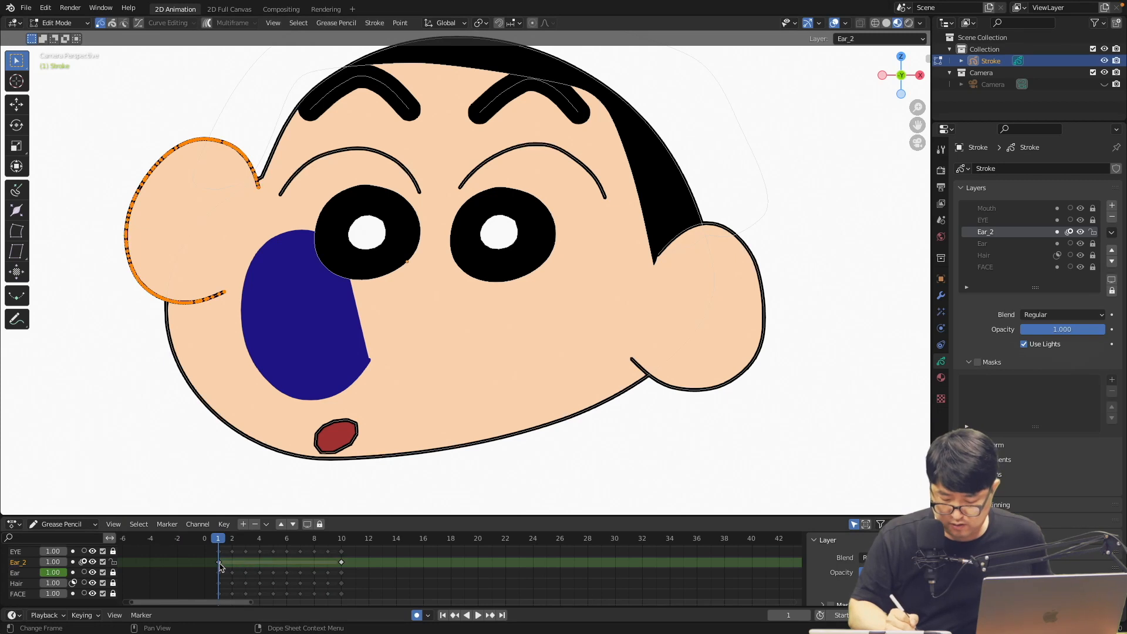
left_click(219, 562)
left_click(342, 23)
left_click(351, 105)
key("Right")
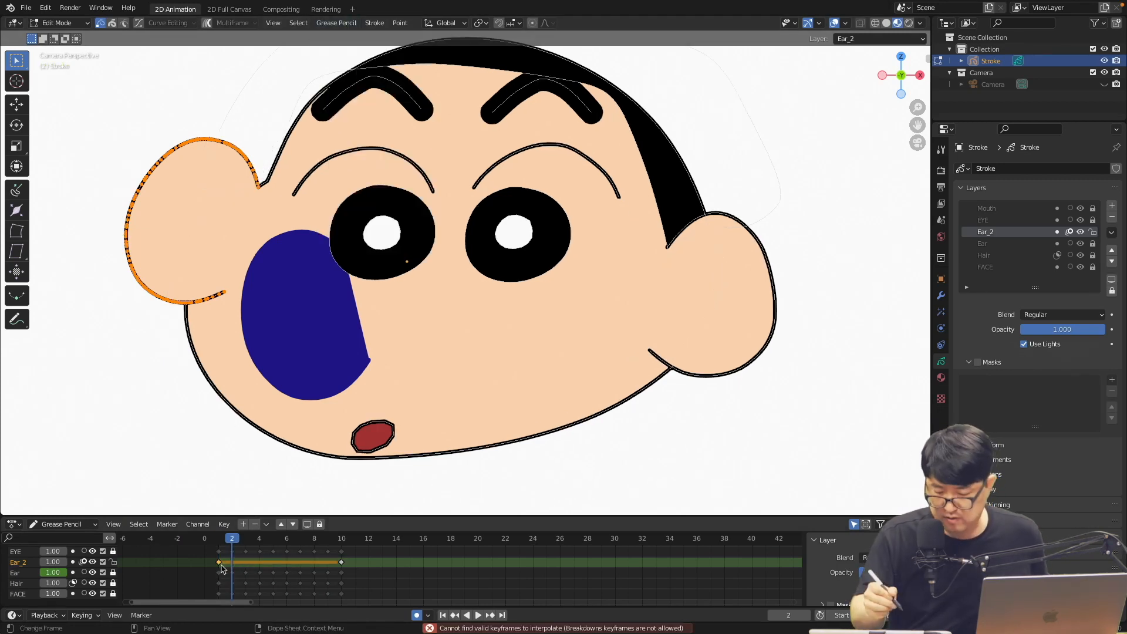
left_click(338, 22)
left_click(377, 106)
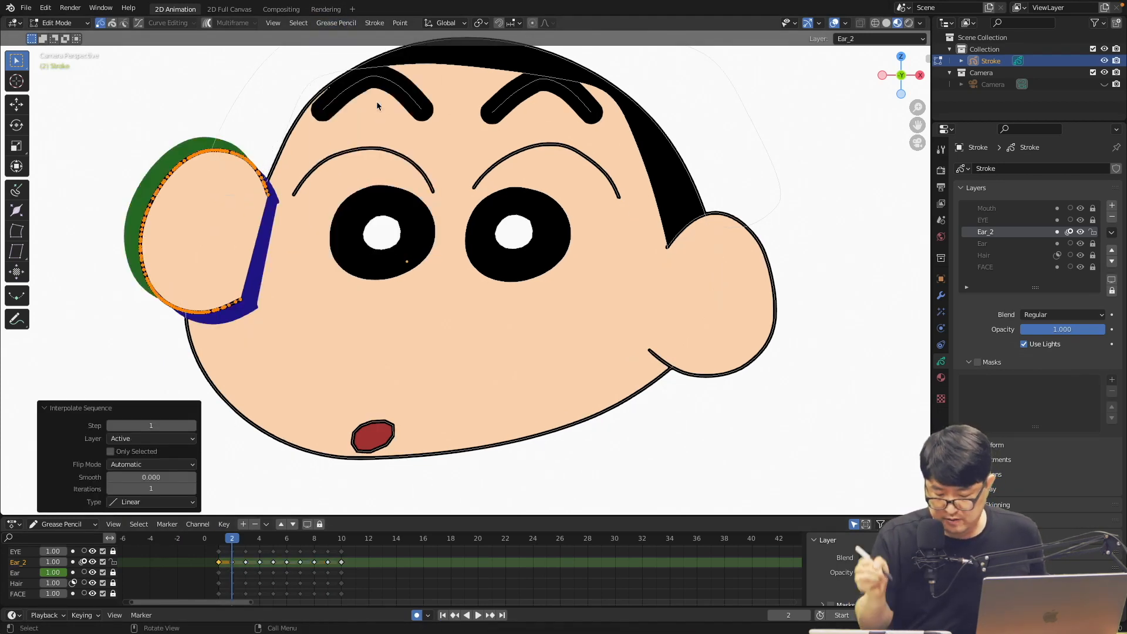
key("space")
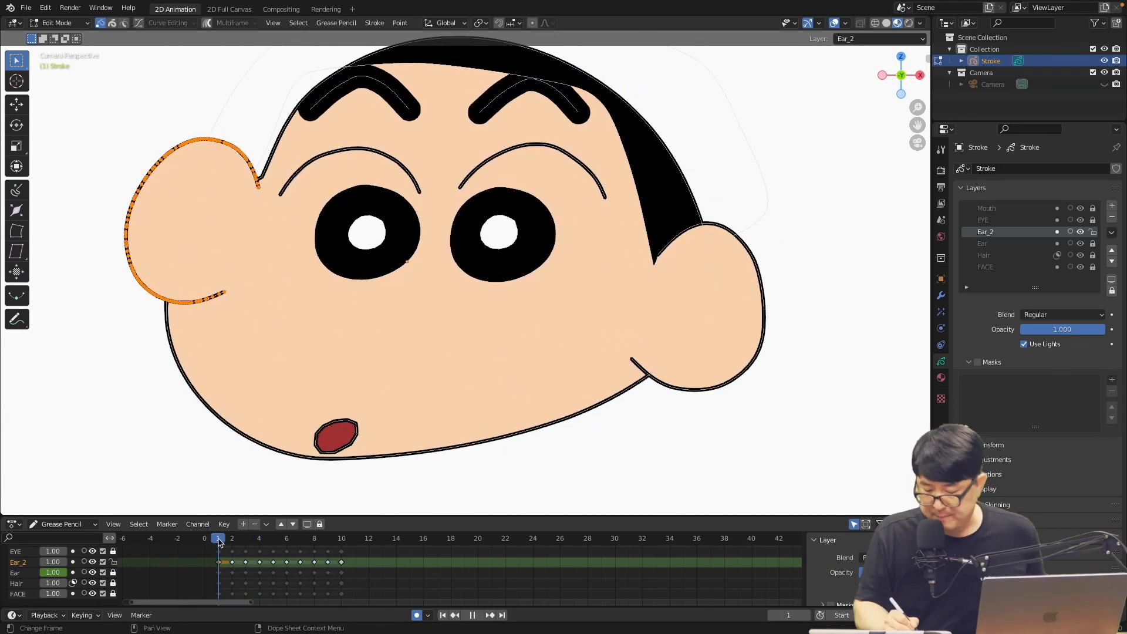
Keyframe the Ear_2 layer's opacity at 0 on frame 6 and at 1 on frame 7
left_click_drag(1072, 333, 1010, 334)
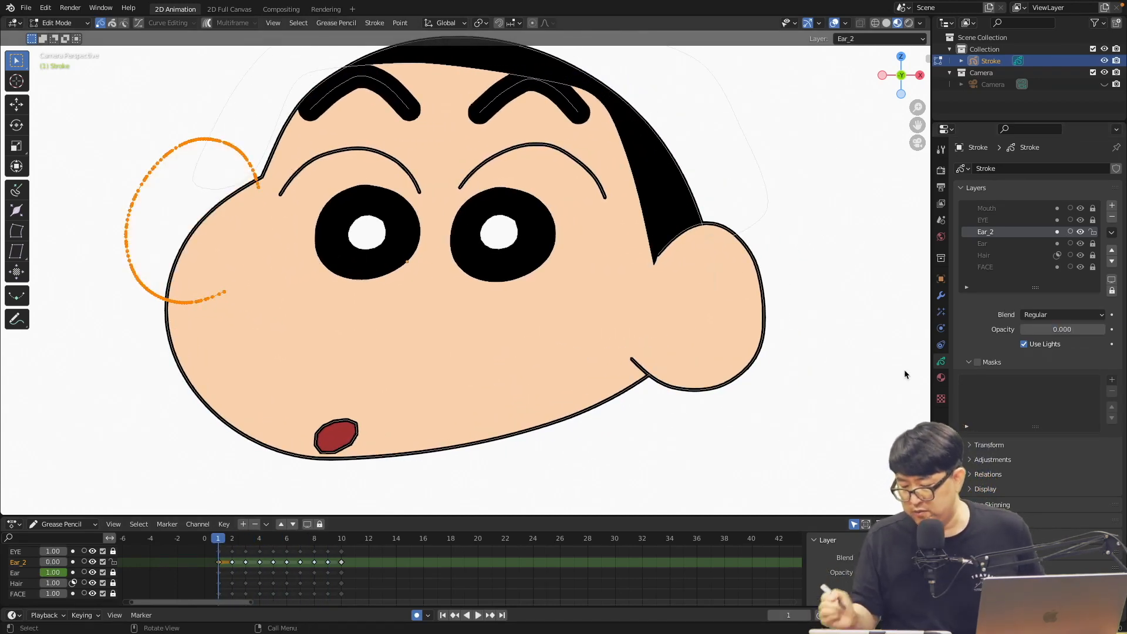
left_click_drag(221, 541, 292, 546)
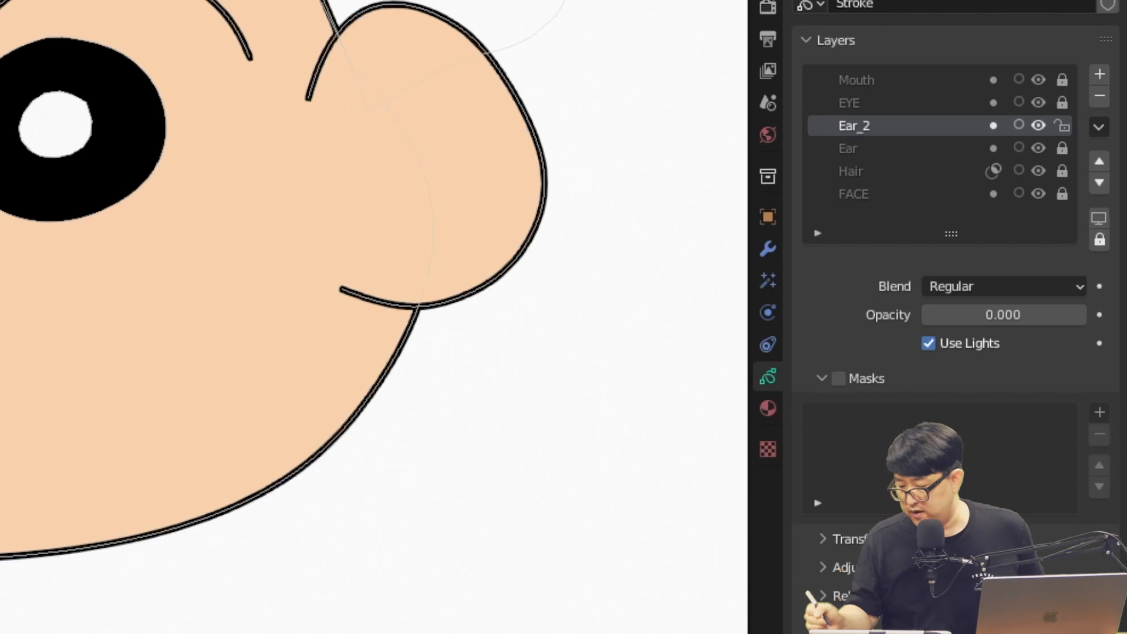
left_click(1099, 315)
key("Right")
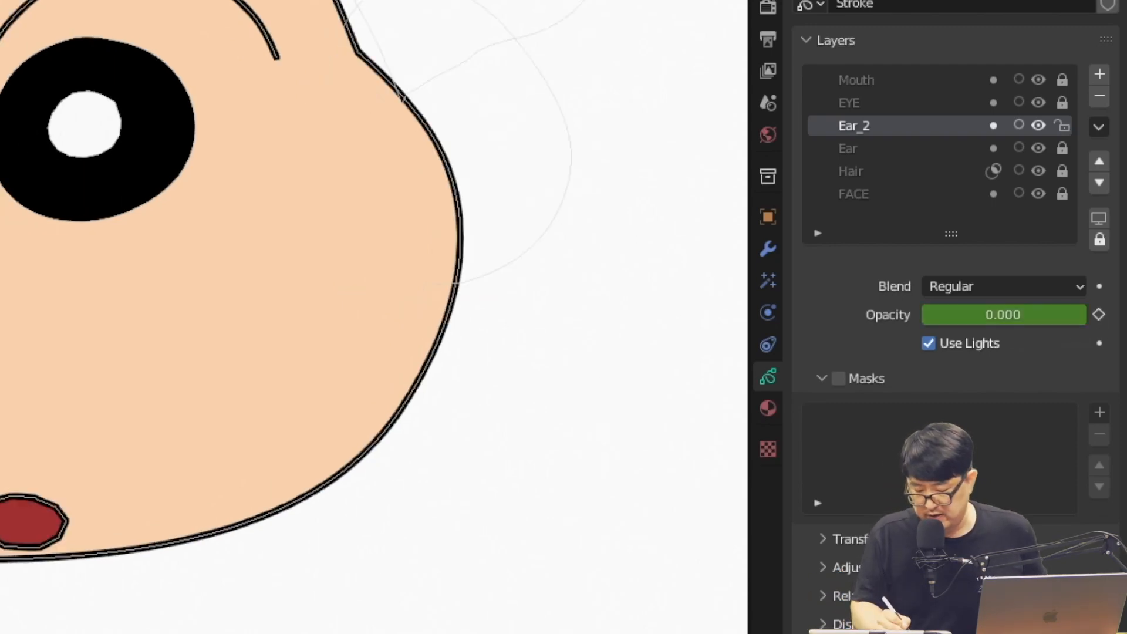
left_click_drag(989, 315, 1109, 317)
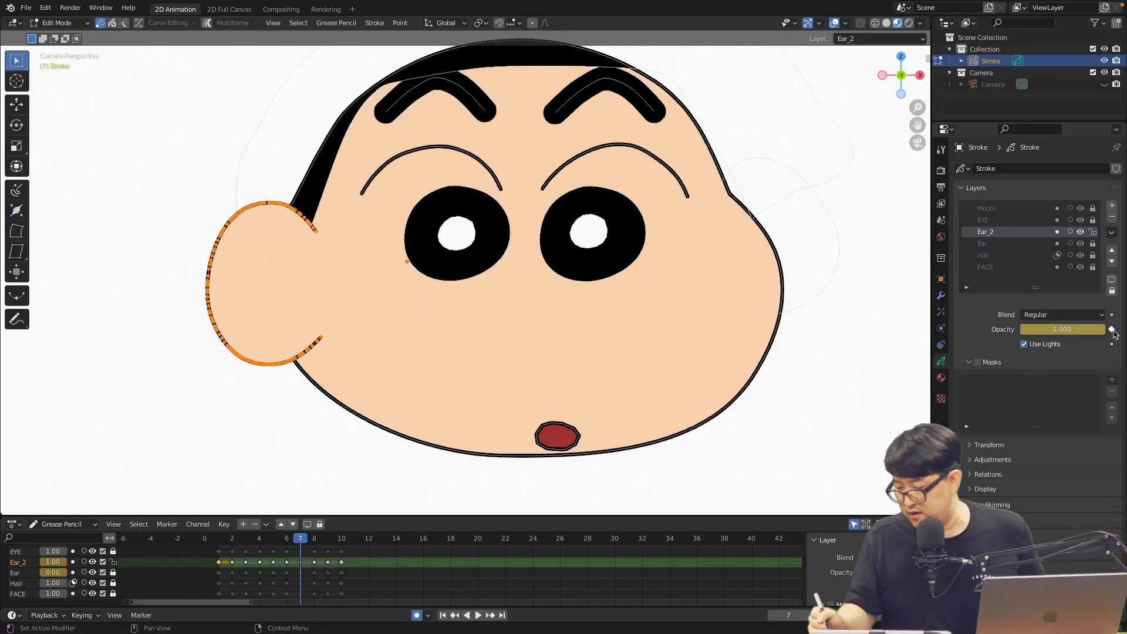
Switch to Draw Mode, play the head turn from frame 1, and scrub through it to check the ear swap
left_click(59, 23)
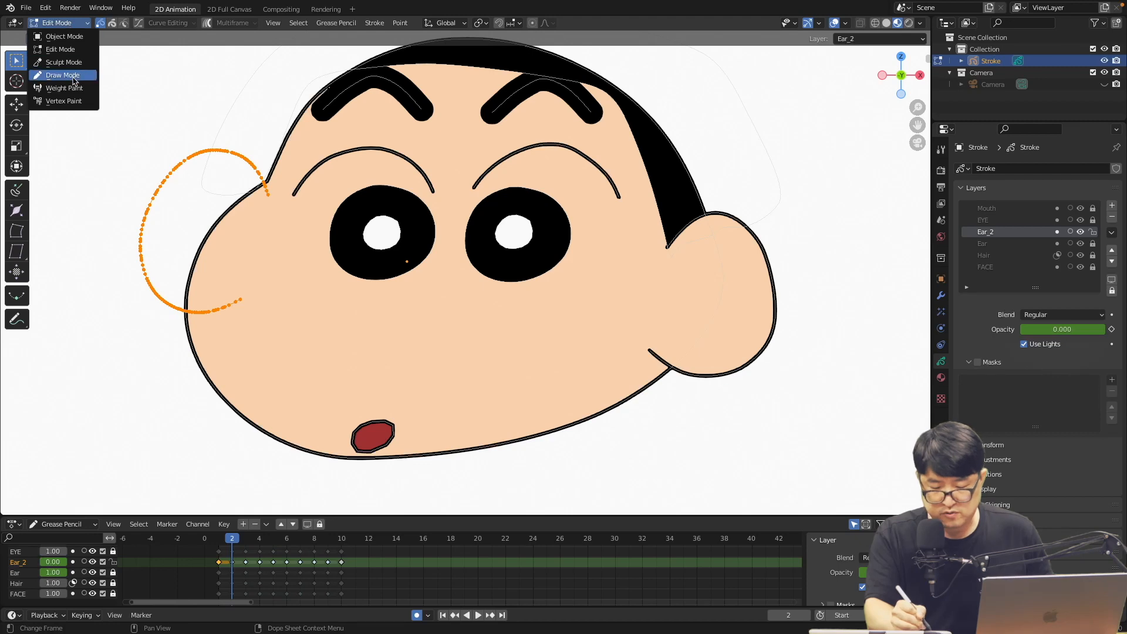
left_click(75, 77)
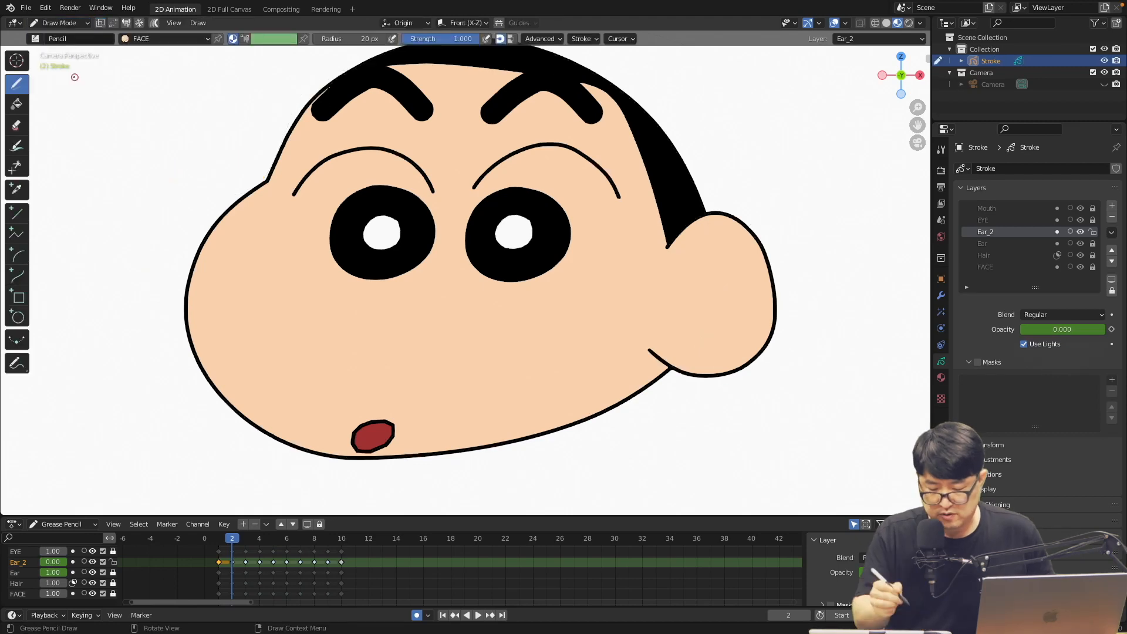
left_click(222, 539)
key("space")
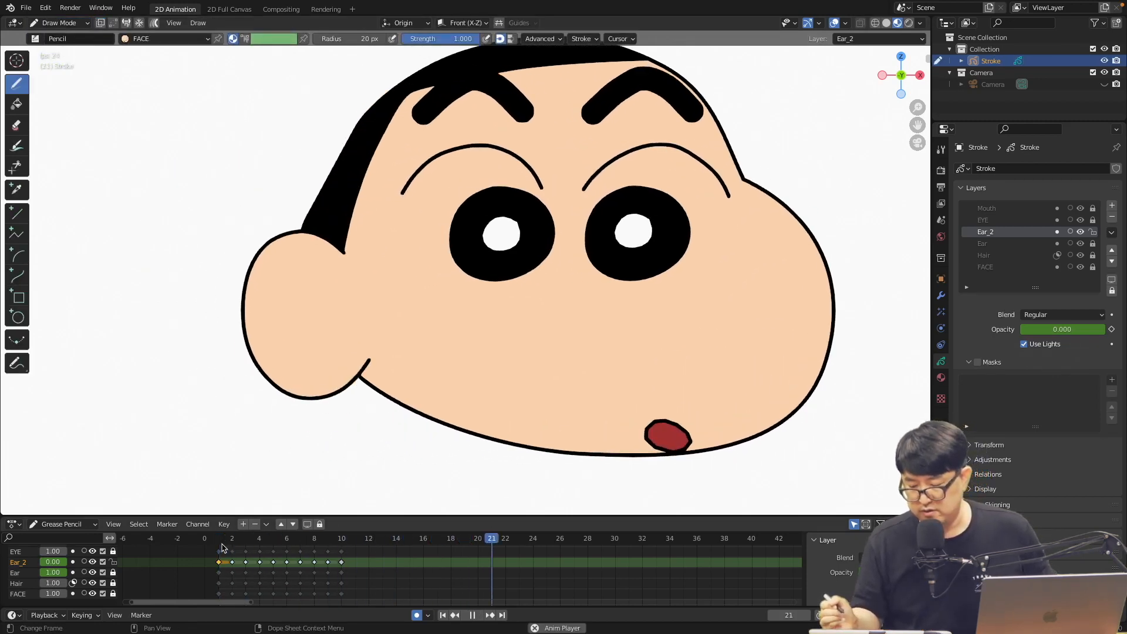
left_click(316, 538)
key("space")
left_click_drag(317, 538, 246, 538)
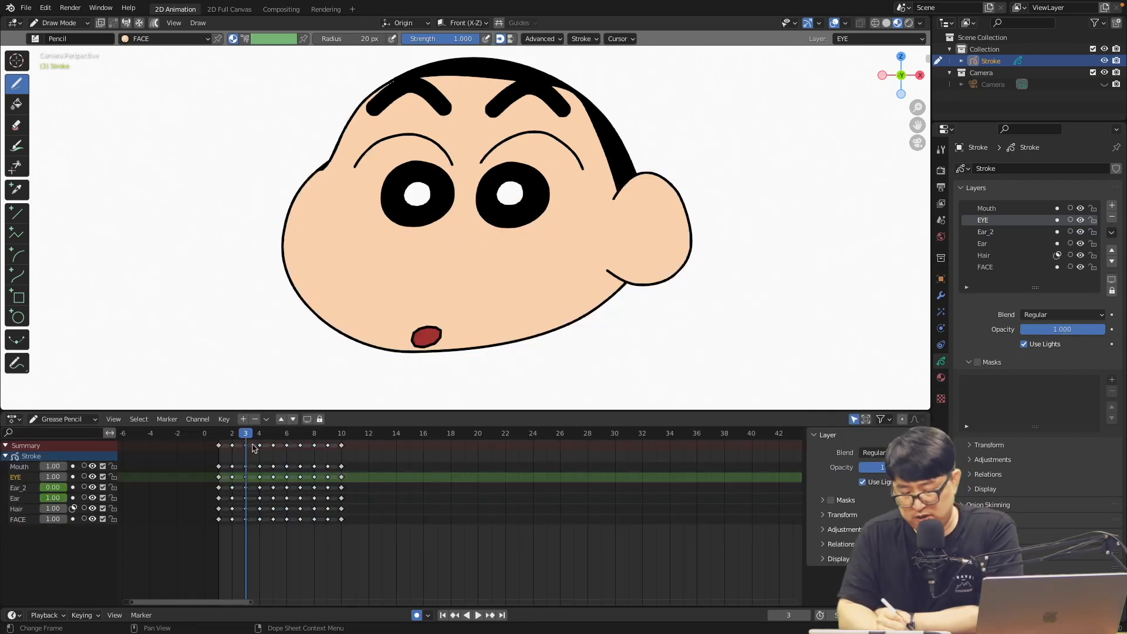
At frame 10, lock every layer except EYE and enter Edit Mode
left_click_drag(254, 448, 341, 449)
left_click(1092, 221, "ctrl")
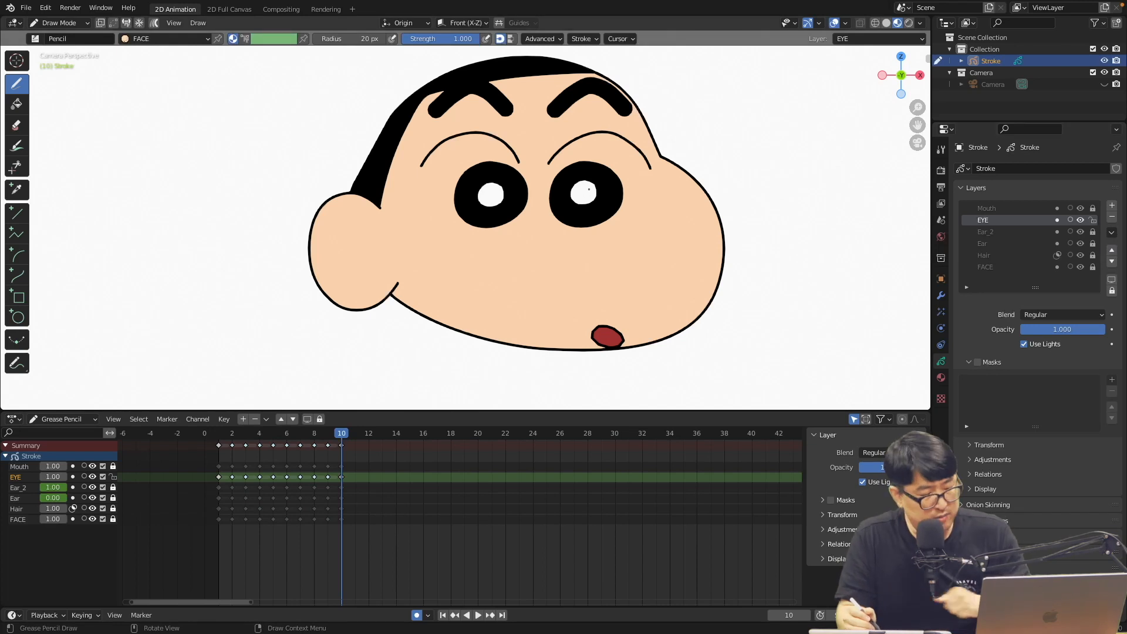
key("Tab")
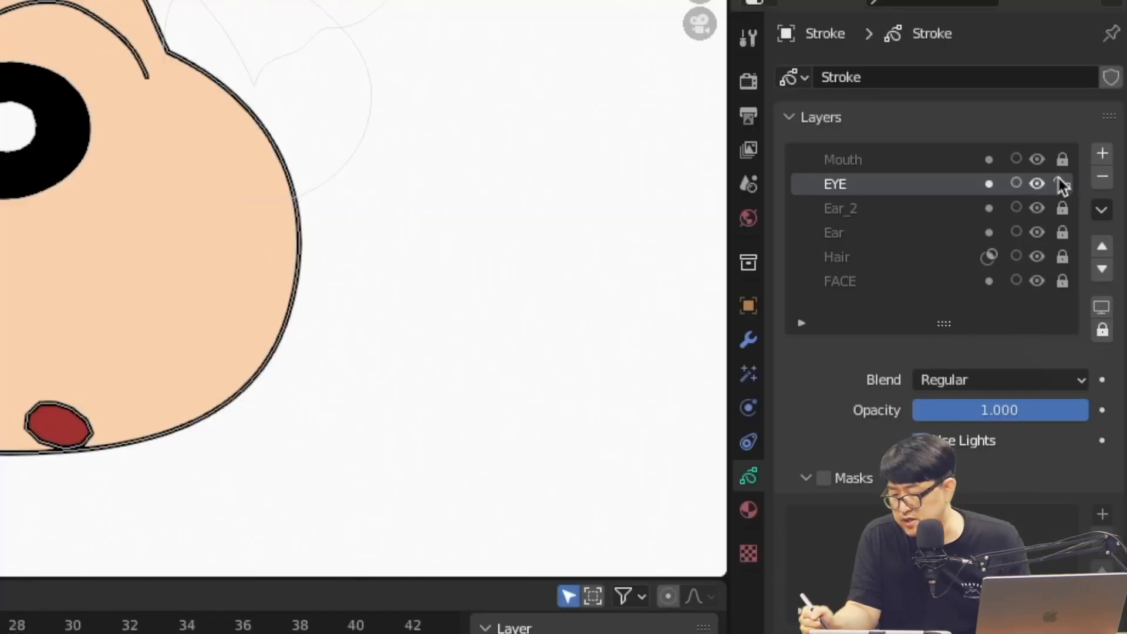
Select the right-hand eye, eyelid and eyebrow strokes on the EYE layer and move them to a new layer
left_click_drag(214, 0, 0, 199)
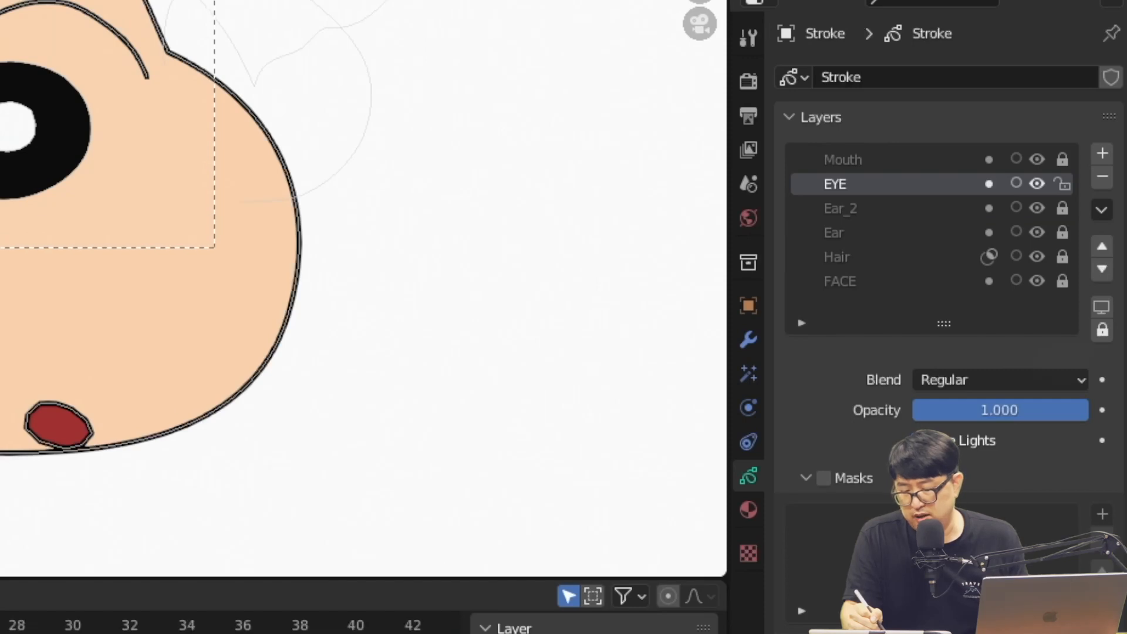
left_click_drag(0, 247, 0, 247)
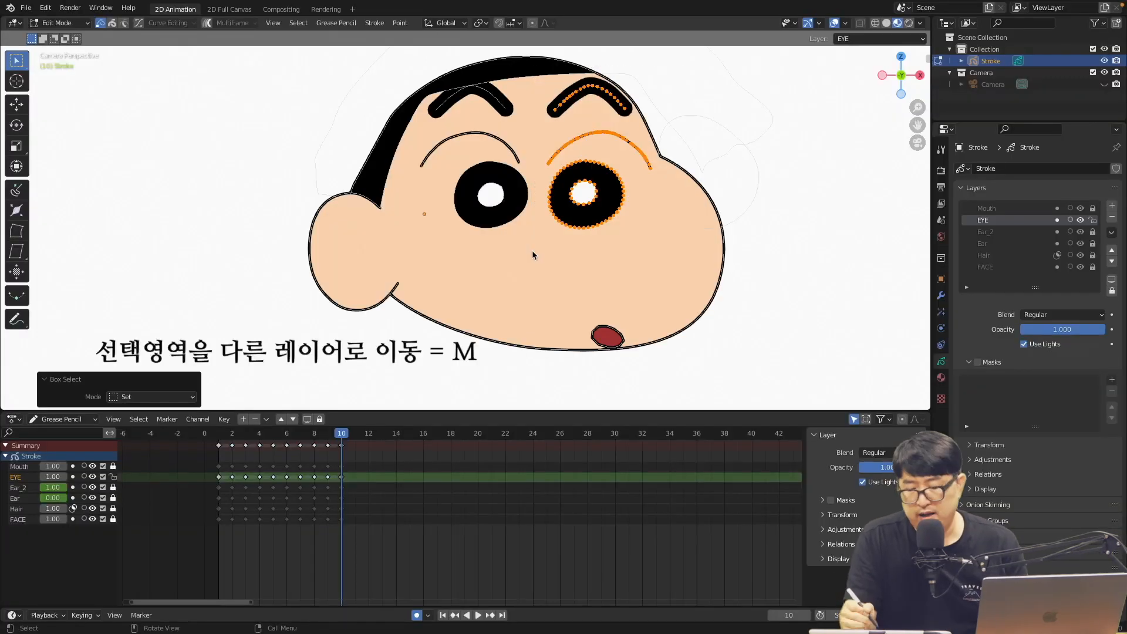
key("m")
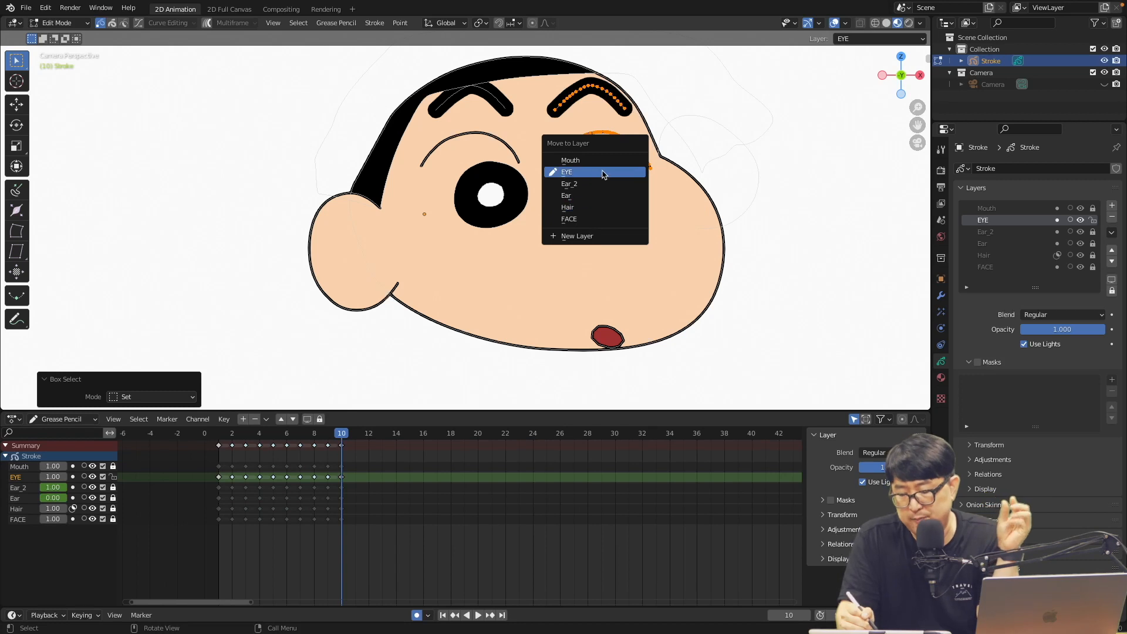
left_click(590, 236)
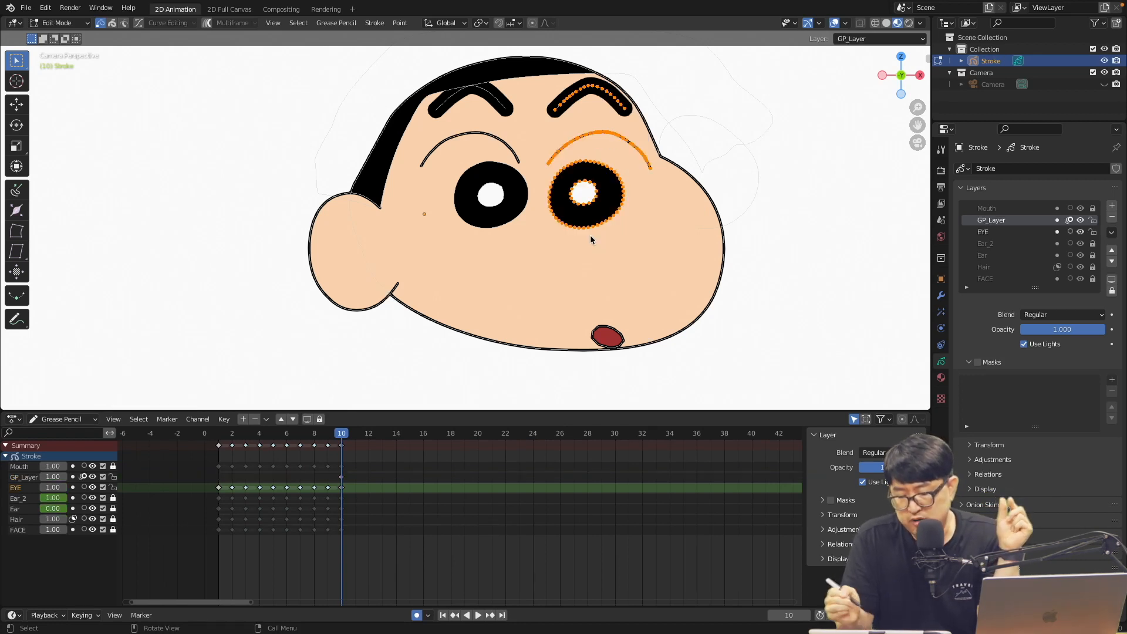
Toggle the new layer's visibility repeatedly to check which eye strokes it holds
left_click(1080, 221)
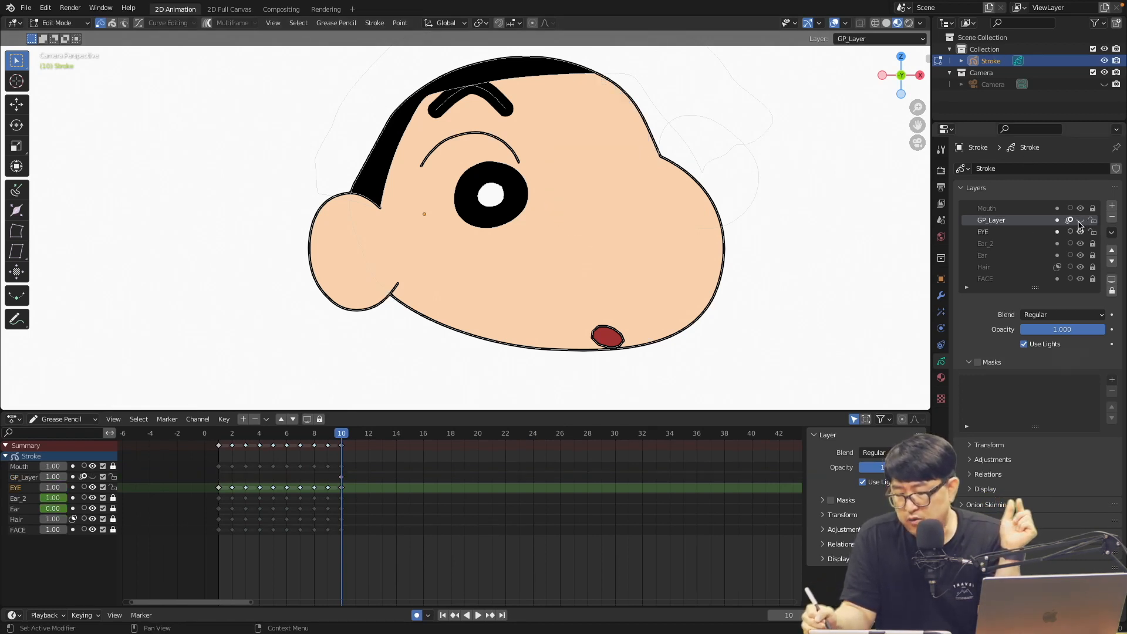
left_click(1080, 221)
left_click(1080, 221)
left_click(1081, 221)
left_click(1081, 221)
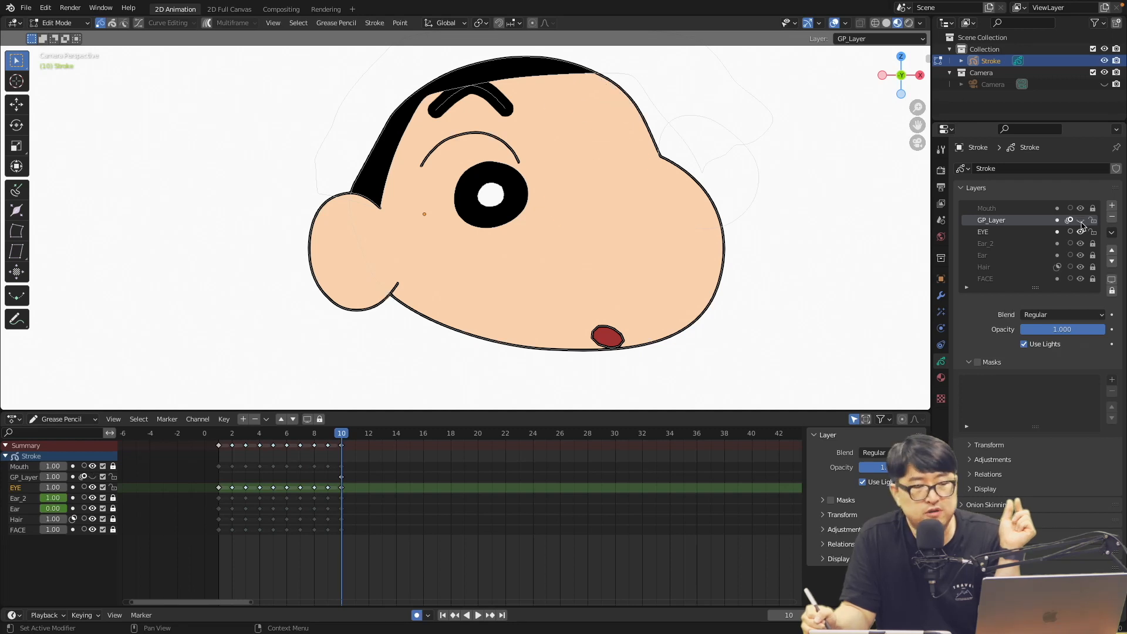
left_click(1081, 221)
left_click(1080, 221)
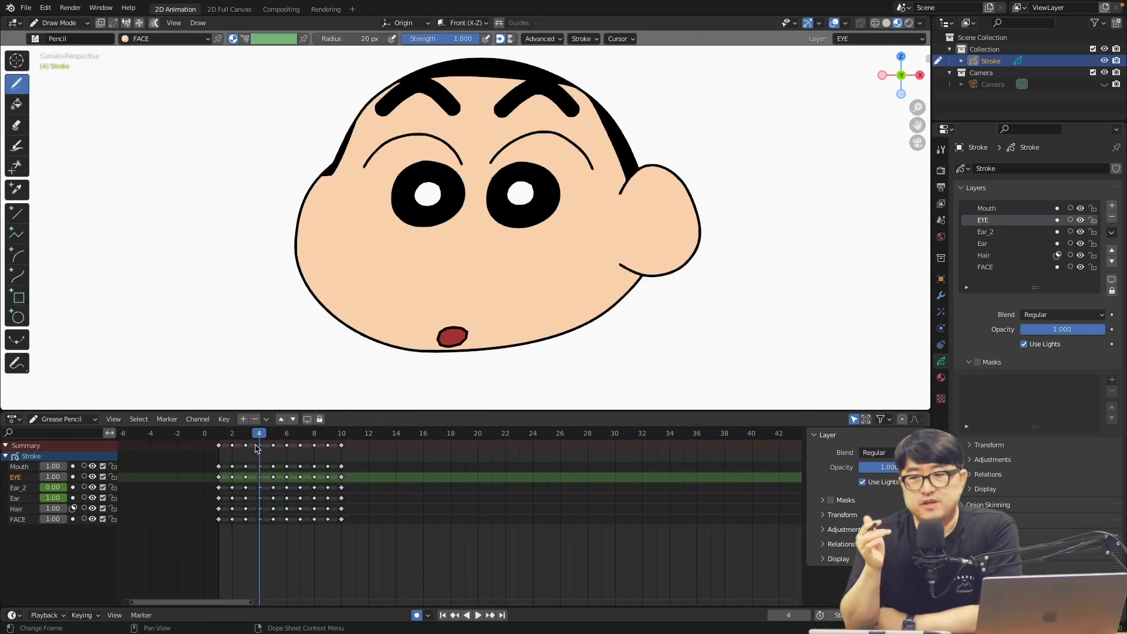